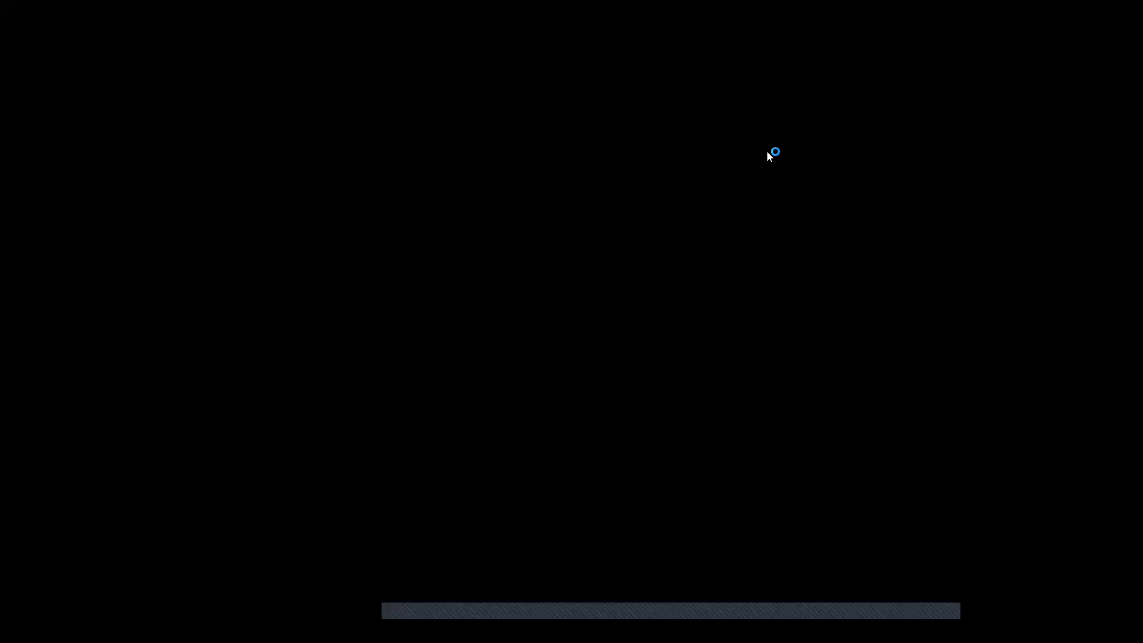
- Leave Photoshop's empty workspace for Firefox and start a new blank browser tab
key("super+d")
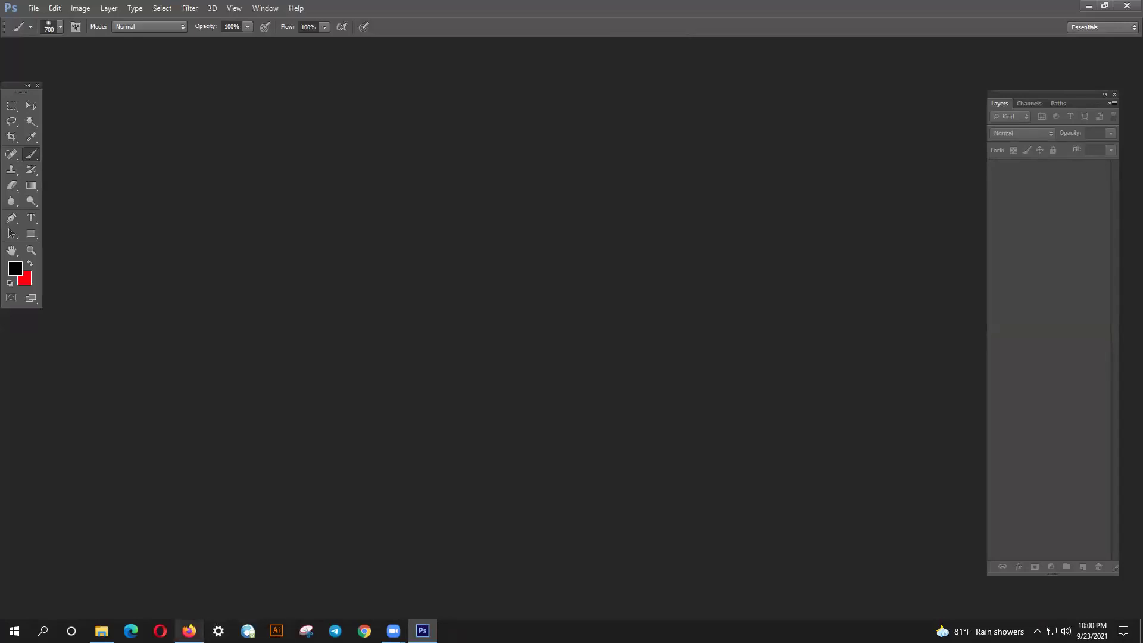
left_click(190, 631)
left_click(146, 14)
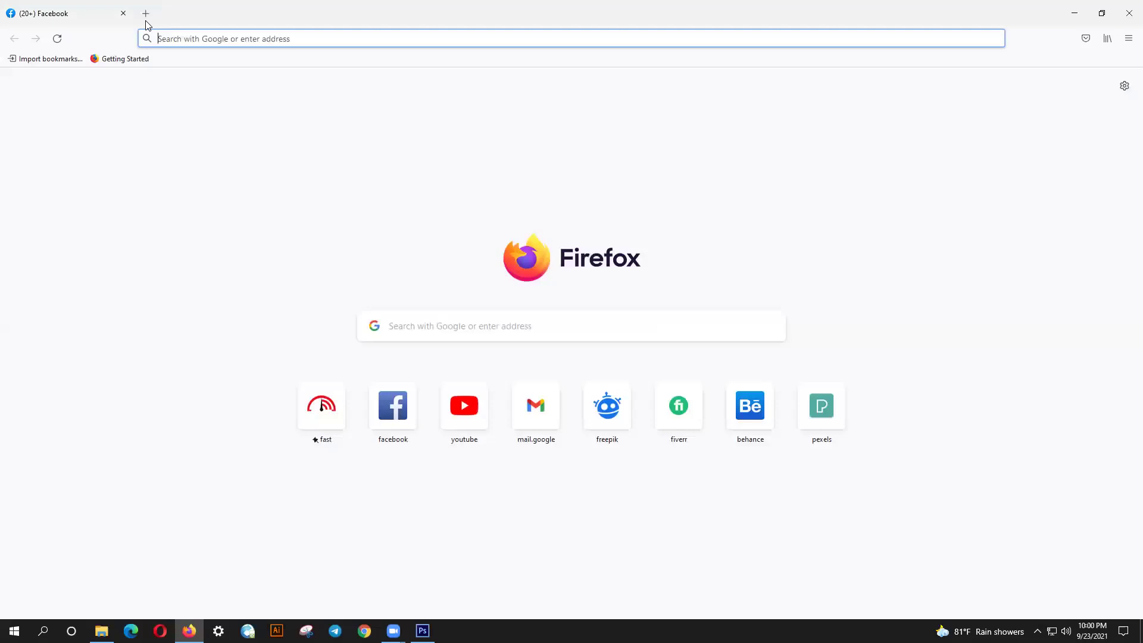
- On Behance, search People for the designer's name and open the first matching profile
left_click(756, 425)
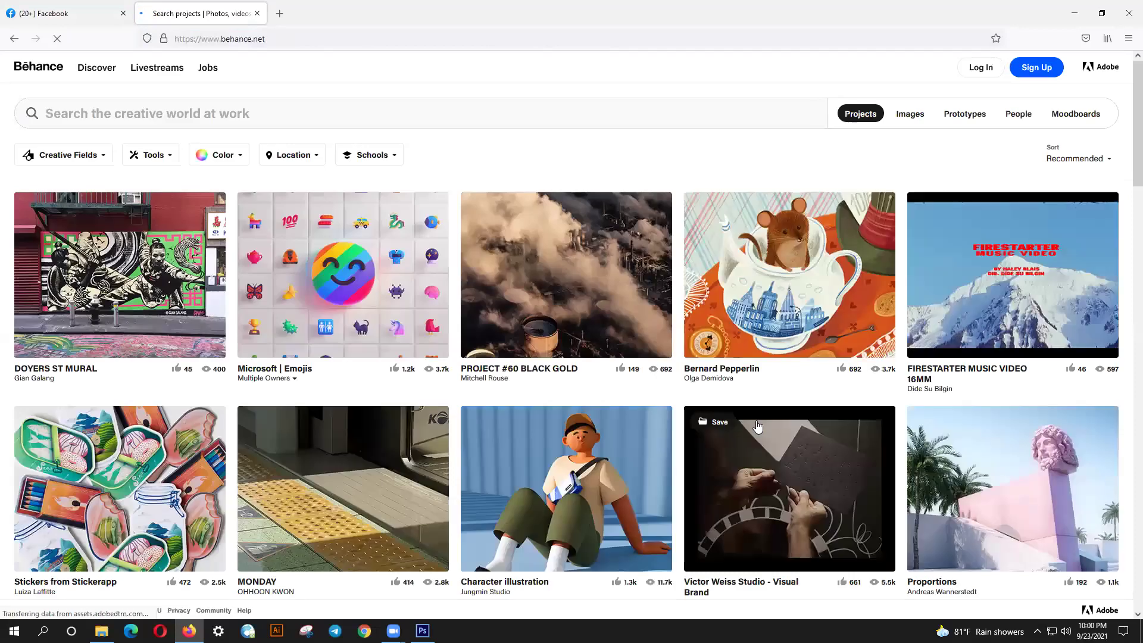
left_click(1014, 113)
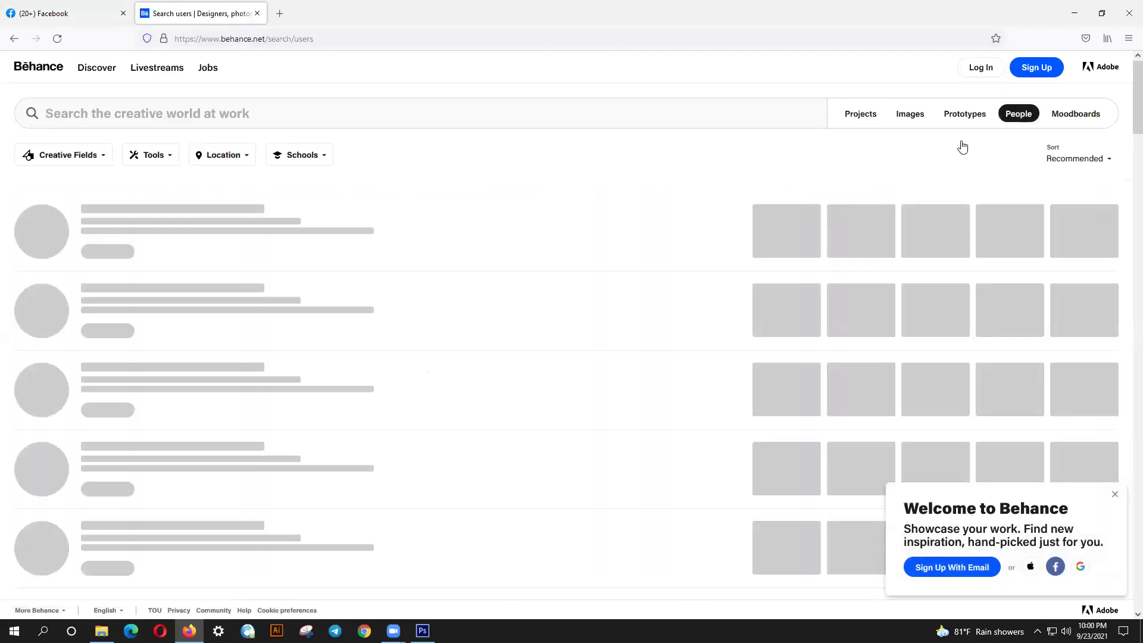
left_click(247, 117)
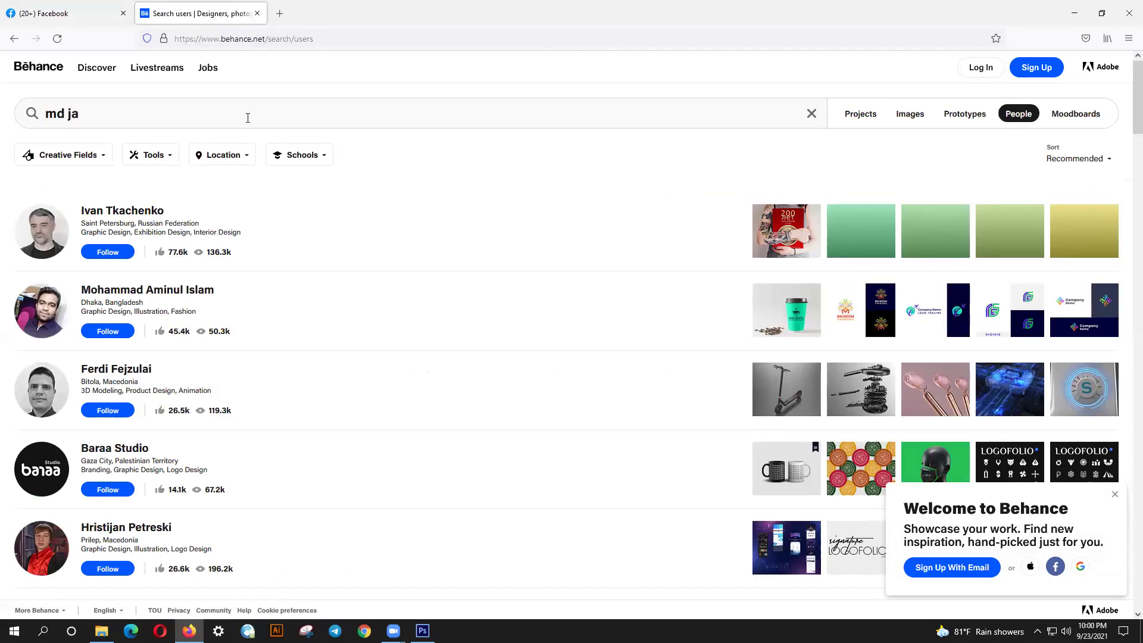
key("Return")
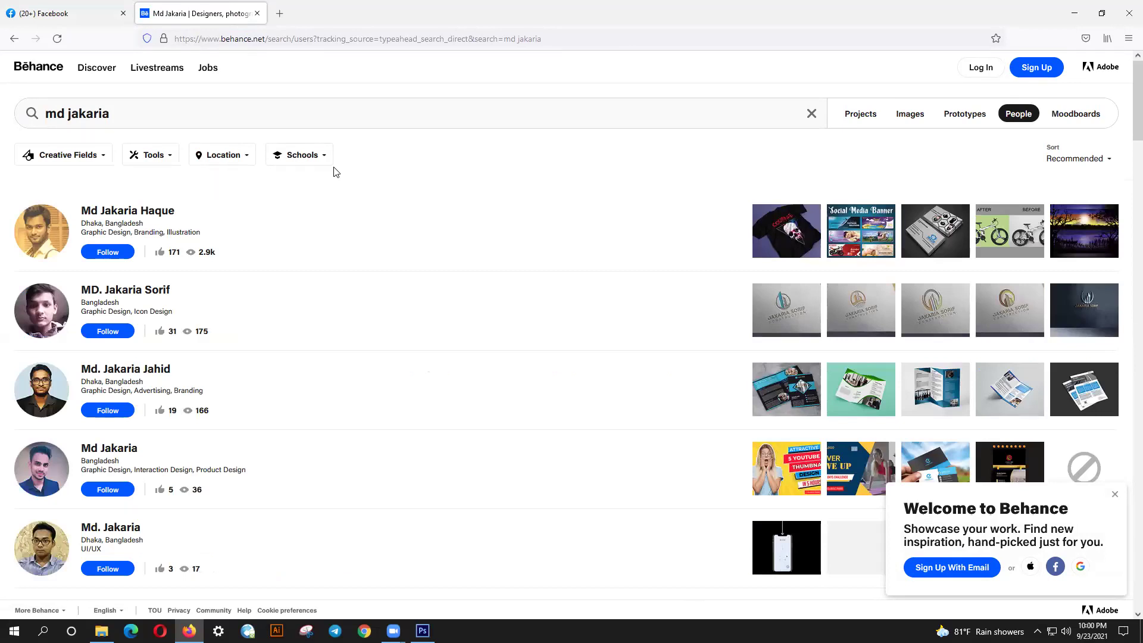
left_click(118, 216)
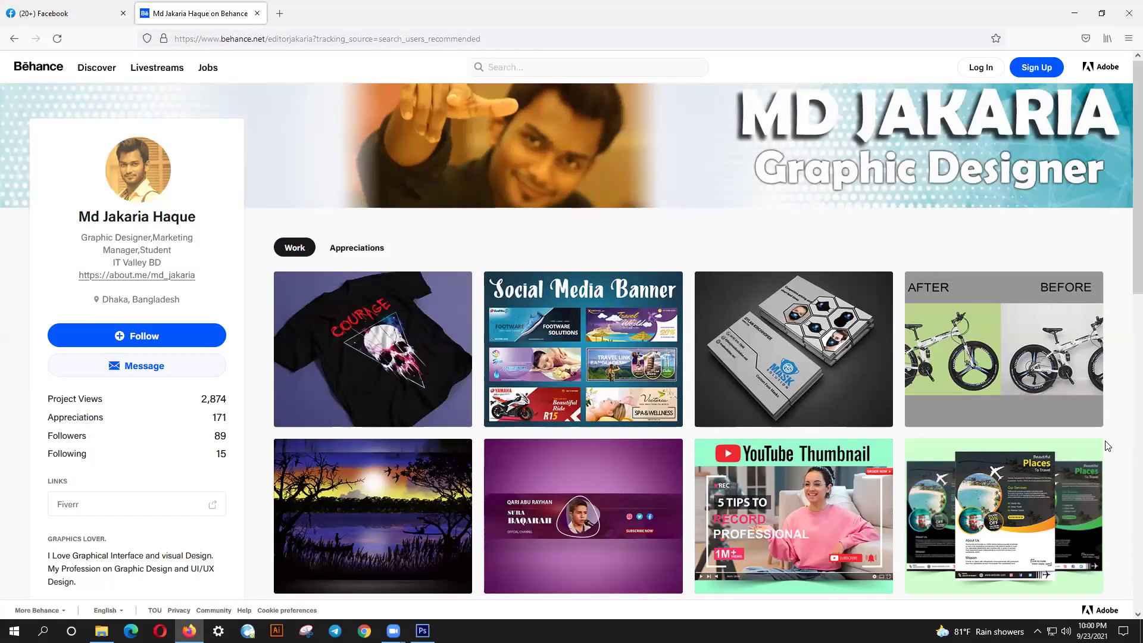
- Scroll down the designer's project grid and open the Image Manipulation project
scroll(616, 369, "down", 10)
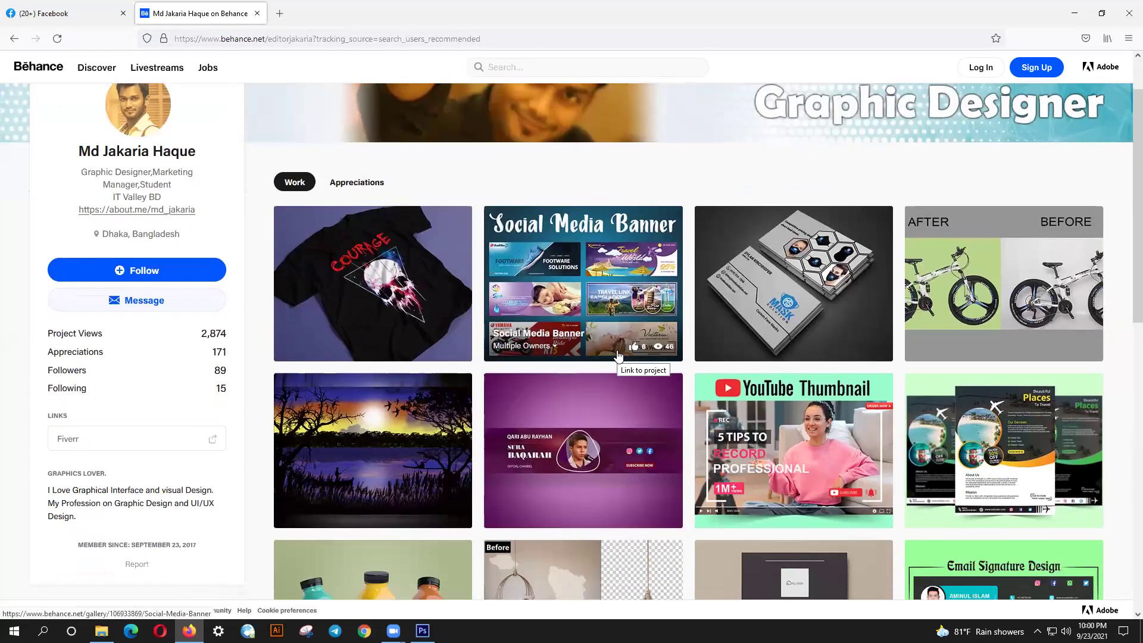
scroll(619, 356, "down", 4)
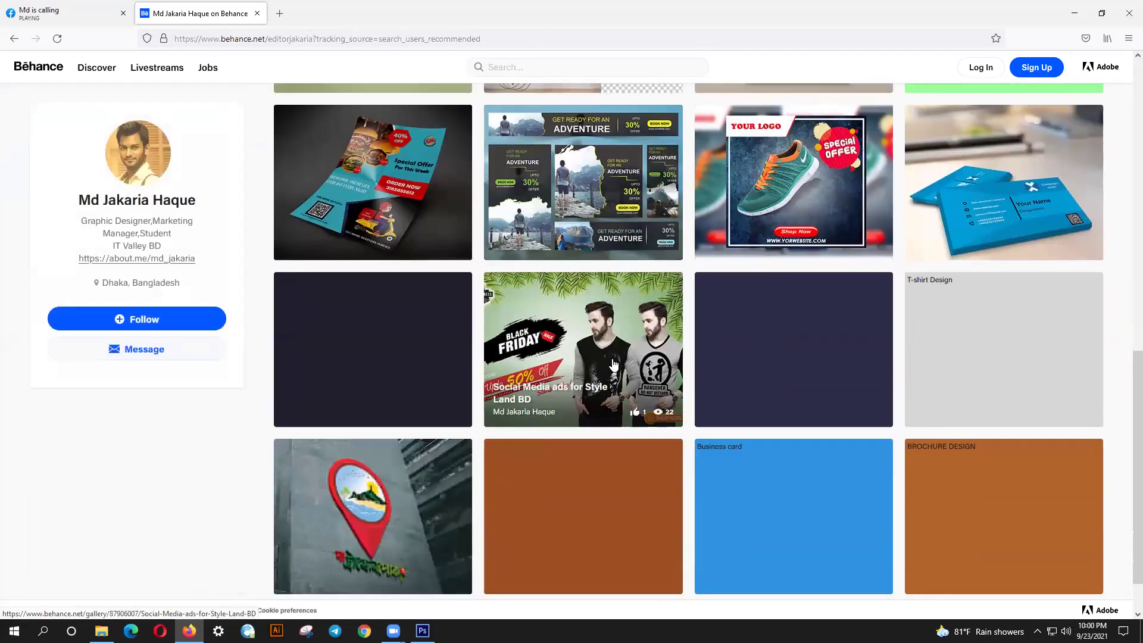
scroll(600, 386, "down", 9)
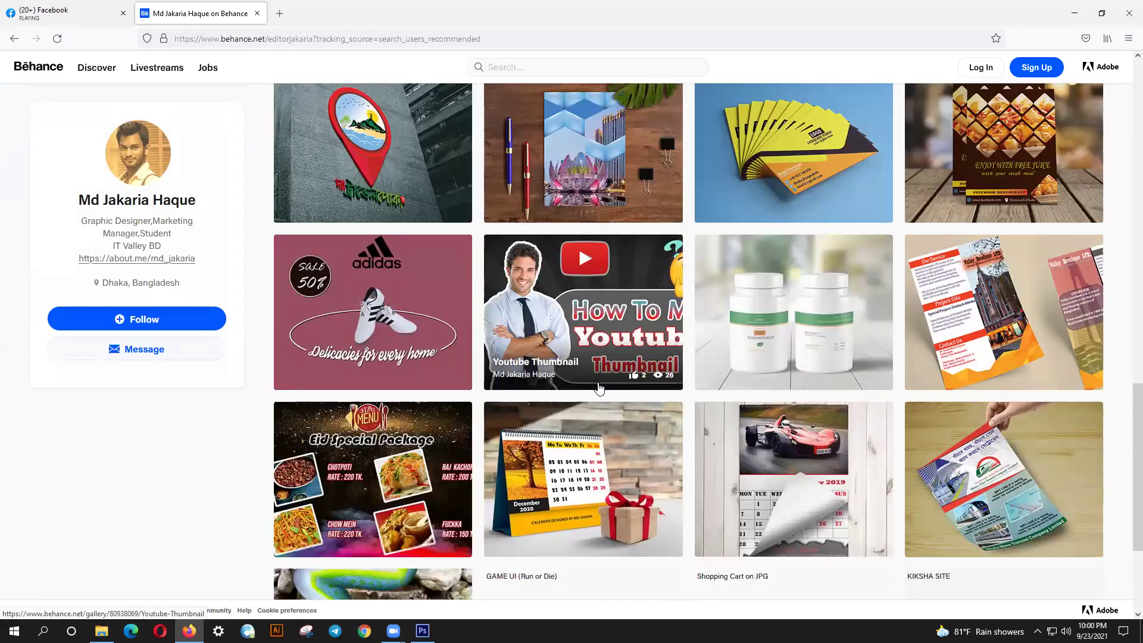
scroll(598, 387, "down", 3)
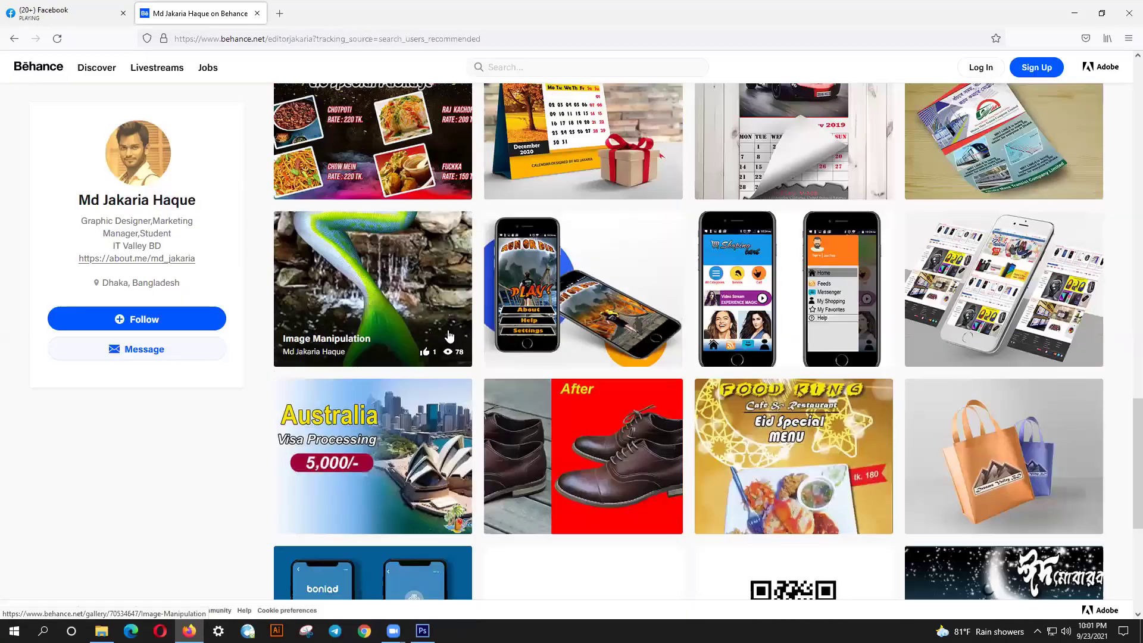
left_click(449, 336)
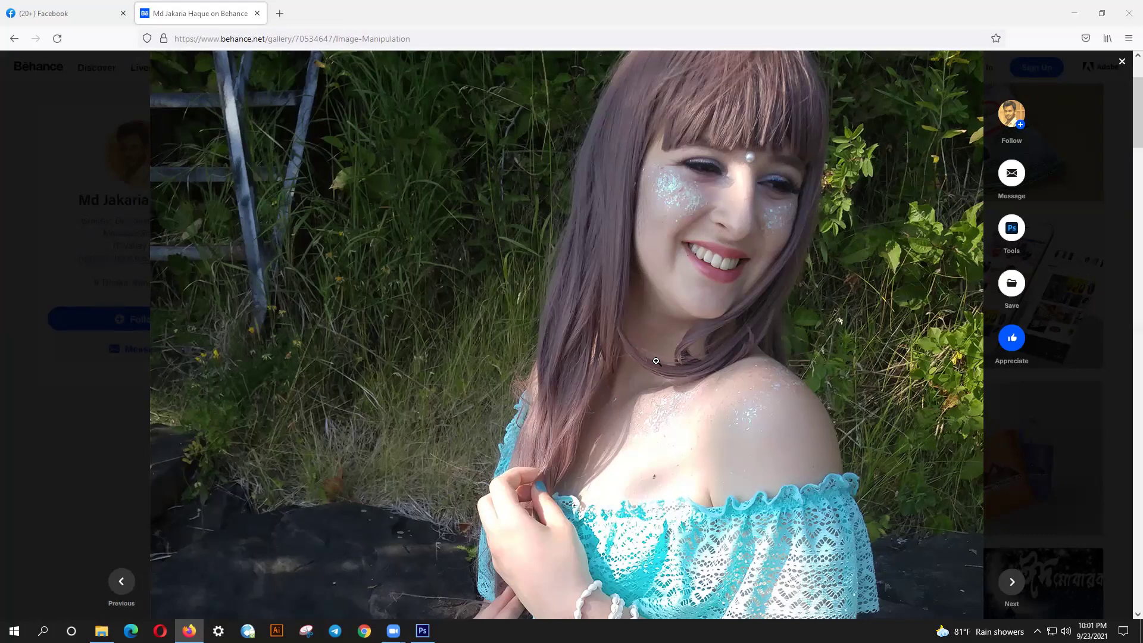
- Browse the enlarged project images and view the final mermaid composite fit to screen
scroll(675, 398, "down", 2)
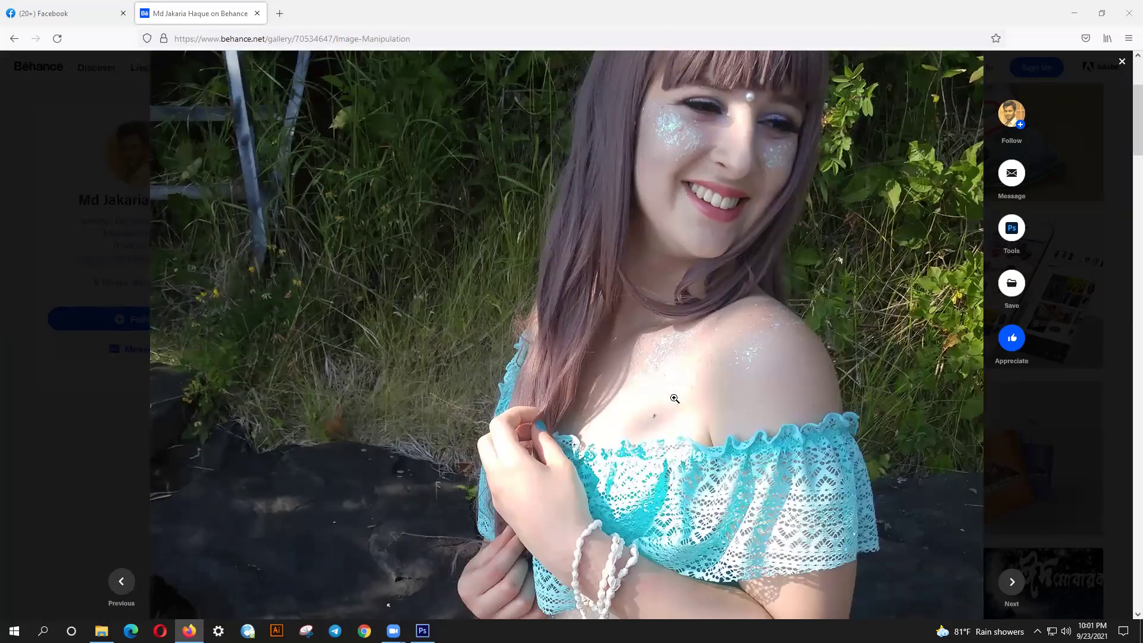
left_click(675, 398)
left_click(674, 399)
scroll(675, 399, "down", 15)
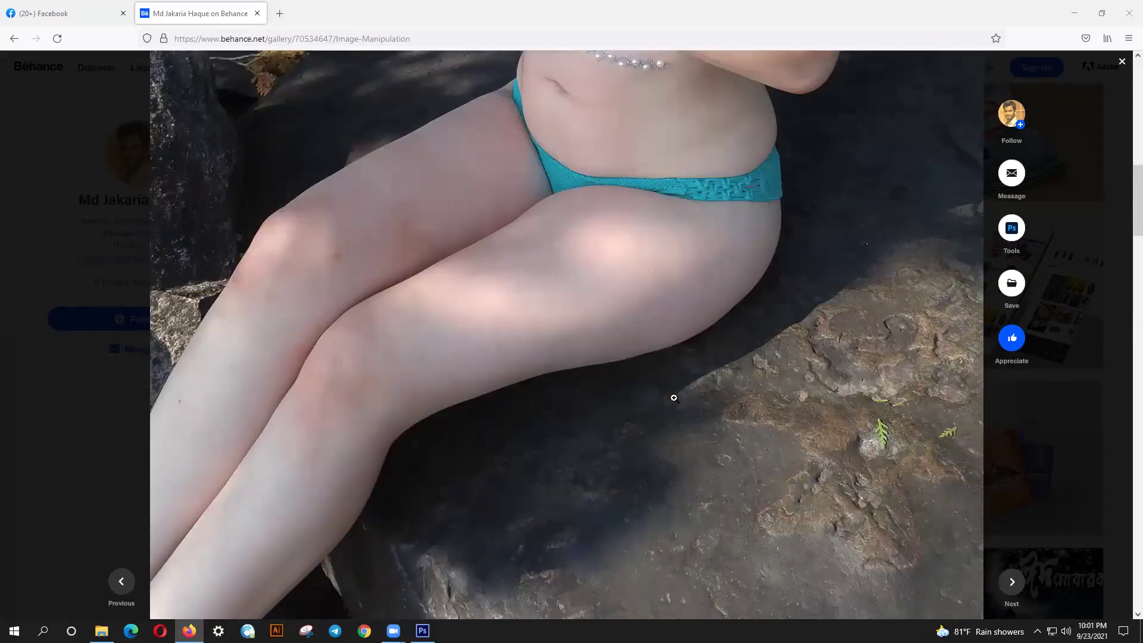
scroll(674, 398, "down", 7)
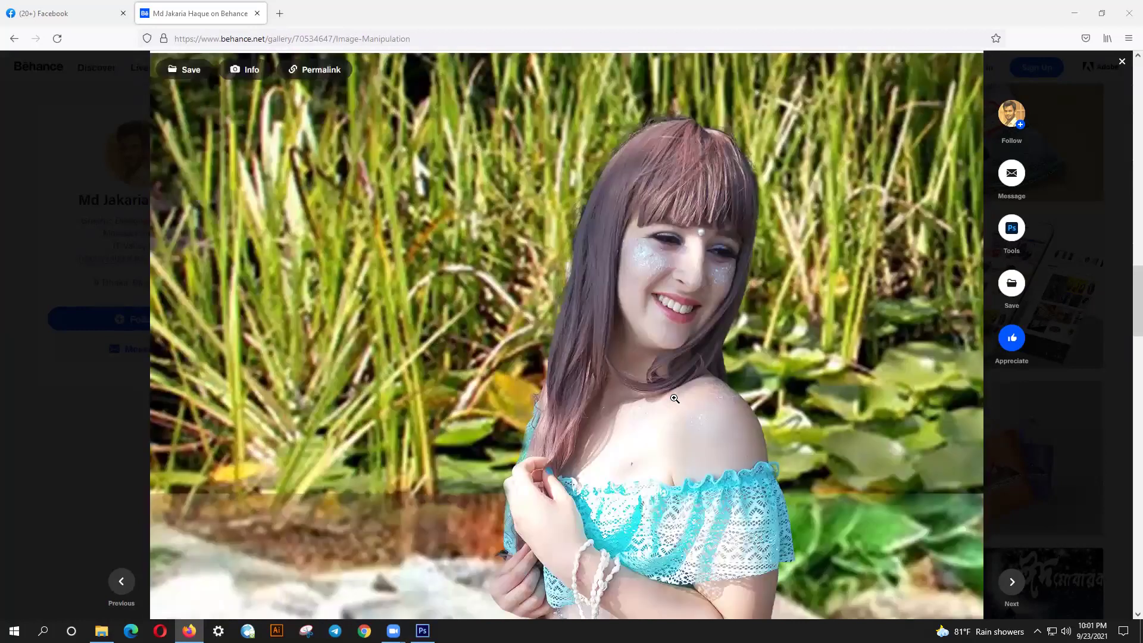
scroll(674, 399, "down", 10)
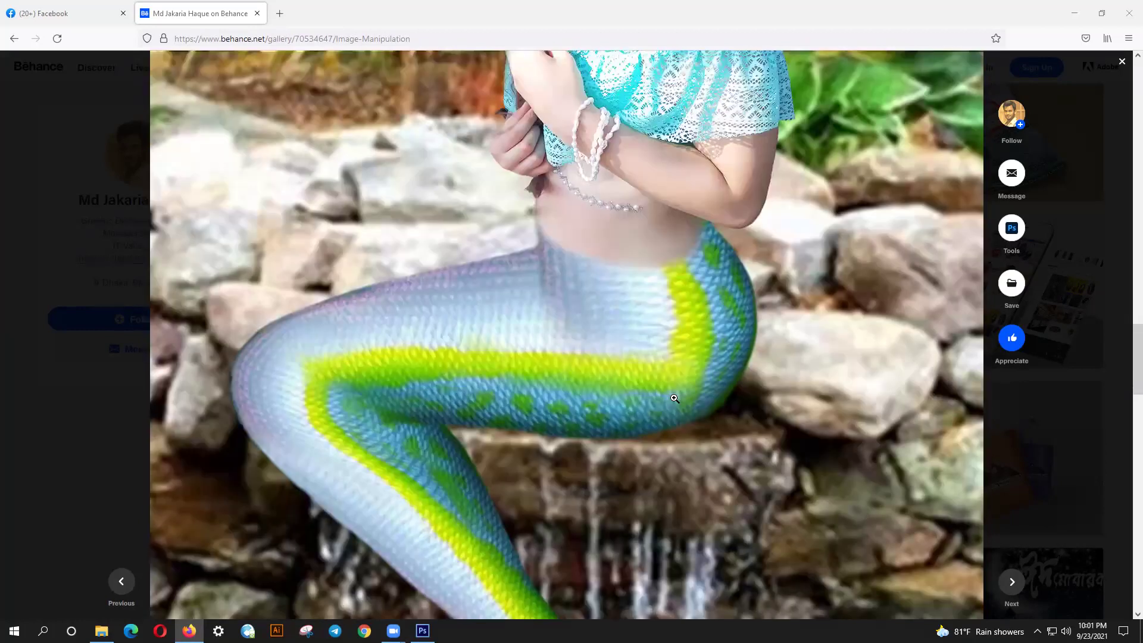
scroll(674, 398, "down", 3)
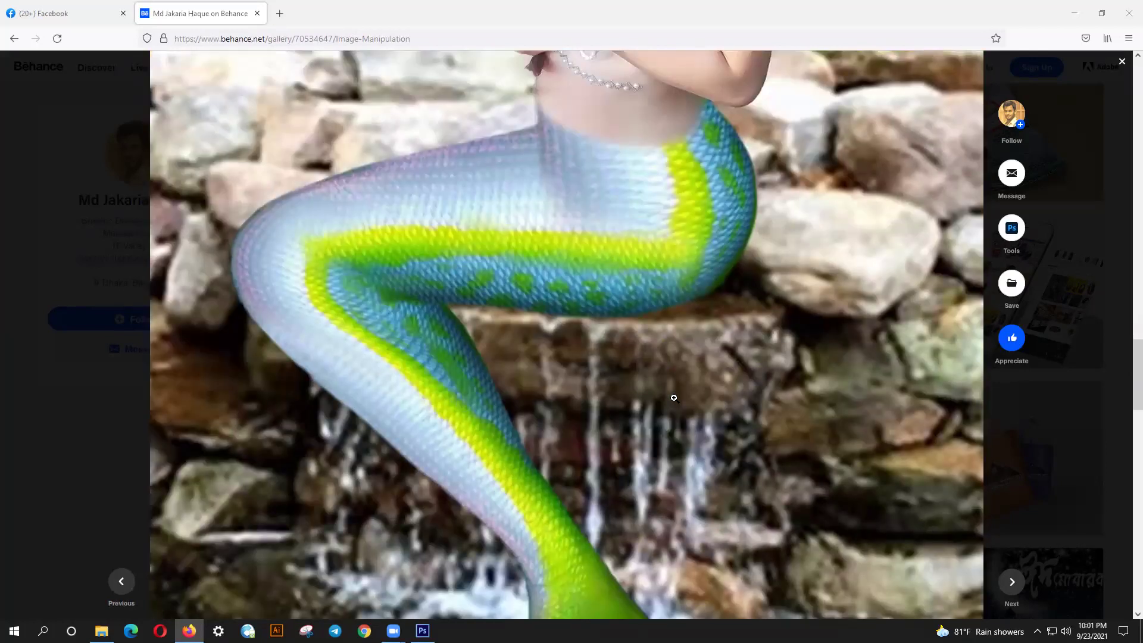
right_click(674, 398)
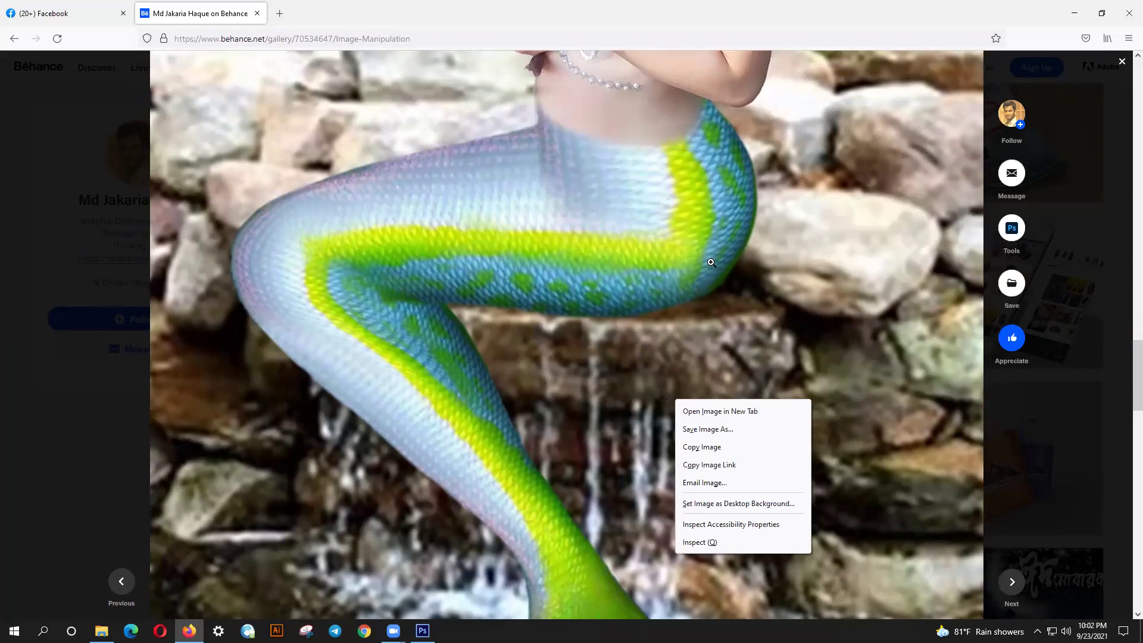
left_click(651, 298)
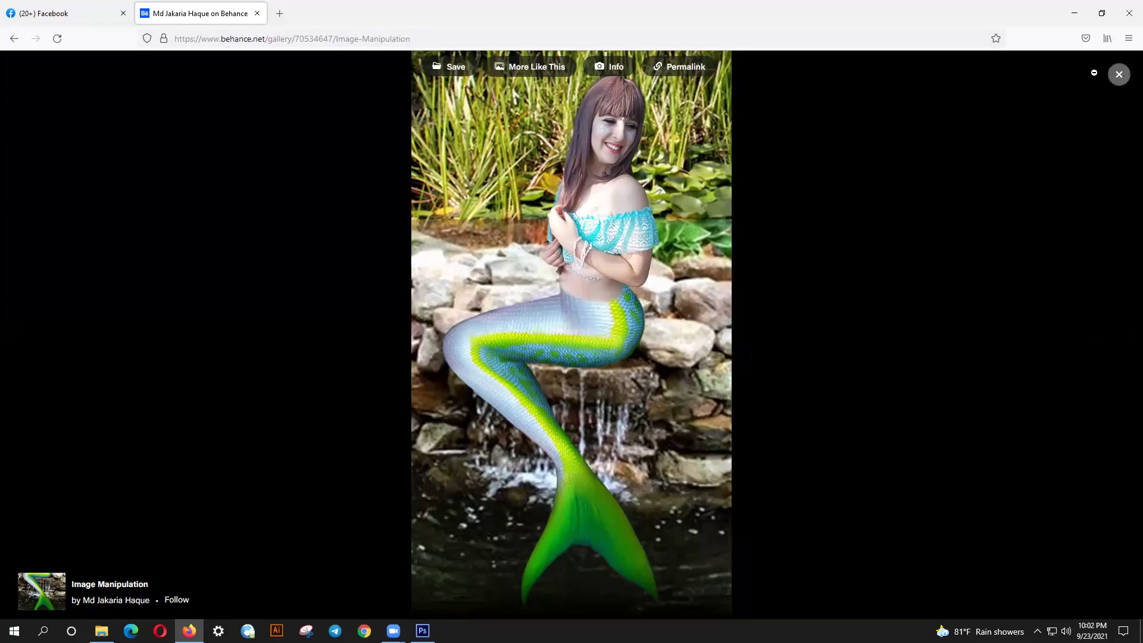
- Close the image viewer, then close the project modal to return to the profile
left_click(1119, 75)
scroll(547, 386, "down", 3)
scroll(549, 399, "up", 10)
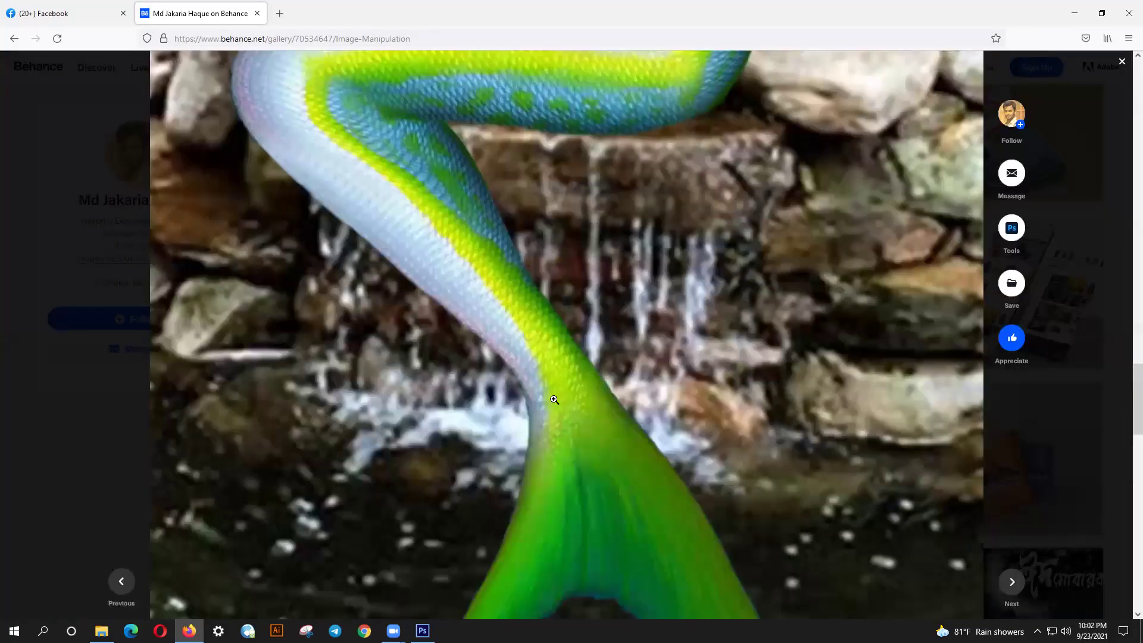
scroll(576, 411, "up", 5)
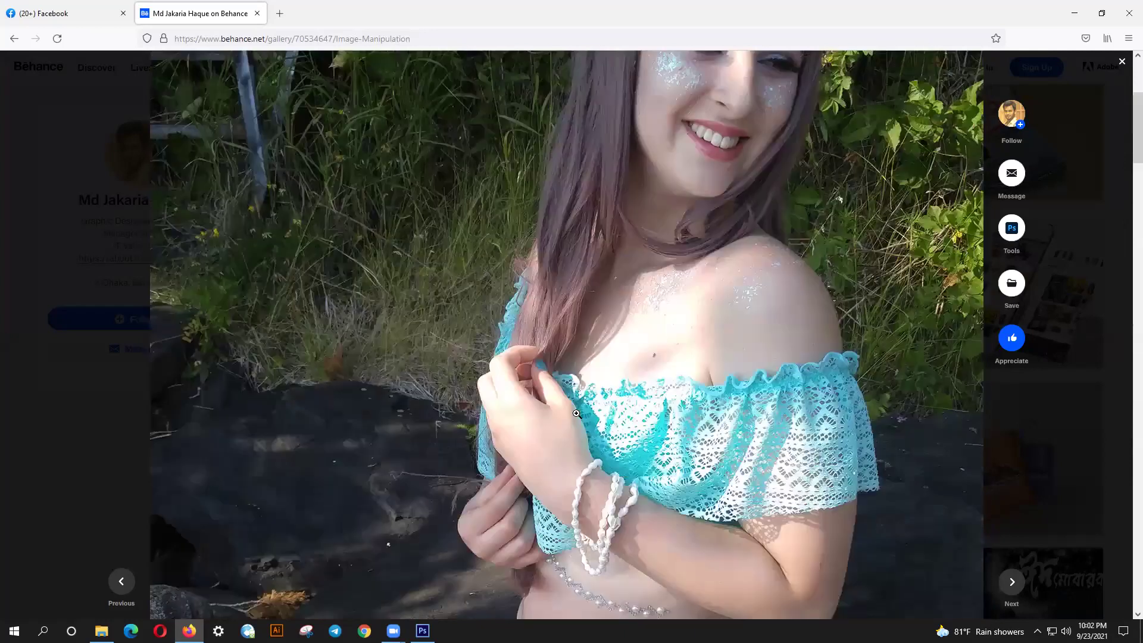
left_click(48, 291)
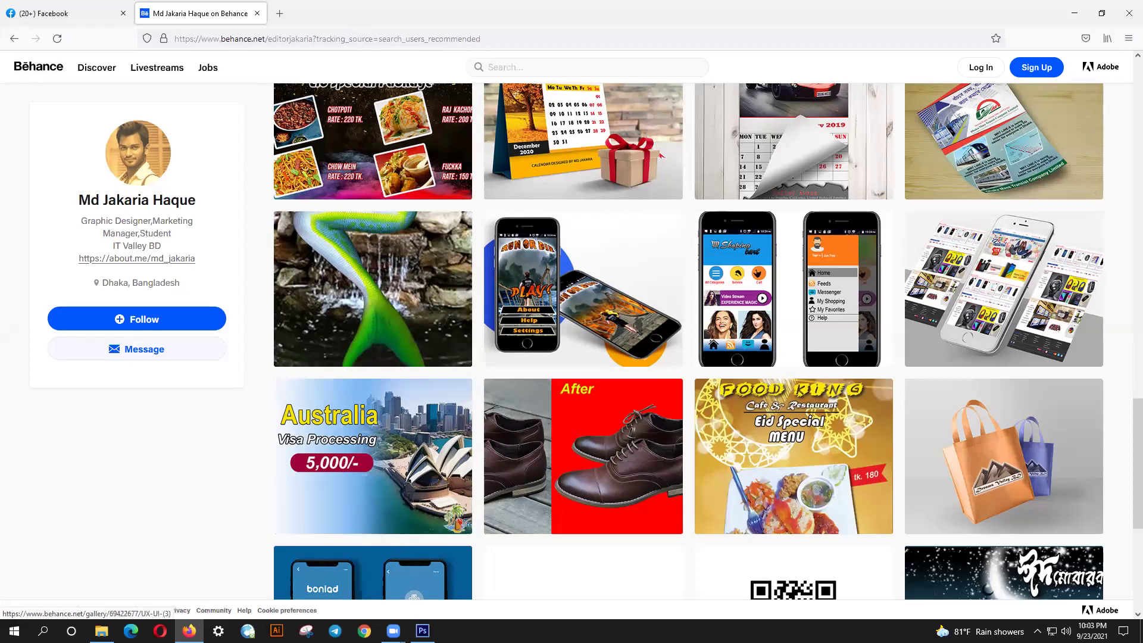
- Create a new 1280 by 720 blank document in Photoshop
left_click(423, 630)
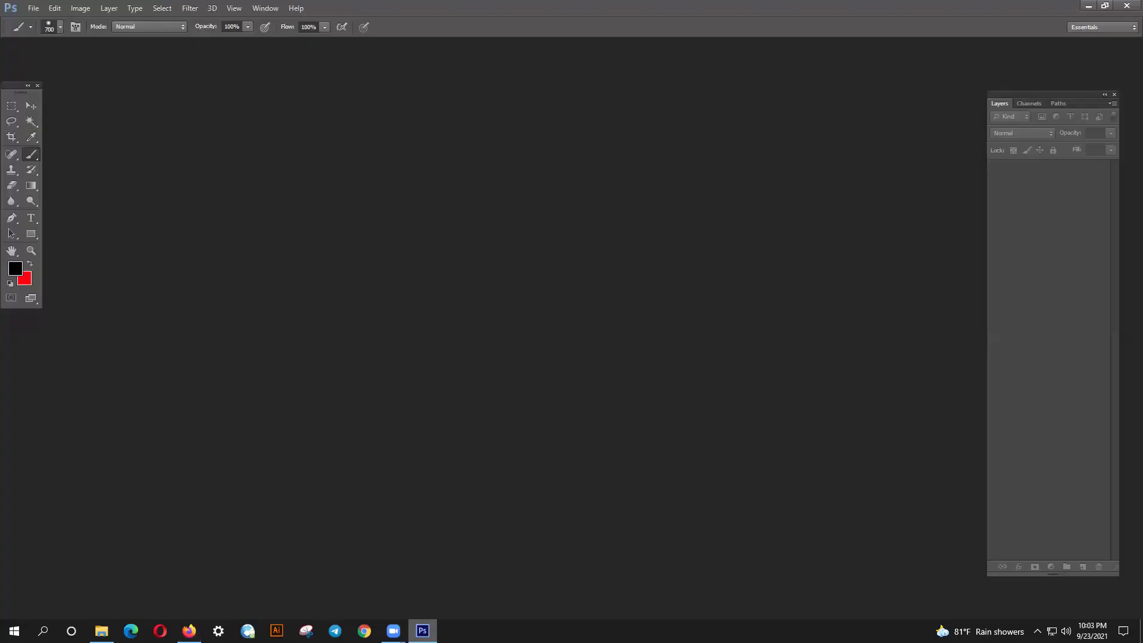
left_click(32, 8)
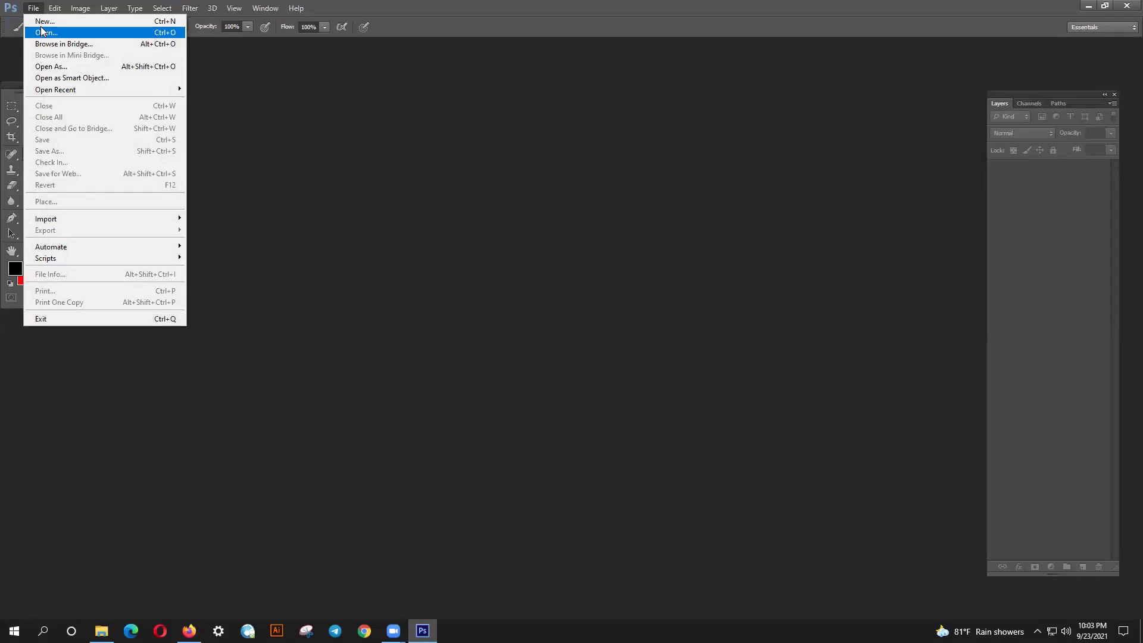
left_click(43, 21)
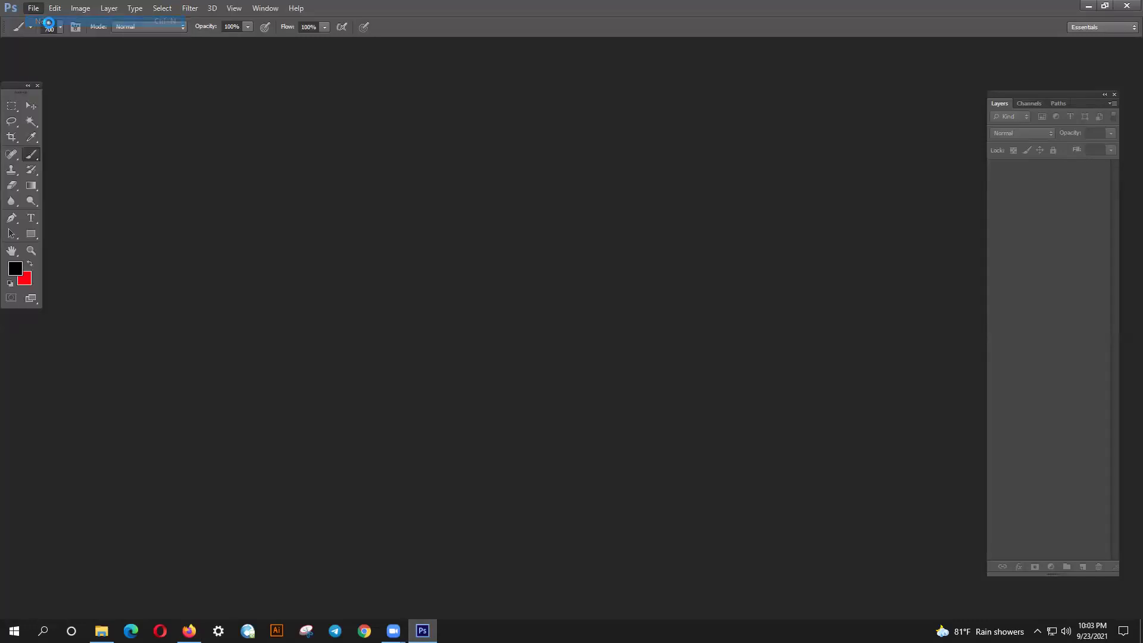
left_click_drag(343, 270, 331, 179)
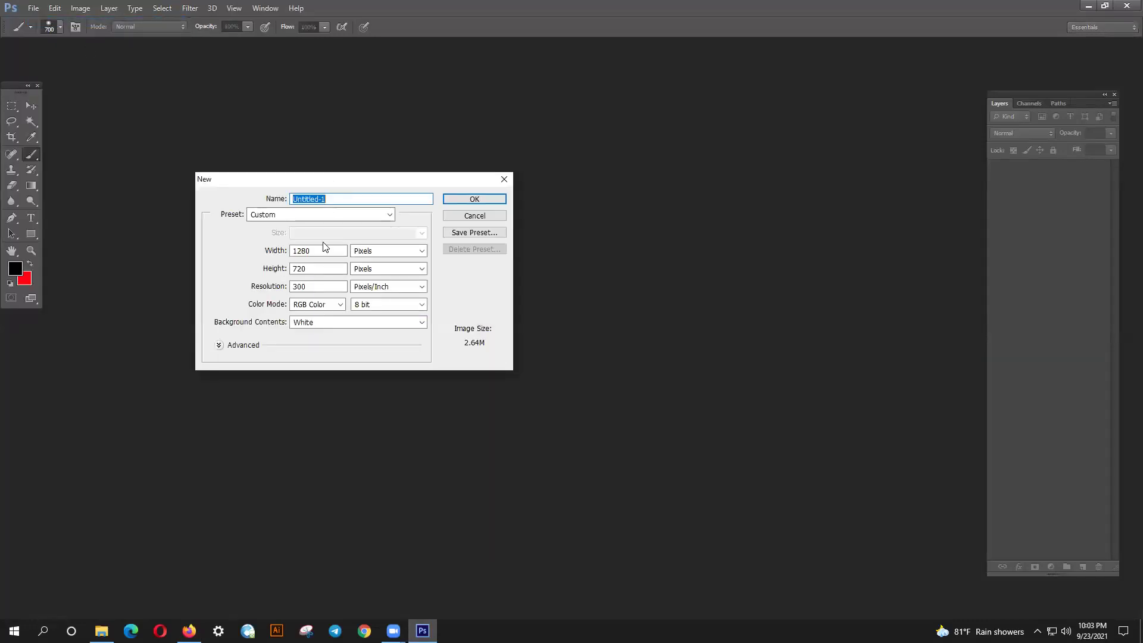
left_click(459, 199)
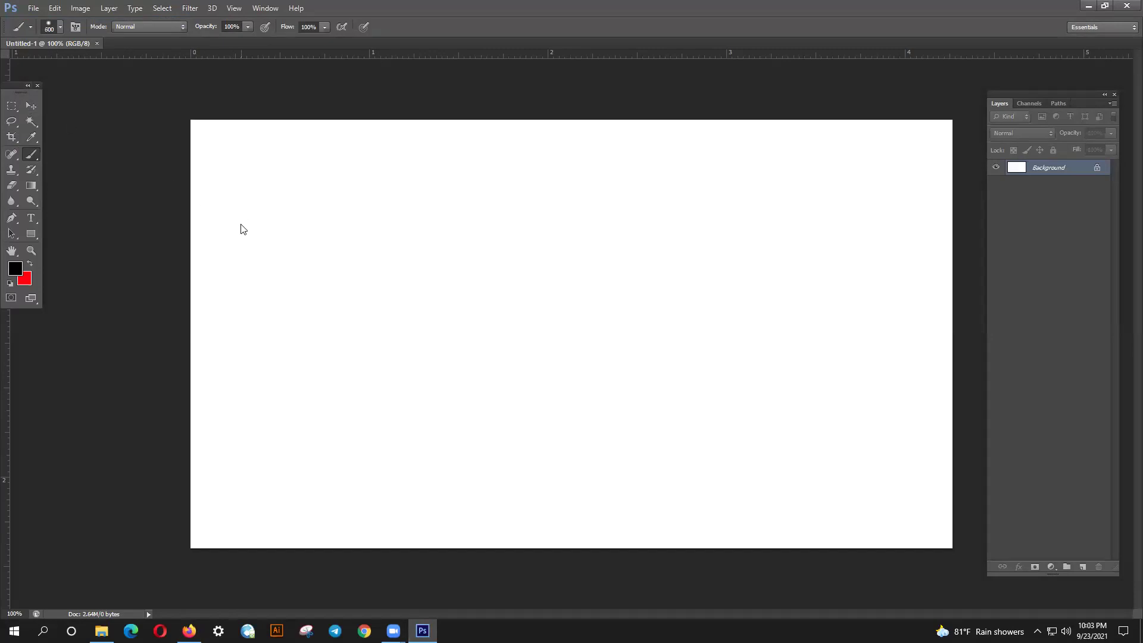
key("bracketleft")
key("bracketleft")
key("bracketleft")
- Place the railway photo, enlarge it slightly to fill the canvas, and commit it
left_click(33, 8)
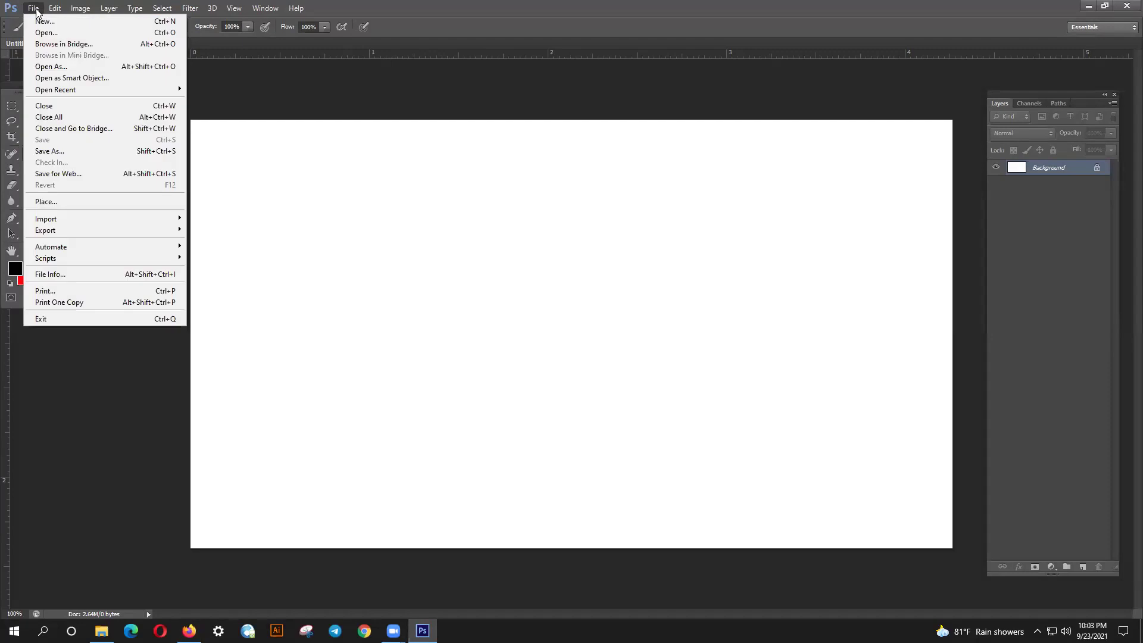
left_click(59, 200)
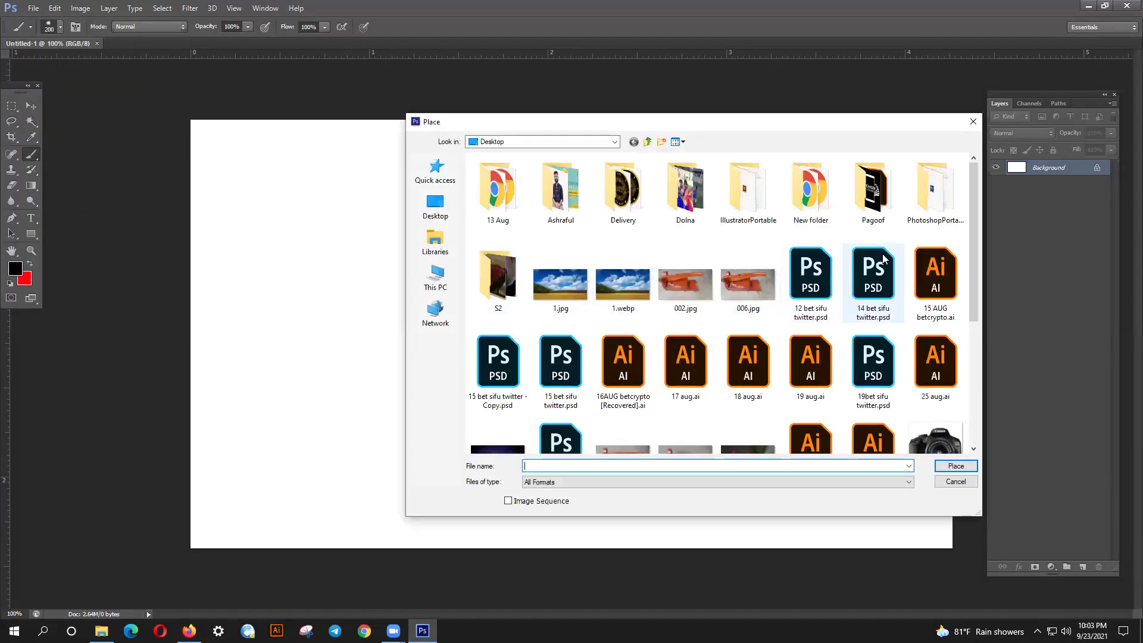
left_click_drag(979, 280, 979, 382)
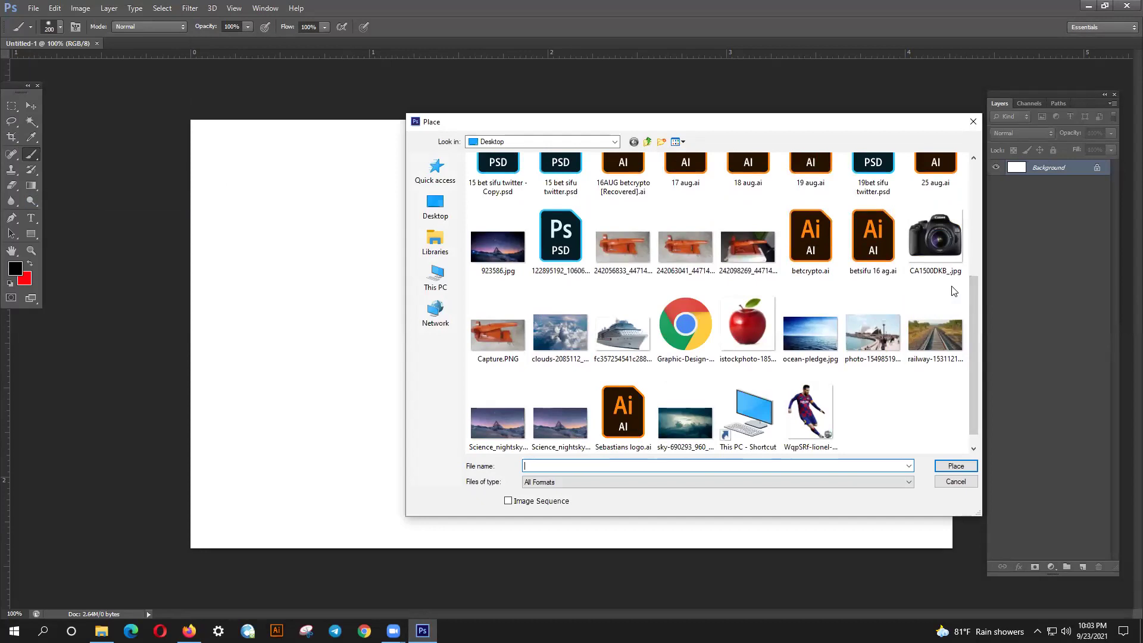
left_click(954, 318)
left_click(956, 466)
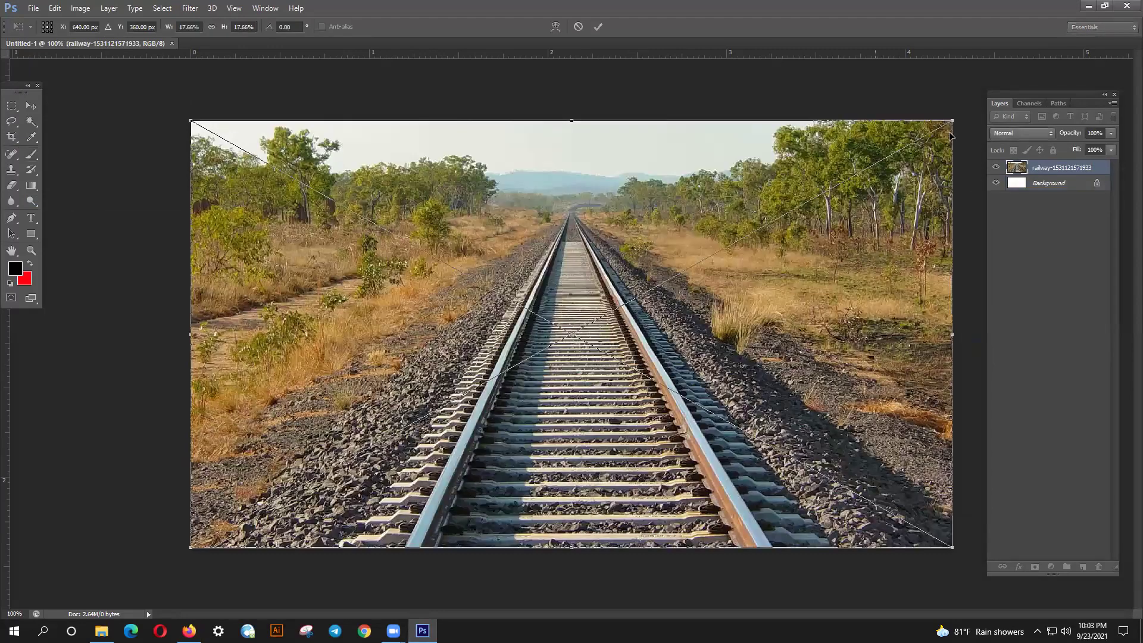
left_click_drag(956, 551, 963, 559)
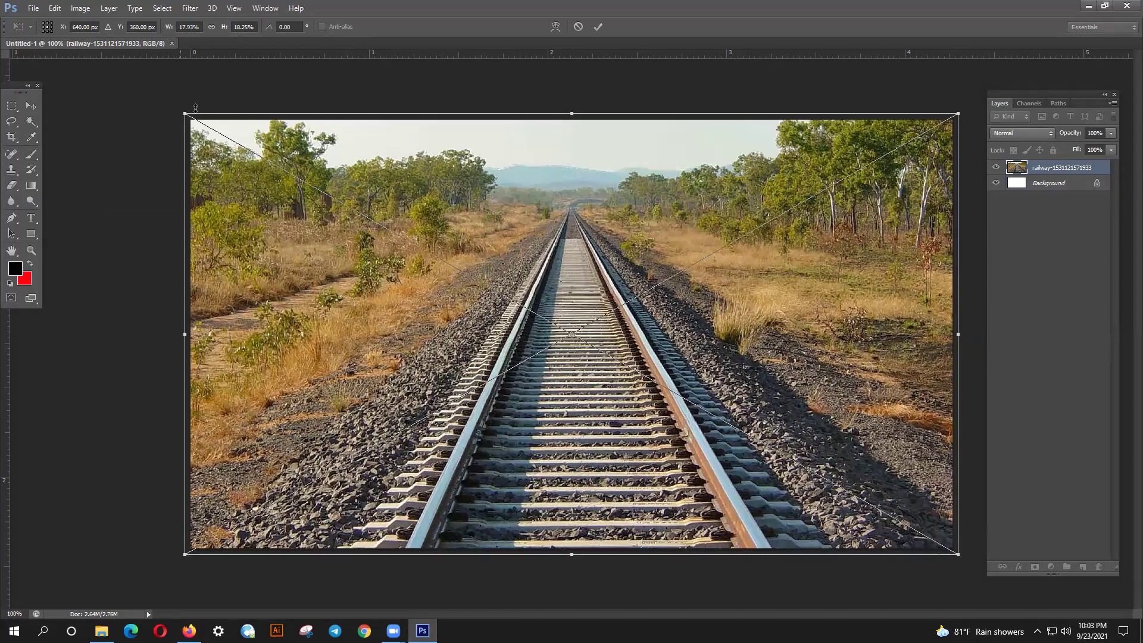
left_click(602, 25)
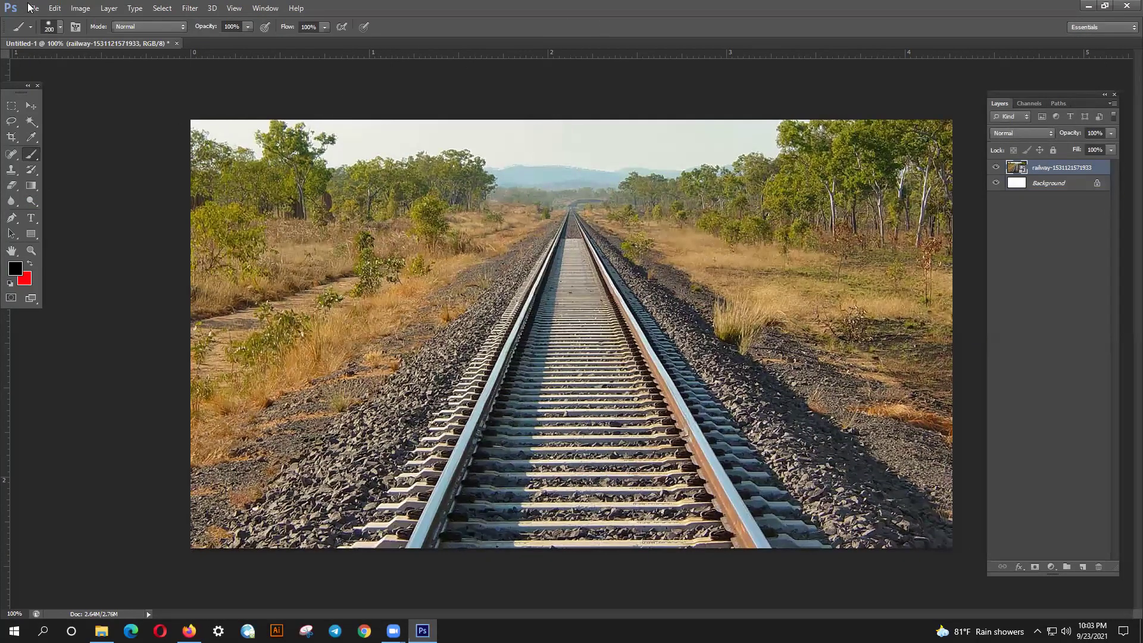
left_click(31, 8)
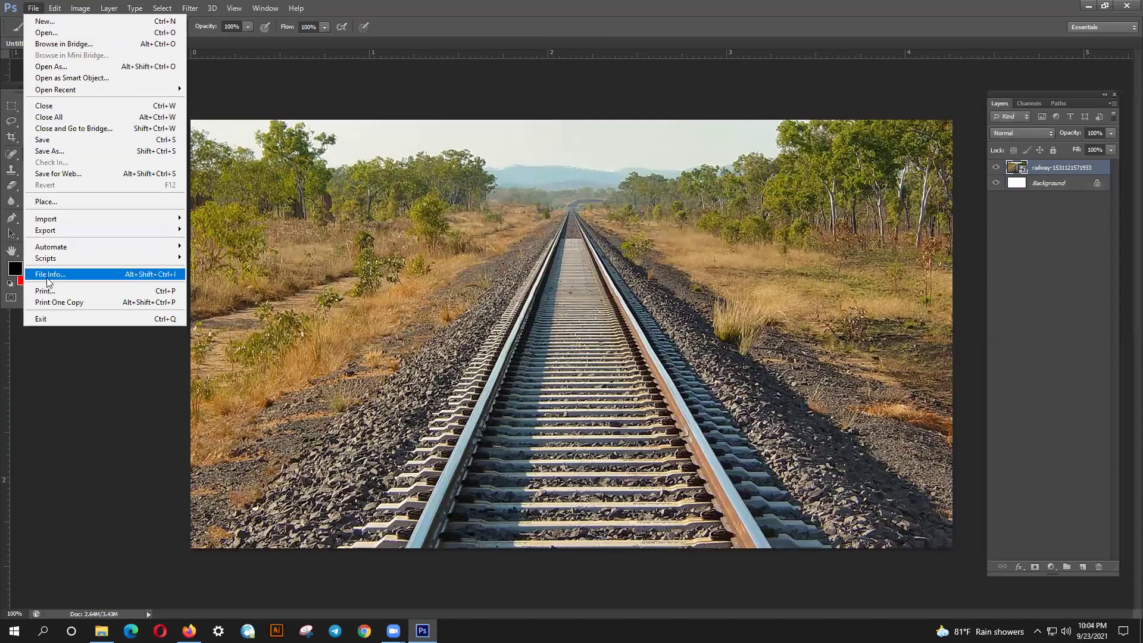
- Place the Canon camera photo into the document and commit it
left_click(57, 201)
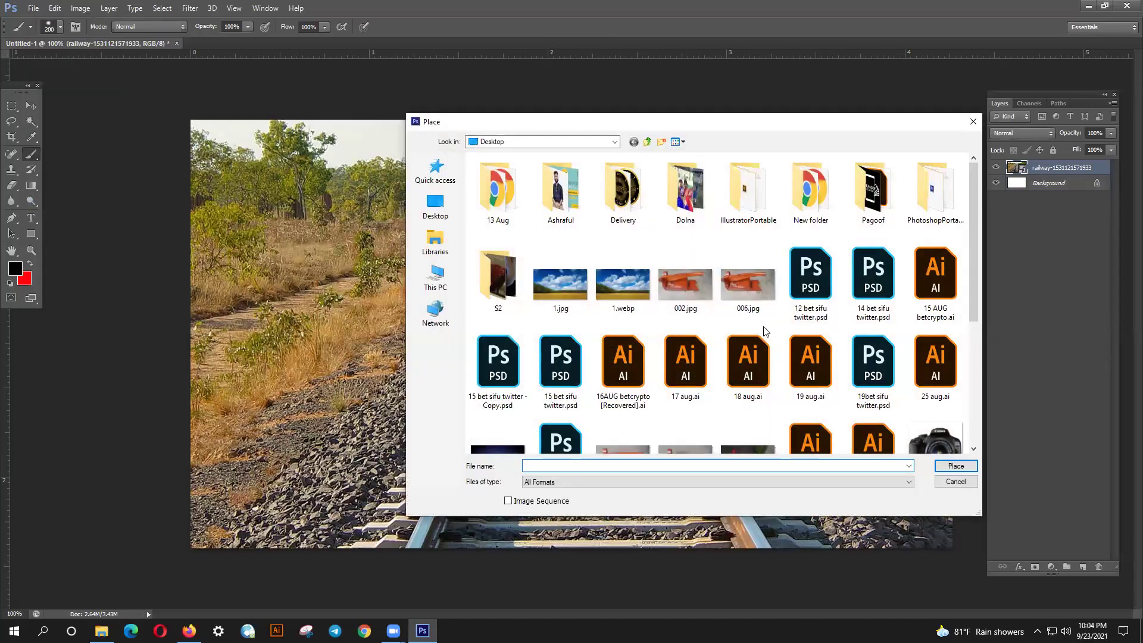
double_click(933, 432)
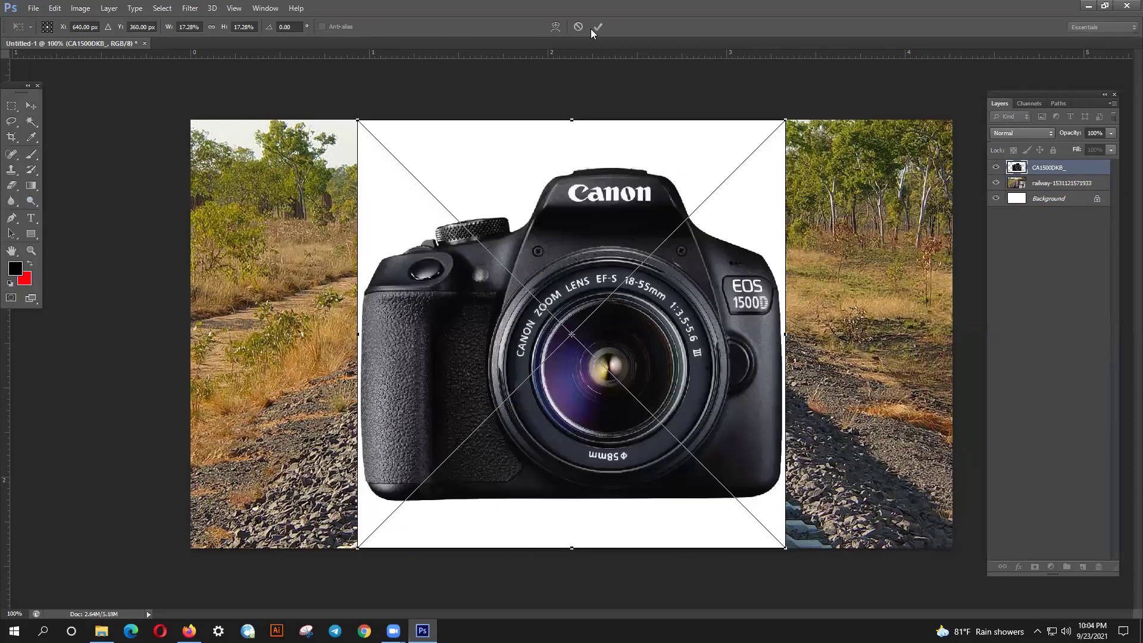
left_click(596, 28)
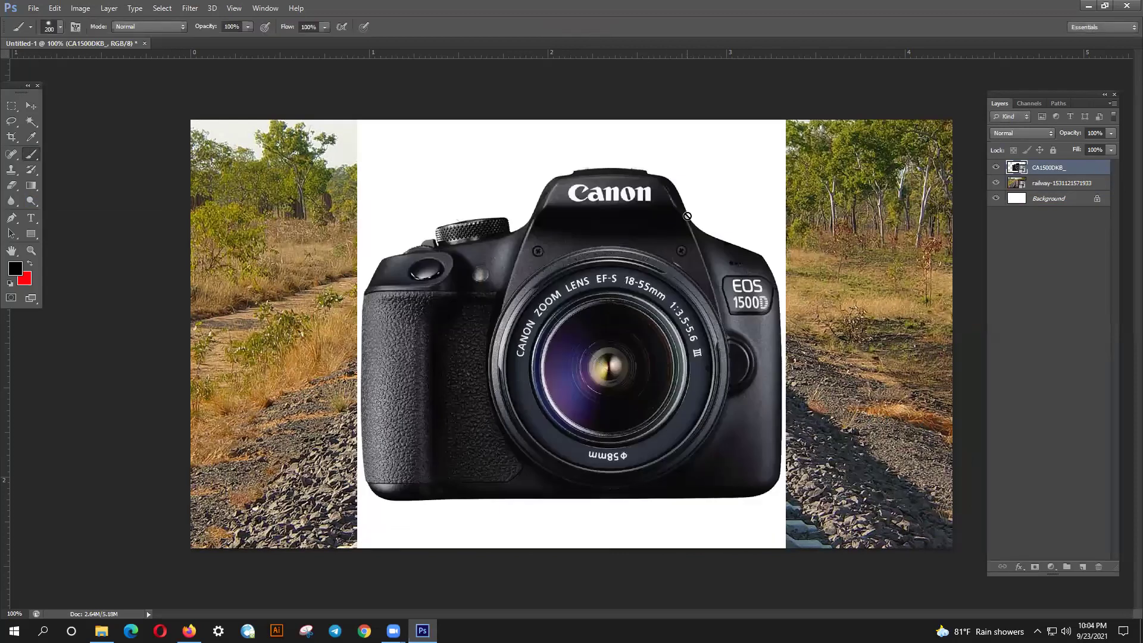
- Rasterize the camera layer and delete its white background with the Magic Wand
left_click(31, 106)
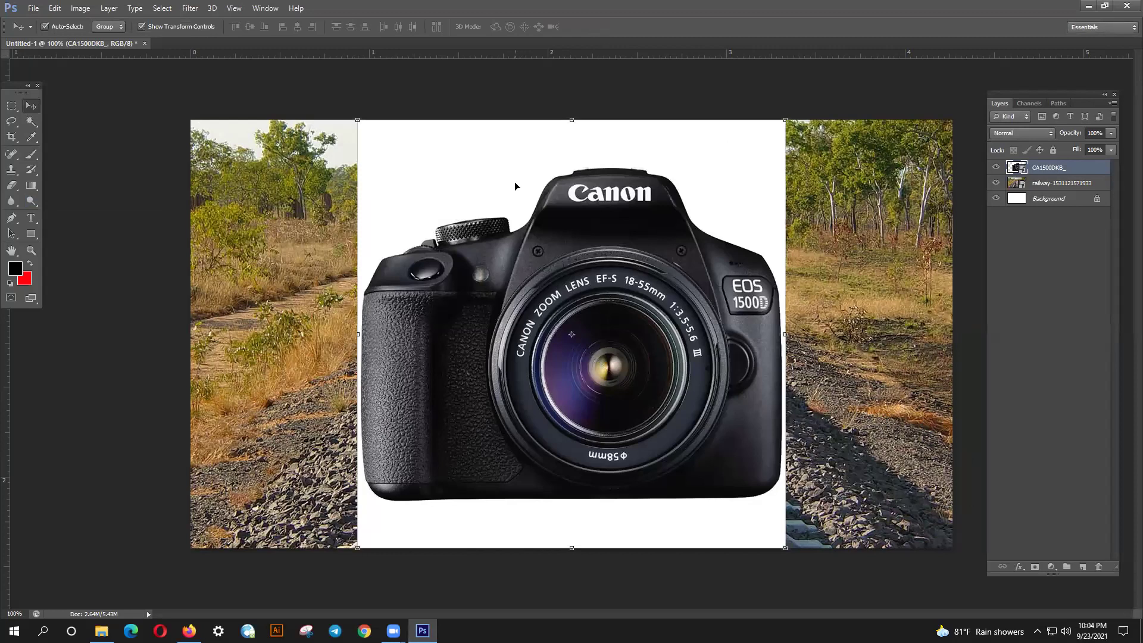
right_click(1036, 172)
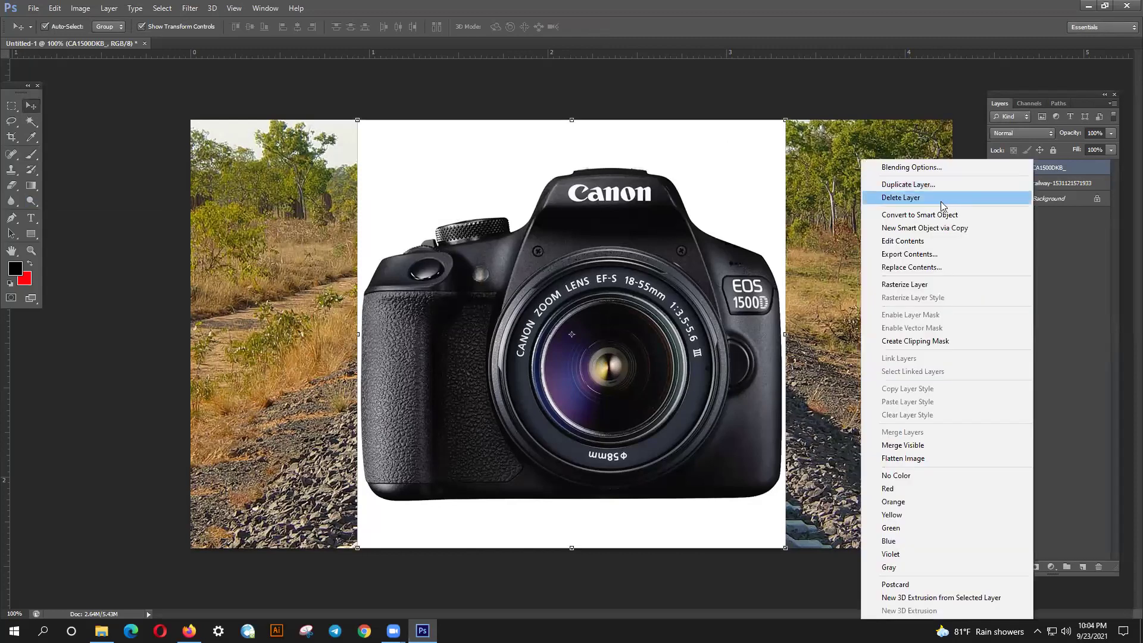
left_click(914, 285)
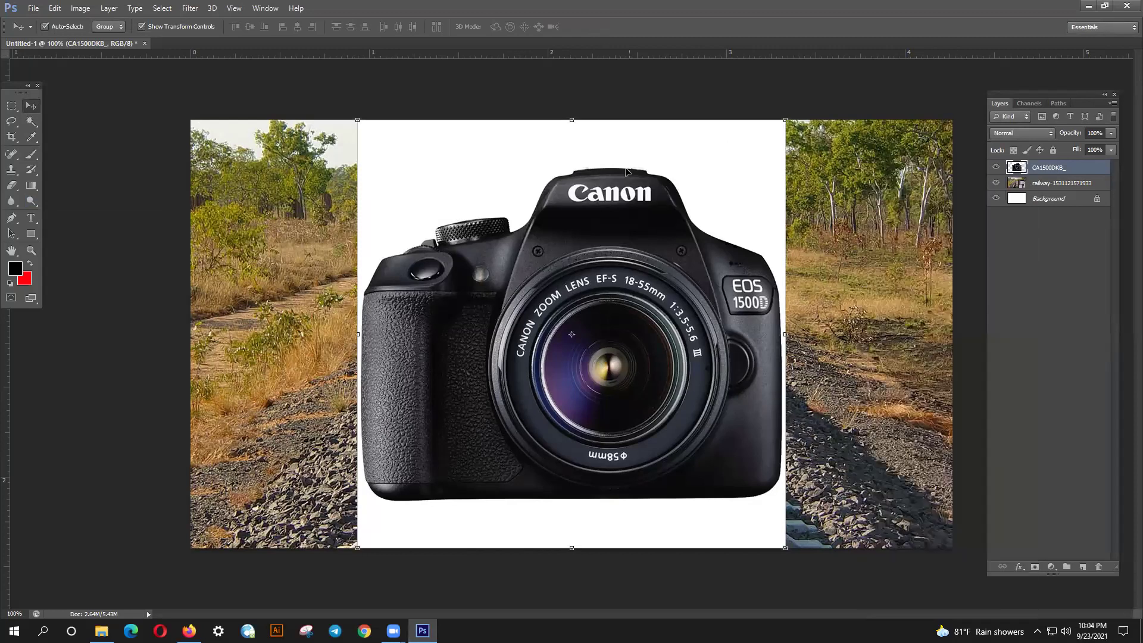
left_click(31, 121)
left_click(485, 159)
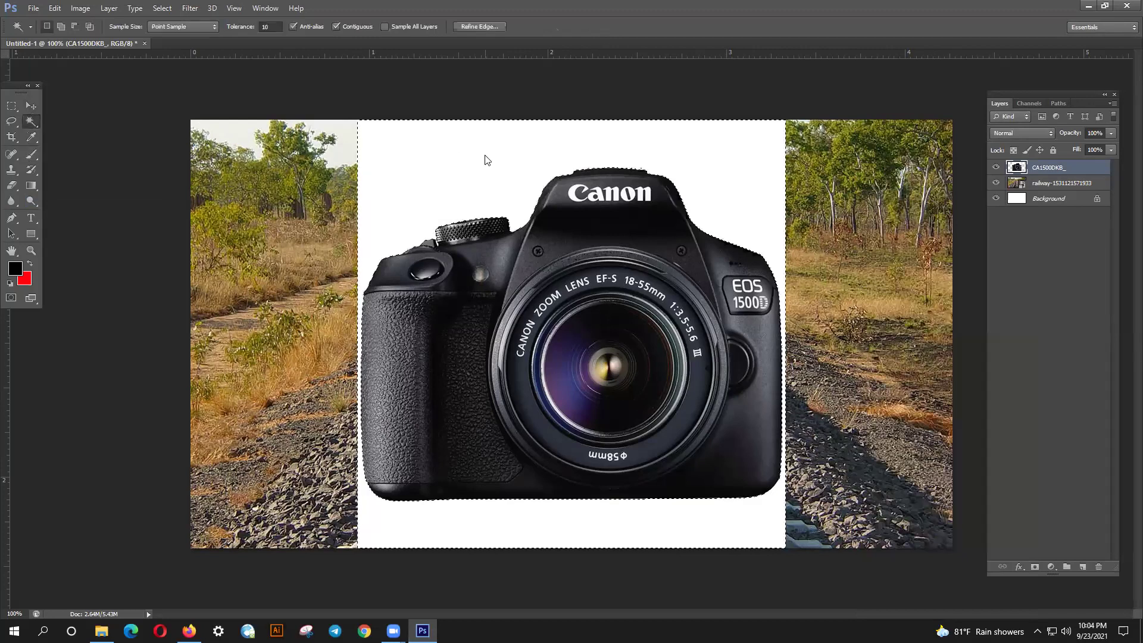
key("Delete")
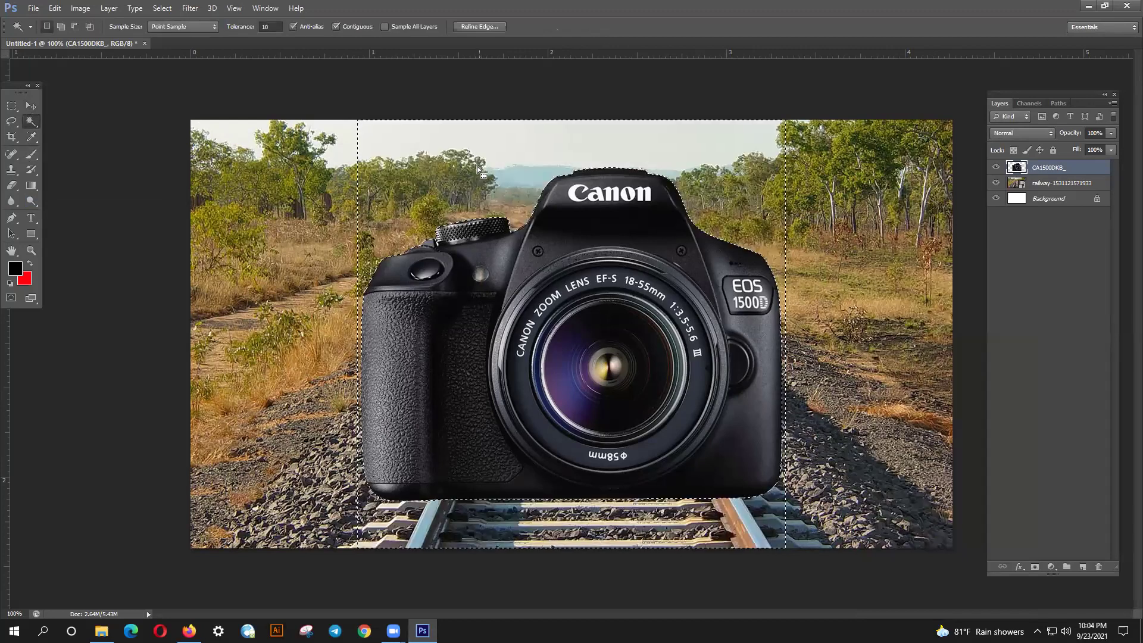
- Deselect, then drag the camera layer up to the top of the canvas
key("ctrl+d")
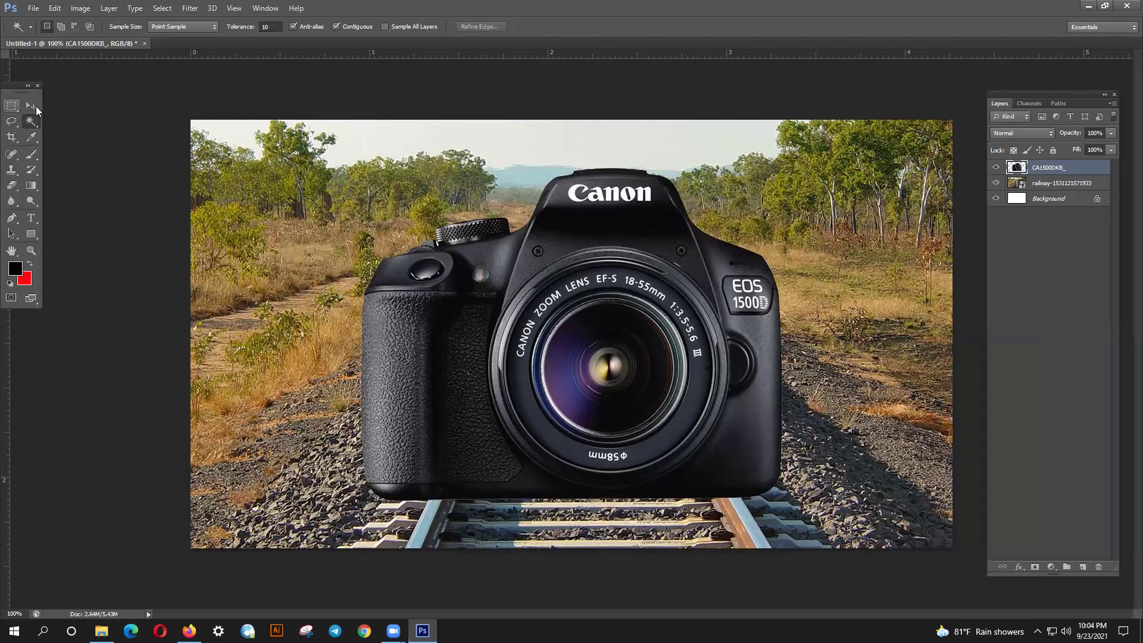
left_click(30, 107)
left_click_drag(644, 422, 612, 427)
left_click(825, 294)
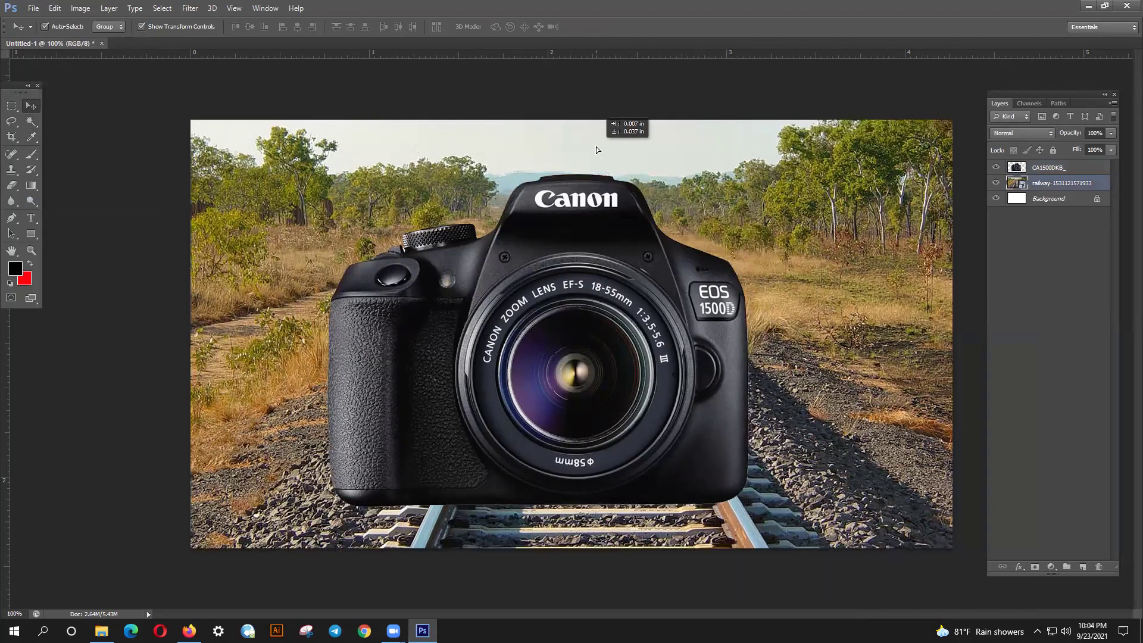
left_click_drag(631, 304, 636, 275)
left_click_drag(643, 390, 644, 320)
left_click(850, 338)
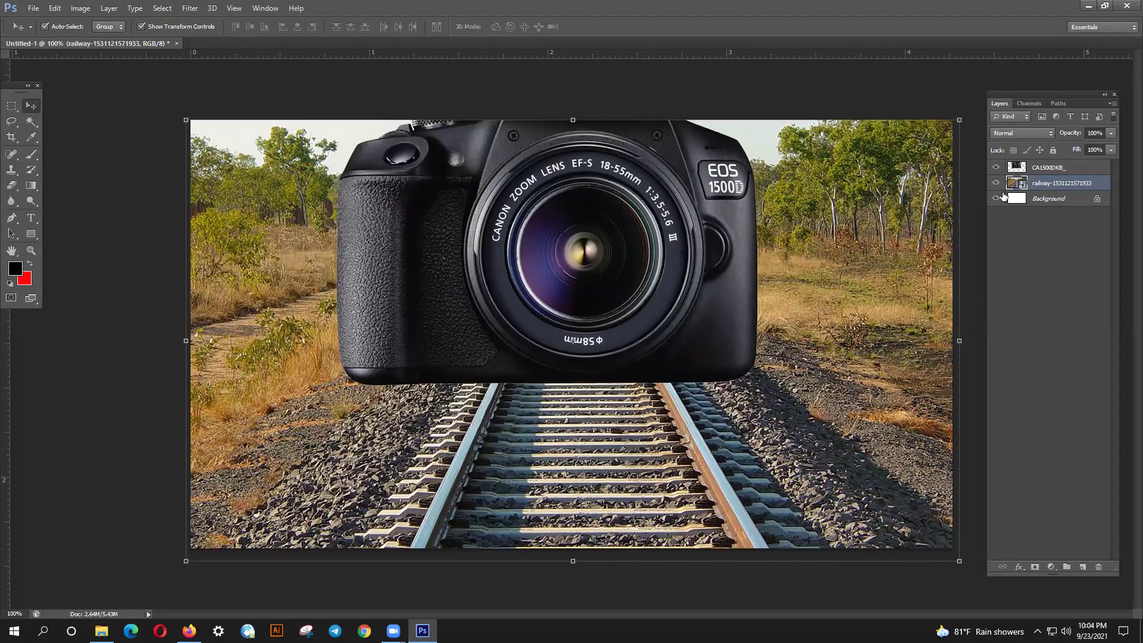
- Move the railway layer above the camera and set its opacity to 61%
left_click_drag(1033, 186, 1040, 169)
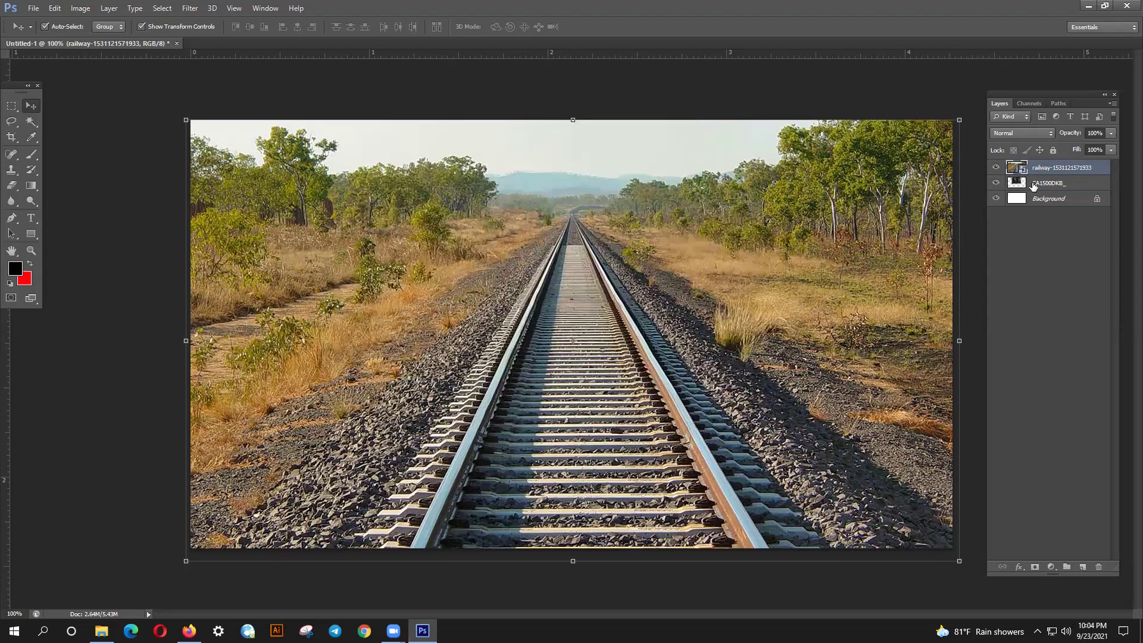
left_click(1111, 133)
left_click_drag(1111, 146, 1098, 144)
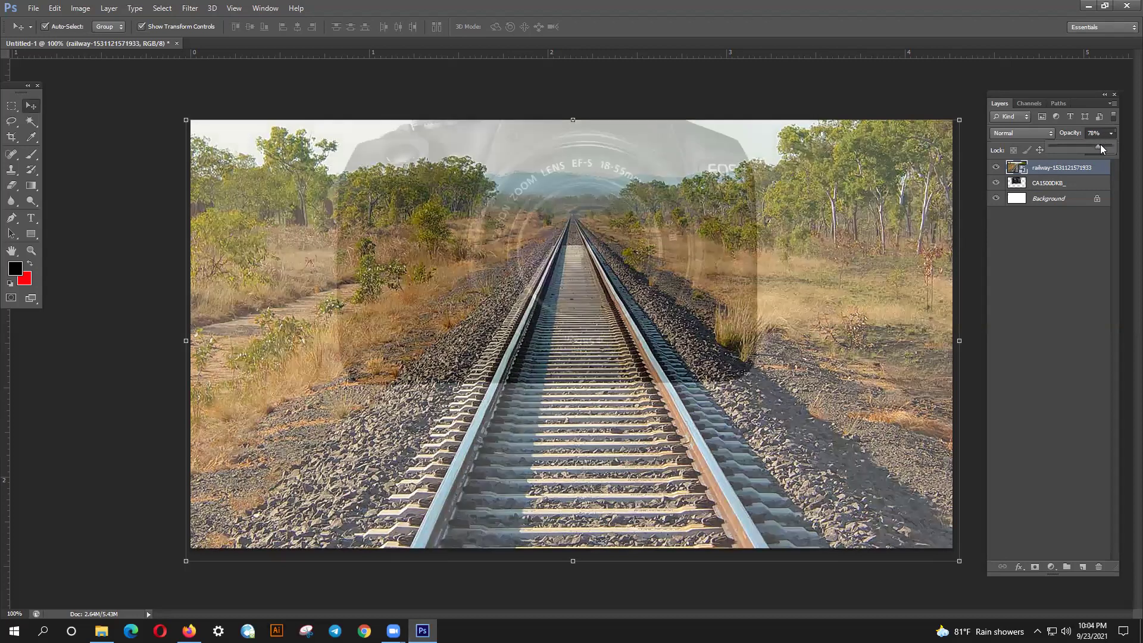
left_click_drag(1104, 146, 1085, 145)
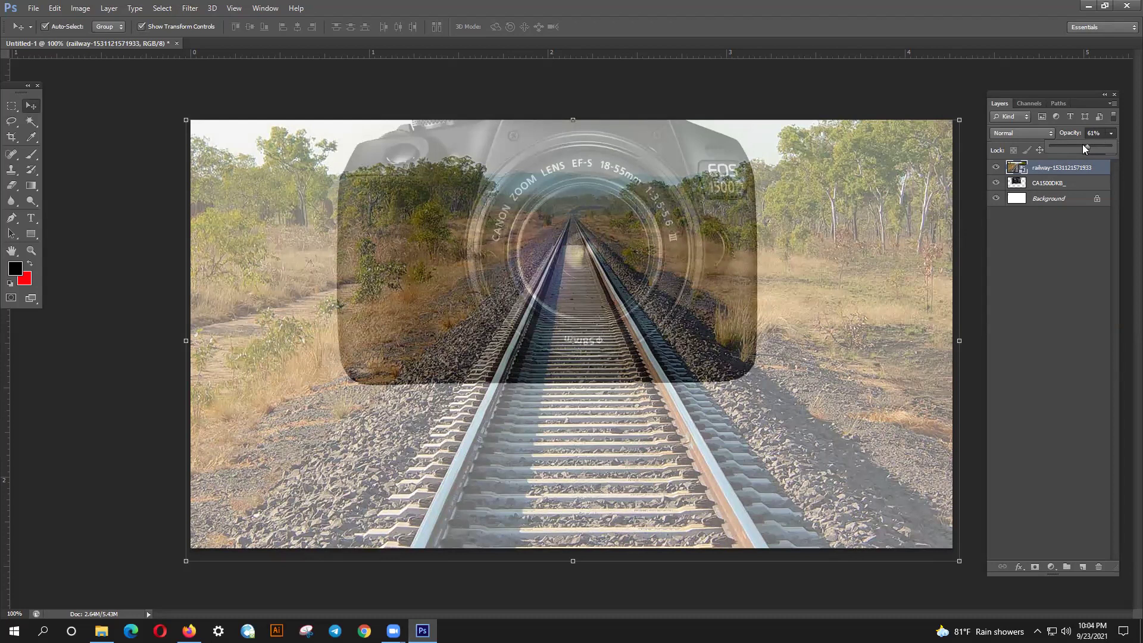
- Rasterize the railway layer and briefly toggle its visibility to check the camera
right_click(1041, 170)
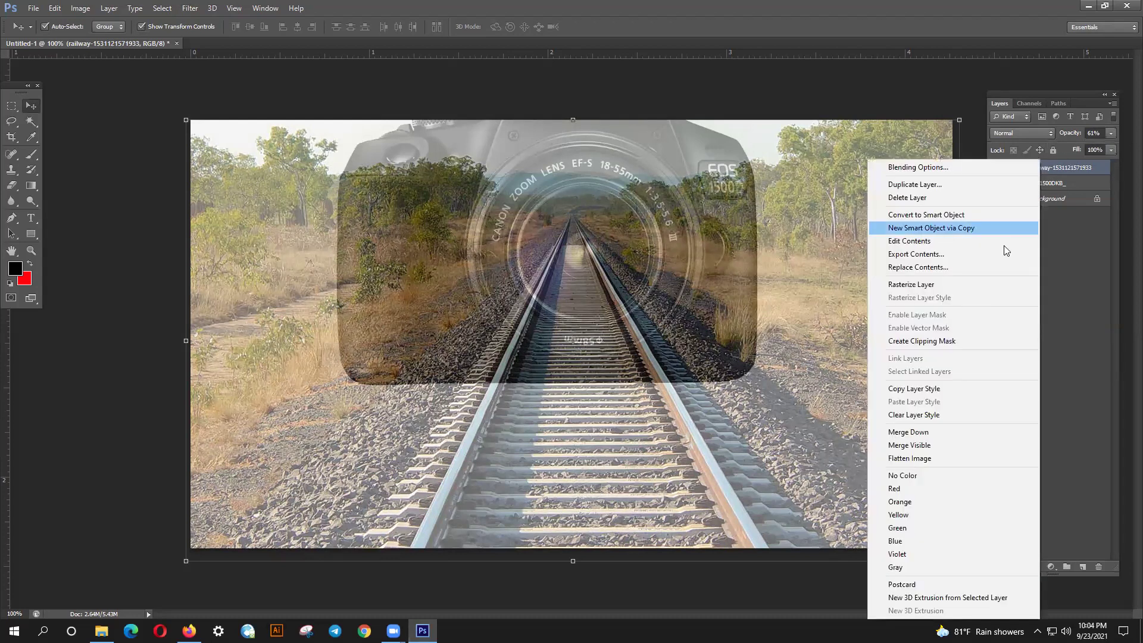
left_click(981, 285)
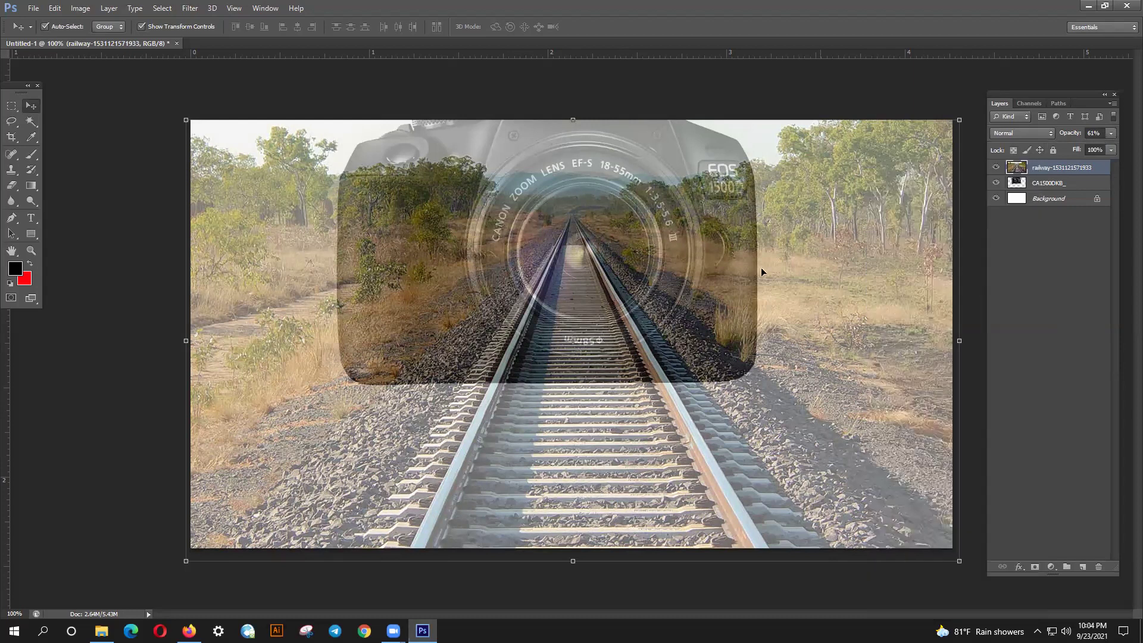
left_click(997, 170)
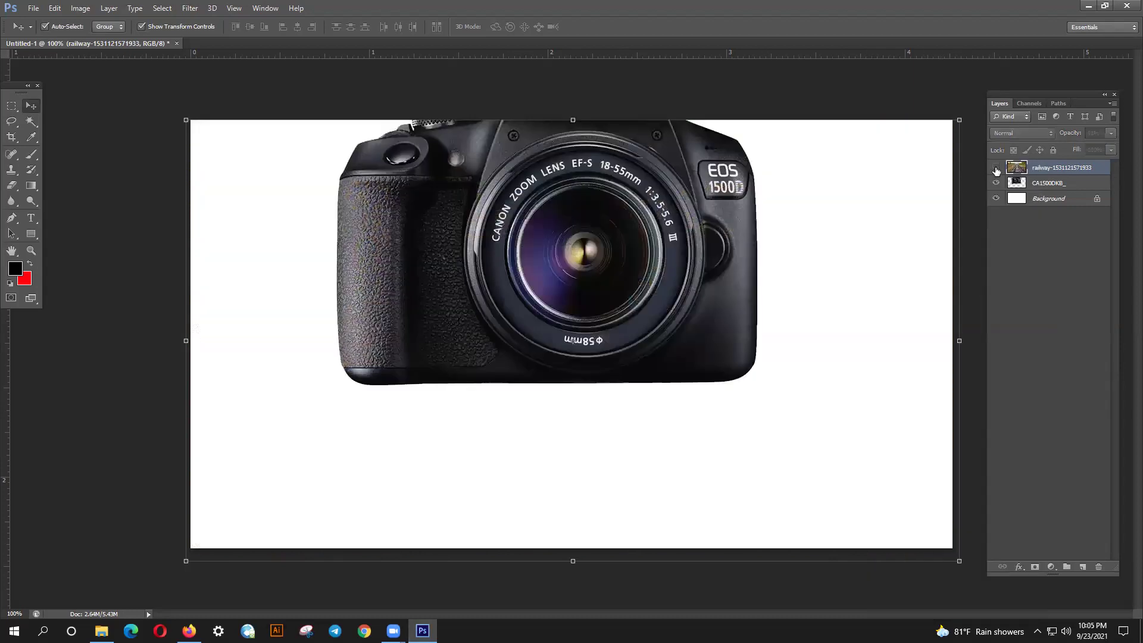
left_click(996, 171)
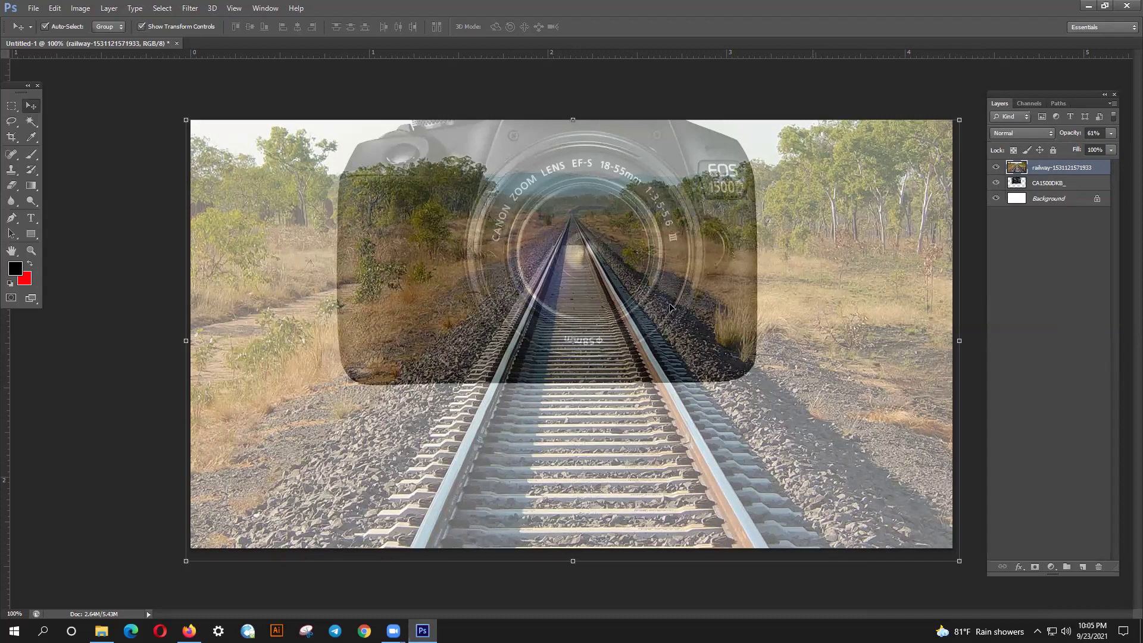
- Use a size-300 Eraser to remove the railway over the camera lens
left_click(16, 190)
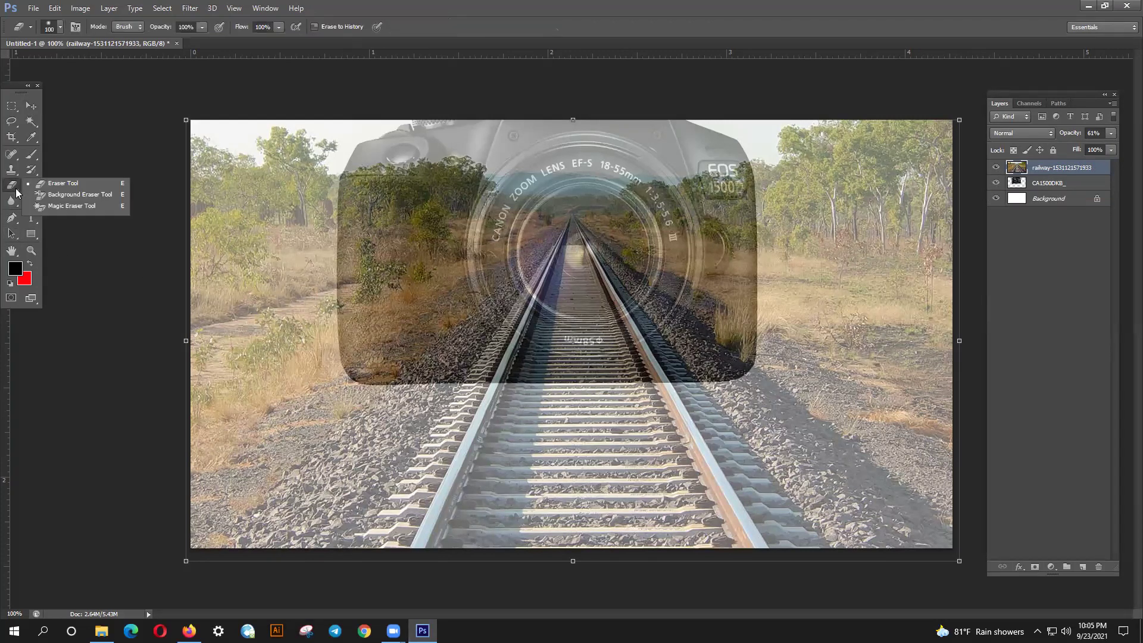
left_click(52, 190)
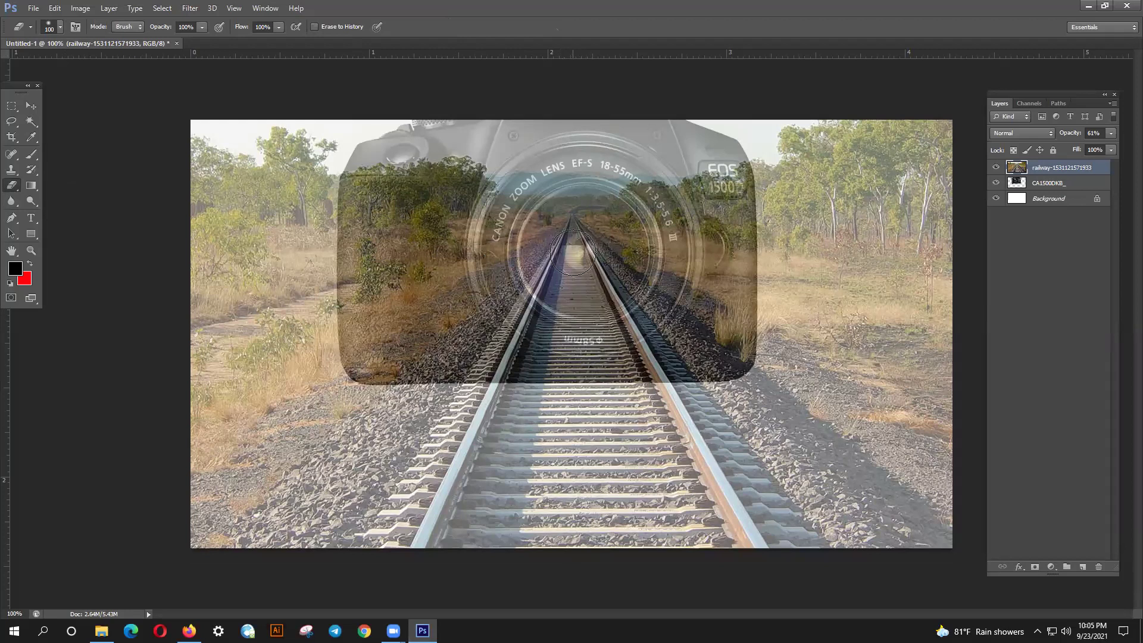
key("bracketright")
key("bracketright")
key("bracketright")
key("bracketright")
key("bracketright")
left_click(588, 252)
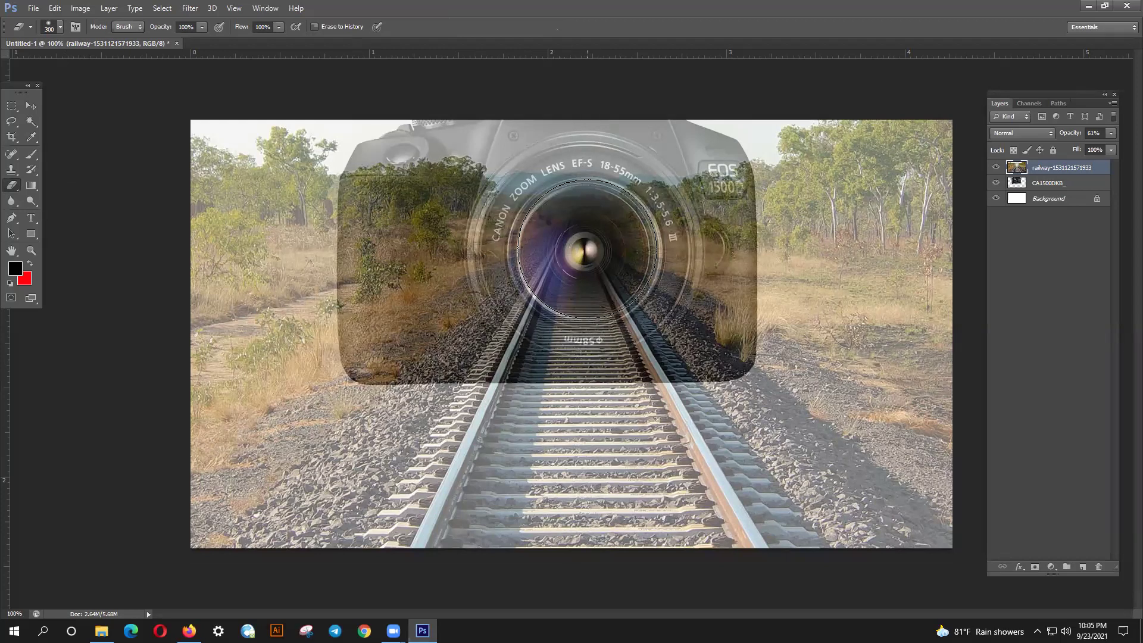
mouse_move(587, 250)
left_mouse_down()
mouse_move(379, 462)
mouse_move(564, 380)
mouse_move(613, 332)
mouse_move(560, 521)
mouse_move(629, 333)
mouse_move(776, 518)
mouse_move(678, 339)
mouse_move(766, 458)
mouse_move(738, 520)
mouse_move(703, 465)
mouse_move(691, 560)
mouse_move(664, 381)
mouse_move(527, 546)
mouse_move(534, 410)
mouse_move(400, 562)
mouse_move(509, 407)
mouse_move(634, 484)
mouse_move(653, 374)
mouse_move(782, 444)
mouse_move(863, 523)
left_mouse_up()
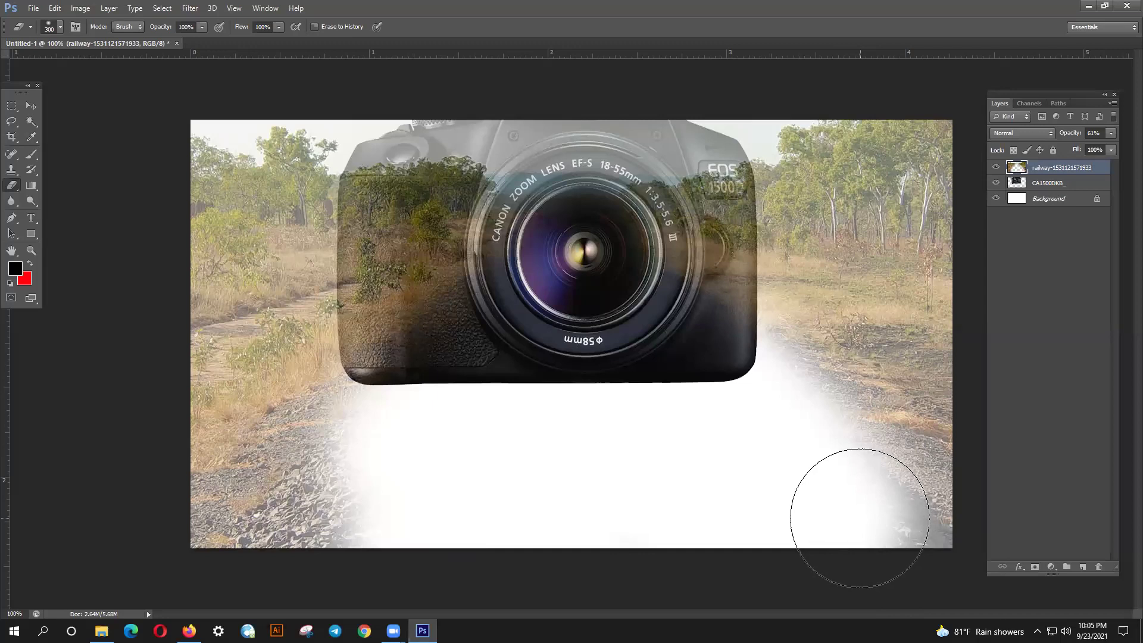
key("ctrl+z")
- Restore railway opacity to 100% and erase it over the grip, lens and bottom-right gravel
mouse_move(526, 141)
left_mouse_down()
mouse_move(262, 549)
mouse_move(412, 114)
mouse_move(256, 378)
mouse_move(233, 450)
mouse_move(240, 137)
mouse_move(379, 114)
mouse_move(678, 101)
mouse_move(619, 111)
mouse_move(1007, 543)
mouse_move(799, 70)
mouse_move(884, 70)
mouse_move(948, 270)
mouse_move(822, 211)
mouse_move(729, 119)
mouse_move(936, 439)
mouse_move(946, 472)
mouse_move(754, 219)
mouse_move(660, 164)
mouse_move(744, 255)
left_mouse_up()
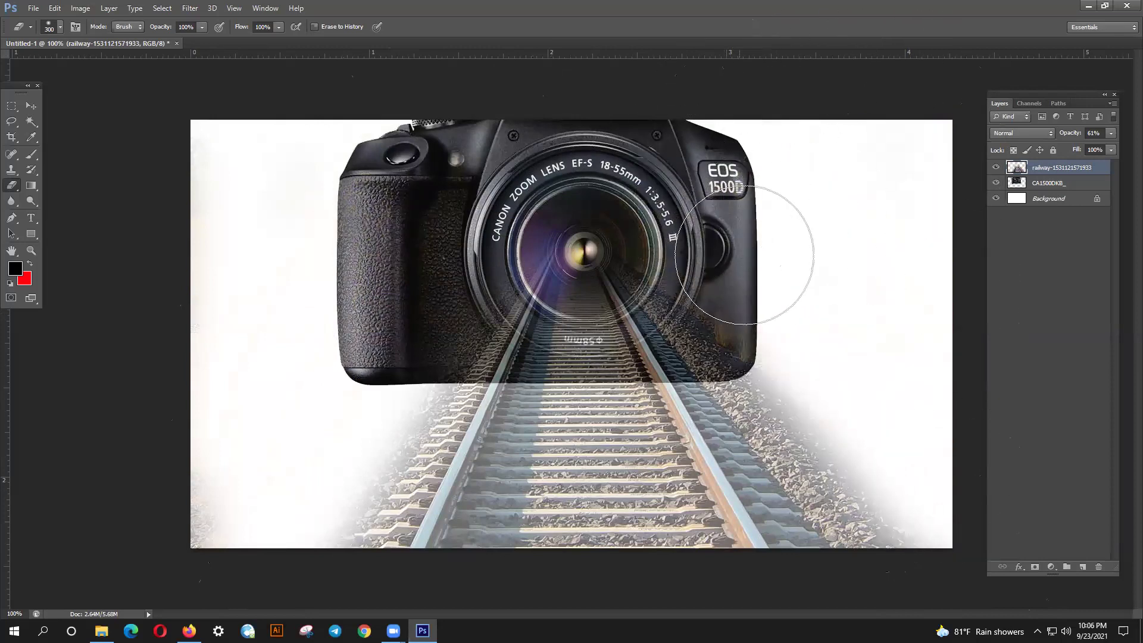
left_click(1110, 133)
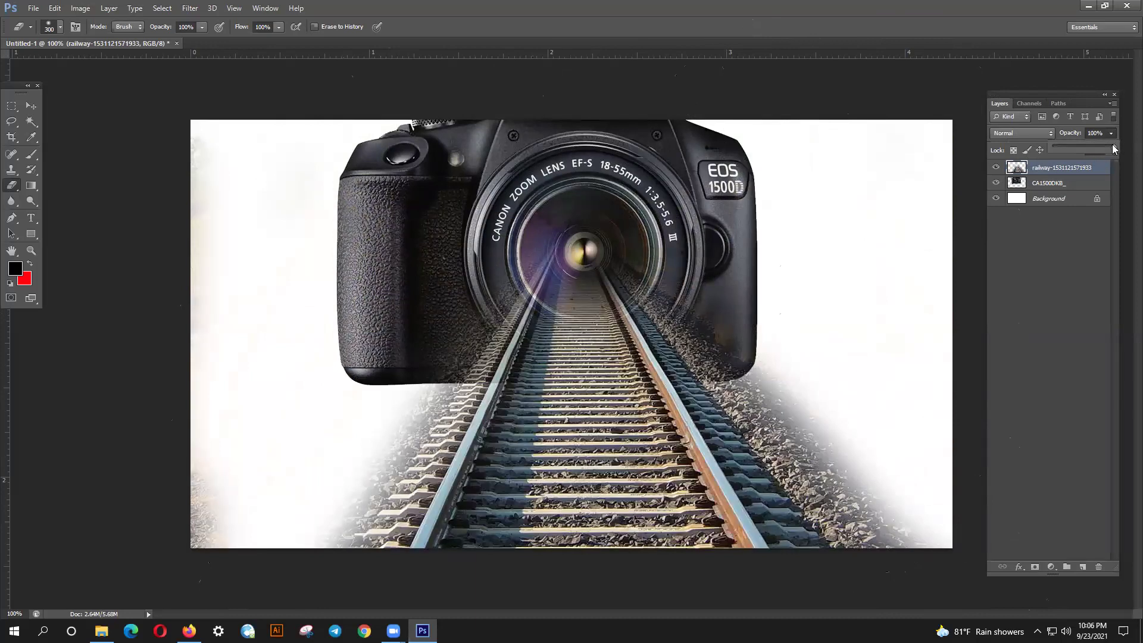
left_click(431, 250)
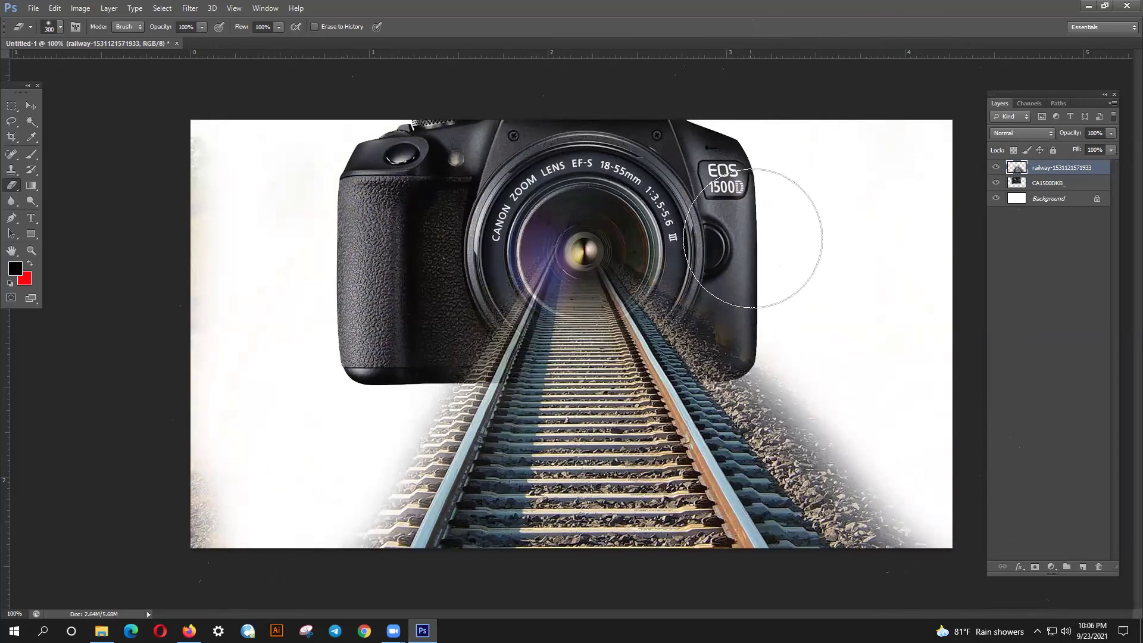
left_click_drag(852, 375, 936, 509)
mouse_move(581, 238)
left_mouse_down()
mouse_move(587, 294)
mouse_move(583, 233)
mouse_move(578, 337)
mouse_move(591, 274)
mouse_move(490, 284)
left_mouse_up()
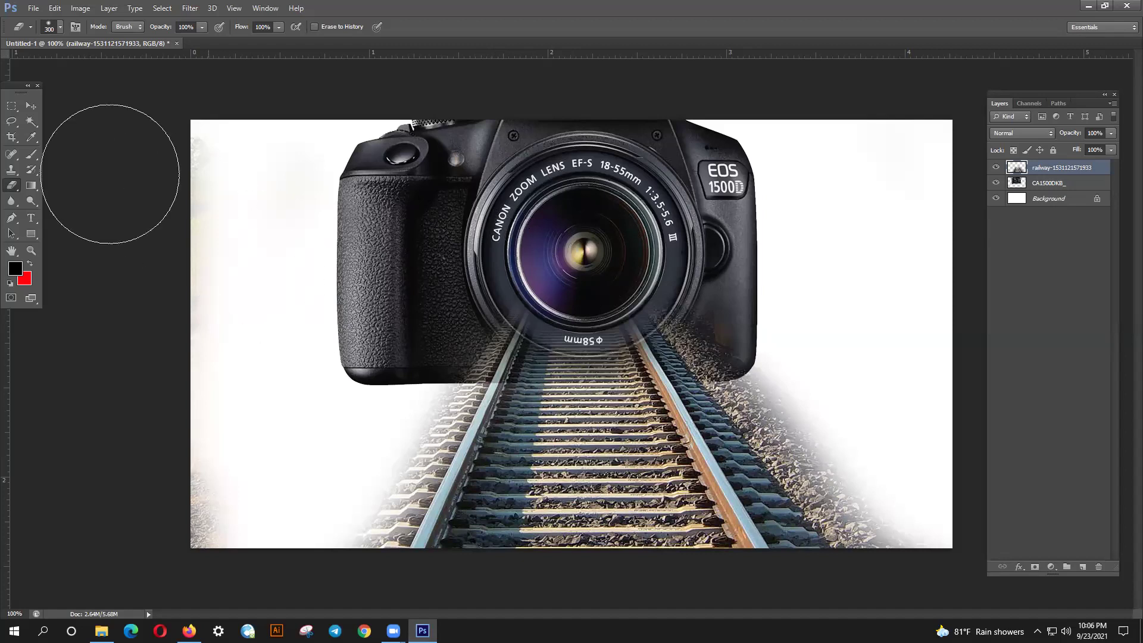
left_click(30, 106)
- Delete the old railway layer and nudge the camera down to show its top
left_click(547, 391)
key("Delete")
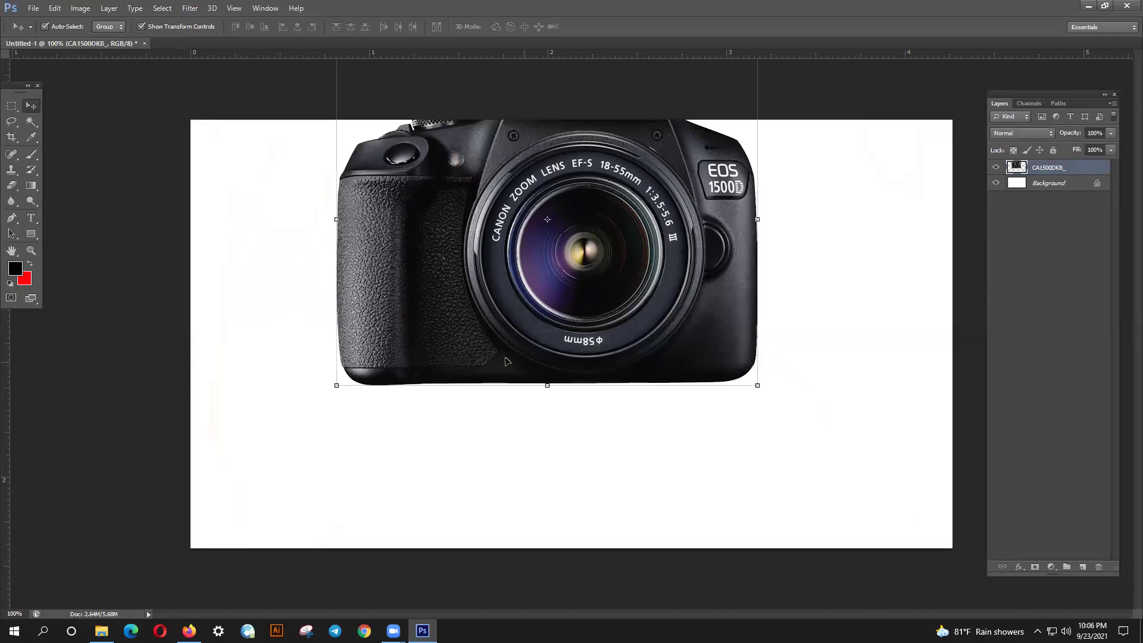
key("shift+Down")
key("shift+Down")
key("shift+Down")
key("shift+Down")
key("shift+Down")
key("shift+Down")
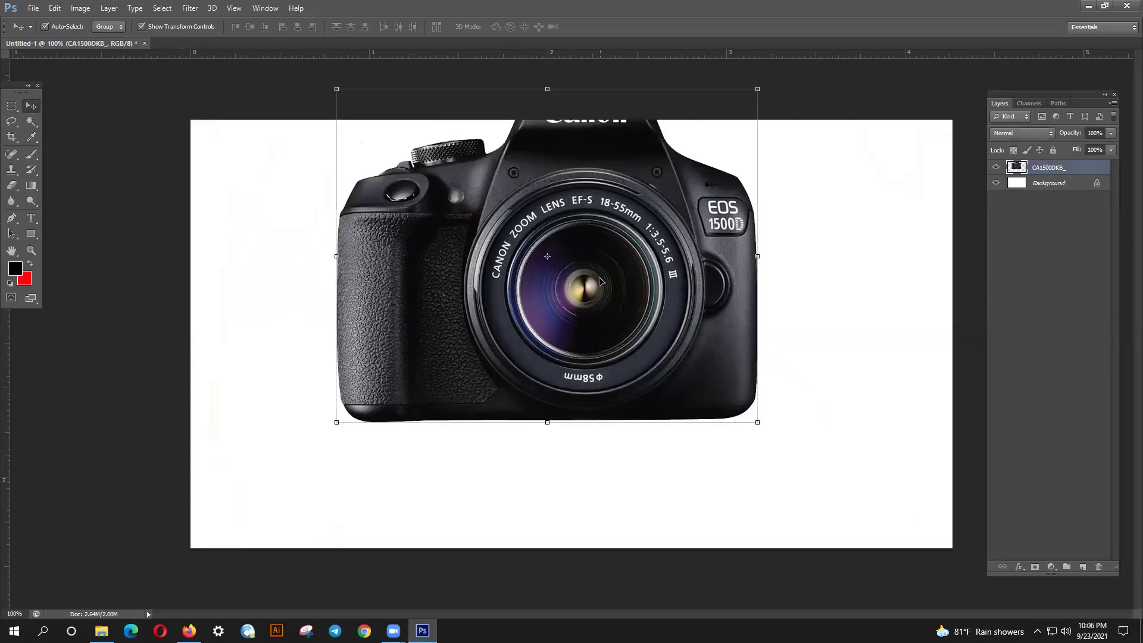
- Place the railway track photo into the document with File > Place
left_click(34, 8)
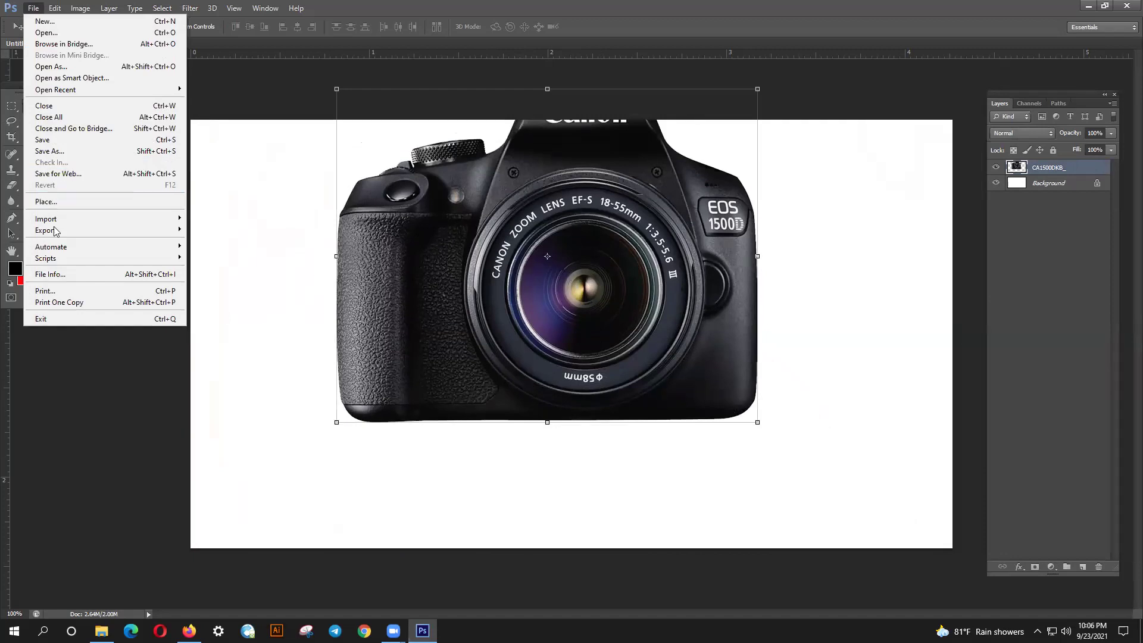
left_click(77, 210)
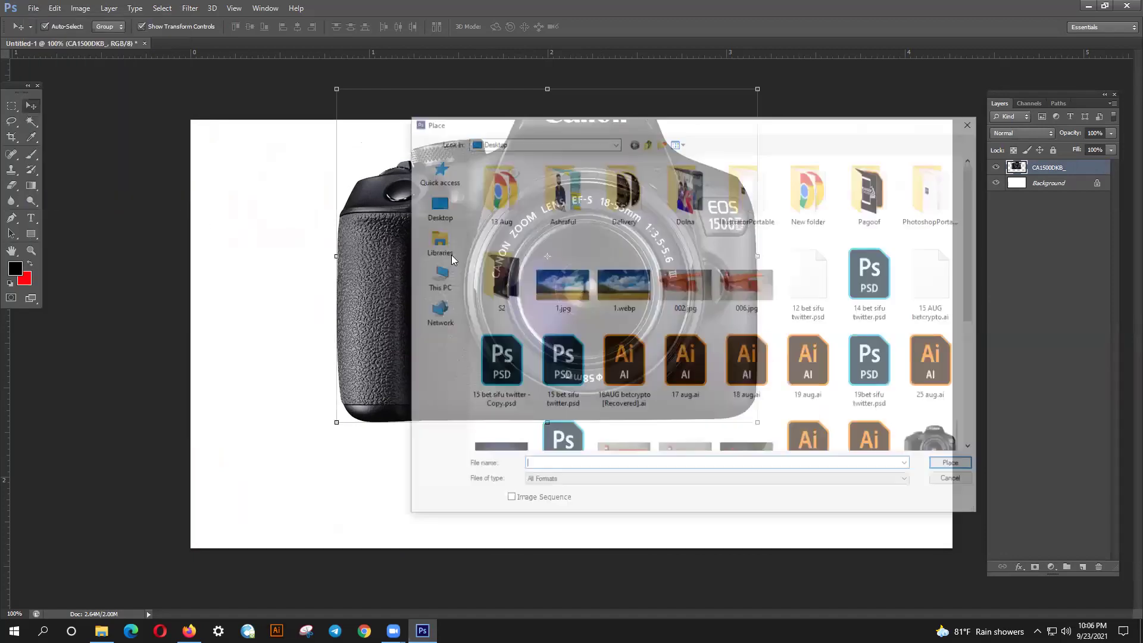
left_click_drag(971, 243, 971, 364)
double_click(935, 304)
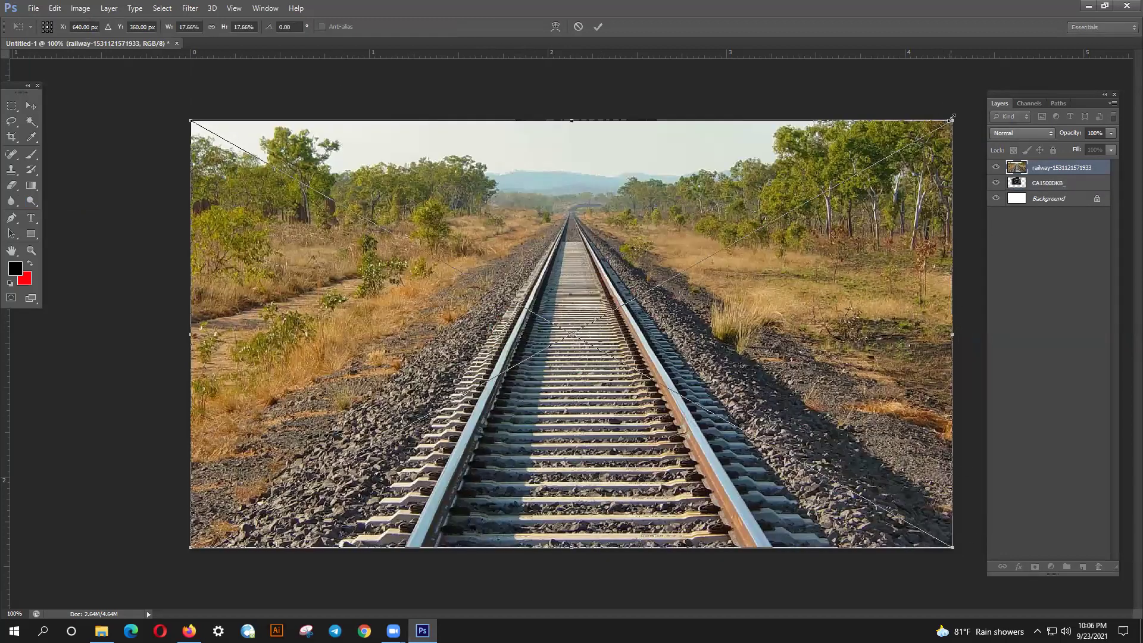
- Commit and rasterize the railway layer, set it to 71% opacity, and move it below the camera
key("Return")
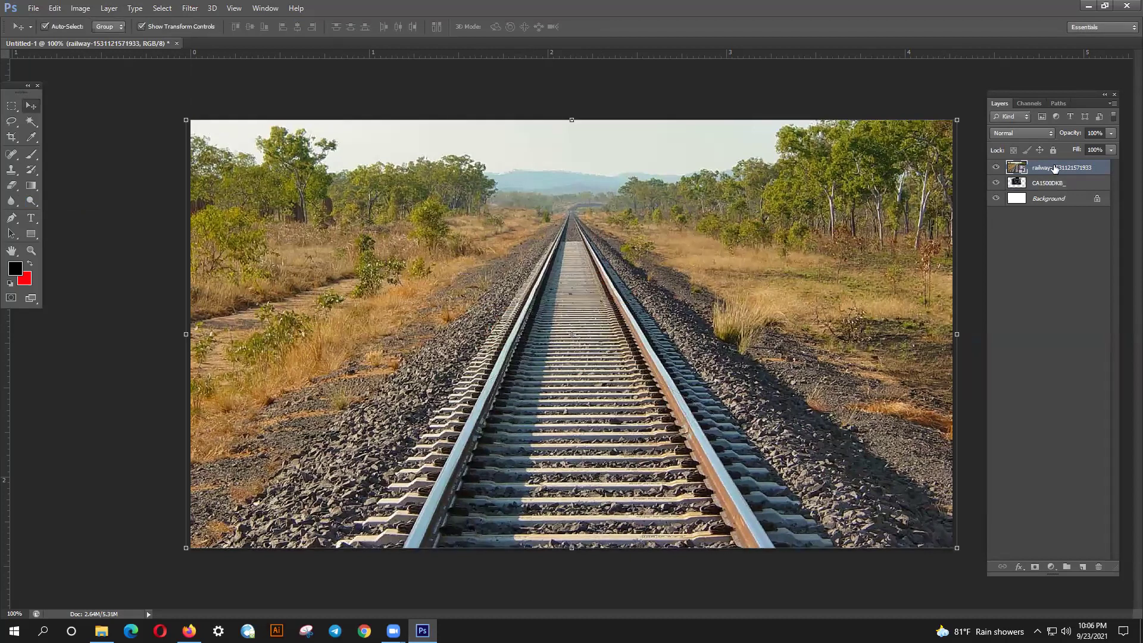
right_click(1055, 169)
left_click(953, 284)
left_click(1110, 133)
left_click(1101, 144)
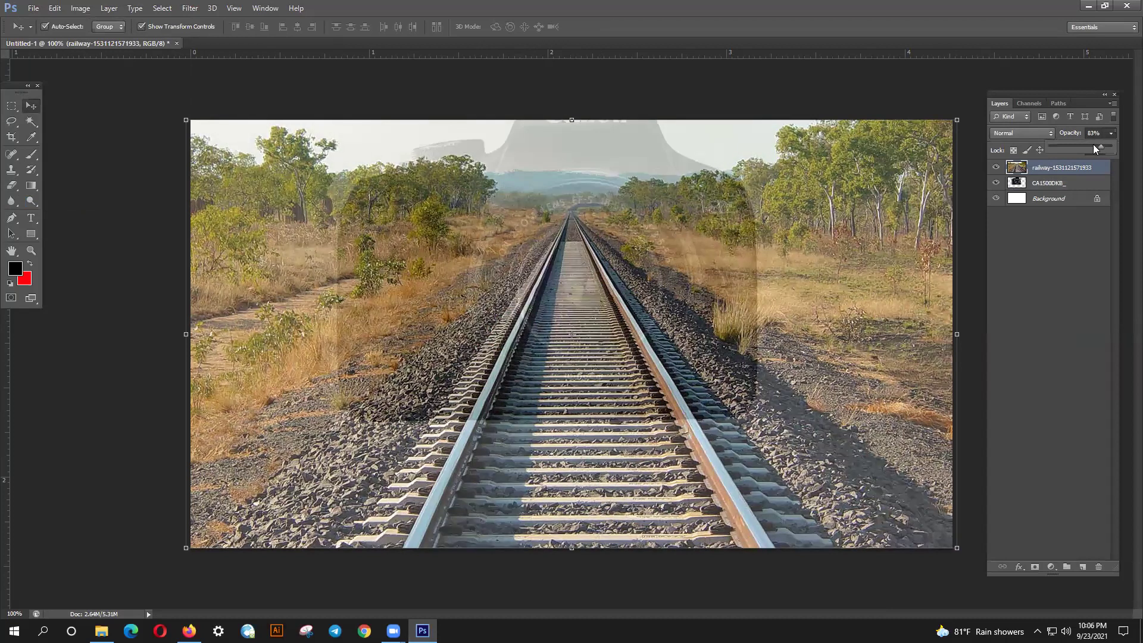
left_click(1093, 145)
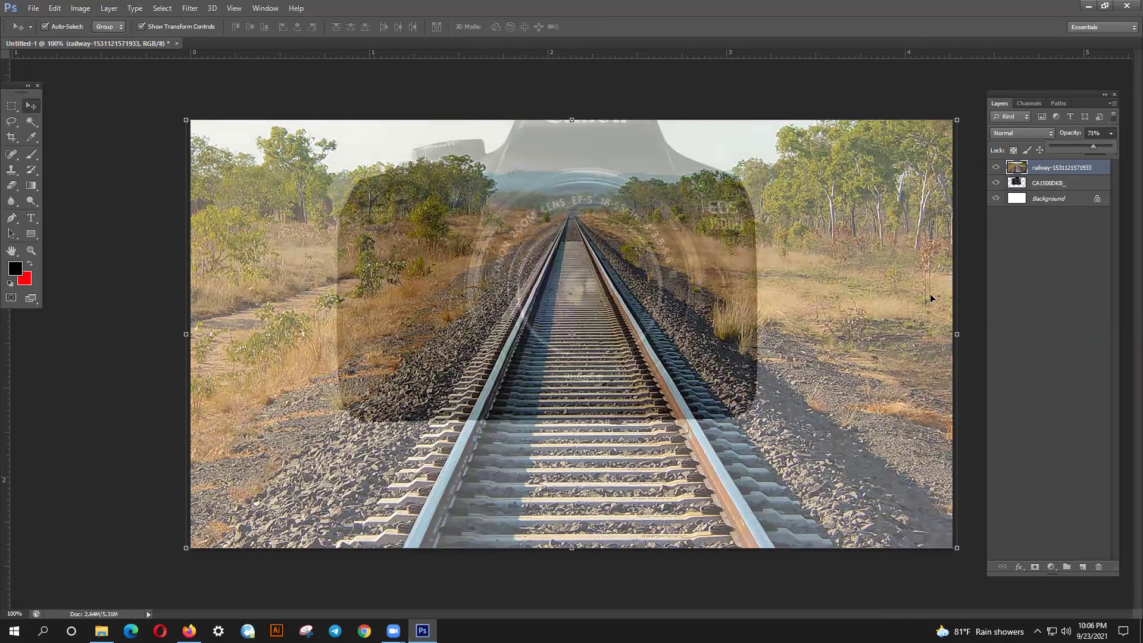
left_click(831, 381)
left_click_drag(1052, 173, 1055, 191)
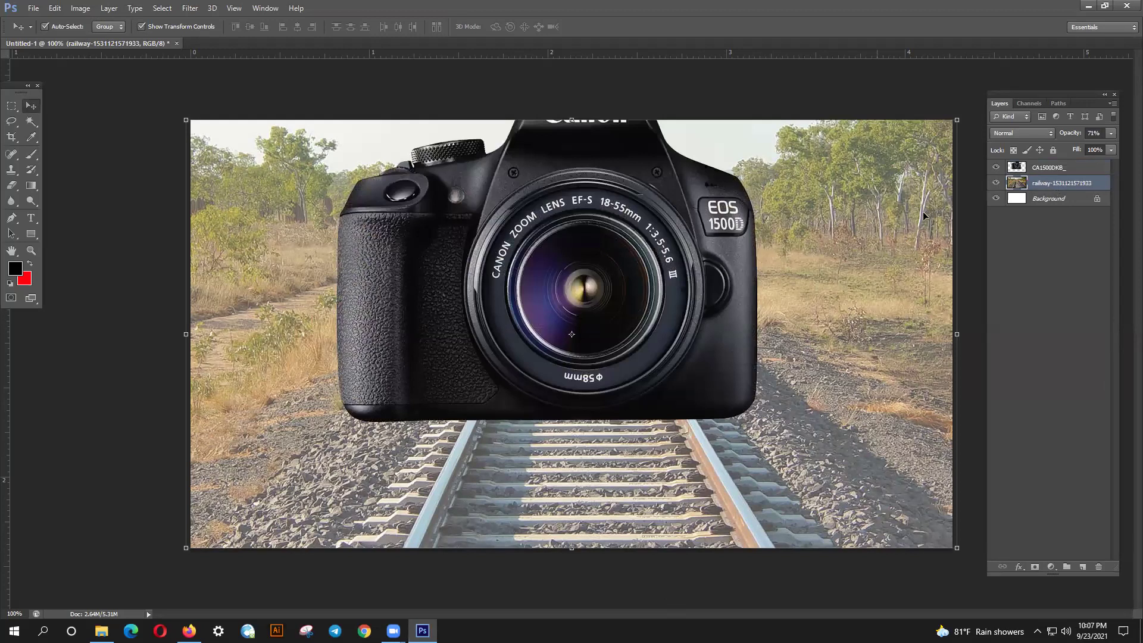
- Erase the centre of the camera lens so the railway track shows through
left_click(1064, 171)
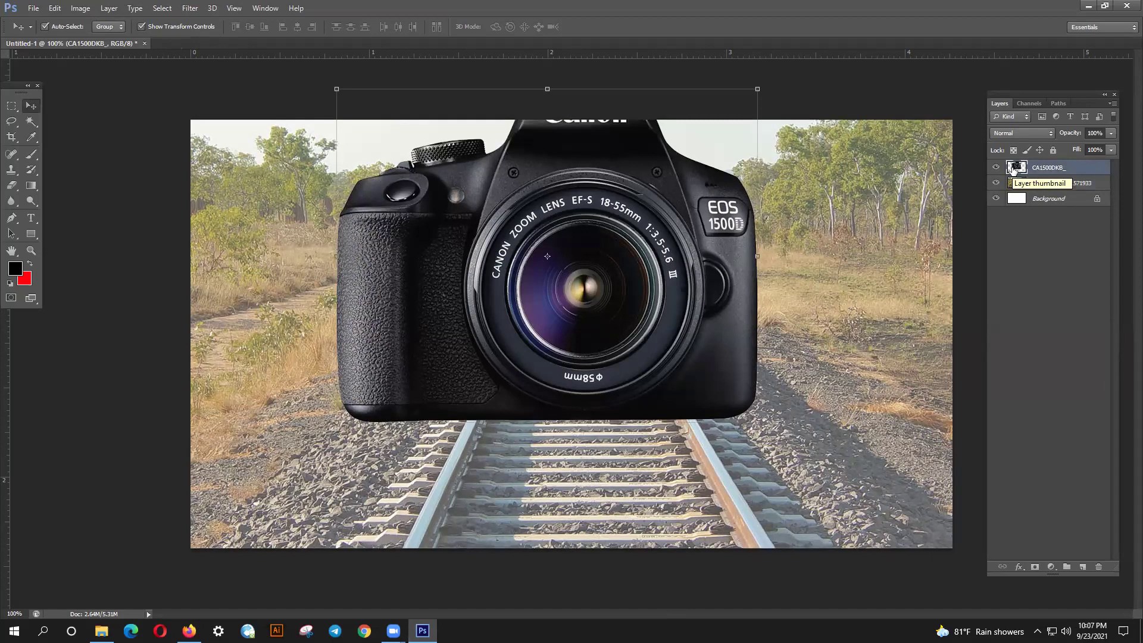
left_click(16, 186)
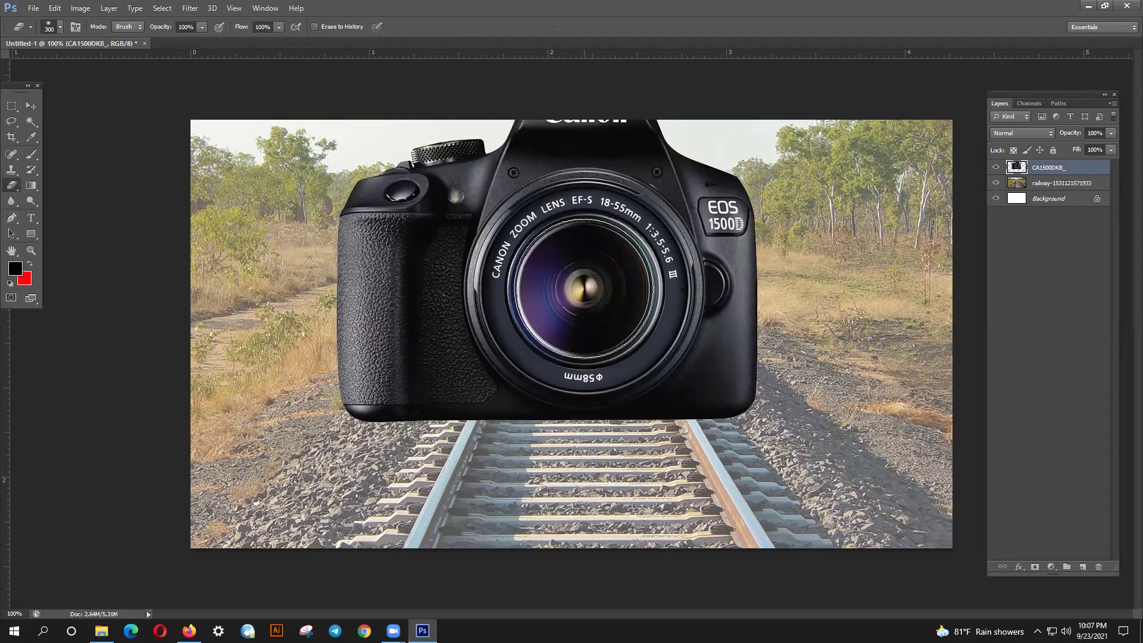
left_click(586, 289)
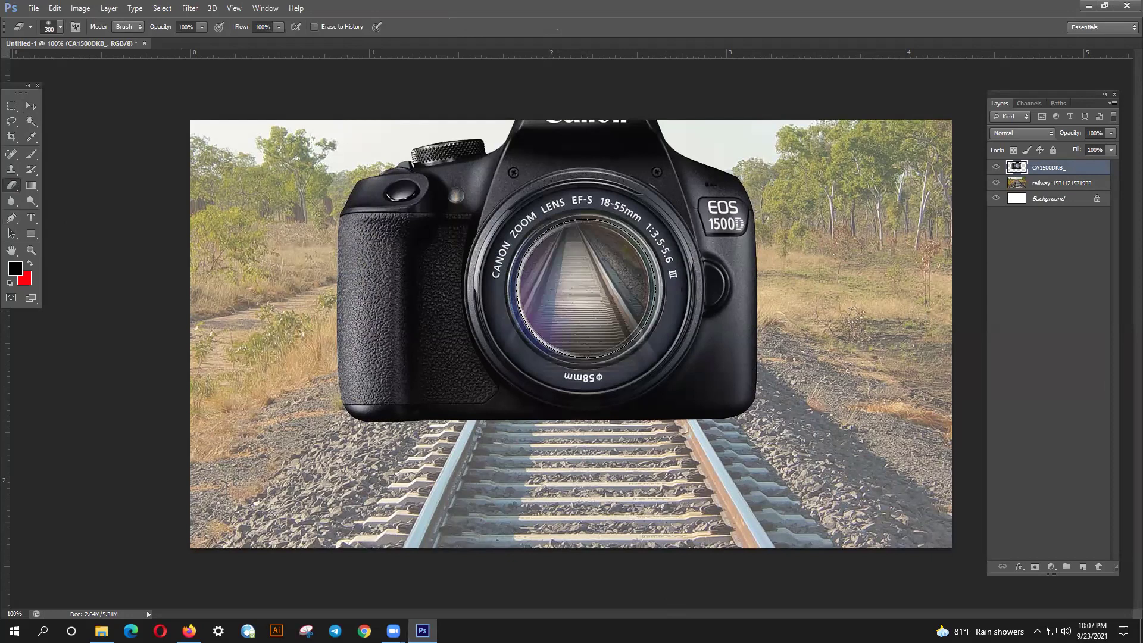
left_click(586, 289)
mouse_move(568, 334)
left_mouse_down()
mouse_move(532, 403)
mouse_move(595, 358)
mouse_move(601, 333)
mouse_move(630, 394)
mouse_move(696, 404)
mouse_move(666, 452)
mouse_move(702, 417)
mouse_move(527, 442)
mouse_move(512, 428)
mouse_move(685, 387)
mouse_move(645, 415)
mouse_move(643, 321)
mouse_move(577, 286)
mouse_move(577, 232)
left_mouse_up()
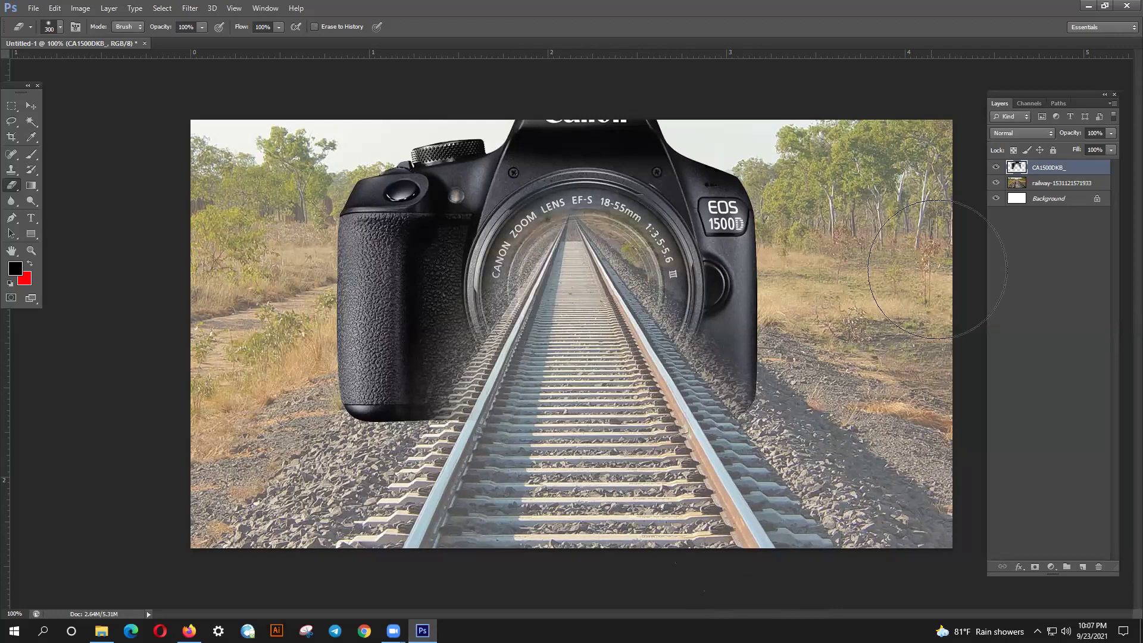
- Erase the upper-right trees of the railway photo, then return to the Move tool
left_click(1044, 184)
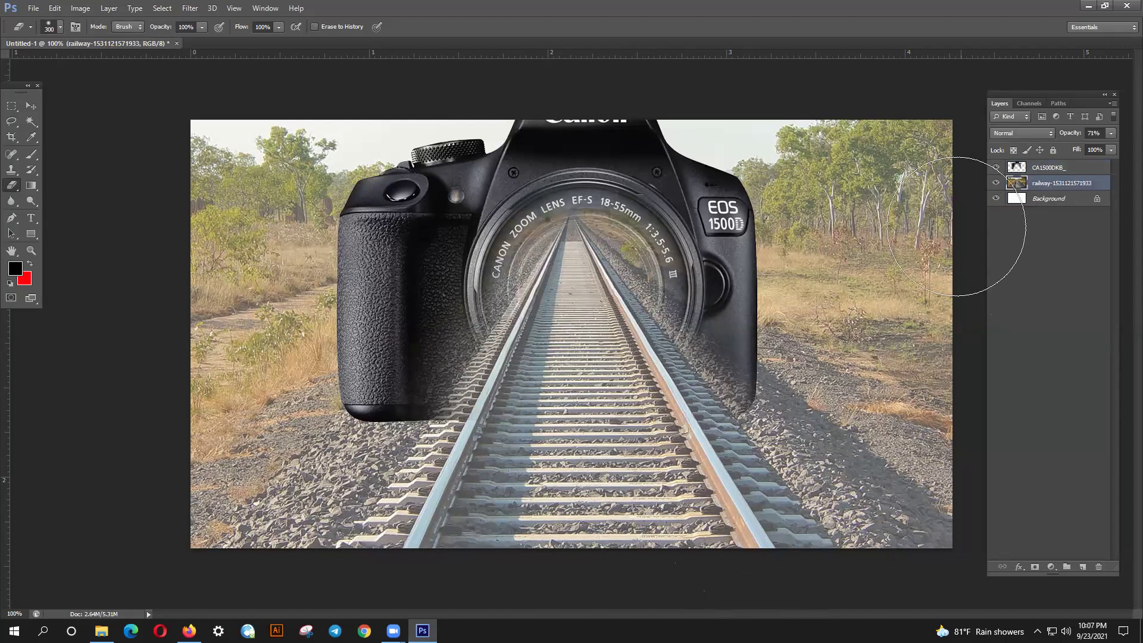
mouse_move(887, 203)
left_mouse_down()
mouse_move(706, 119)
mouse_move(803, 199)
mouse_move(815, 330)
mouse_move(860, 420)
mouse_move(941, 499)
mouse_move(825, 394)
mouse_move(840, 389)
mouse_move(858, 214)
mouse_move(940, 213)
mouse_move(928, 143)
mouse_move(658, 104)
mouse_move(480, 111)
mouse_move(343, 139)
mouse_move(215, 145)
mouse_move(357, 175)
mouse_move(338, 277)
mouse_move(231, 501)
mouse_move(367, 228)
mouse_move(273, 252)
mouse_move(211, 226)
mouse_move(306, 415)
mouse_move(400, 295)
mouse_move(211, 515)
mouse_move(241, 518)
left_mouse_up()
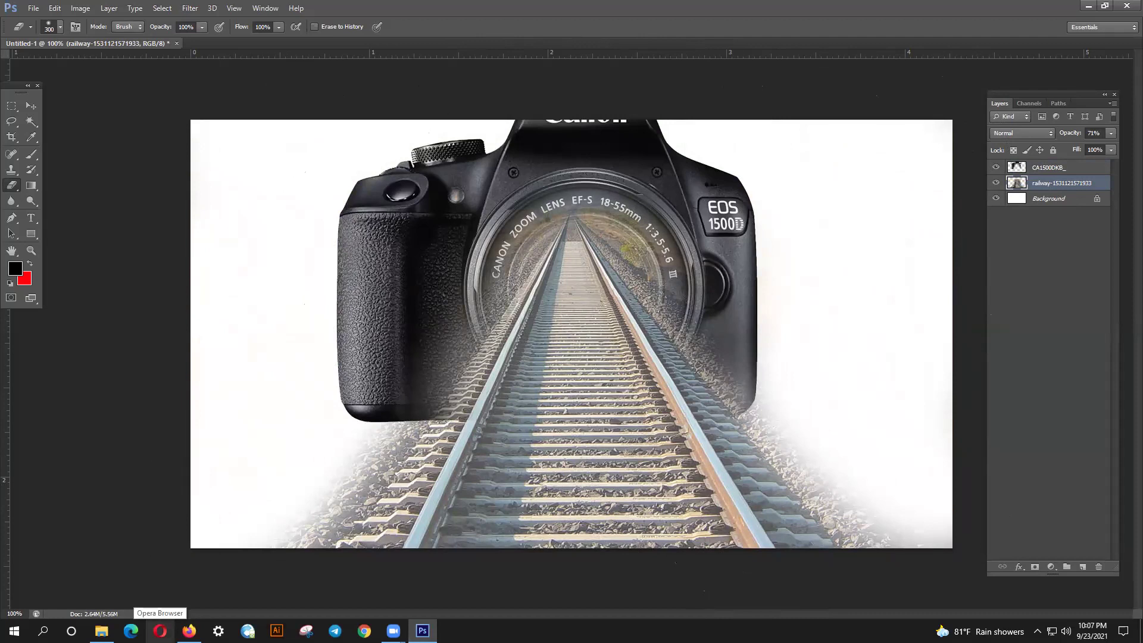
key("v")
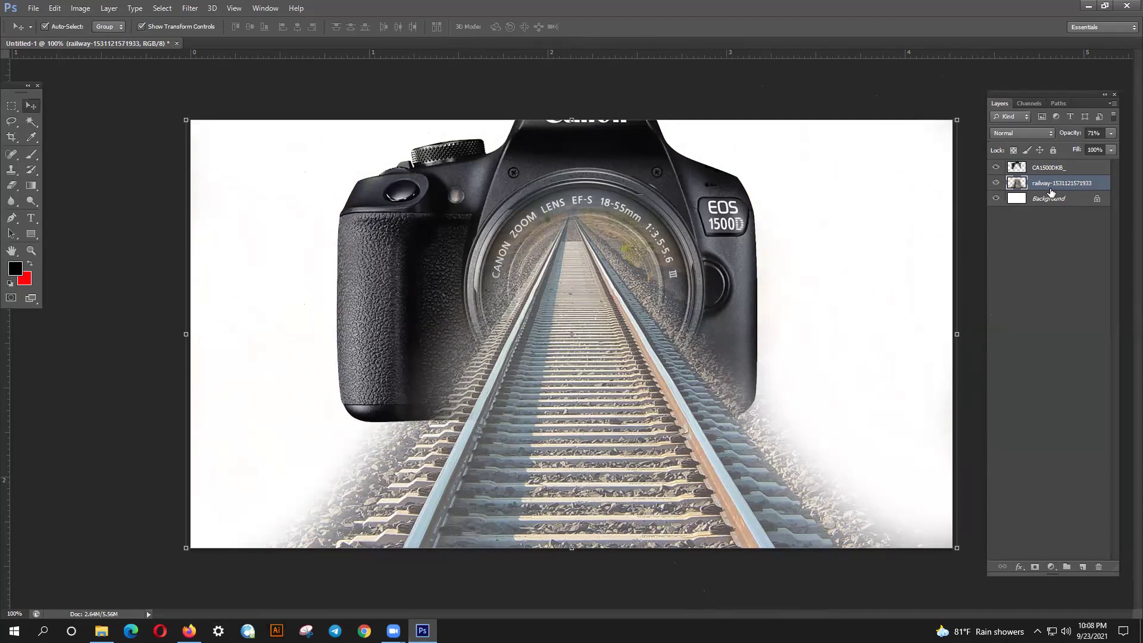
- Undo the eraser strokes on both layers and add a layer mask to the camera layer
key("ctrl+alt+z")
key("ctrl+alt+z")
key("ctrl+alt+z")
key("ctrl+alt+z")
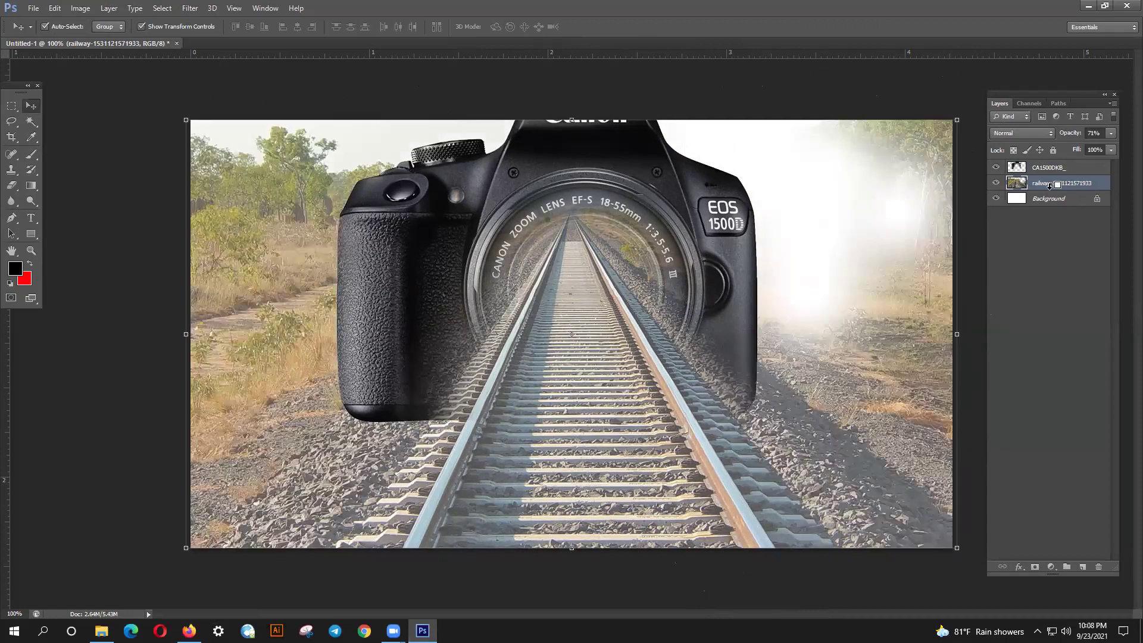
key("ctrl+alt+z")
key("ctrl+alt+z")
key("ctrl+alt+z")
key("ctrl+alt+z")
key("ctrl+alt+z")
key("ctrl+alt+z")
key("ctrl+alt+z")
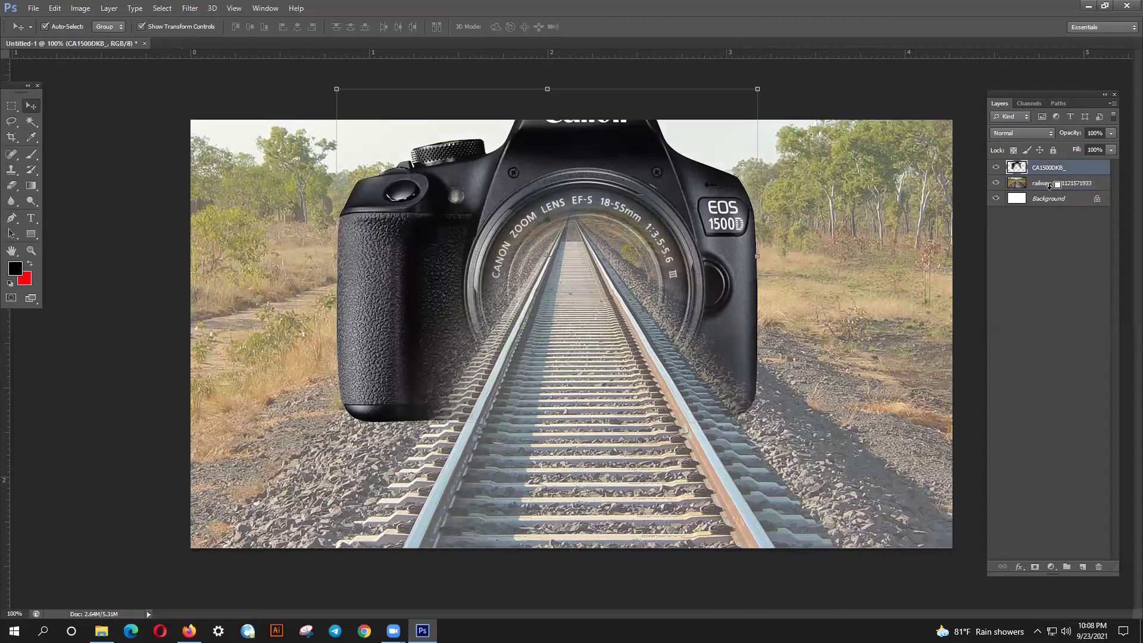
key("ctrl+alt+z")
key("ctrl+alt+z")
key("ctrl+alt+z")
key("ctrl+alt+z")
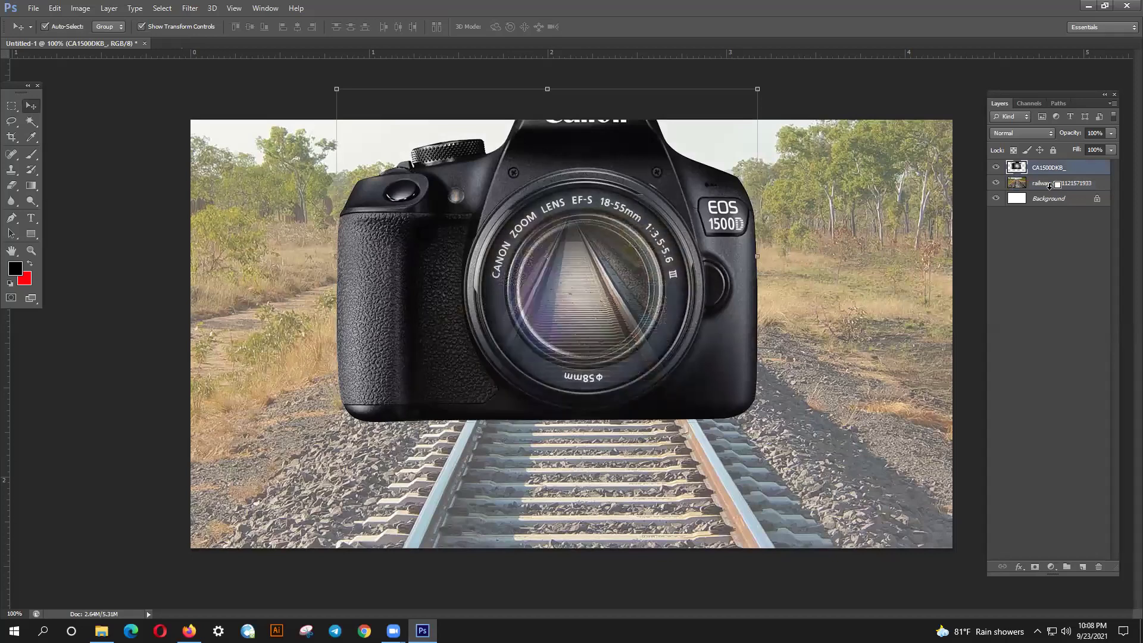
left_click(1080, 175)
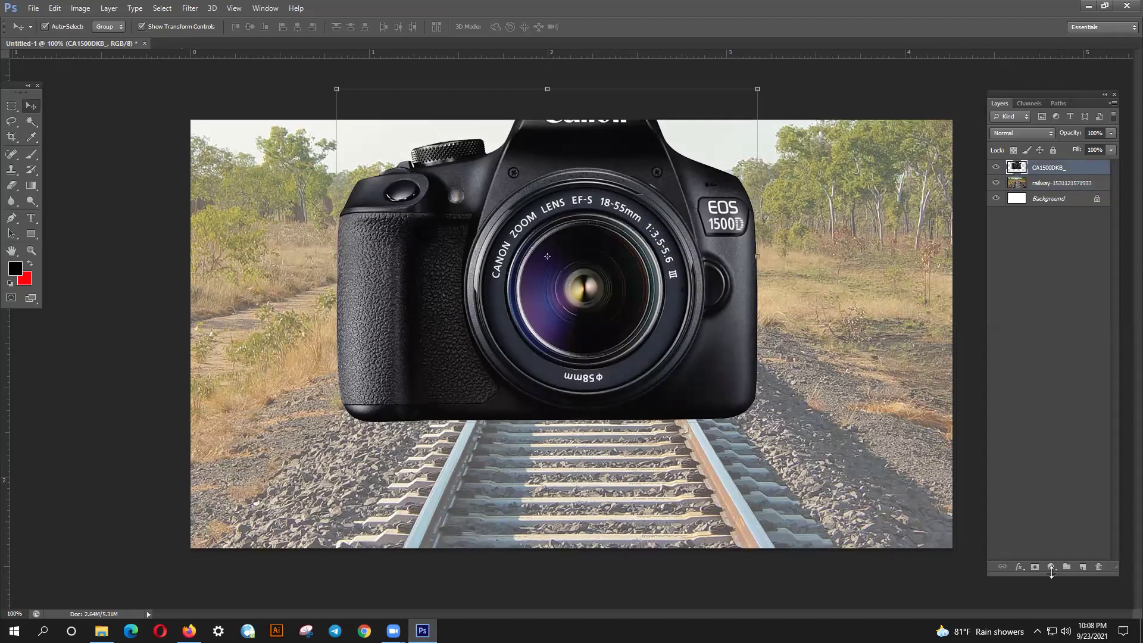
left_click(1033, 568)
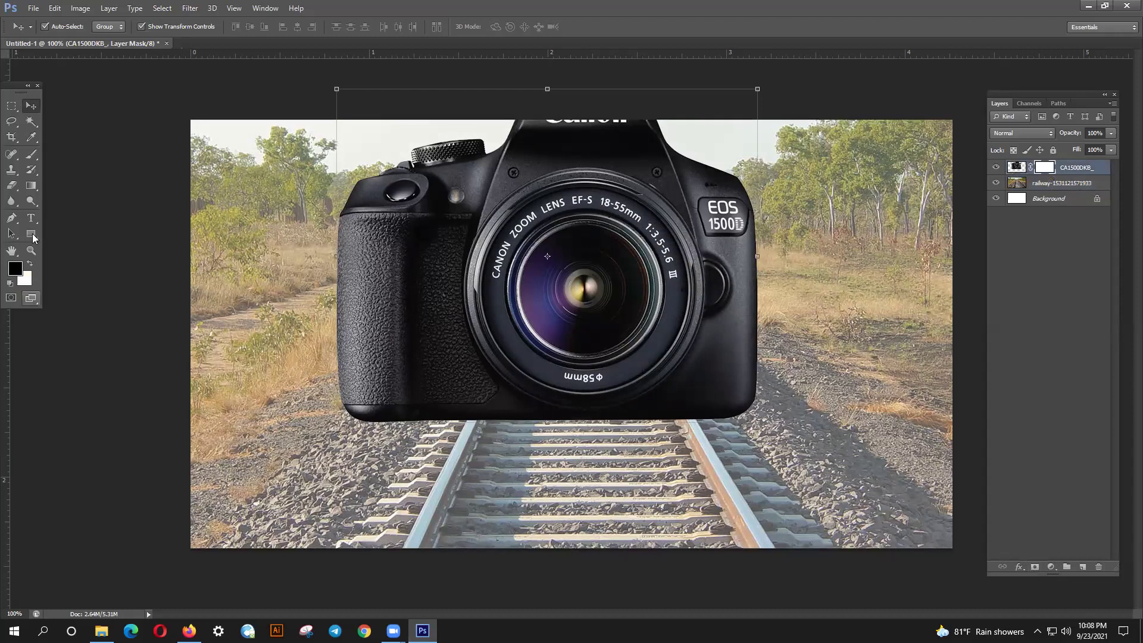
- Paint the mask black over the lens and lower body with a 250 px, 23% hardness brush
left_click(25, 159)
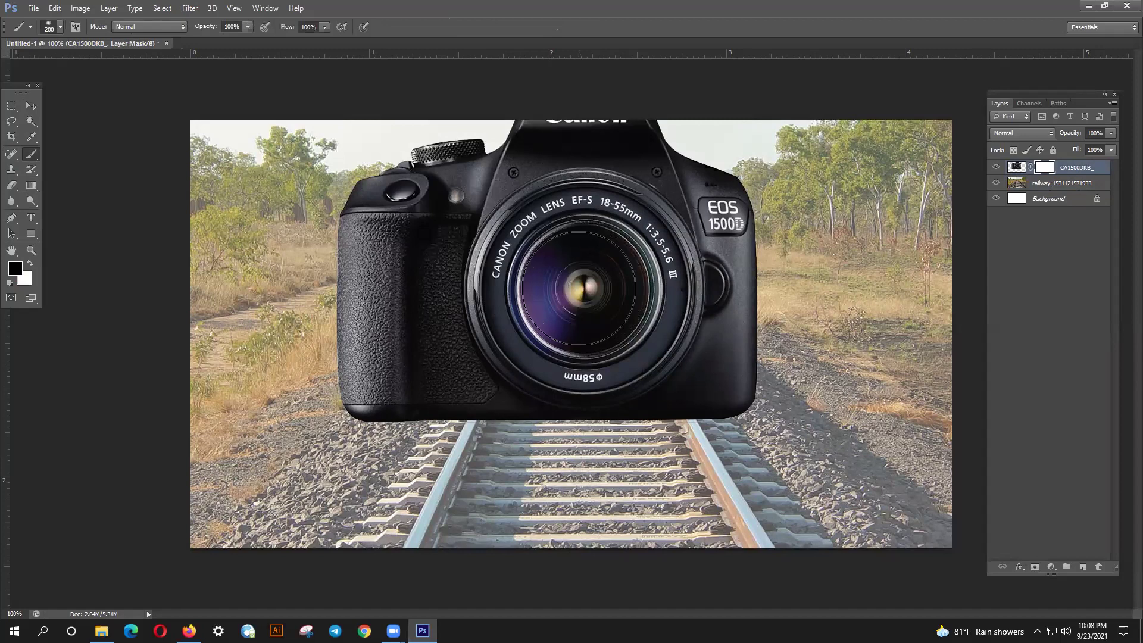
key("bracketright")
left_click(62, 31)
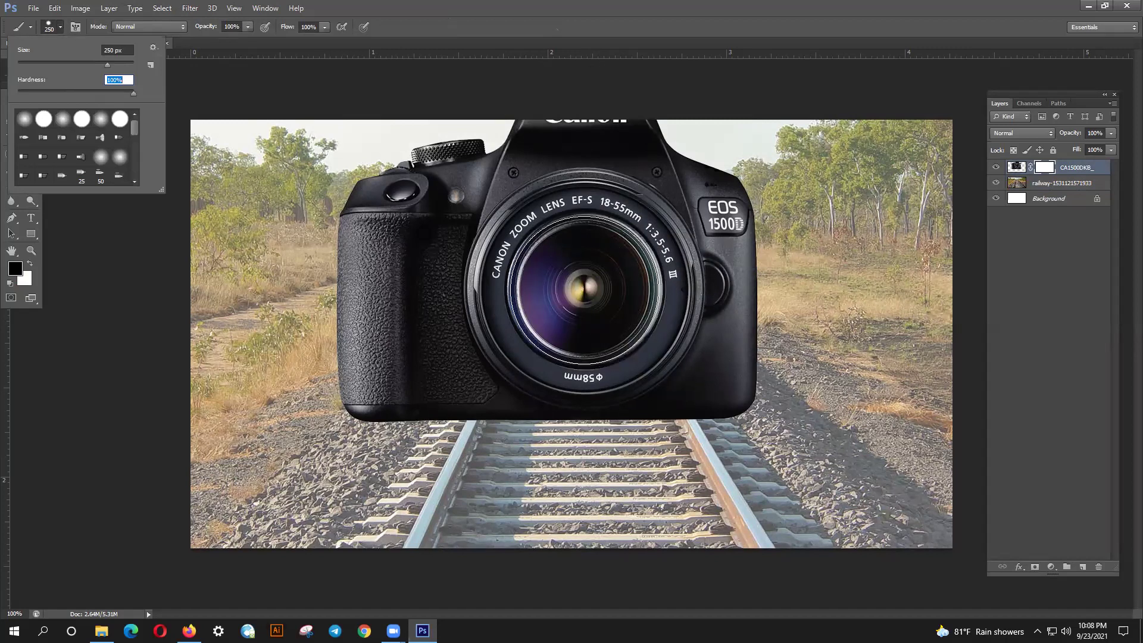
left_click(583, 290)
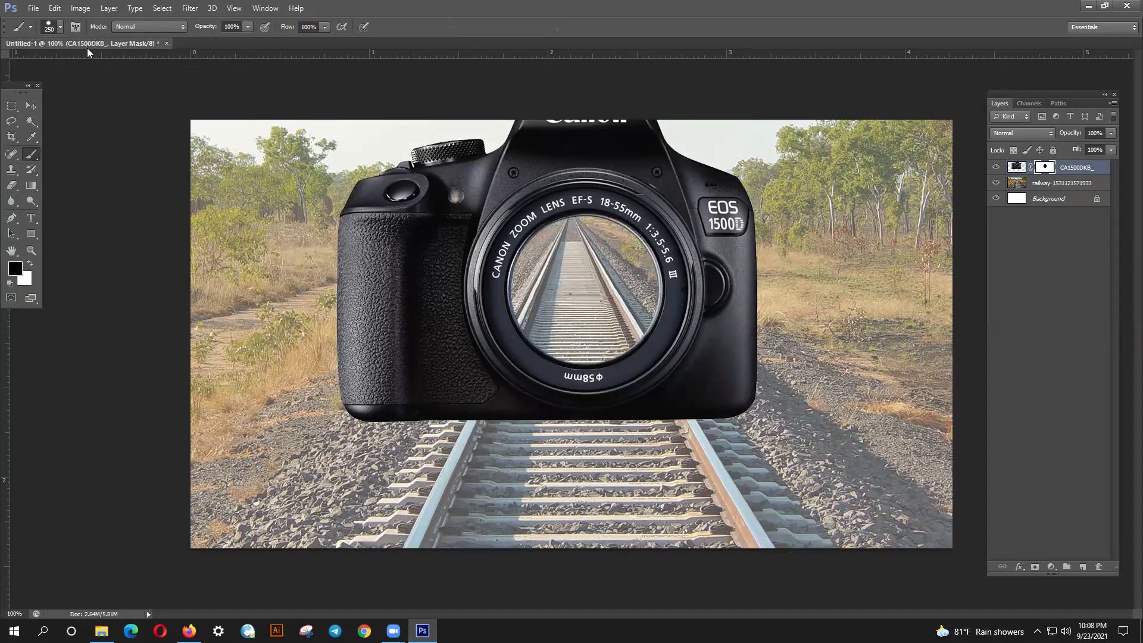
left_click(60, 28)
left_click_drag(69, 91, 44, 95)
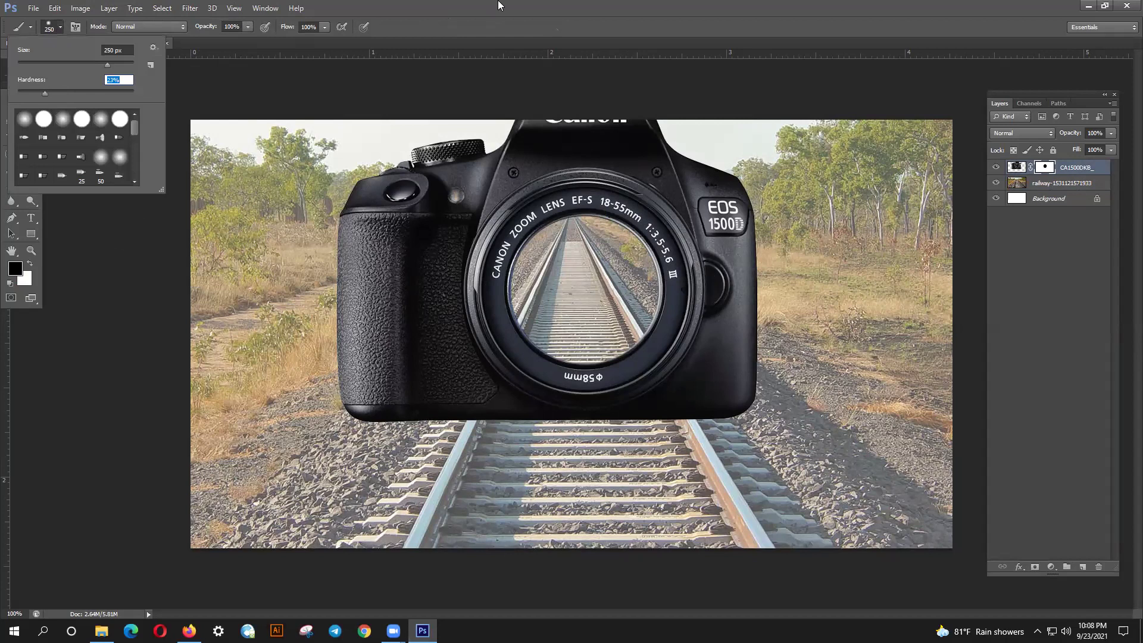
key("Return")
mouse_move(543, 378)
left_mouse_down()
mouse_move(556, 383)
mouse_move(595, 357)
mouse_move(527, 450)
mouse_move(572, 369)
mouse_move(559, 362)
mouse_move(536, 429)
mouse_move(506, 417)
mouse_move(582, 407)
mouse_move(643, 381)
mouse_move(589, 385)
mouse_move(652, 373)
mouse_move(594, 359)
mouse_move(589, 339)
mouse_move(649, 384)
mouse_move(607, 357)
mouse_move(637, 417)
mouse_move(667, 399)
mouse_move(685, 452)
mouse_move(655, 387)
mouse_move(659, 451)
mouse_move(643, 464)
mouse_move(592, 384)
mouse_move(619, 465)
mouse_move(588, 384)
mouse_move(553, 452)
mouse_move(440, 393)
left_mouse_up()
- Add a layer mask to the railway layer and paint out its side trees, field and bottom-left gravel
left_click(1053, 189)
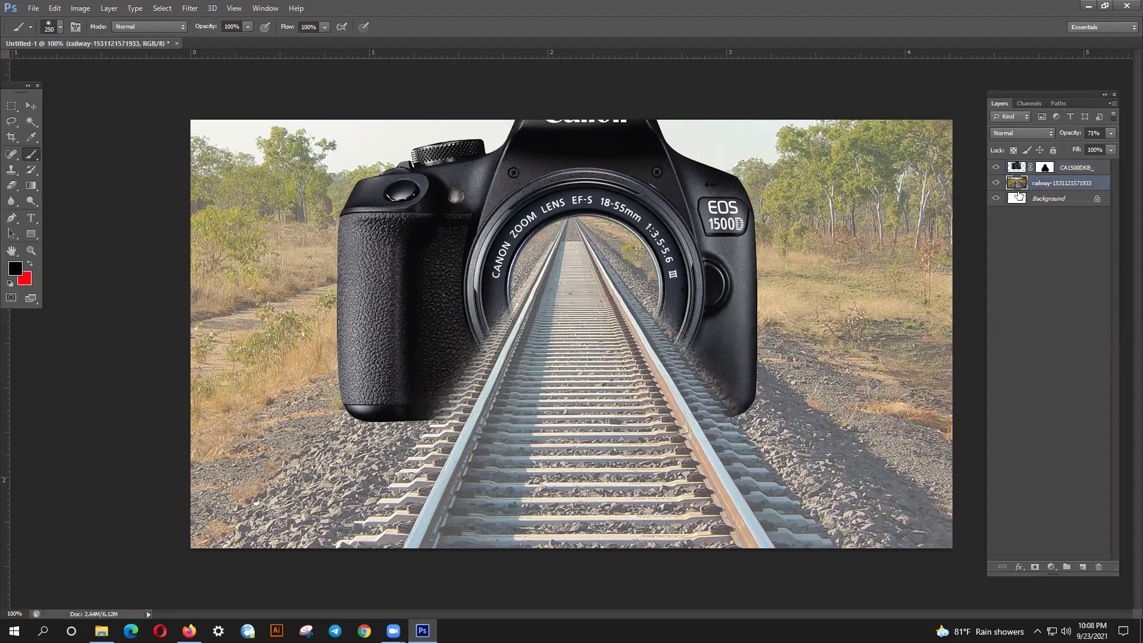
left_click(1035, 567)
mouse_move(944, 524)
left_mouse_down()
mouse_move(957, 498)
mouse_move(893, 459)
mouse_move(771, 238)
mouse_move(812, 293)
mouse_move(1016, 485)
mouse_move(756, 141)
left_mouse_up()
left_click_drag(859, 137, 898, 191)
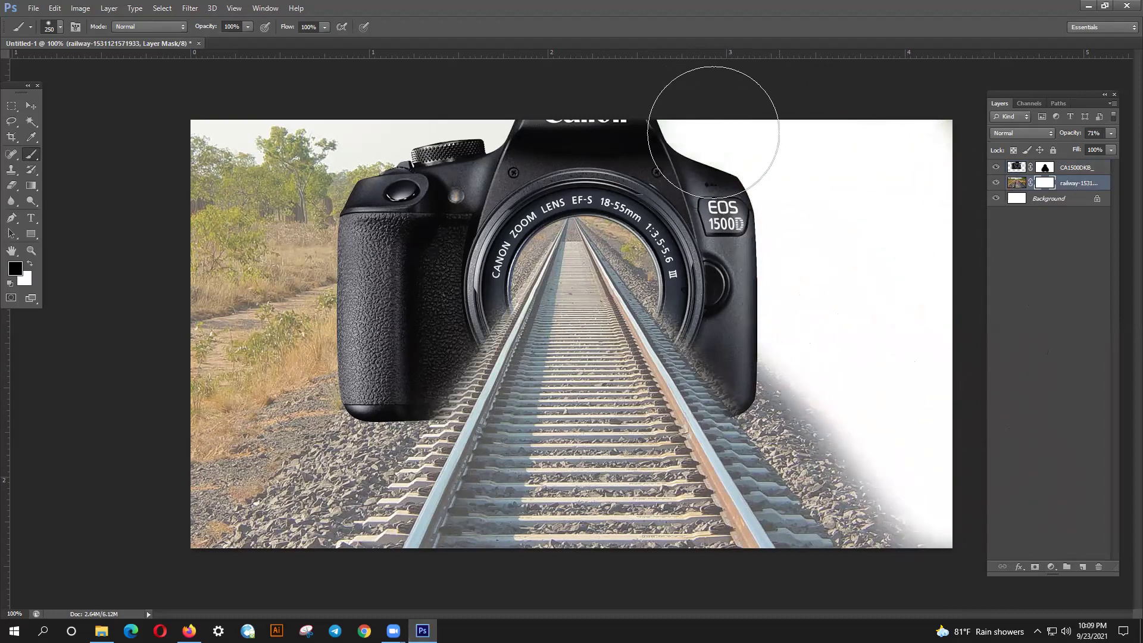
mouse_move(327, 120)
left_mouse_down()
mouse_move(370, 134)
mouse_move(399, 198)
mouse_move(406, 155)
mouse_move(238, 338)
mouse_move(238, 146)
mouse_move(165, 420)
mouse_move(328, 305)
mouse_move(180, 487)
mouse_move(353, 230)
mouse_move(364, 171)
left_mouse_up()
left_click_drag(258, 421, 163, 550)
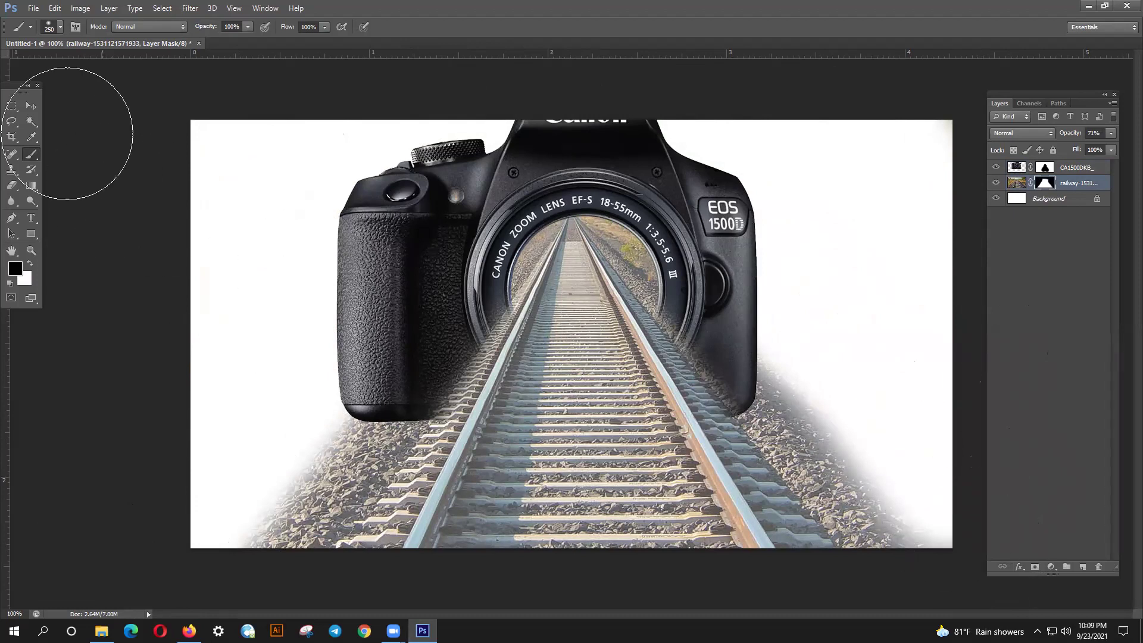
left_click(31, 106)
left_click(196, 237)
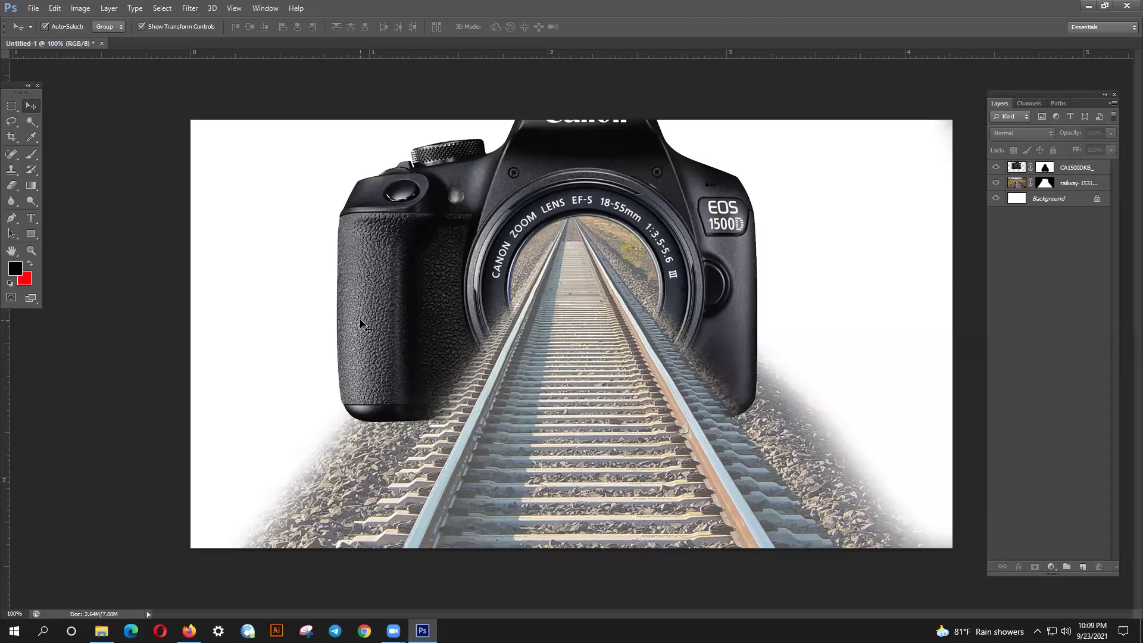
- Select the Background, railway layer and both layer masks in turn to check them
left_click(1030, 204)
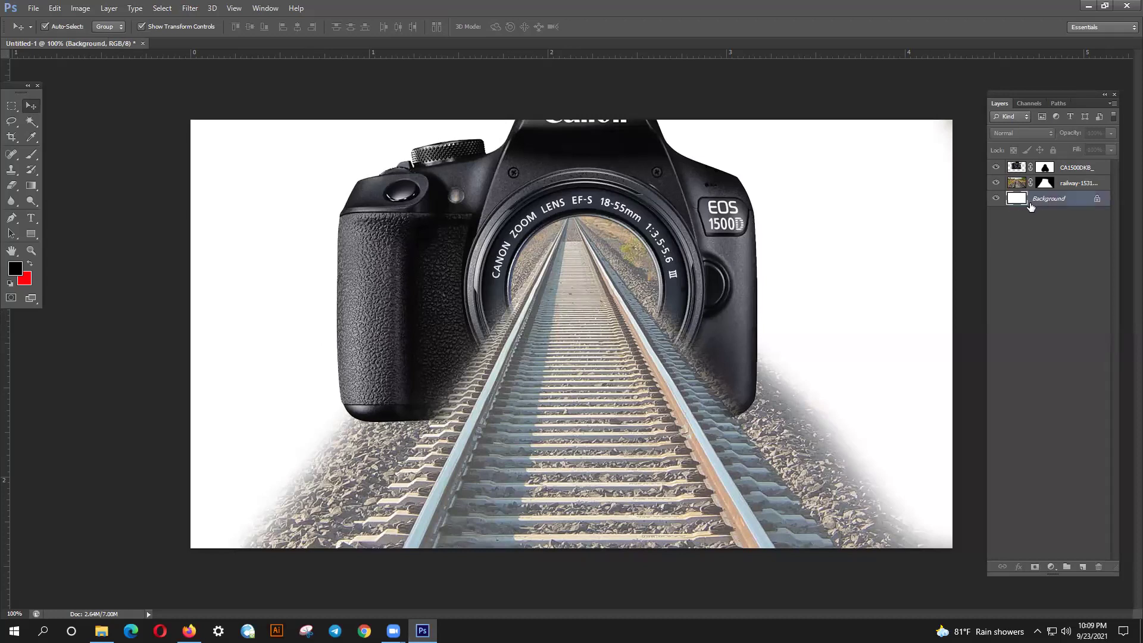
left_click(1010, 186)
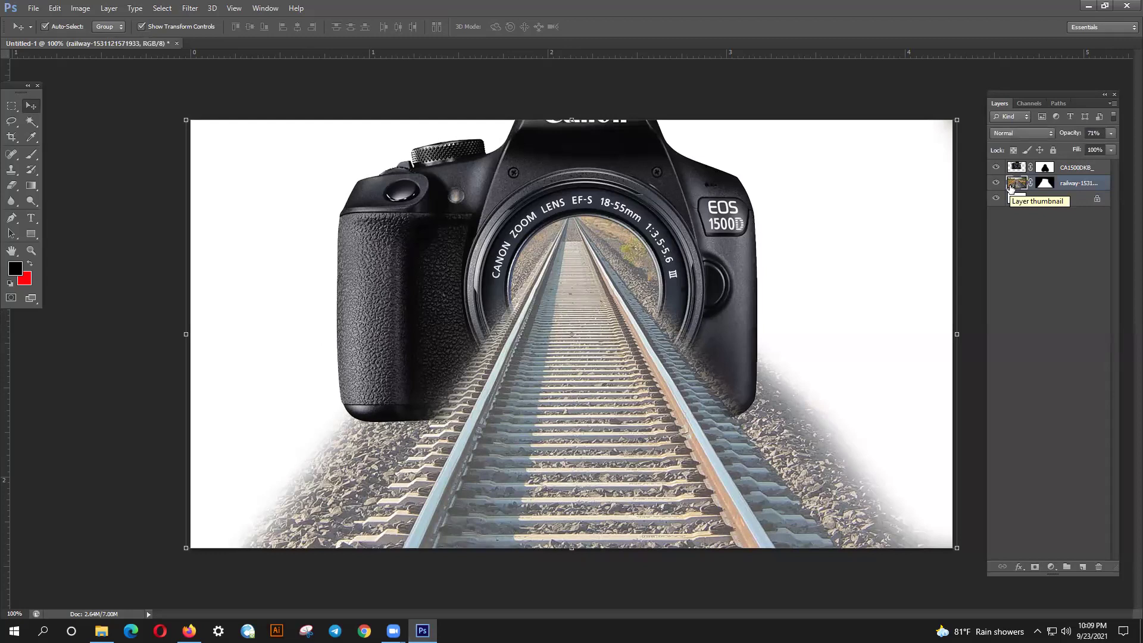
left_click(1045, 169)
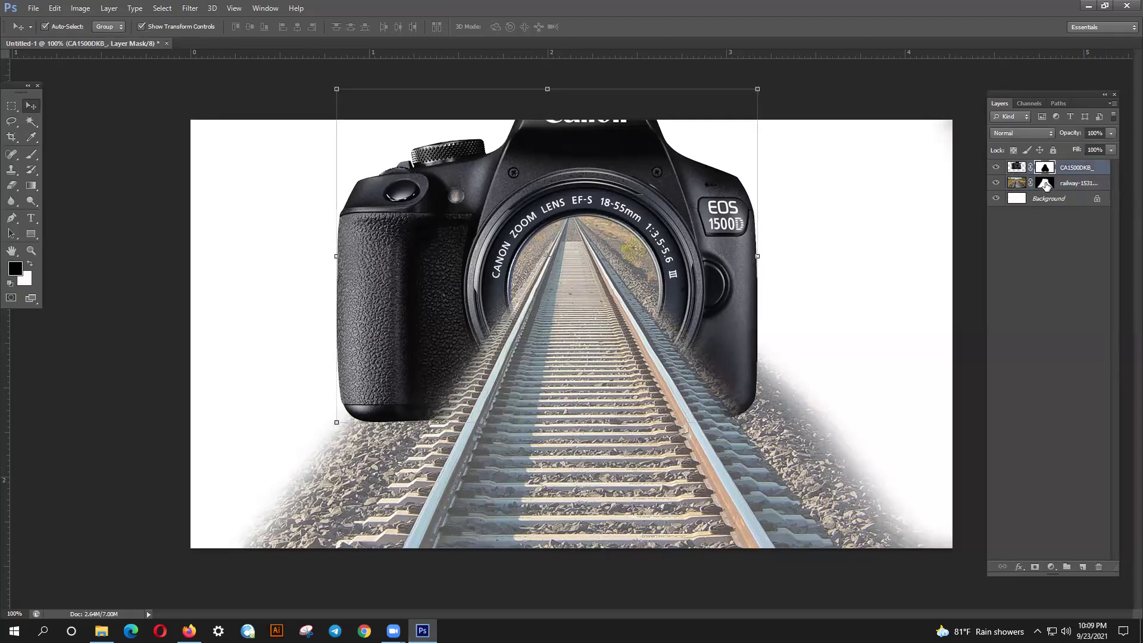
left_click(1046, 181)
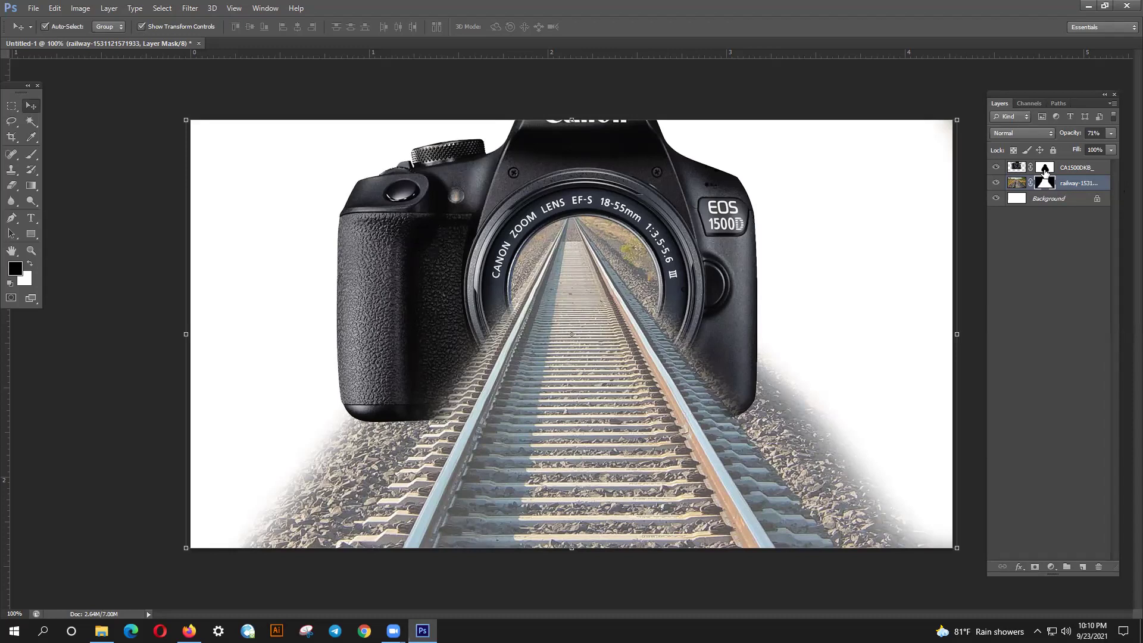
- Move the camera about 97 px left and lower it so the tracks fill its lens
left_click(1080, 168)
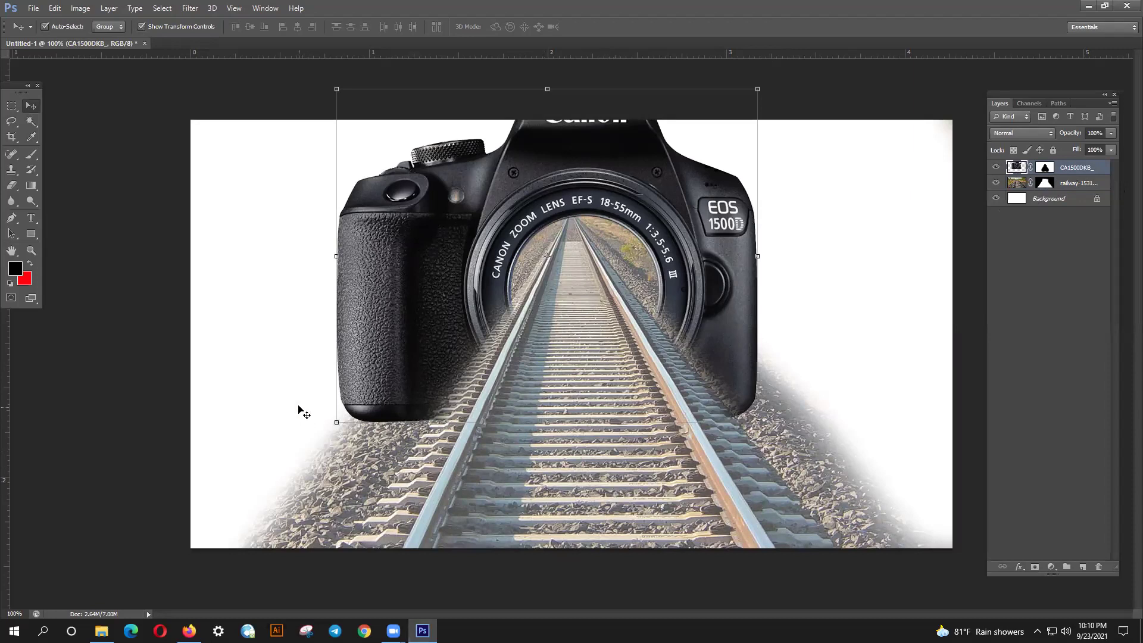
left_click(288, 362)
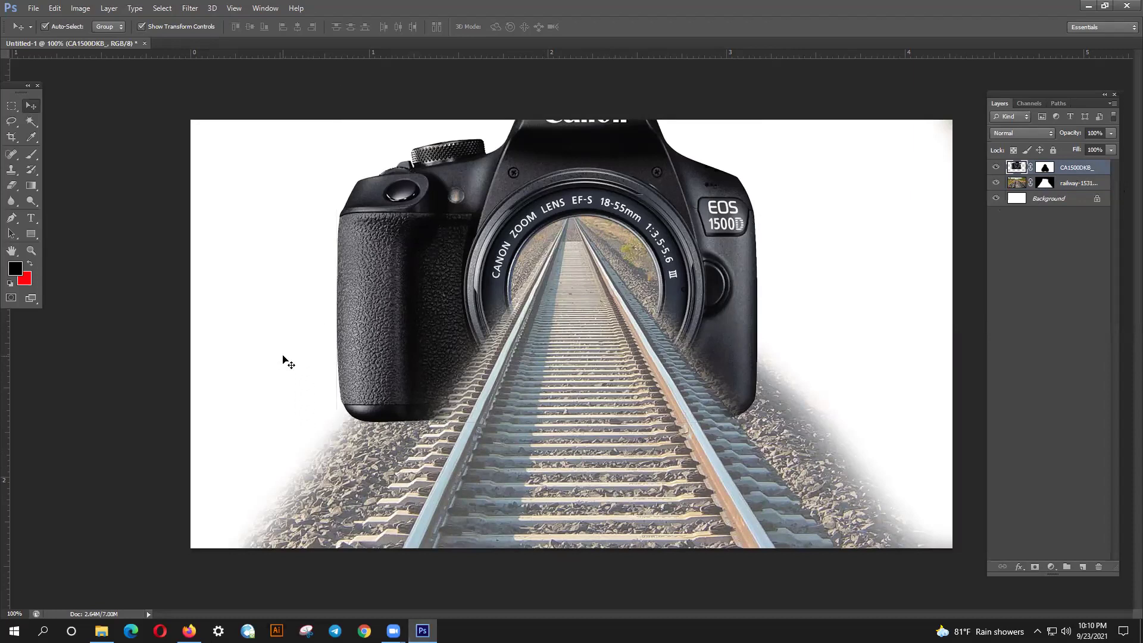
left_click_drag(441, 376, 408, 311)
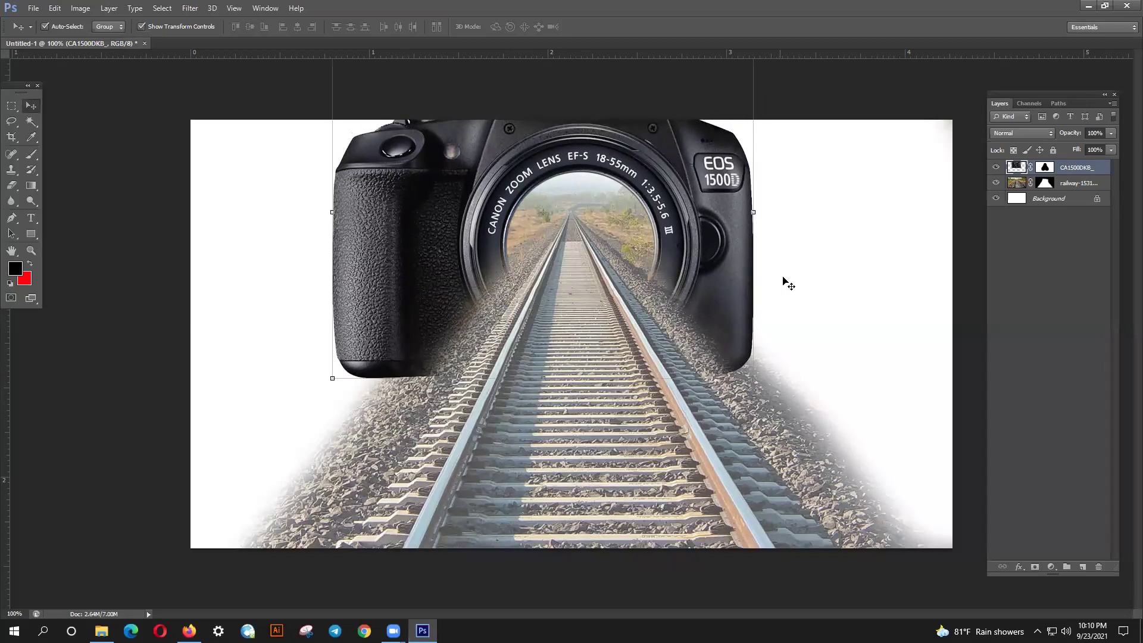
left_click_drag(719, 232, 716, 313)
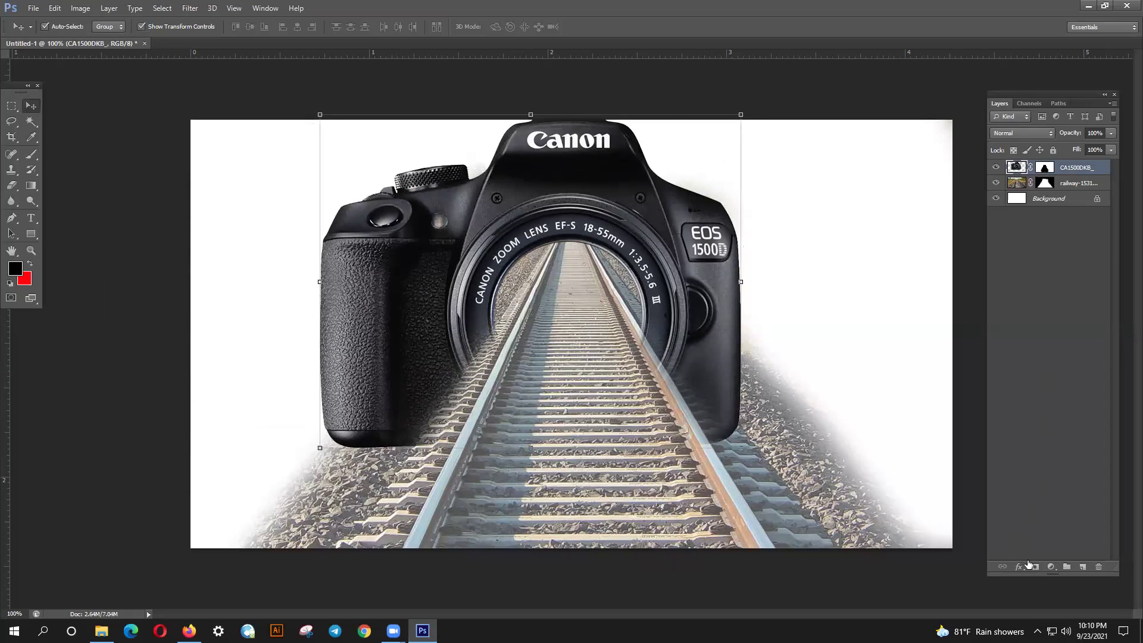
left_click(997, 347)
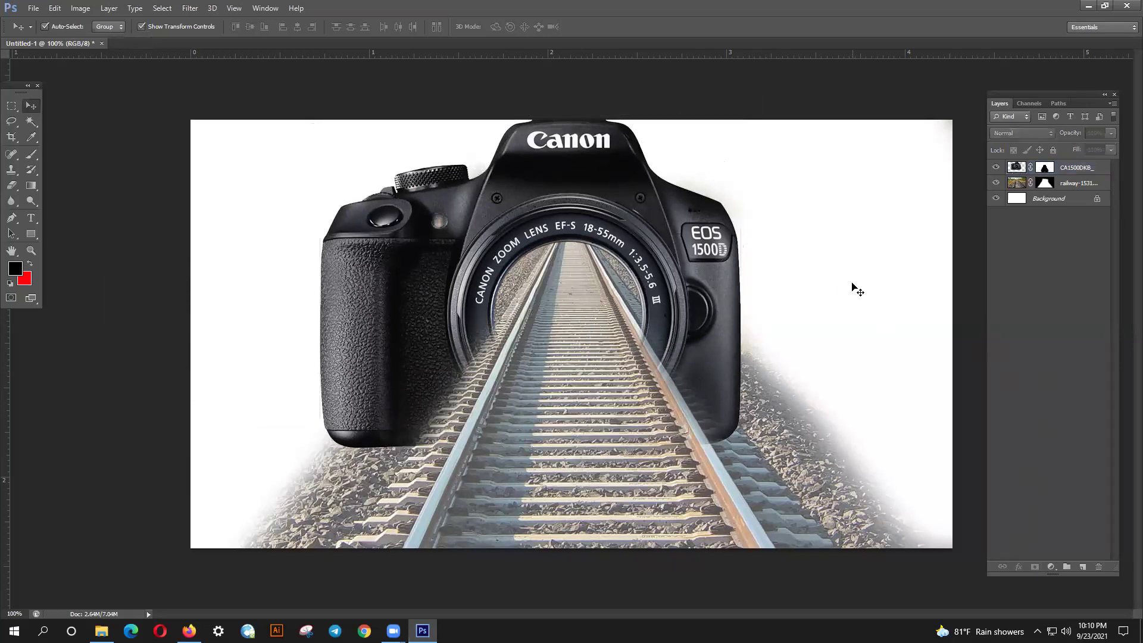
- Delete the camera and railway layers, then open a new blank Firefox tab
left_click_drag(305, 94, 651, 409)
key("Delete")
left_click(189, 630)
scroll(515, 434, "up", 5)
scroll(515, 434, "up", 15)
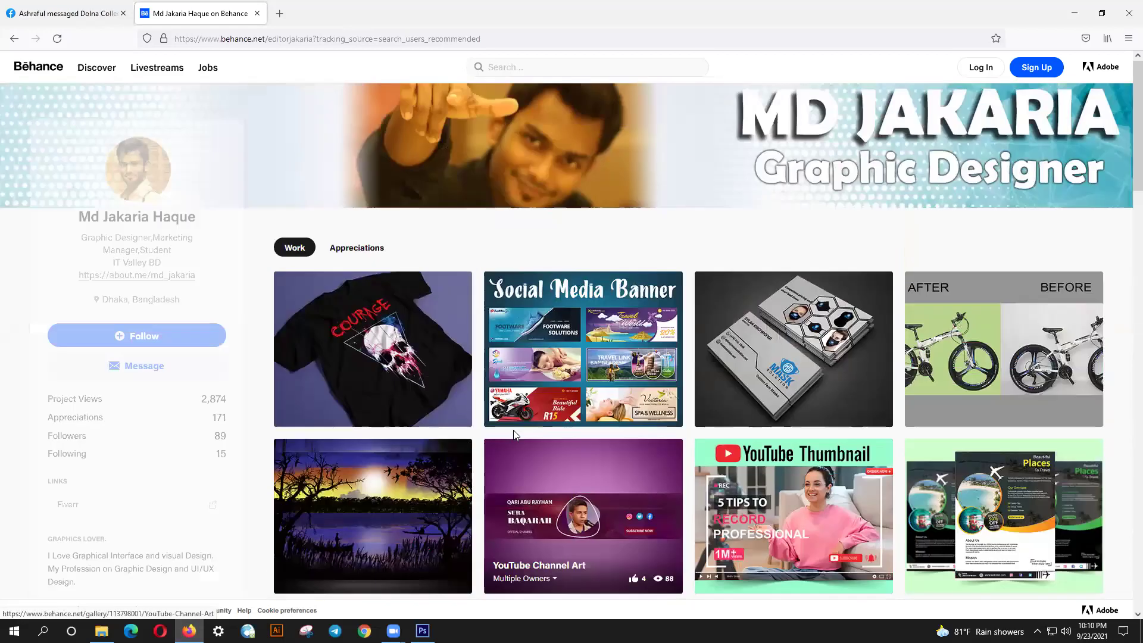
left_click(279, 13)
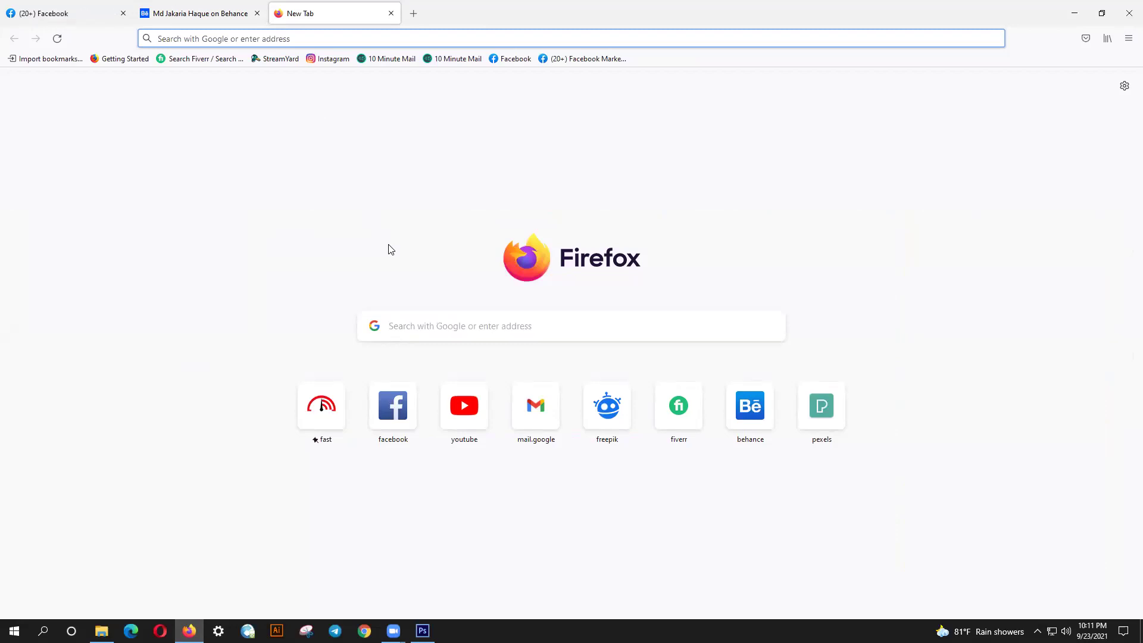
- Search Google Images for 'image manipulation' and preview the phone-over-railway photo
type("mani")
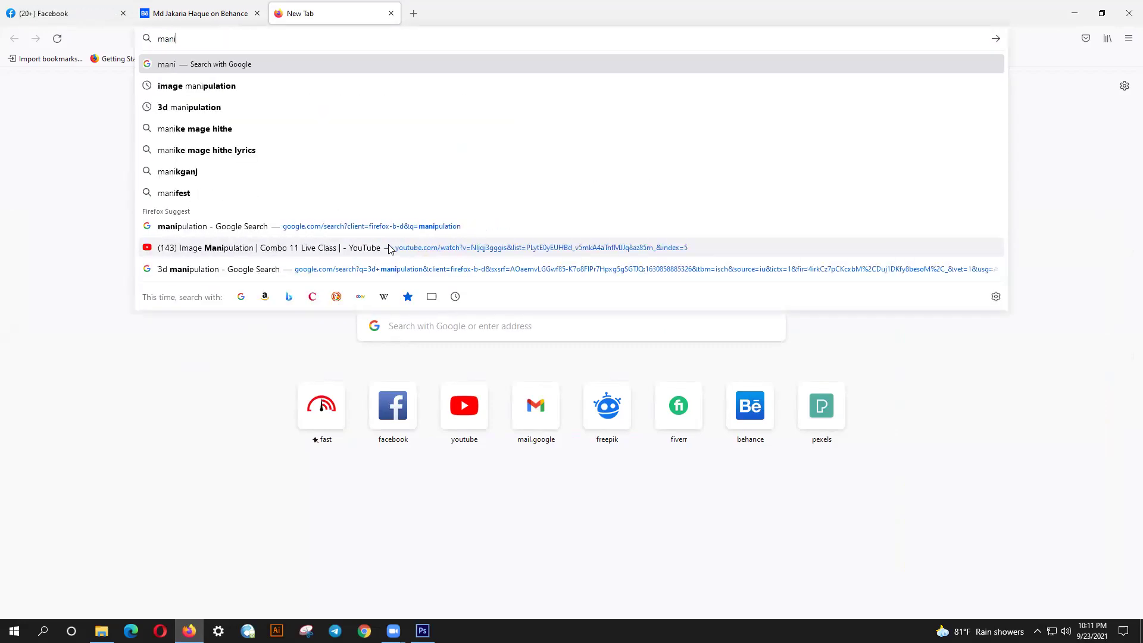
key("Down")
key("Return")
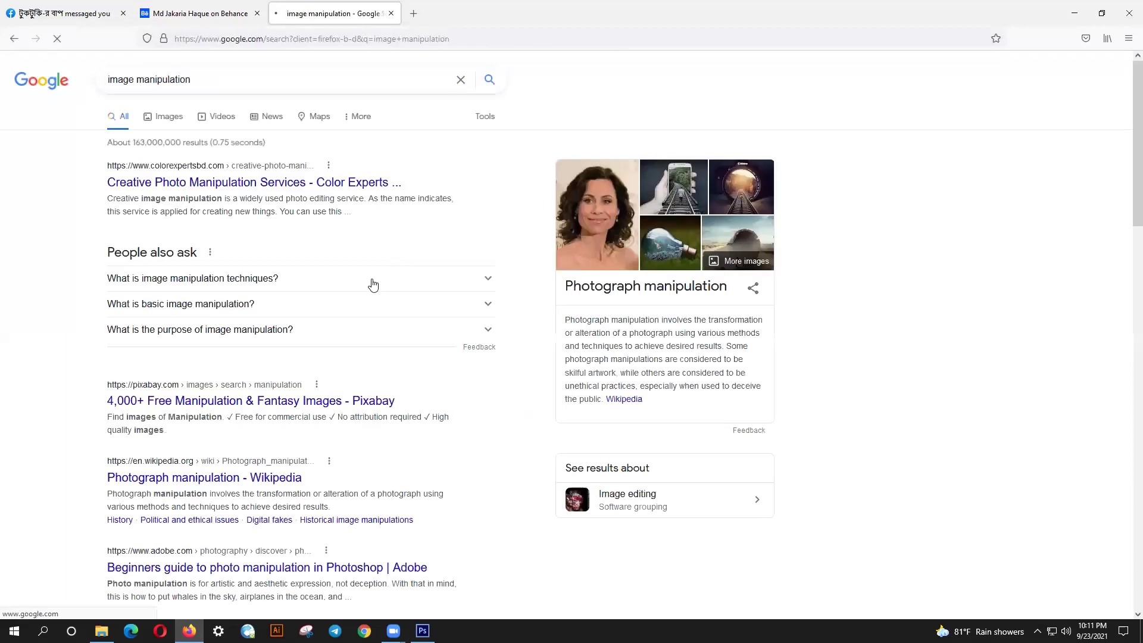
left_click(168, 117)
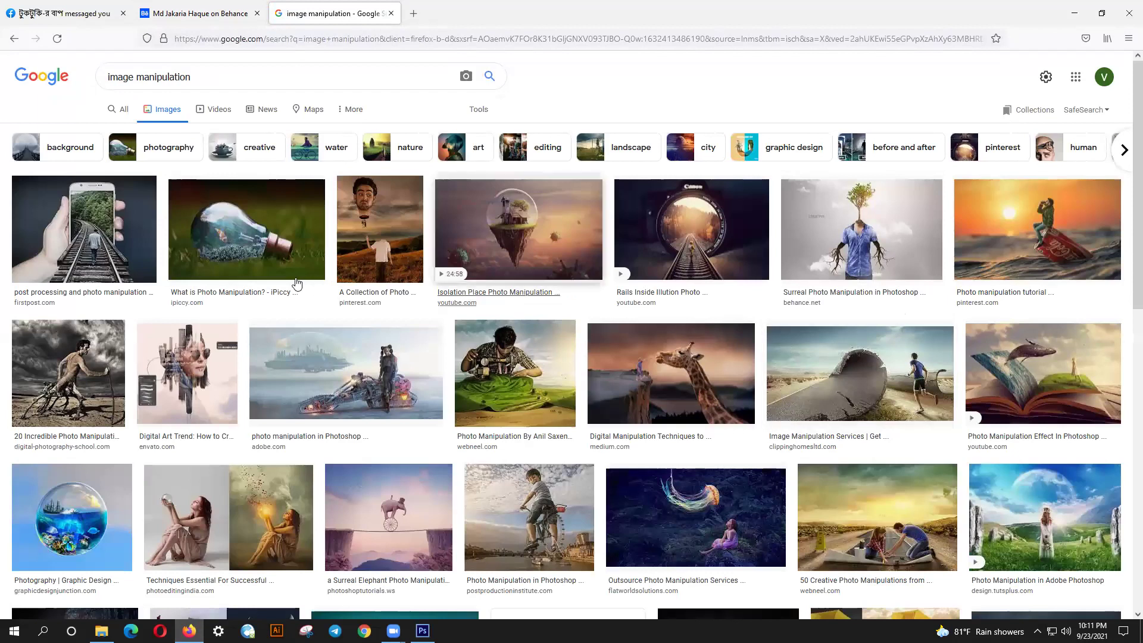
left_click(128, 244)
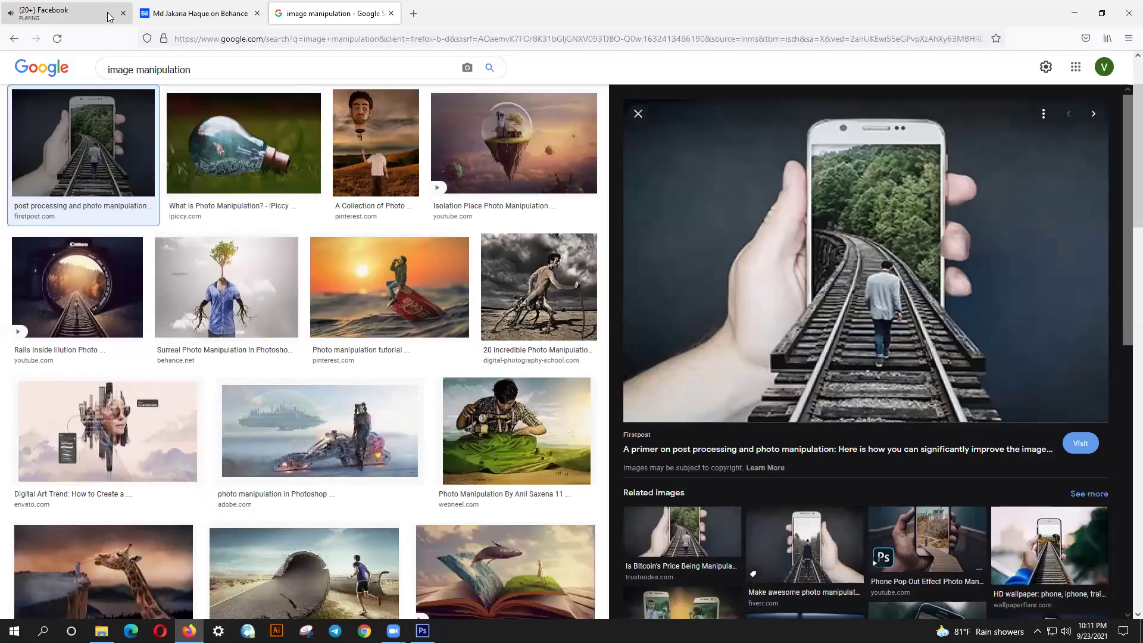
- Close the Facebook tab and return to the blank Photoshop canvas
left_click(109, 16)
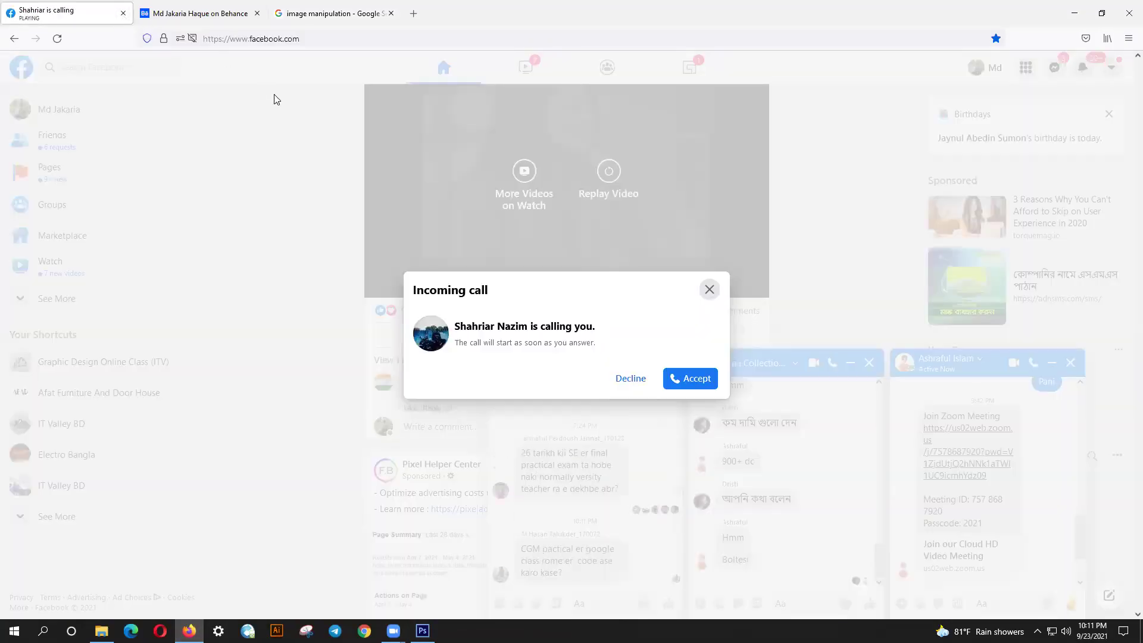
left_click(124, 13)
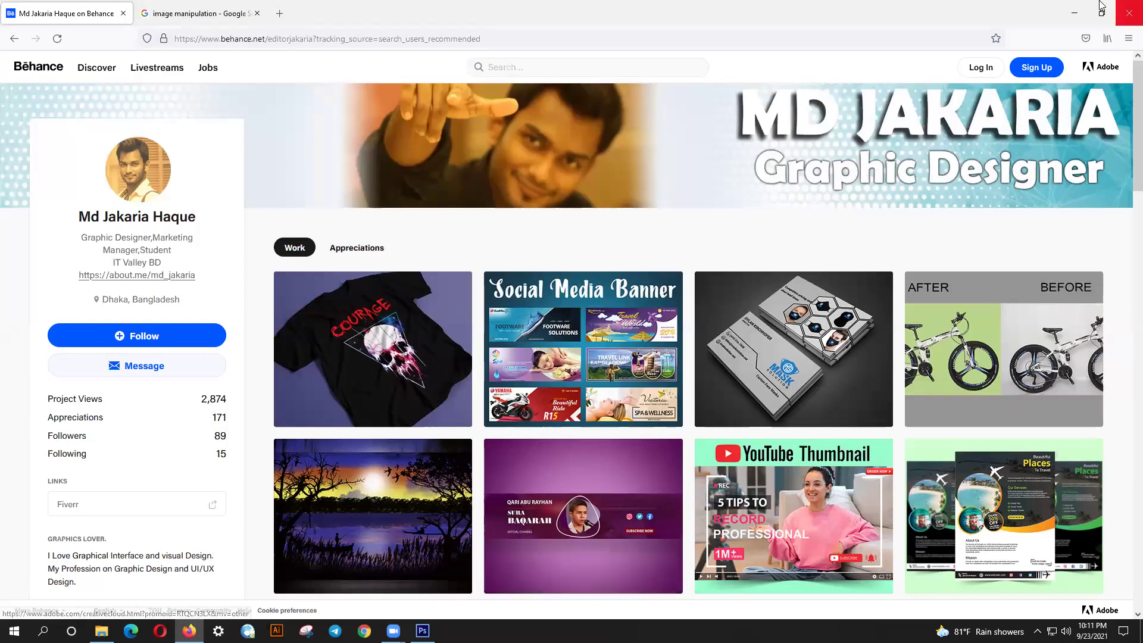
key("alt+Tab")
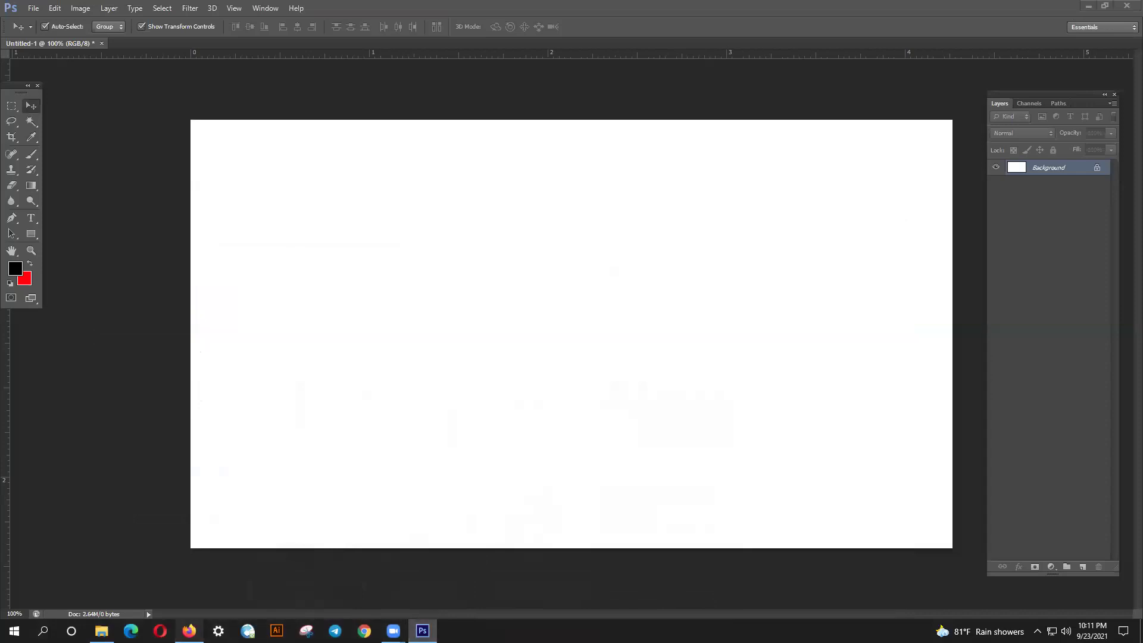
- Return to Firefox's 'image manipulation' Google Images tab with the phone-on-railway preview
left_click(189, 631)
left_click(148, 8)
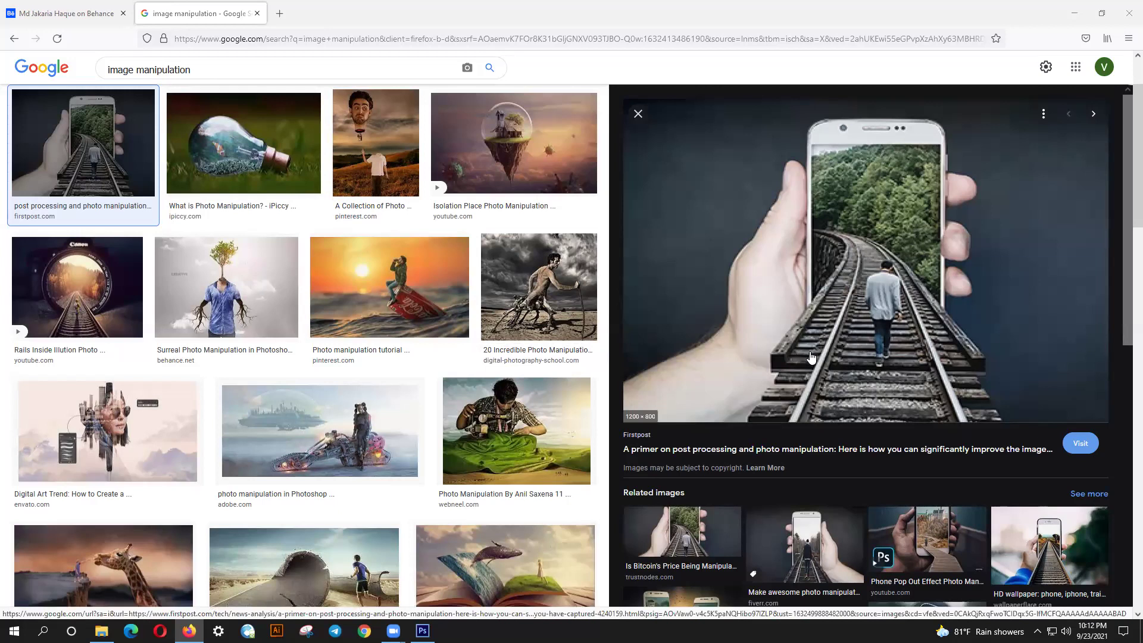
- Preview the phone-over-tracks wallpaper, then search Google Images for 'mobile on hand' in a new tab
left_click(1056, 549)
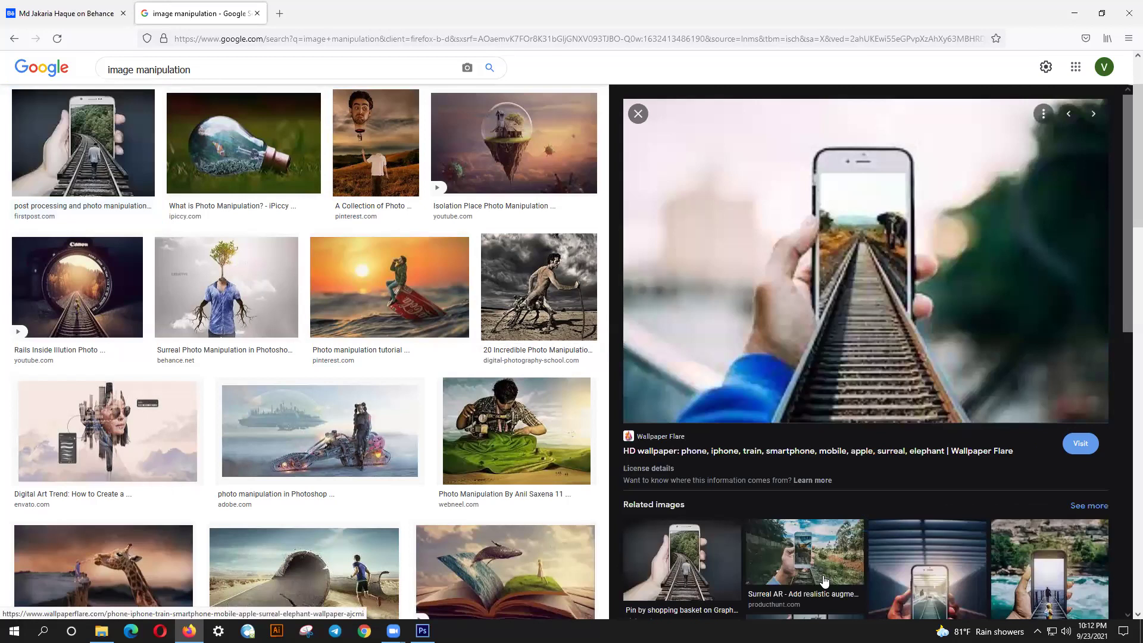
left_click(279, 13)
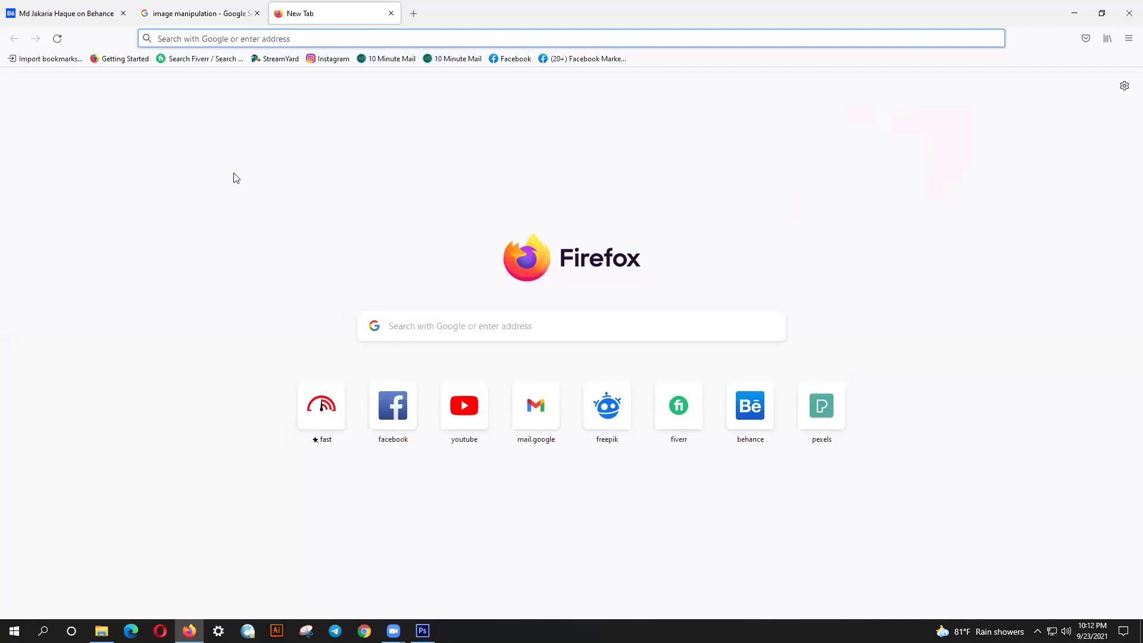
type("mobile")
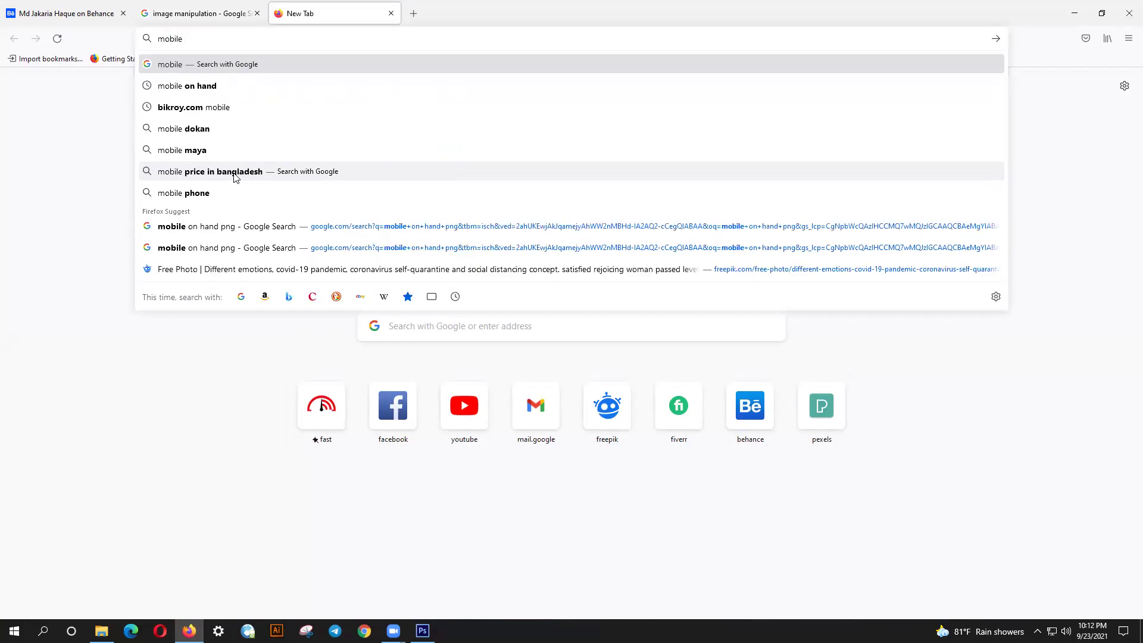
key("Down")
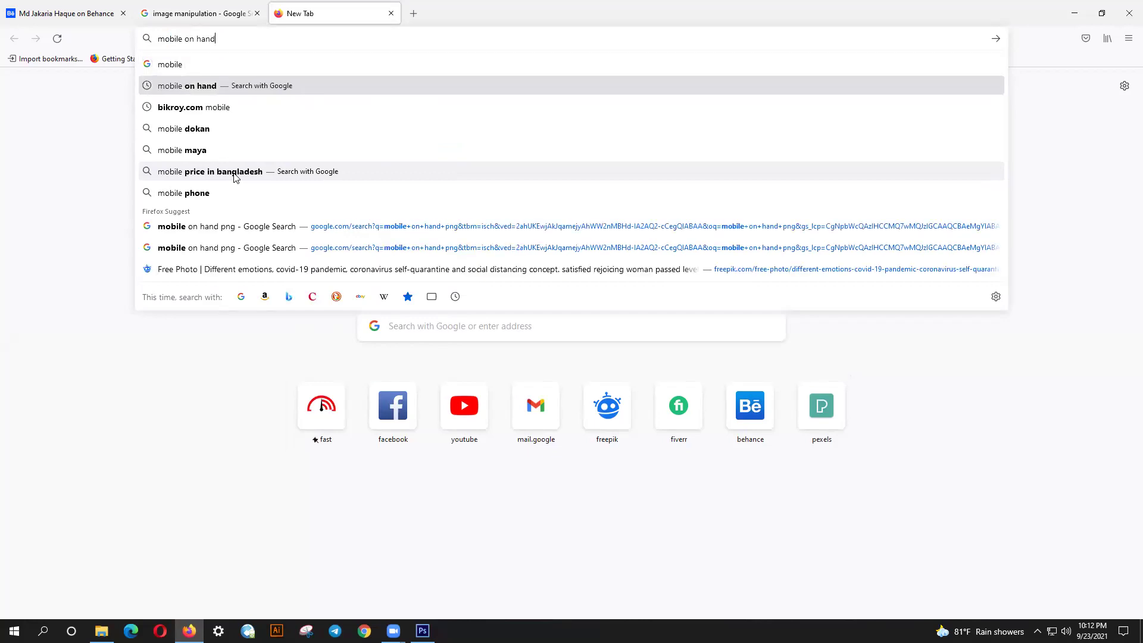
key("Return")
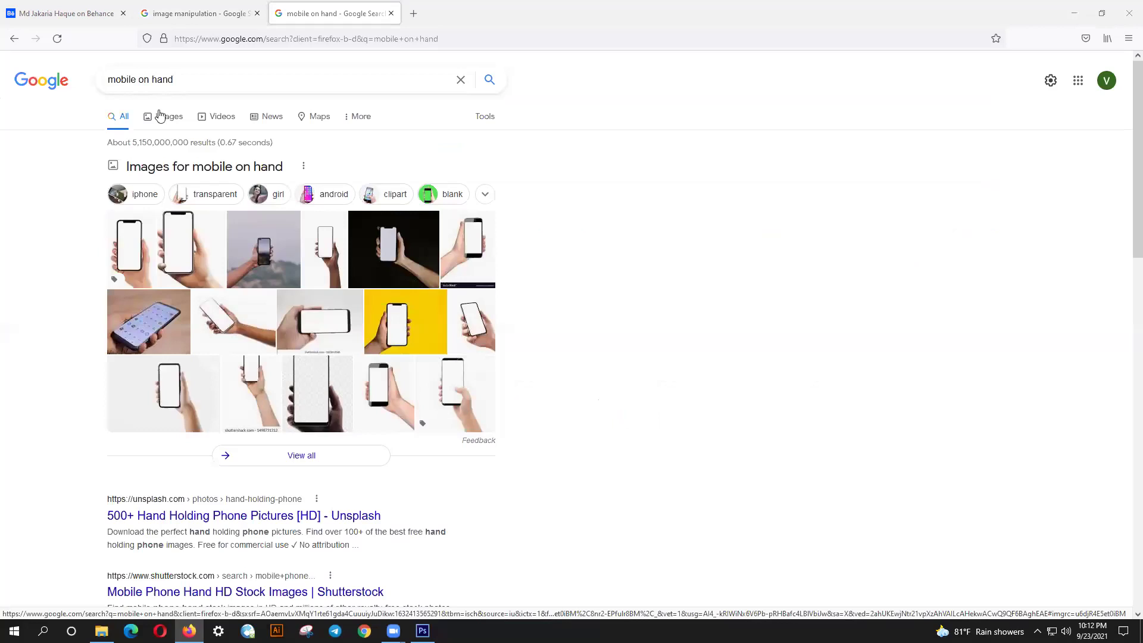
left_click(160, 115)
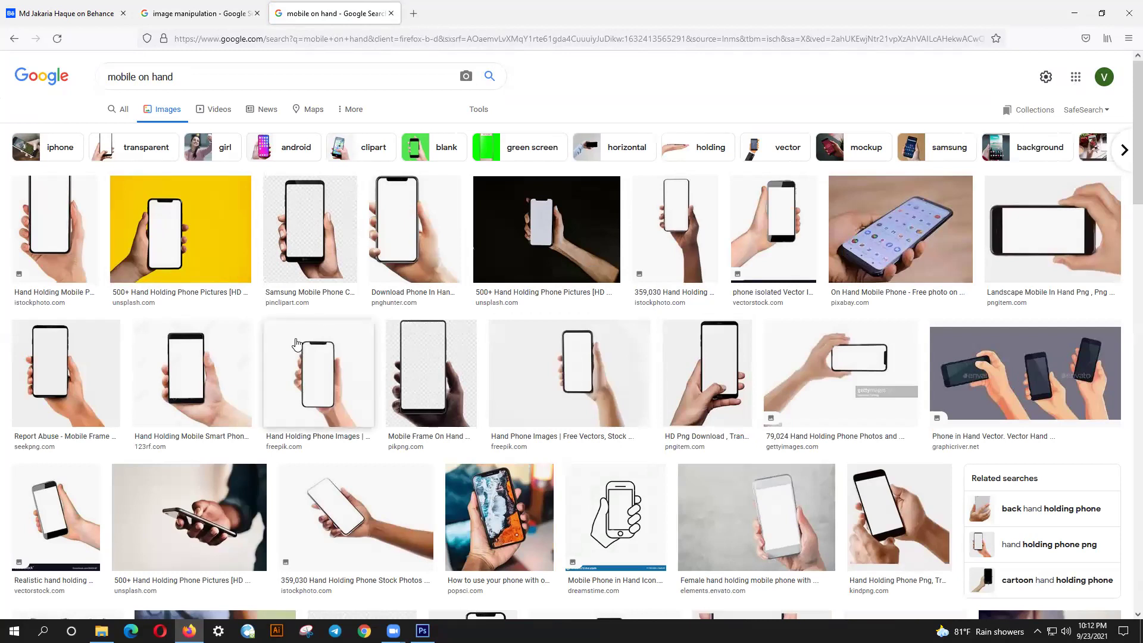
- Copy the one-handed phone close-up image and switch back to the Photoshop canvas
left_click(209, 255)
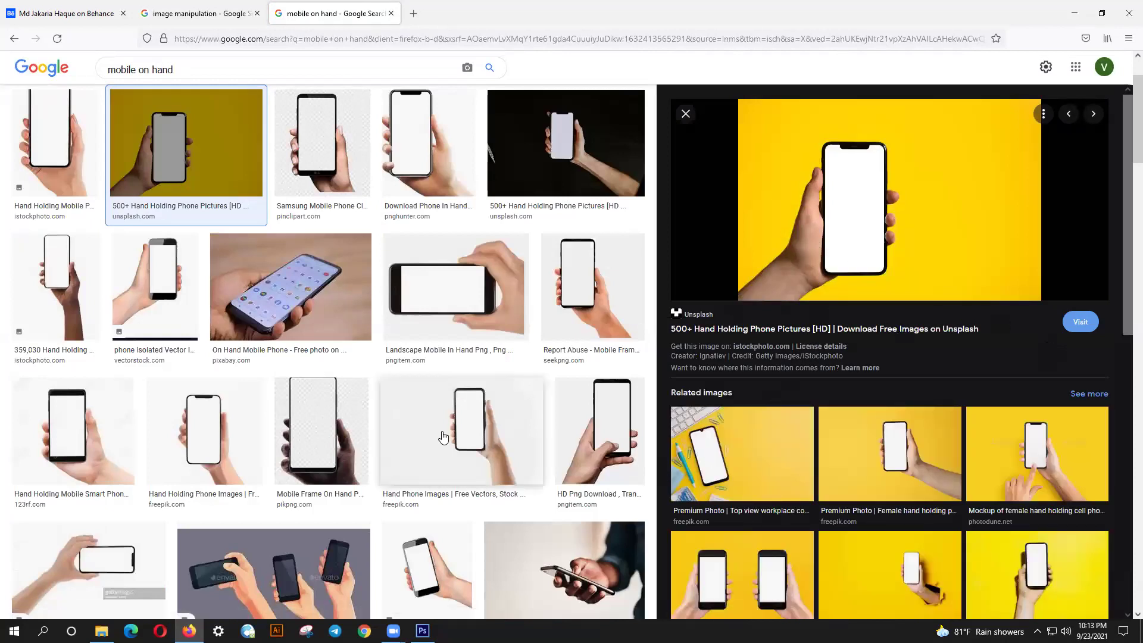
scroll(443, 438, "down", 4)
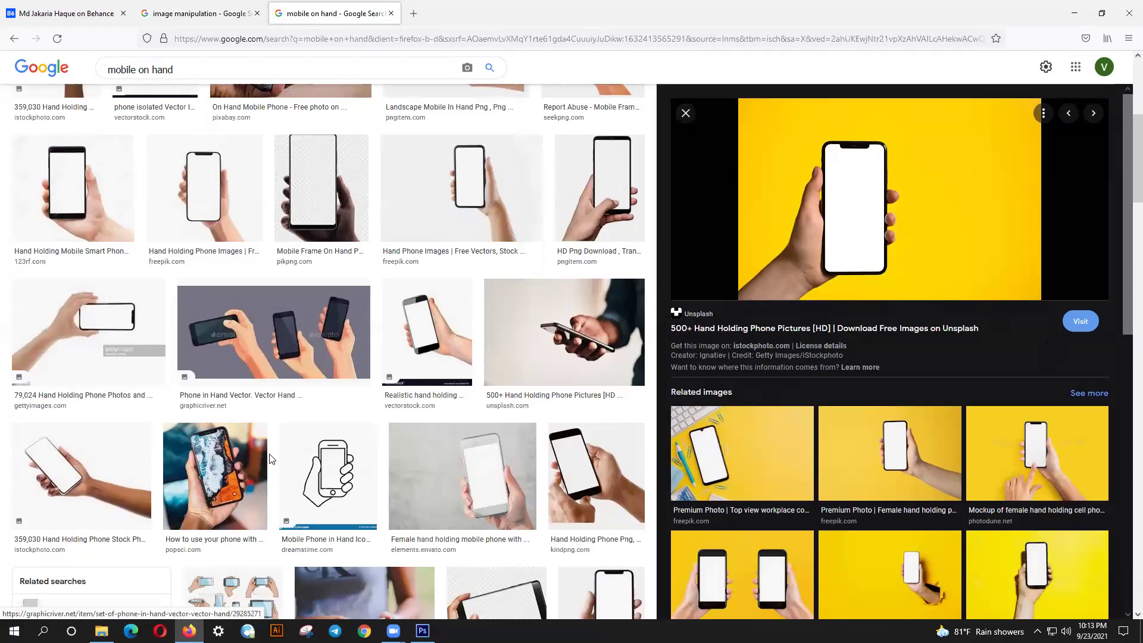
scroll(271, 457, "down", 2)
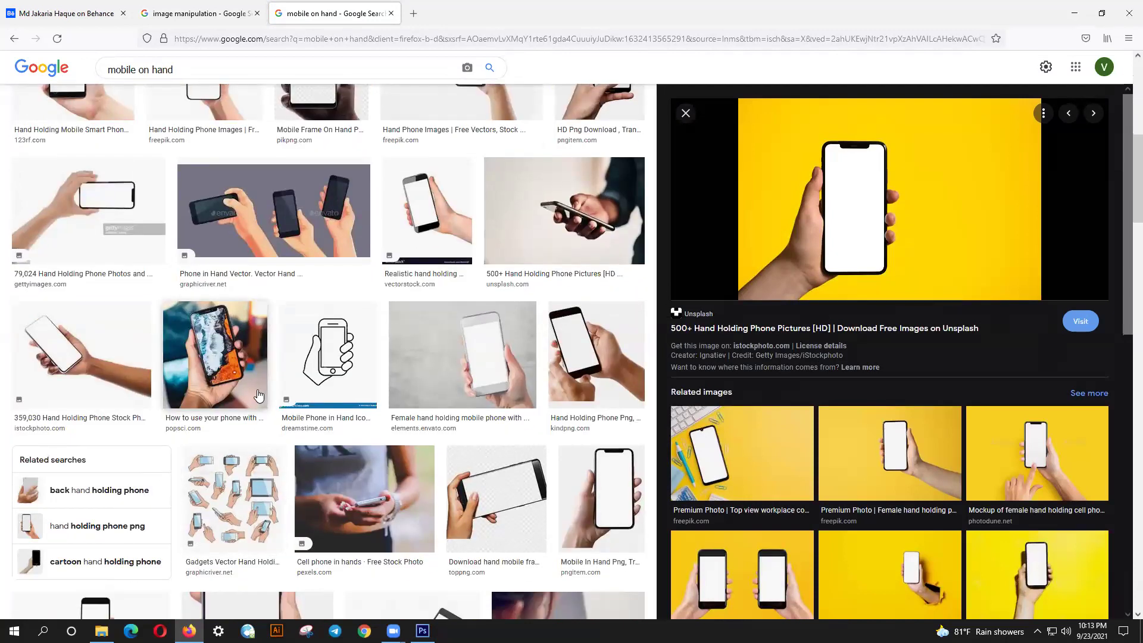
left_click(259, 396)
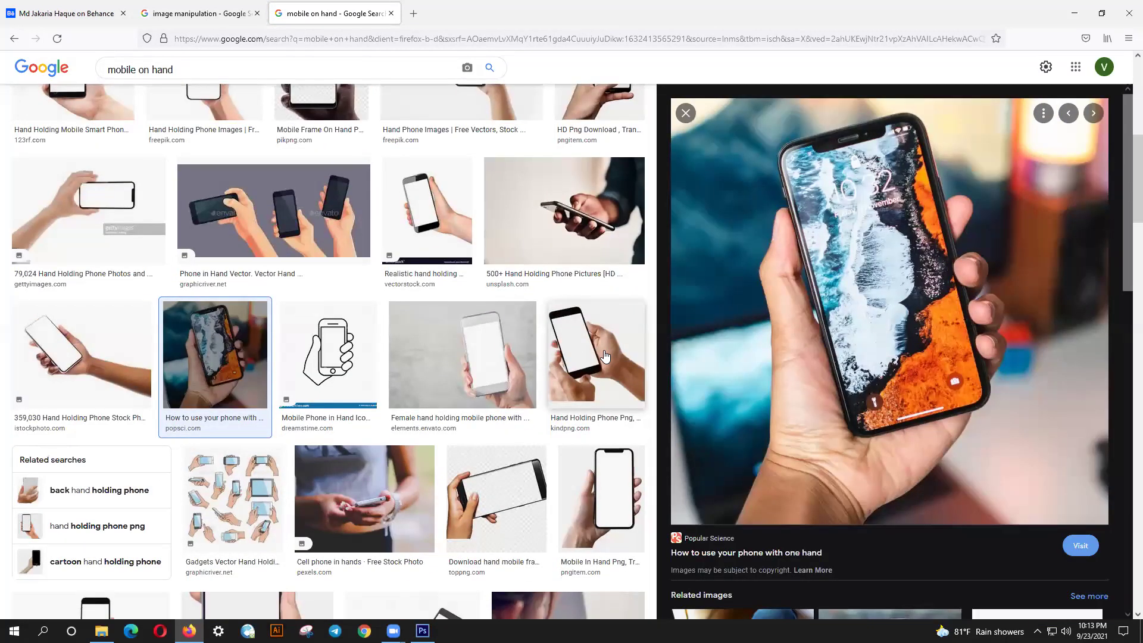
right_click(788, 279)
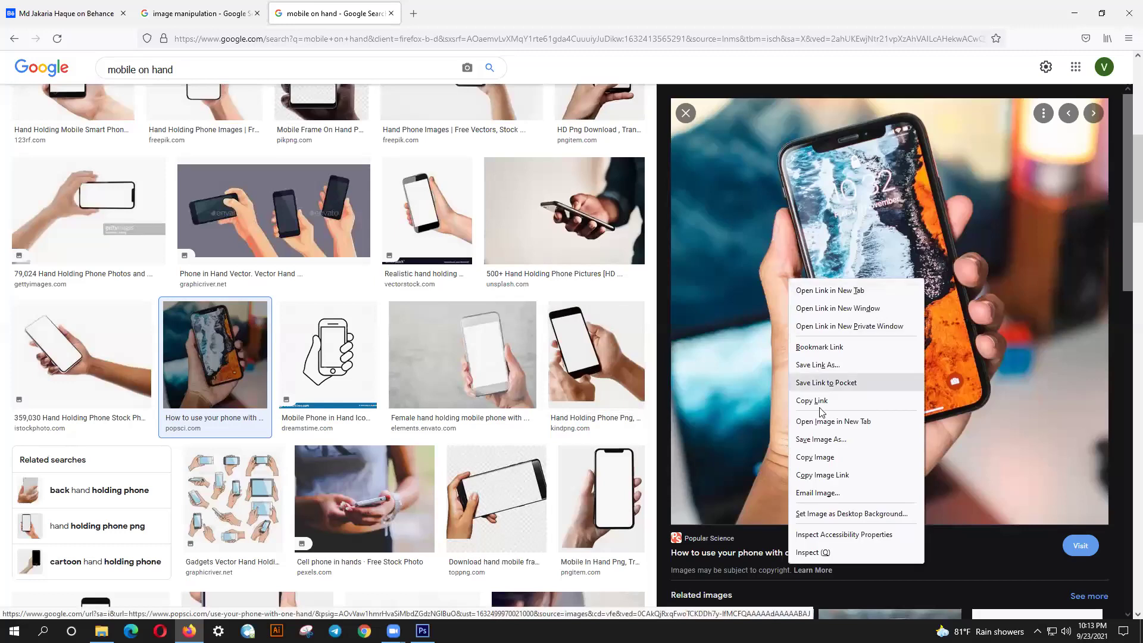
left_click(827, 459)
left_click(423, 630)
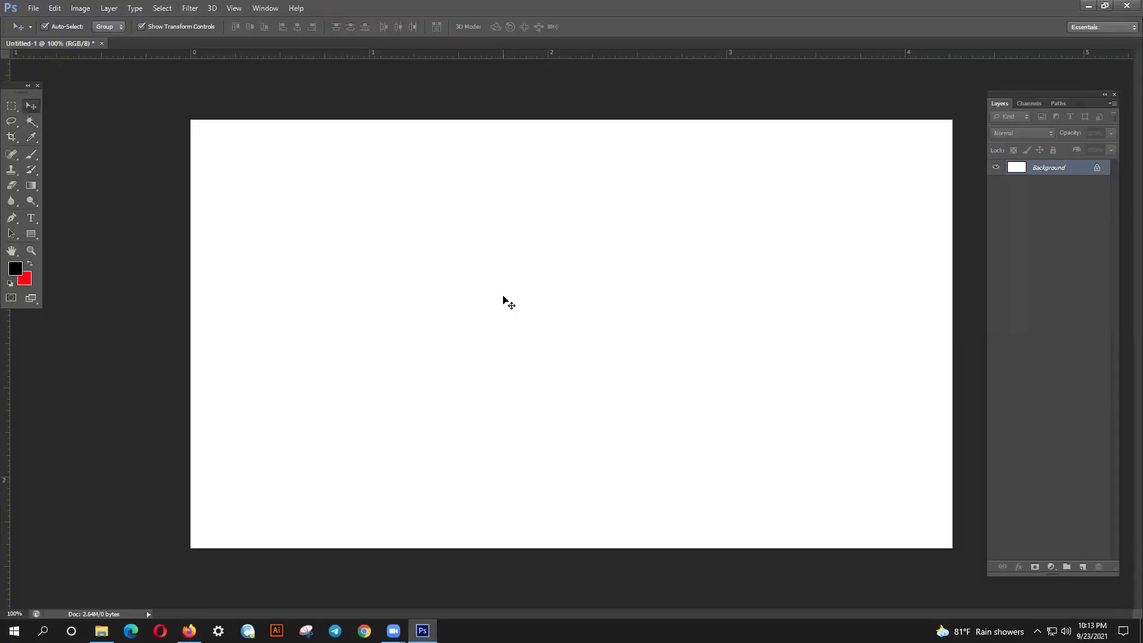
- Paste the phone photo as Layer 1, scale it to about half size and centre it on the canvas
key("ctrl+v")
key("ctrl+t")
key("ctrl+0")
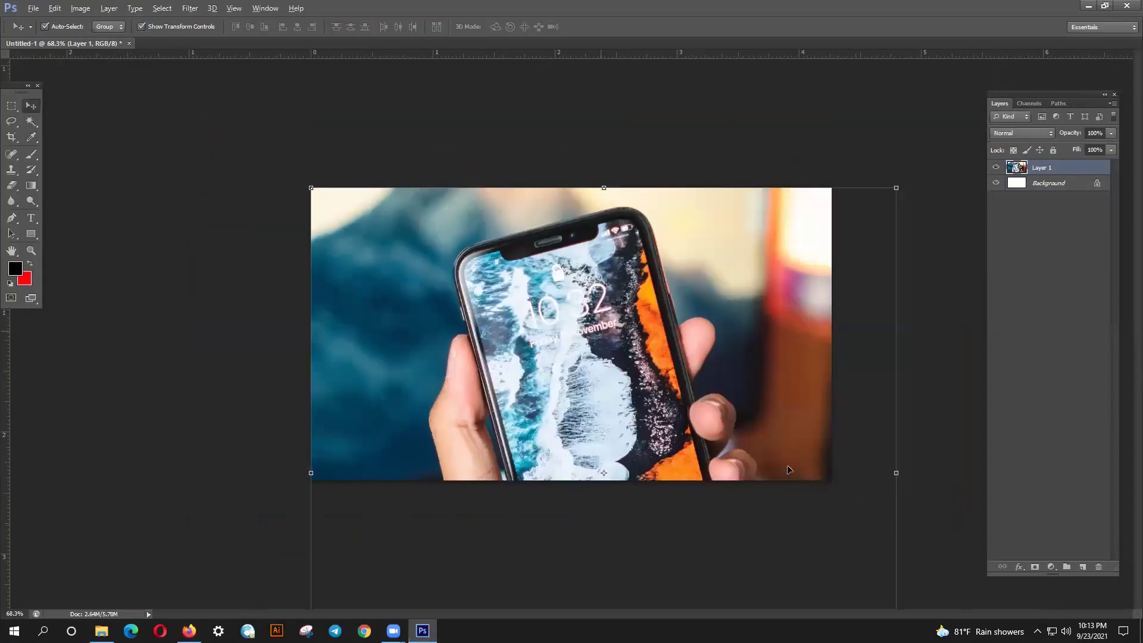
scroll(804, 468, "down", 1)
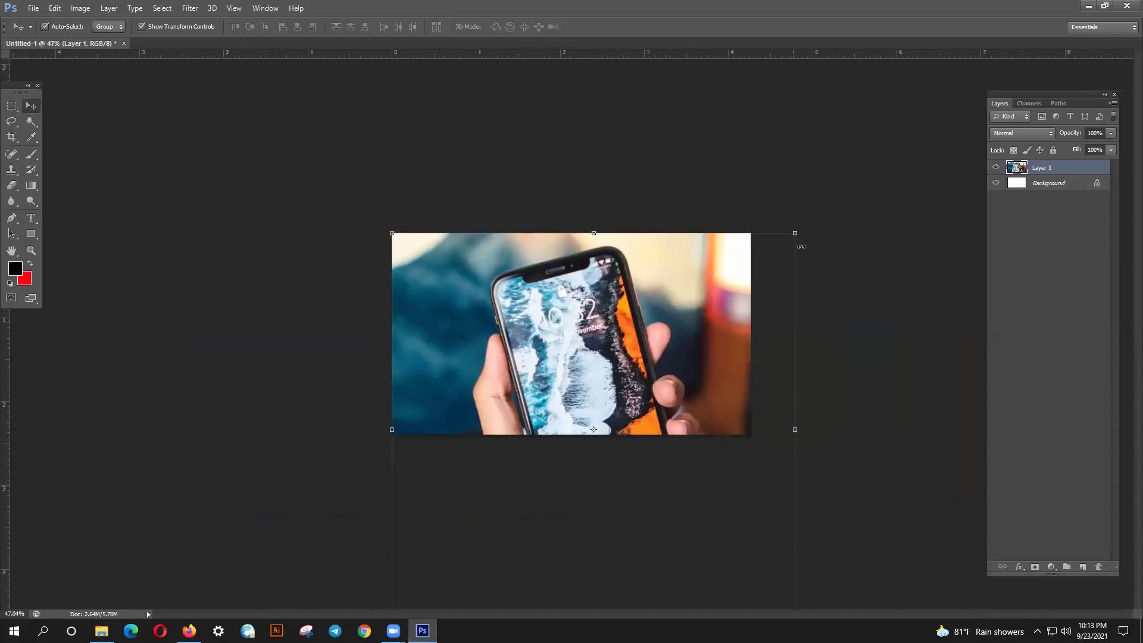
left_click_drag(795, 233, 746, 289)
left_click_drag(667, 375, 652, 331)
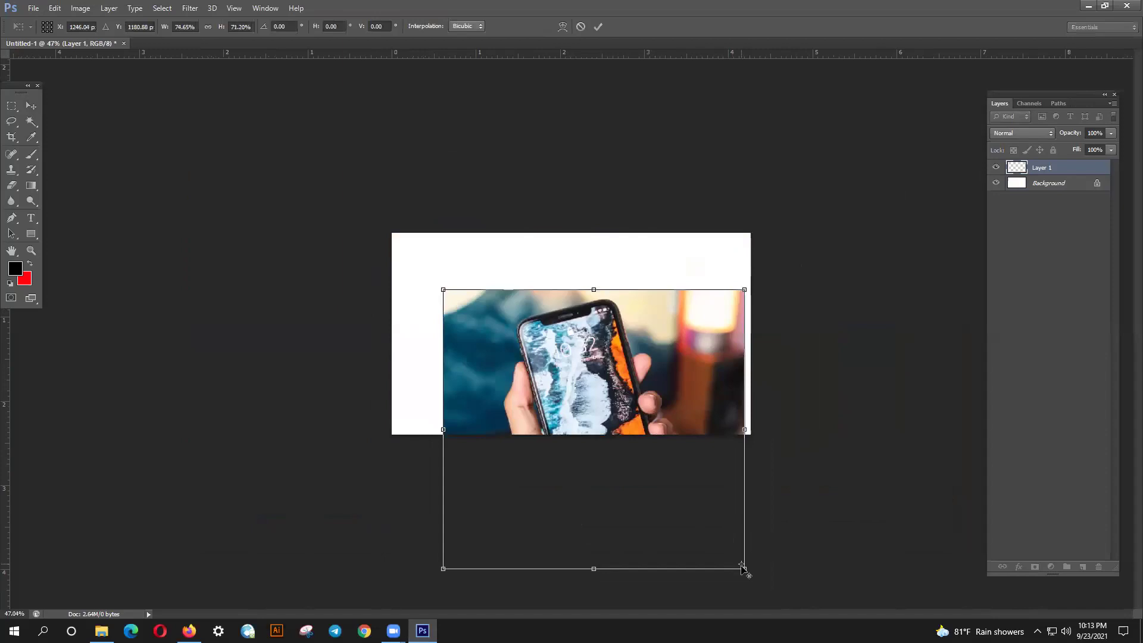
key("Return")
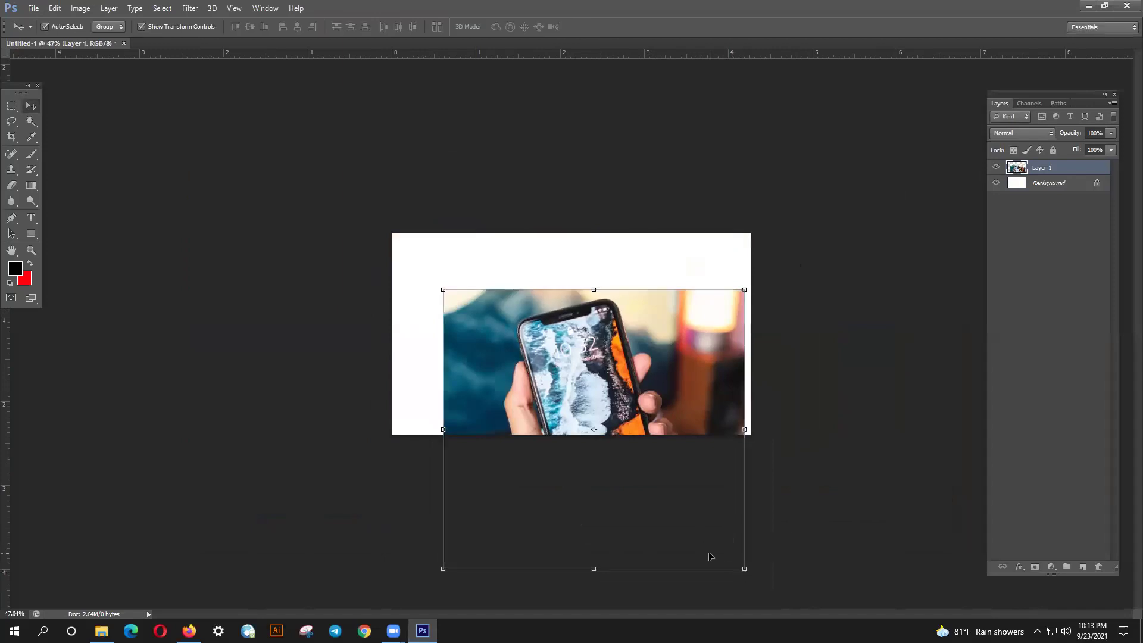
key("Delete")
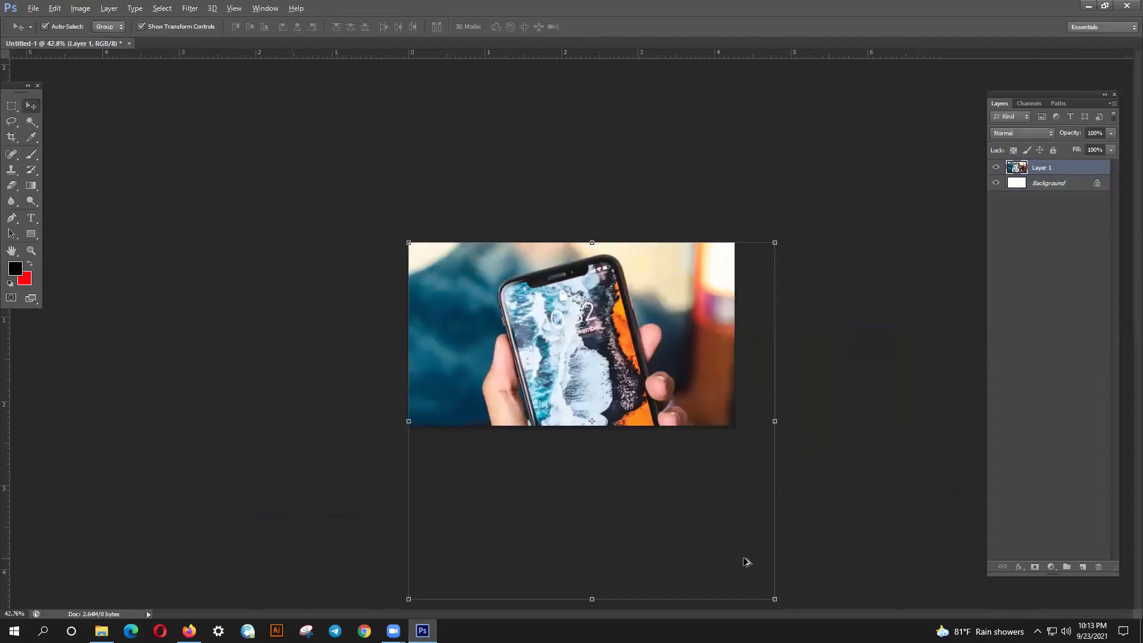
left_click_drag(742, 555, 637, 404)
key("Return")
left_click_drag(591, 366, 625, 363)
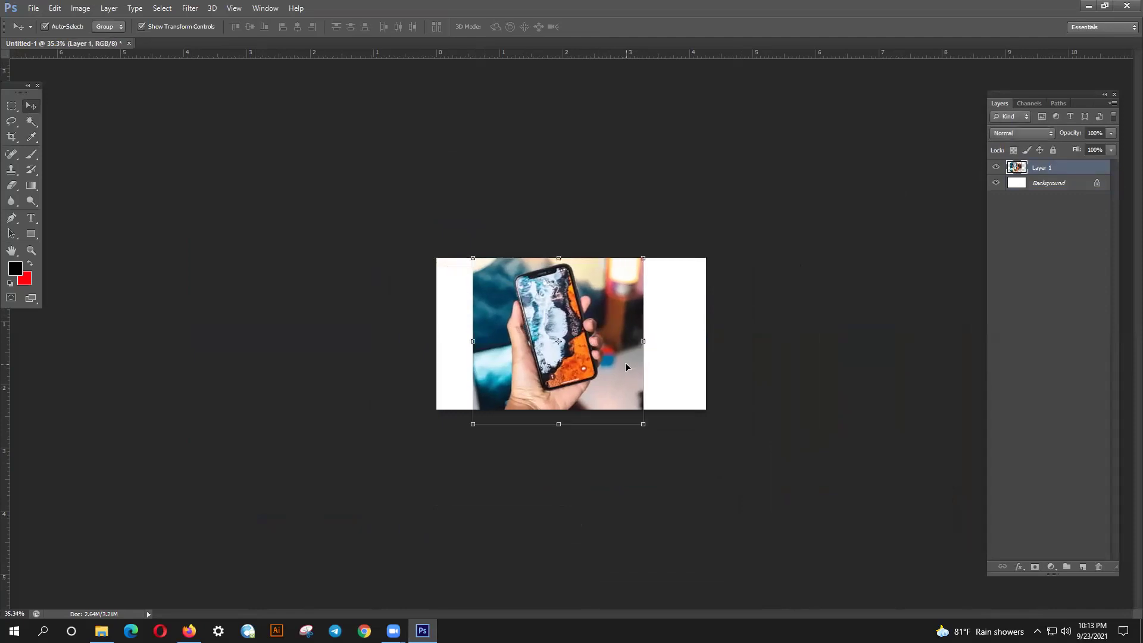
- Zoom in four steps on the phone photo with Ctrl++
key("ctrl+plus")
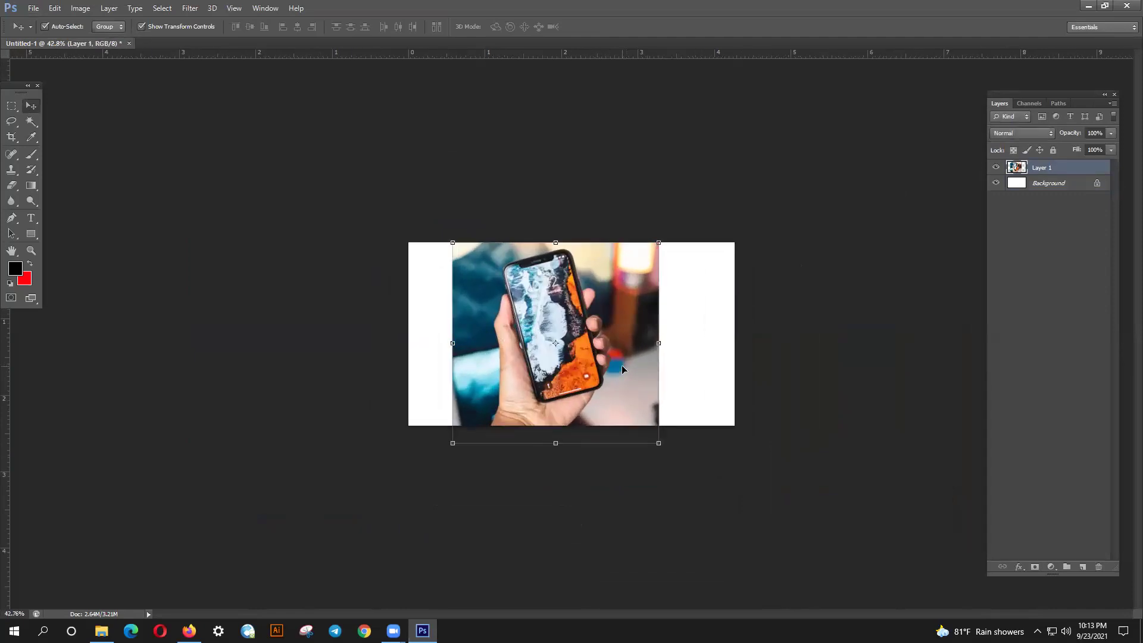
key("ctrl+plus")
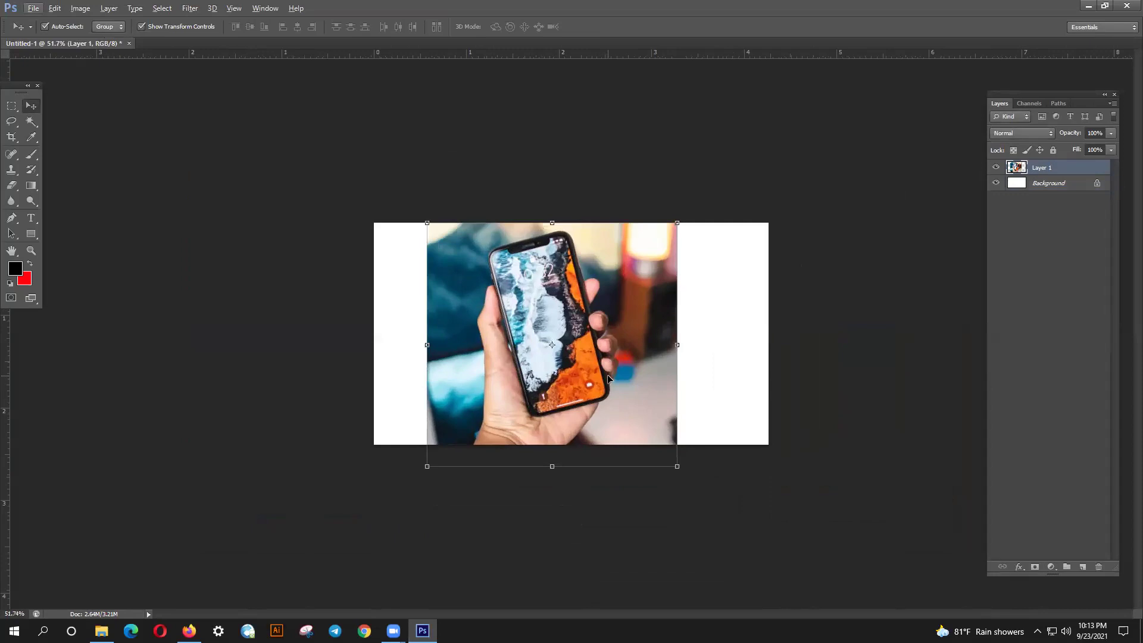
key("ctrl+plus")
key("ctrl+plus")
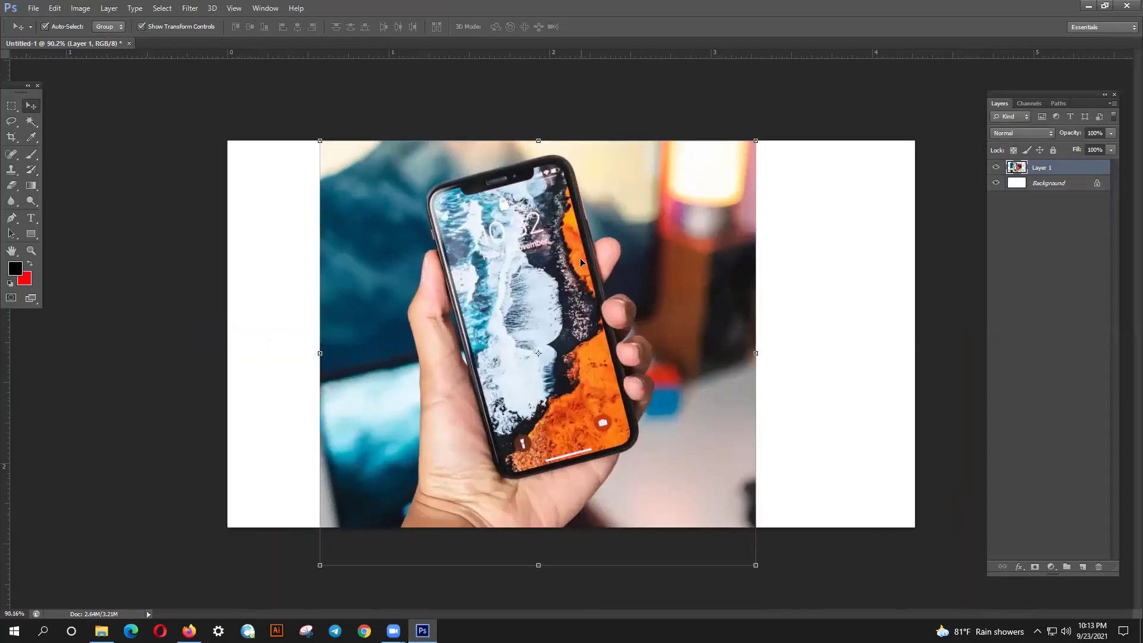
key("ctrl+plus")
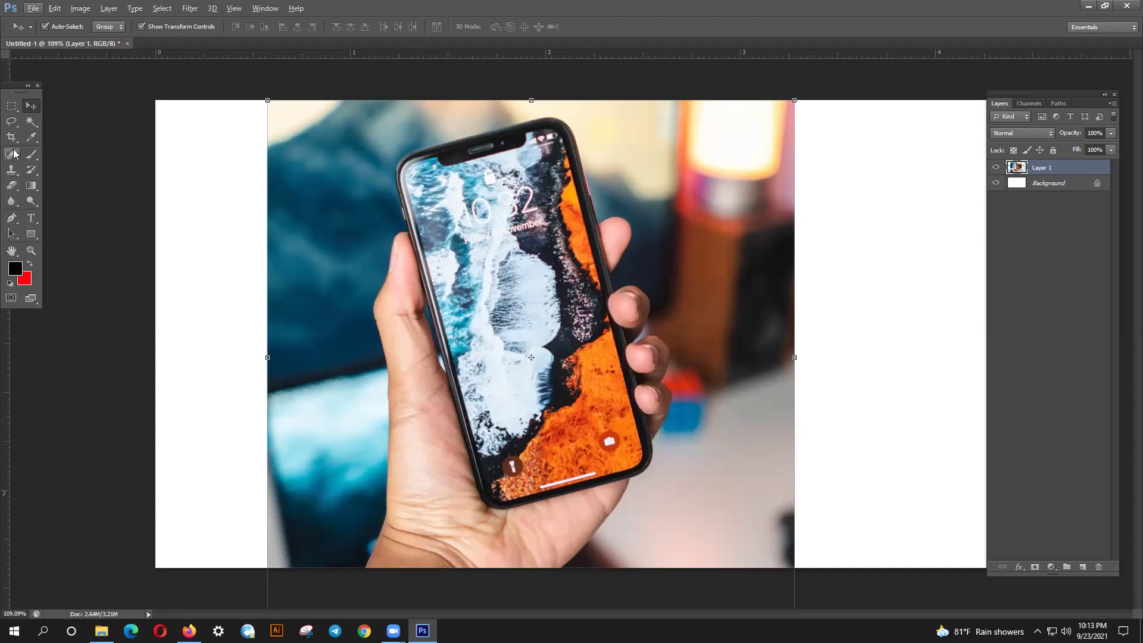
- With the Pen tool, trace the screen's left edge and curve the path around the notch
left_click(12, 218)
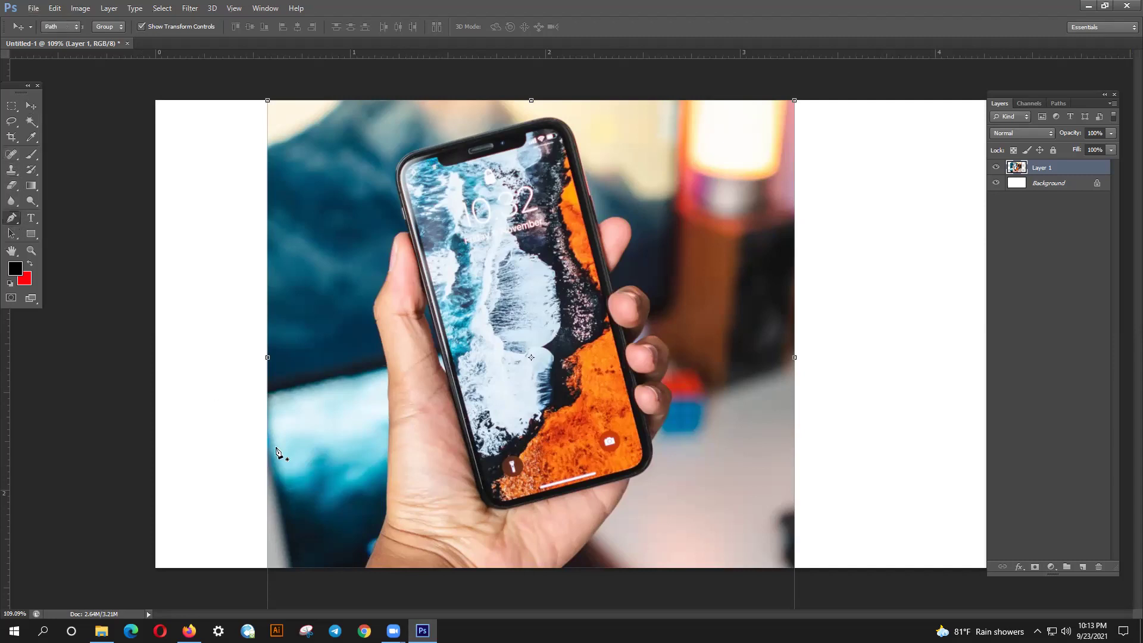
left_click(496, 498)
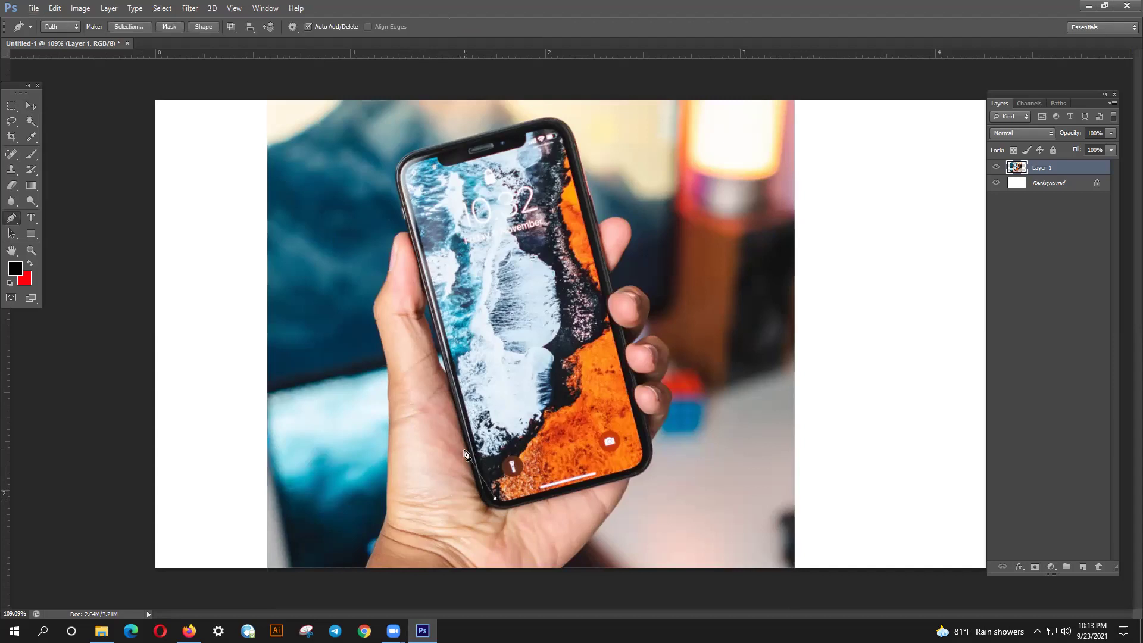
key("ctrl+z")
left_click(484, 465)
left_click(524, 148)
scroll(425, 167, "up", 5)
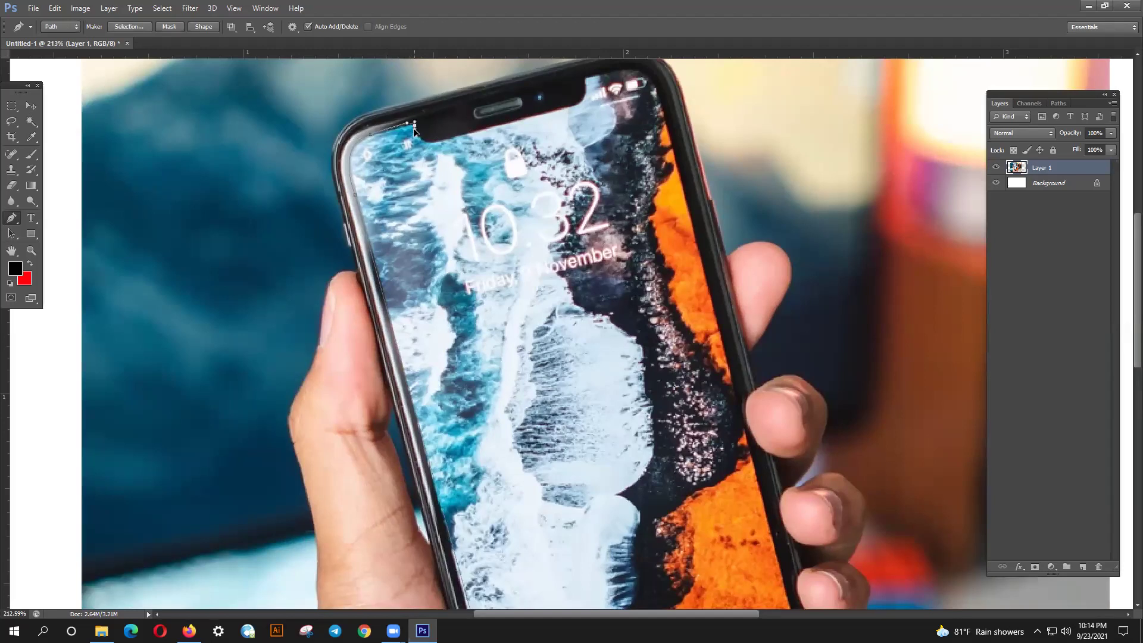
left_click_drag(415, 130, 440, 146)
left_click(570, 111)
left_click(585, 85)
left_click_drag(586, 82, 581, 117)
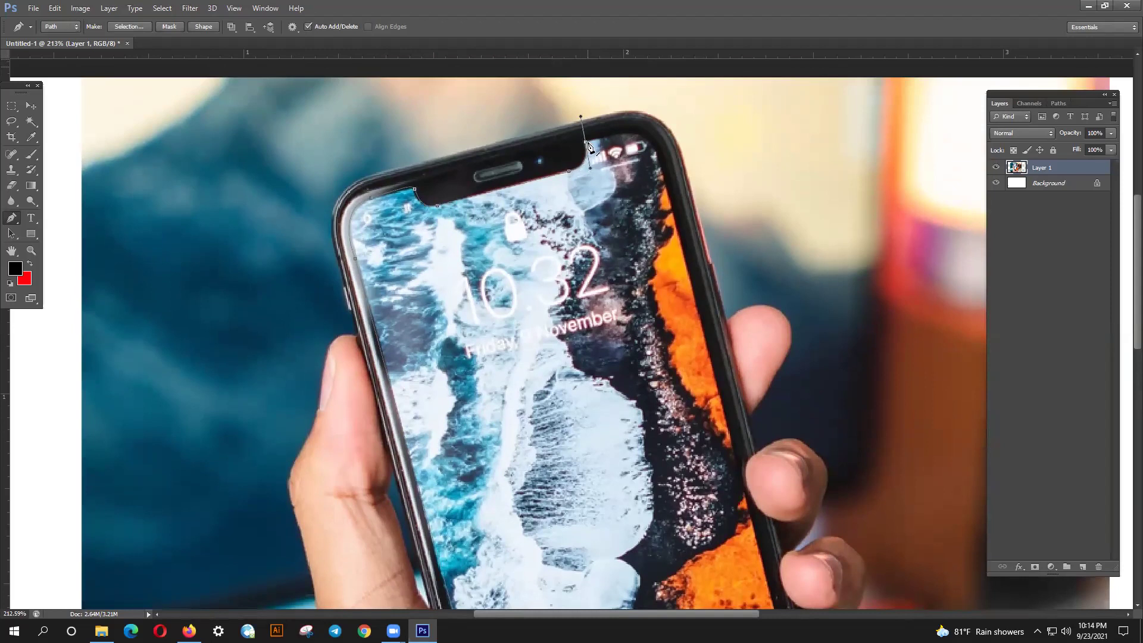
left_click(587, 143)
key("ctrl+z")
- Continue the path down the right edge and around the lower corners to close it
scroll(663, 286, "down", 5)
scroll(664, 285, "right", 3)
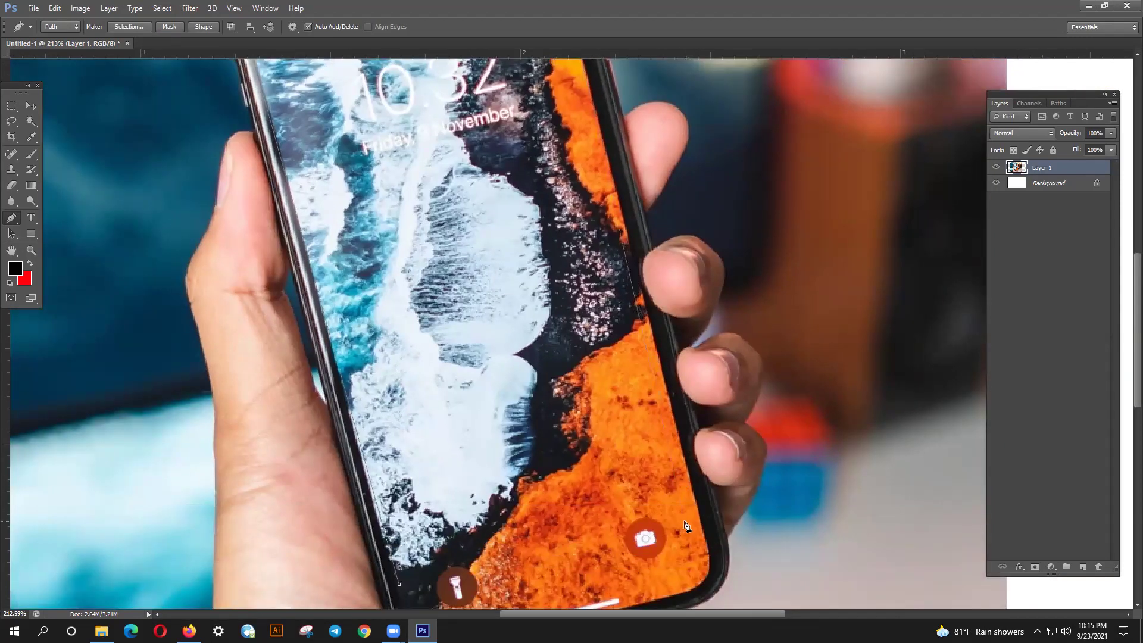
left_click(705, 530)
left_click_drag(685, 559, 674, 418)
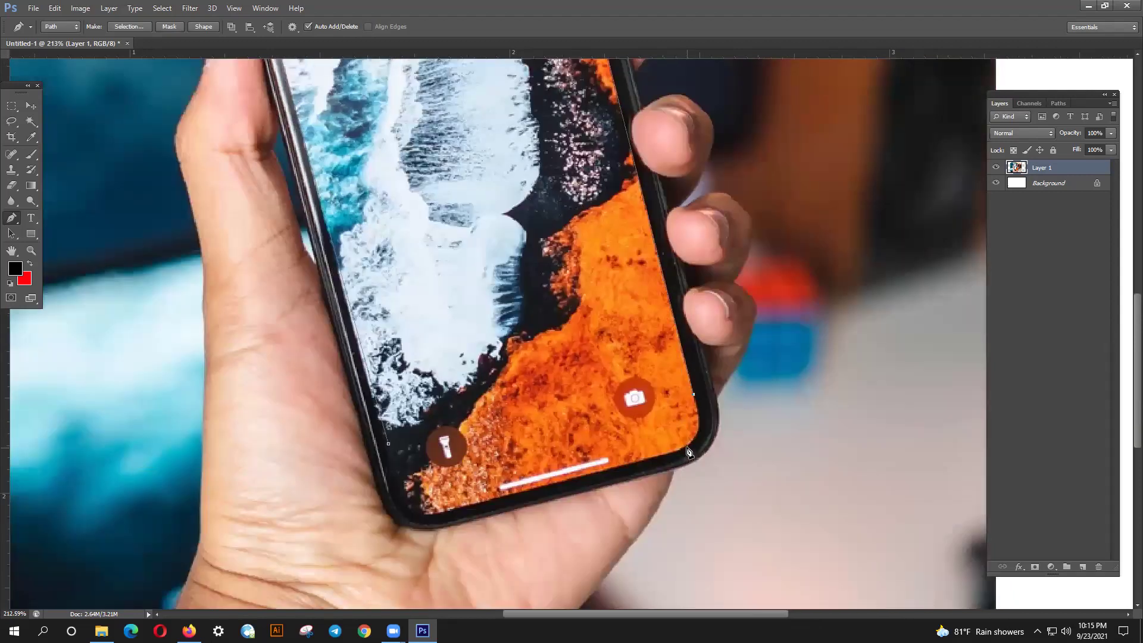
left_click_drag(671, 454, 630, 465)
left_click(429, 516)
left_click_drag(388, 444, 370, 369)
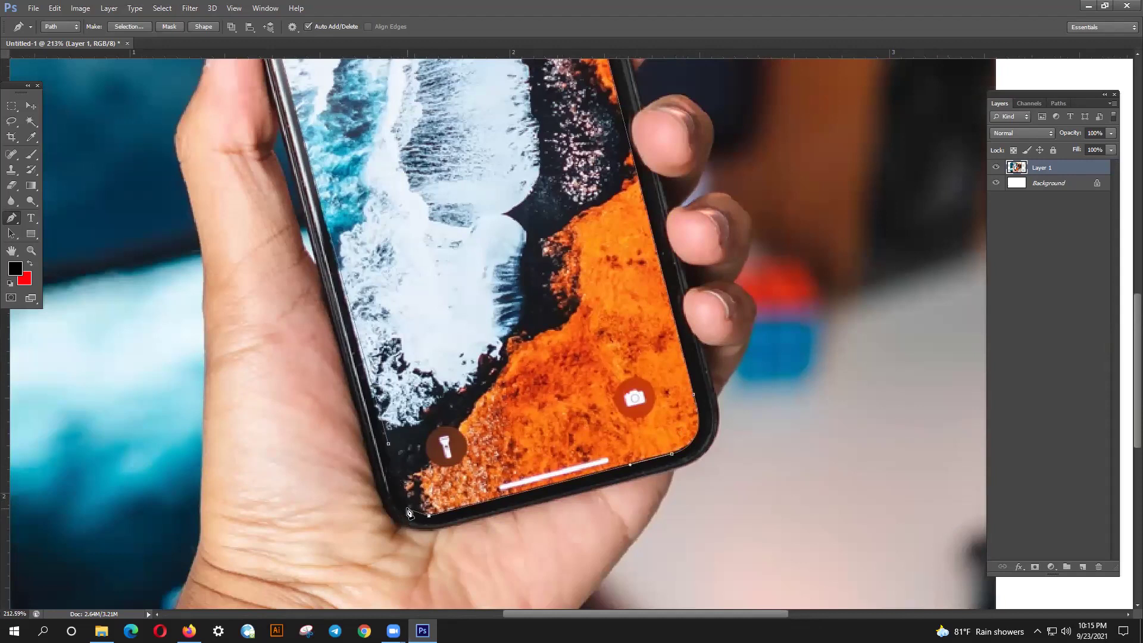
left_click_drag(403, 499, 398, 483)
scroll(412, 451, "down", 5)
scroll(409, 448, "down", 2)
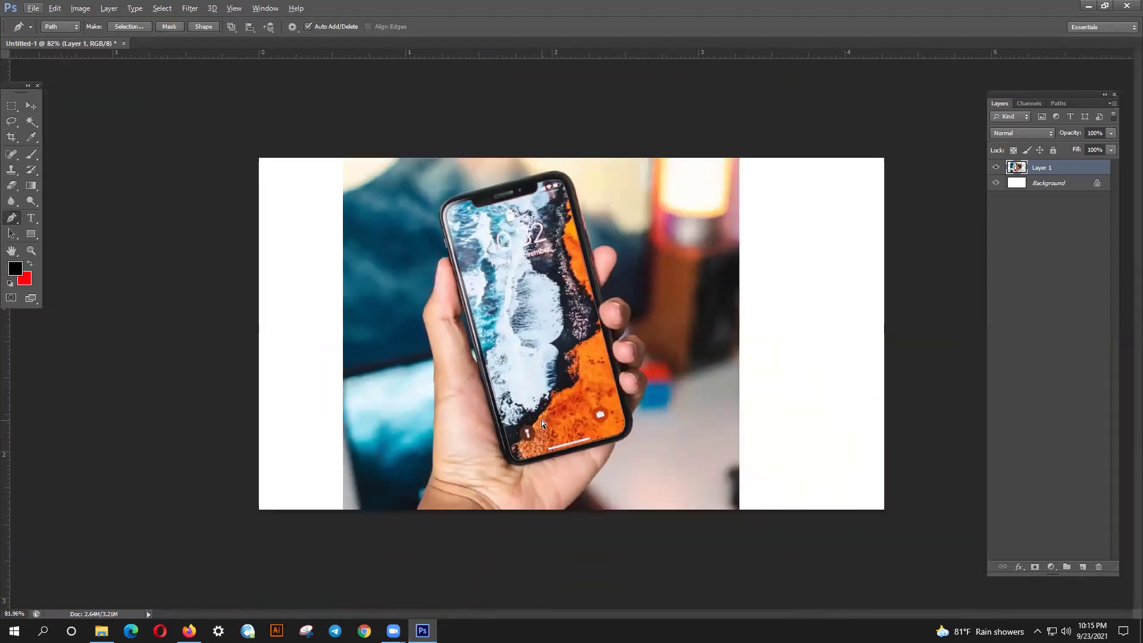
- Turn the screen path into a selection, delete the screen area, and deselect
key("ctrl+Return")
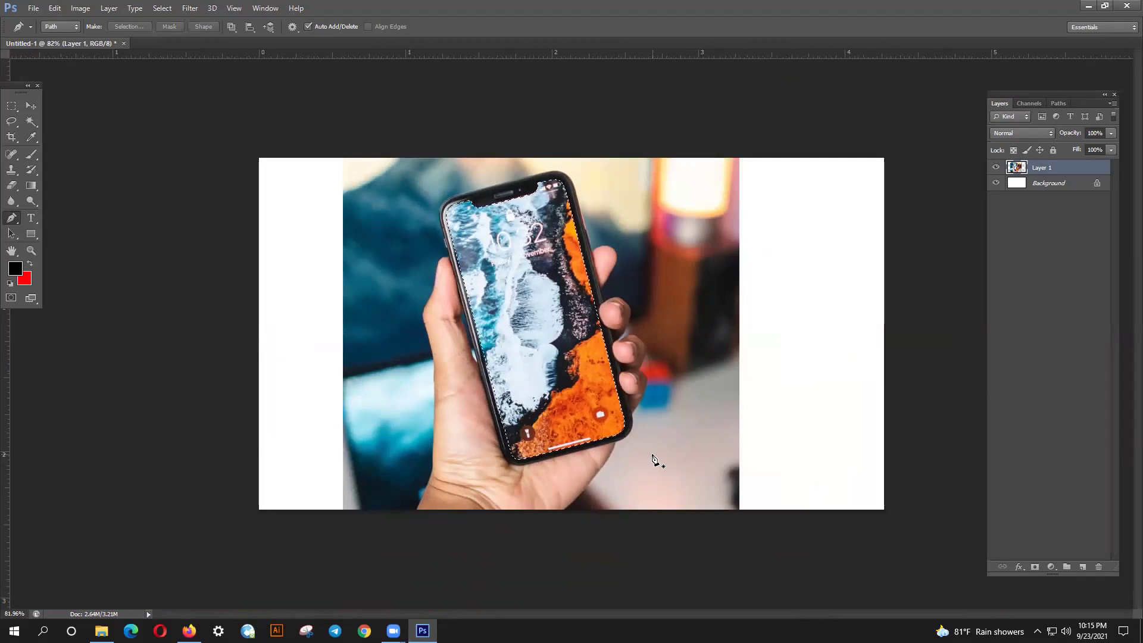
key("Delete")
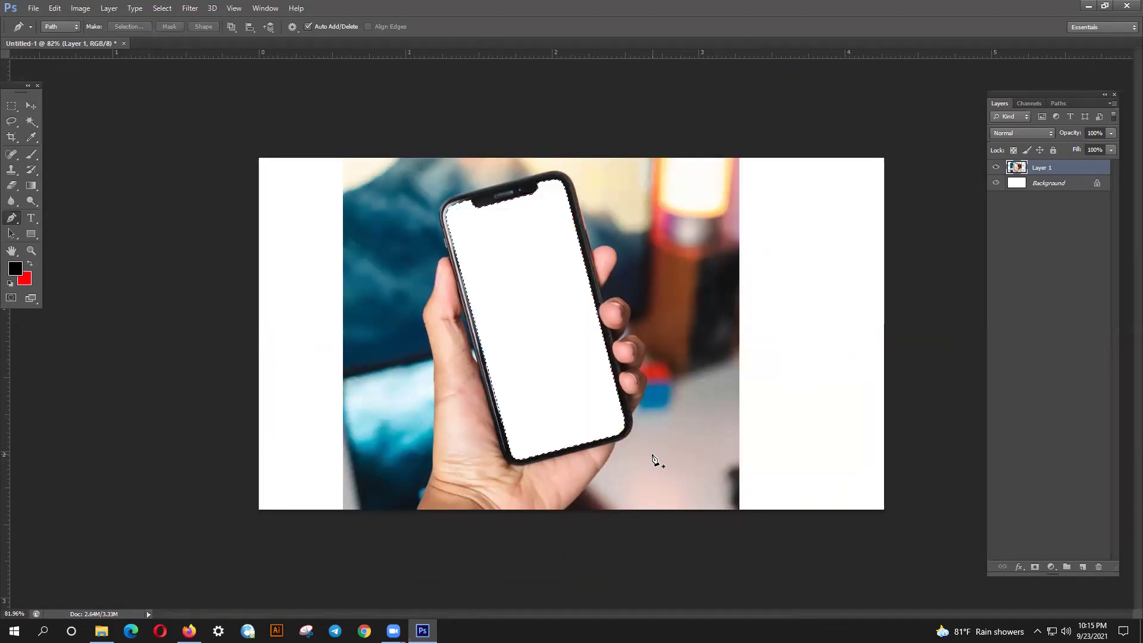
key("ctrl+d")
- Hide the white Background layer and reposition the cut-out phone photo
left_click(31, 106)
left_click(31, 170)
left_click_drag(625, 237, 765, 242)
left_click(30, 106)
left_click(31, 154)
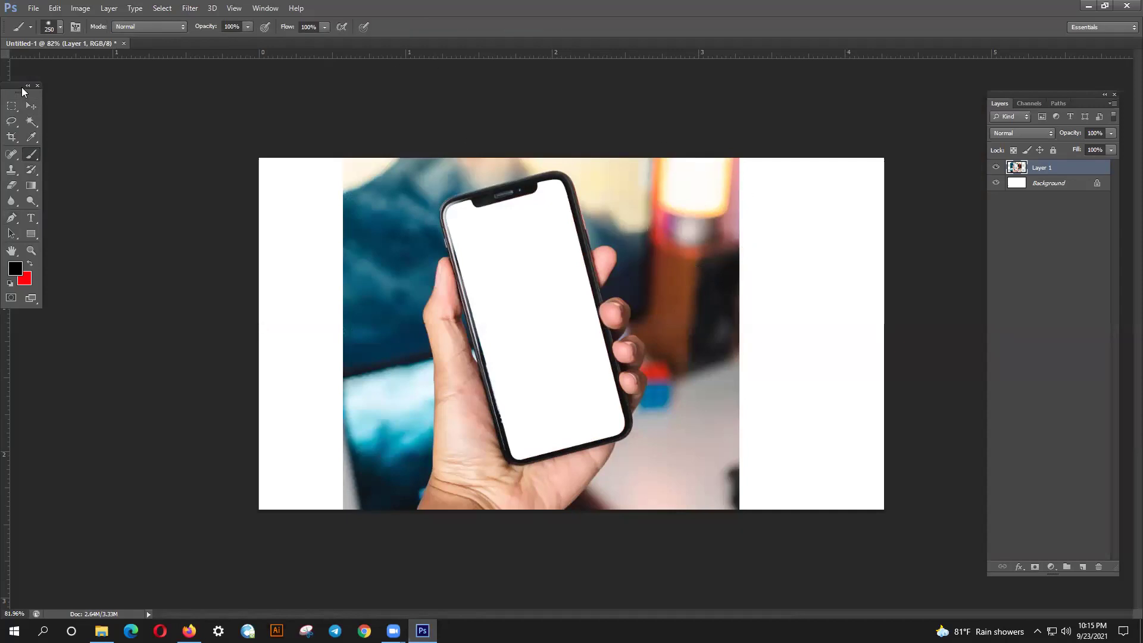
left_click(31, 109)
left_click_drag(629, 262, 680, 272)
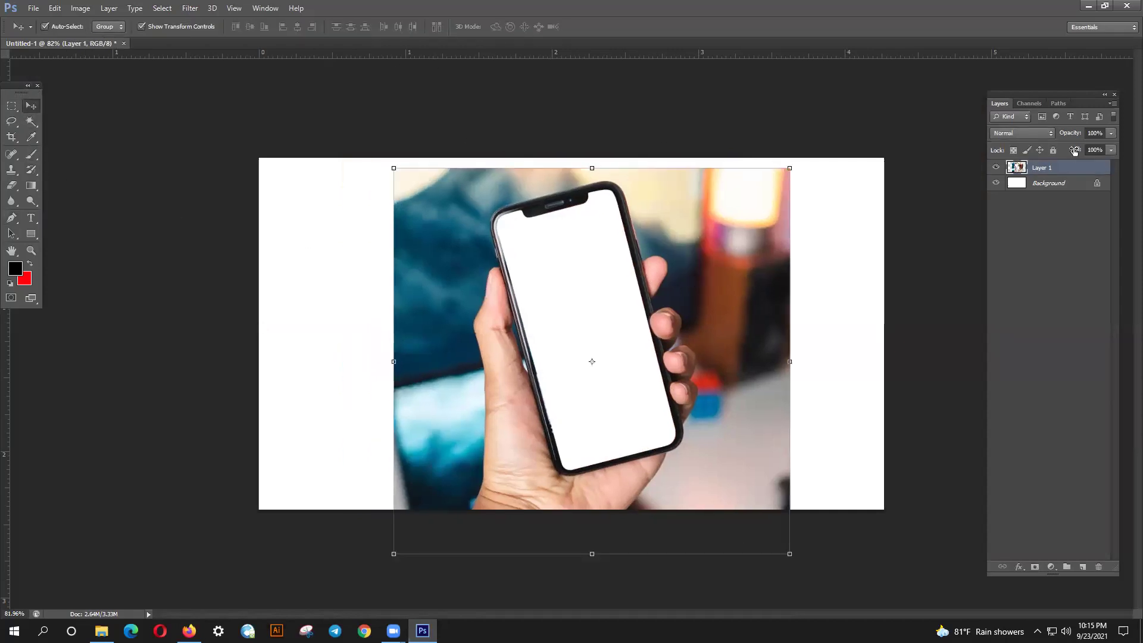
left_click(996, 183)
left_click_drag(749, 257, 695, 210)
- Paste another phone photo copy and scale it to about 57%, top aligned with the canvas
key("ctrl+v")
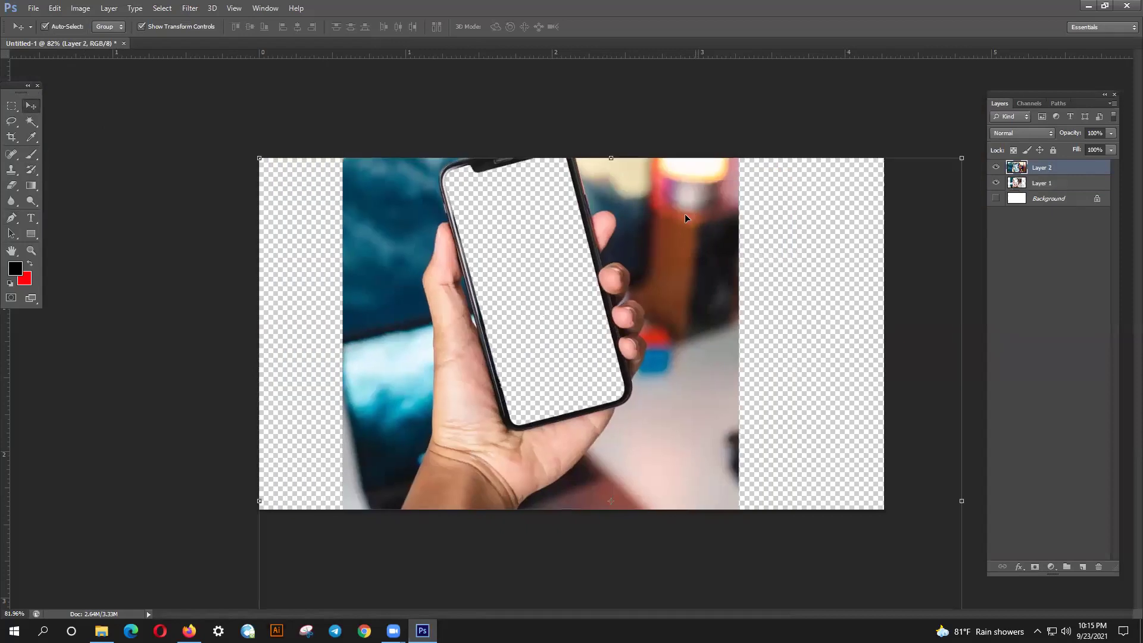
scroll(701, 282, "down", 3)
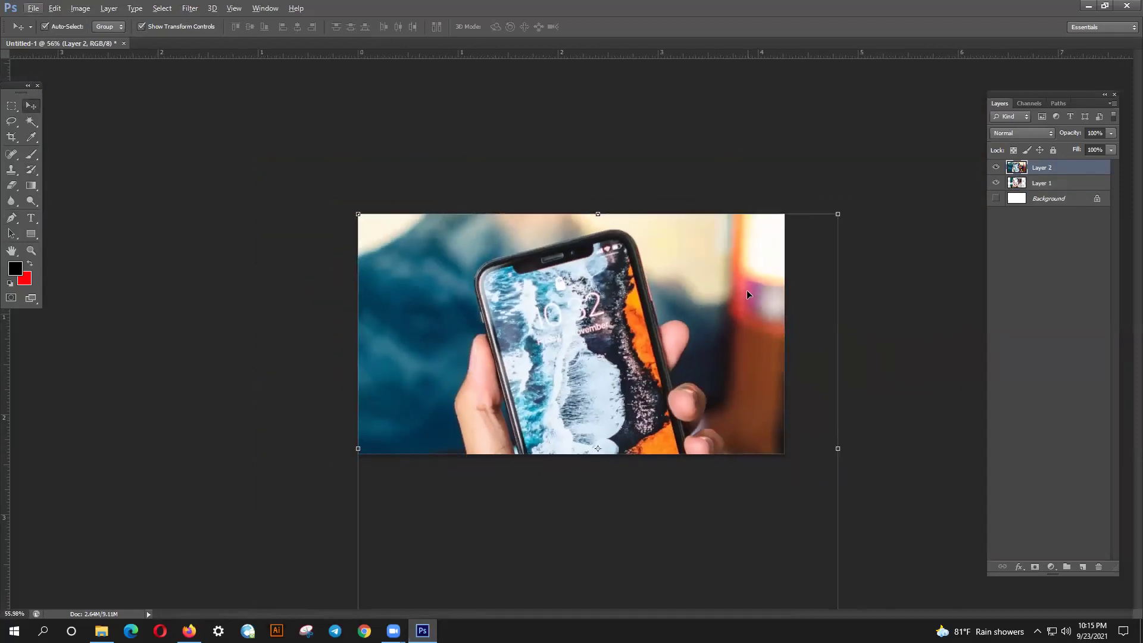
scroll(808, 518, "down", 1)
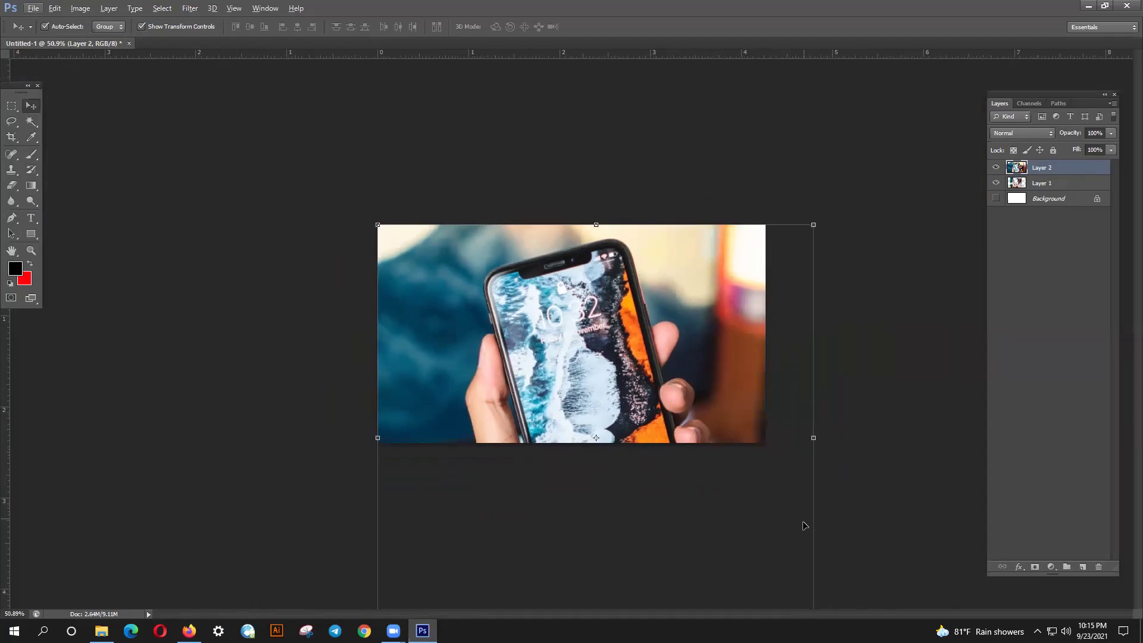
scroll(744, 370, "down", 1)
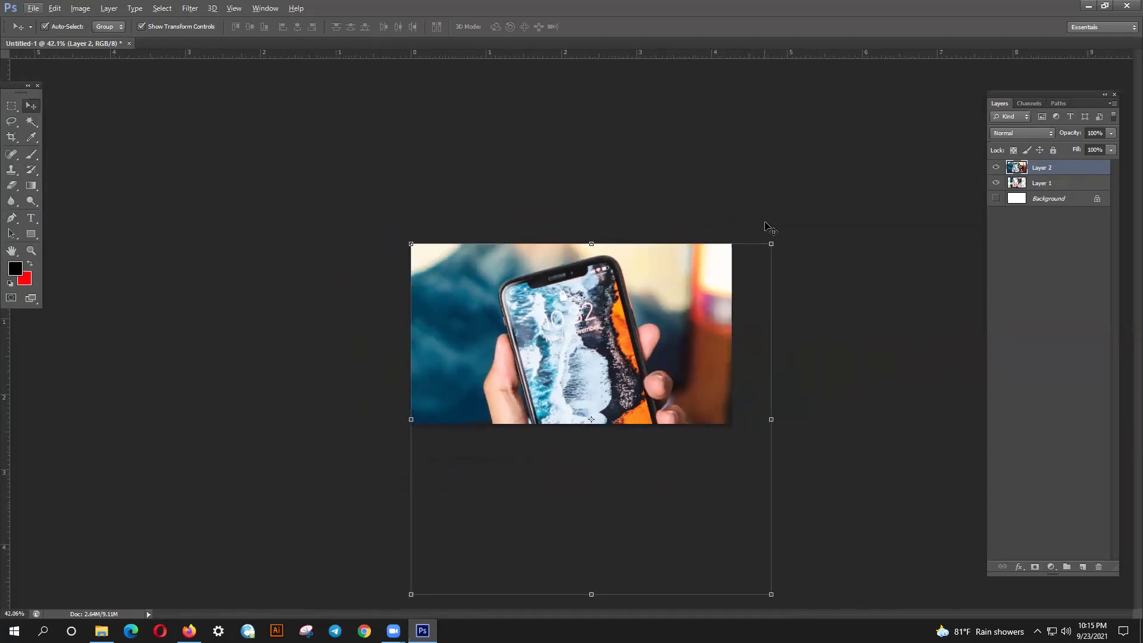
left_click_drag(772, 243, 693, 320)
left_click_drag(647, 378, 664, 301)
key("Return")
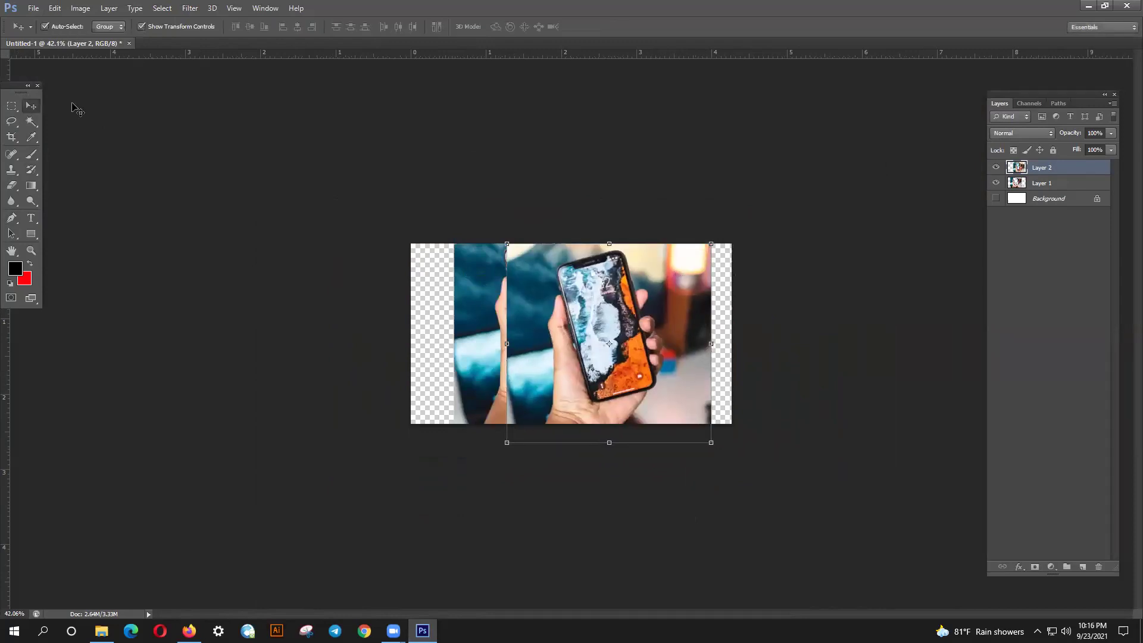
- Hide the cut-out phone layer, nudge the new photo left, and add a layer mask
left_click(994, 183)
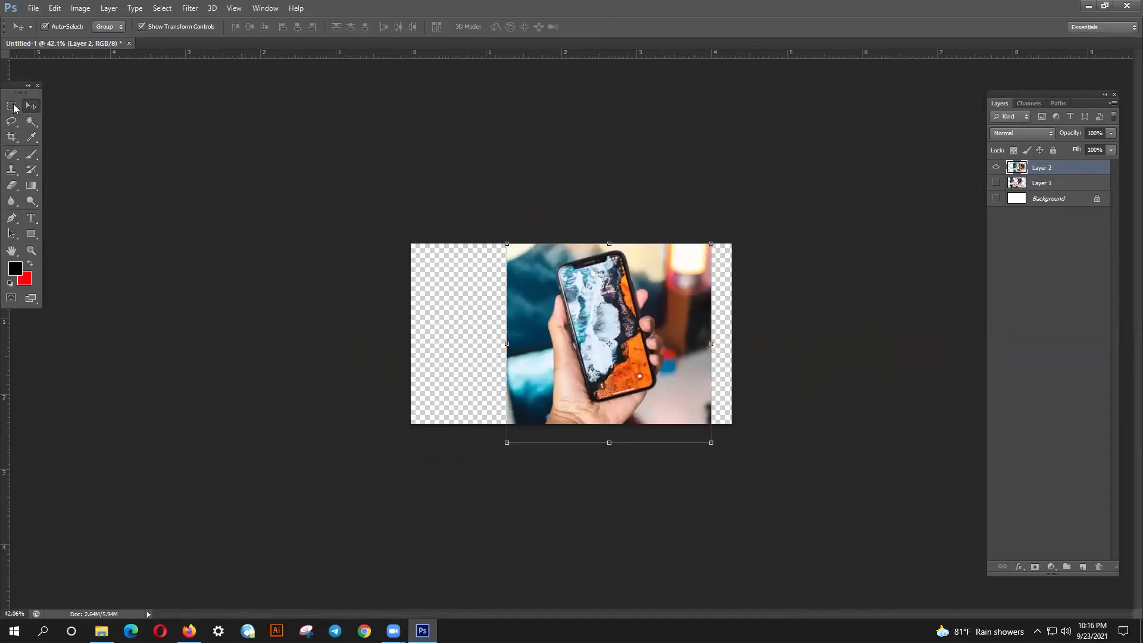
left_click_drag(553, 325, 515, 324)
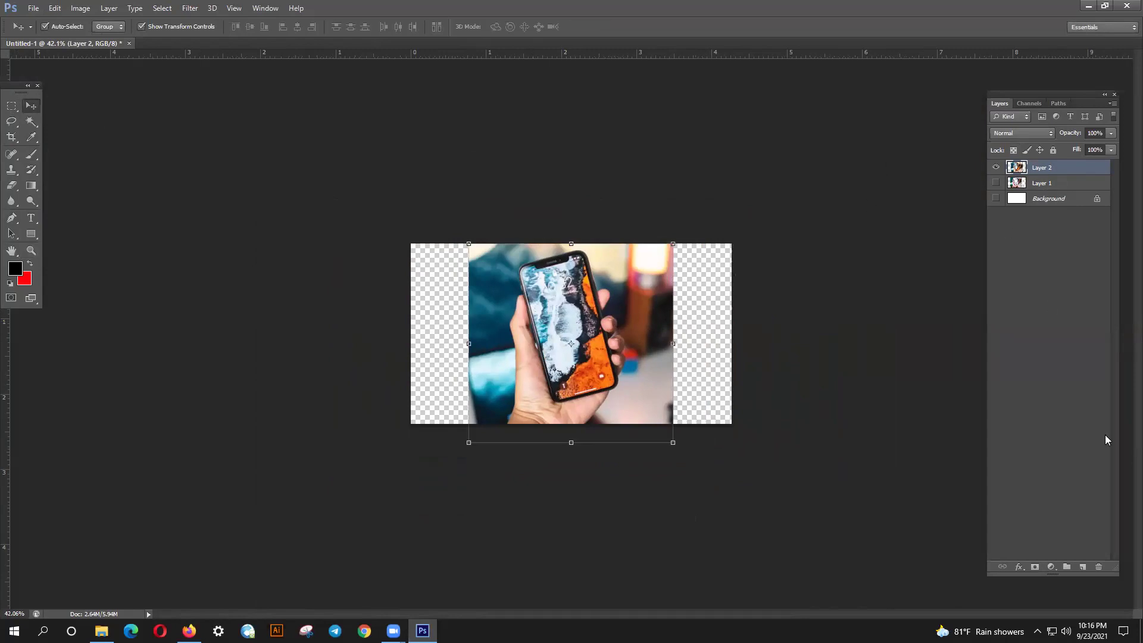
left_click(1035, 566)
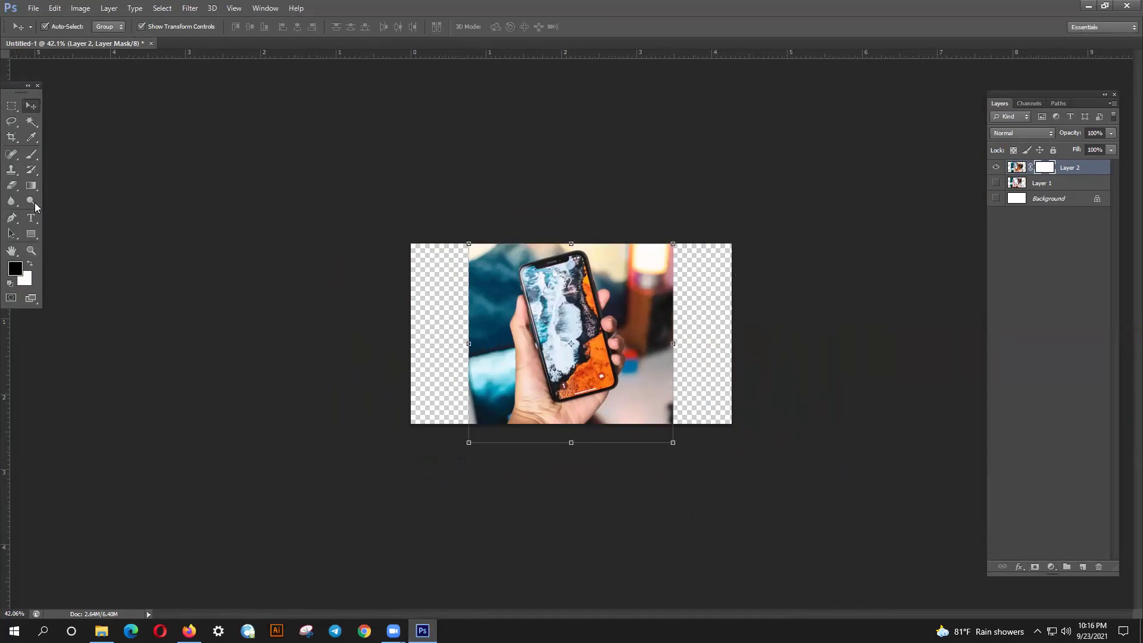
- Paint black on the mask over the phone screen with a smaller, 50%-hardness brush
left_click(31, 154)
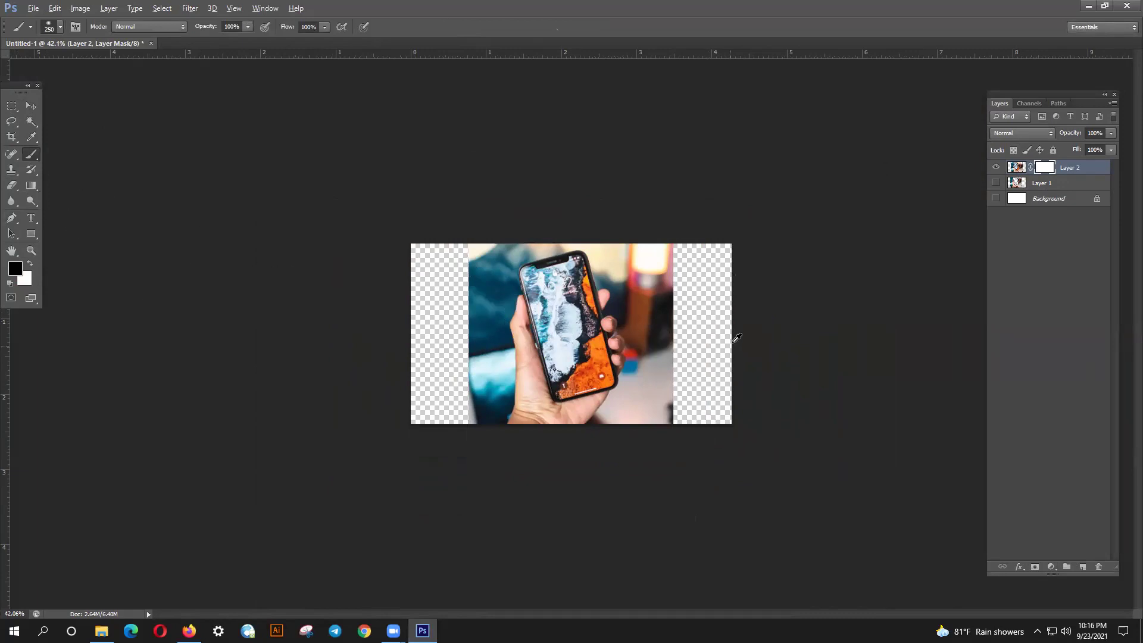
scroll(505, 262, "up", 3)
scroll(505, 262, "up", 2)
key("bracketleft")
key("bracketleft")
key("bracketleft")
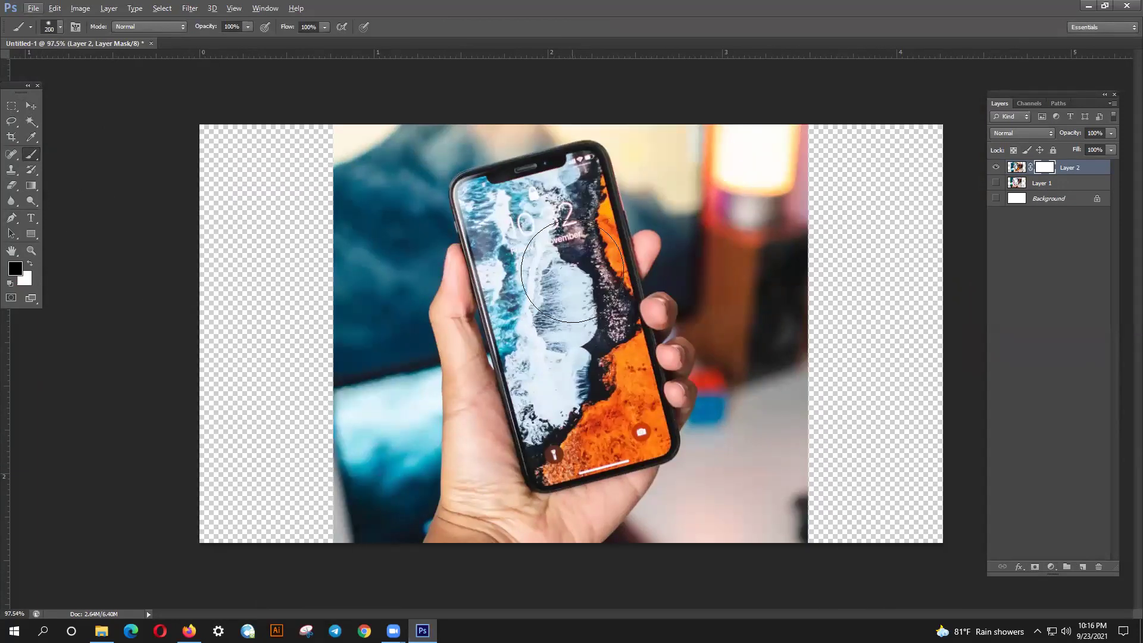
mouse_move(533, 278)
left_mouse_down()
mouse_move(572, 411)
mouse_move(584, 168)
mouse_move(564, 189)
mouse_move(520, 196)
left_mouse_up()
key("bracketleft")
key("bracketleft")
key("bracketleft")
key("bracketleft")
key("bracketleft")
left_click(56, 26)
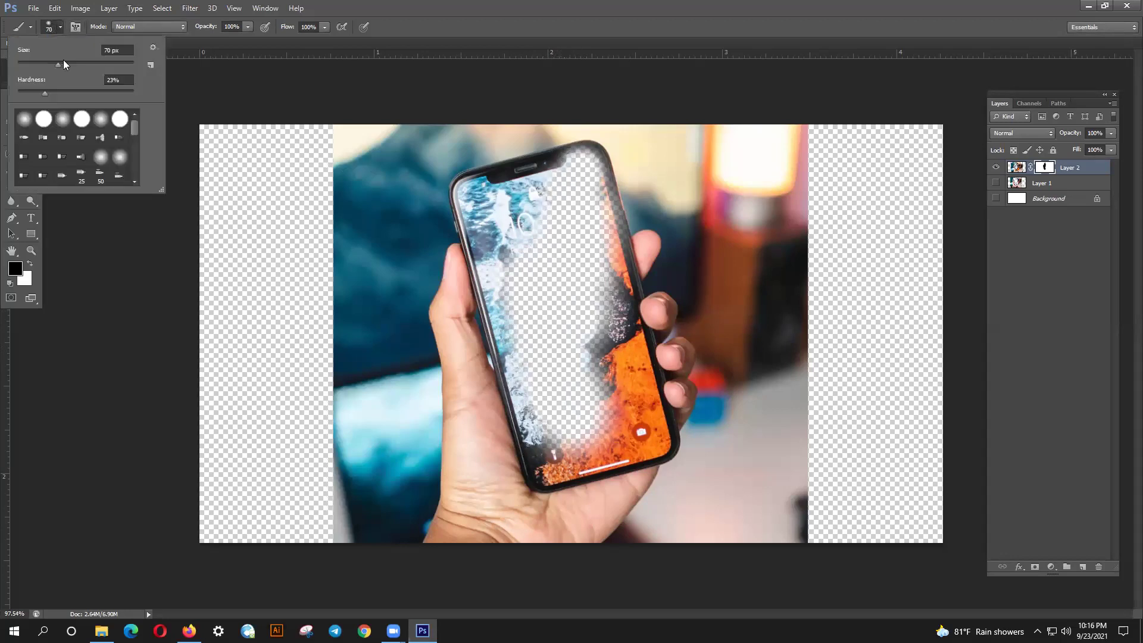
left_click_drag(57, 93, 82, 93)
mouse_move(464, 221)
left_mouse_down()
mouse_move(518, 243)
mouse_move(526, 208)
mouse_move(510, 200)
mouse_move(532, 201)
mouse_move(518, 192)
left_mouse_up()
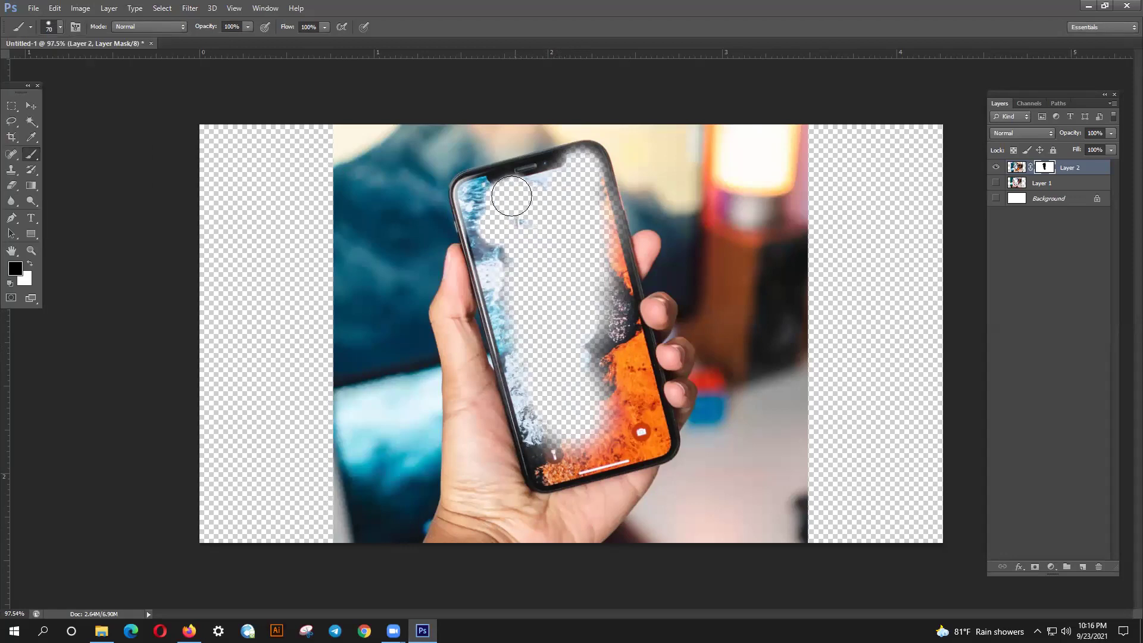
- Mask more of the screen's top-left and lower areas, then undo the last three strokes
left_click(59, 28)
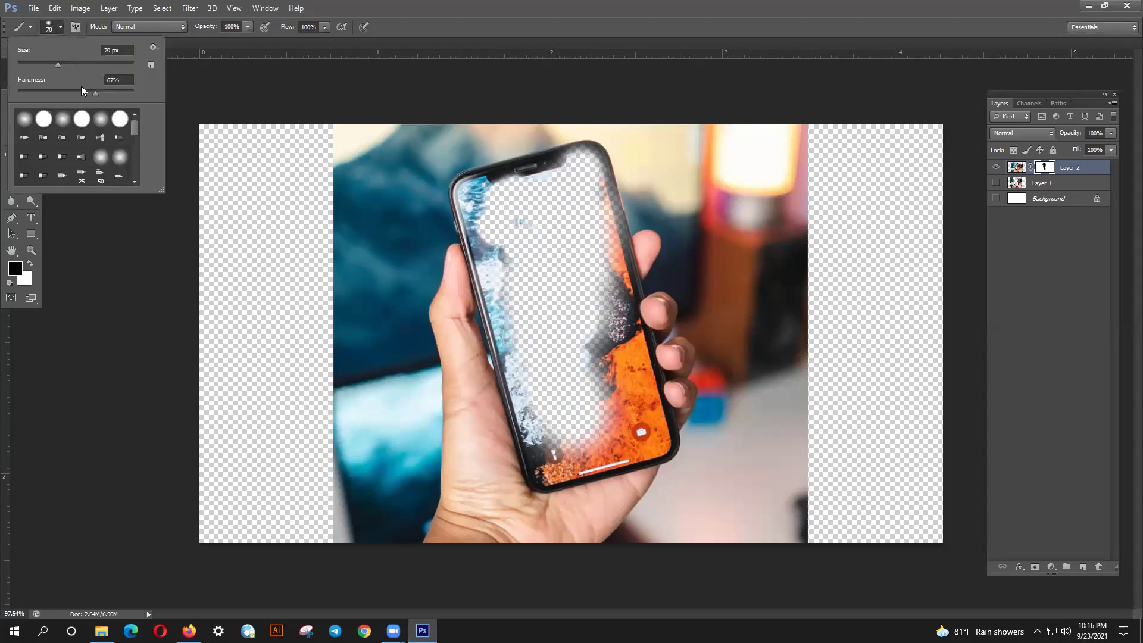
left_click(482, 199)
mouse_move(483, 198)
left_mouse_down()
mouse_move(473, 191)
mouse_move(530, 415)
left_mouse_up()
mouse_move(552, 457)
left_mouse_down()
mouse_move(538, 454)
mouse_move(575, 460)
mouse_move(589, 443)
mouse_move(596, 458)
mouse_move(650, 439)
mouse_move(582, 169)
mouse_move(577, 255)
mouse_move(612, 422)
mouse_move(571, 245)
mouse_move(506, 215)
left_mouse_up()
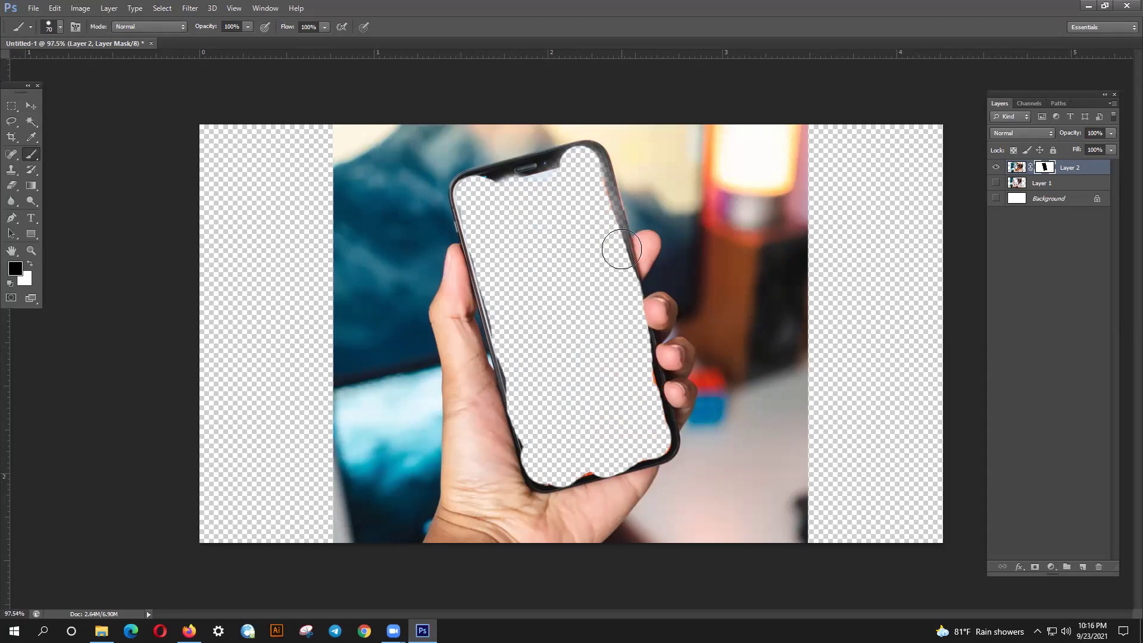
key("ctrl+alt+z")
key("ctrl+alt+z")
key("ctrl+alt+z")
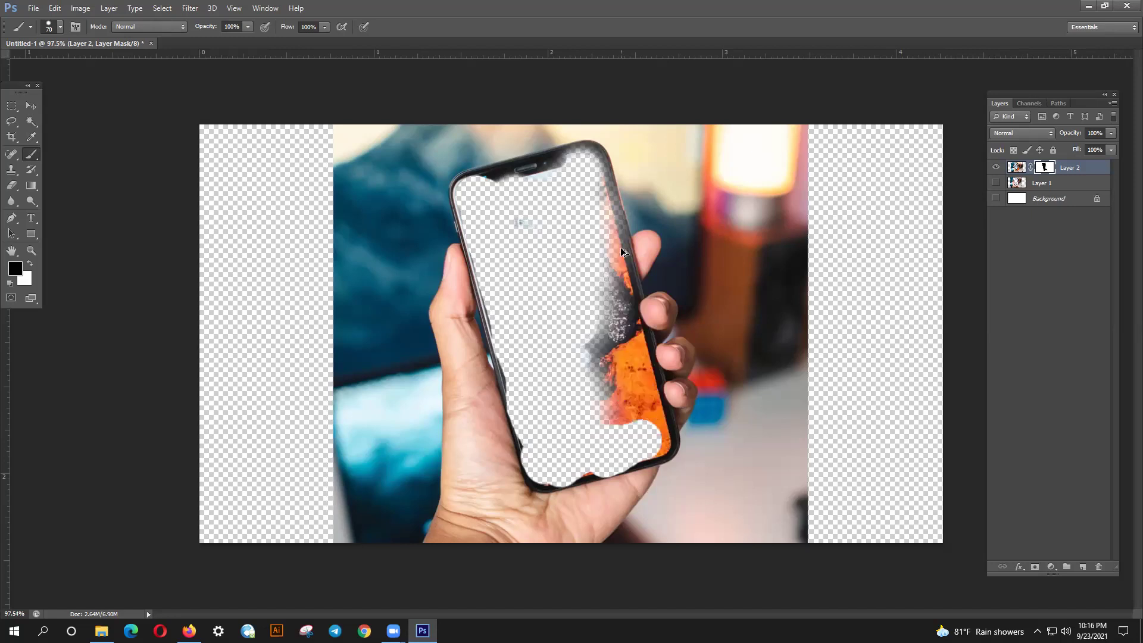
key("ctrl+alt+z")
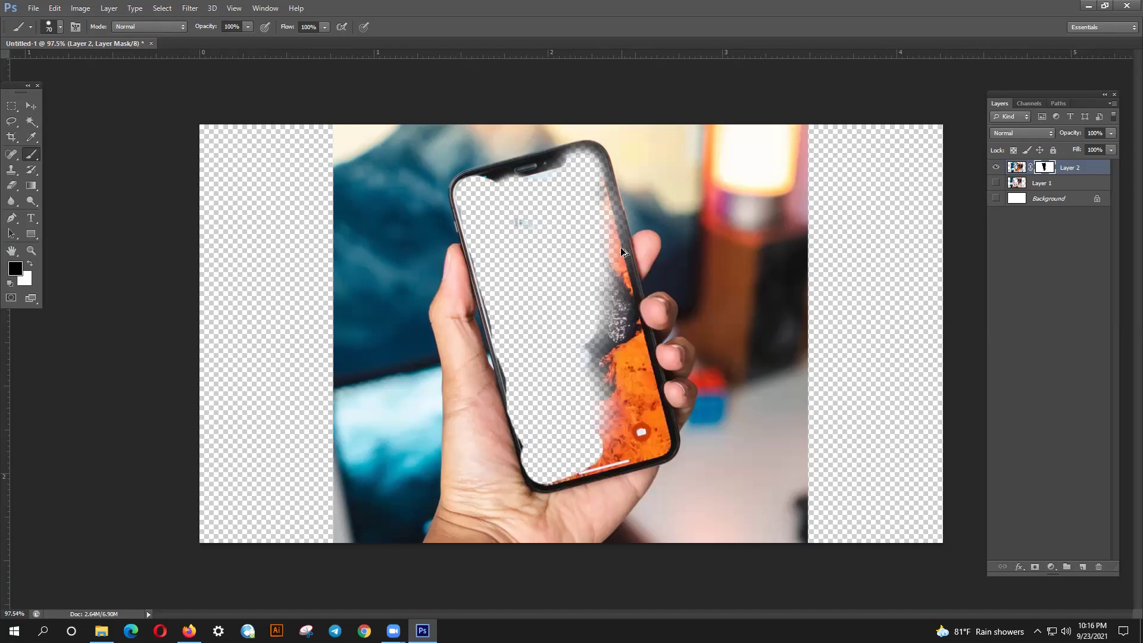
key("ctrl+alt+z")
left_click(31, 105)
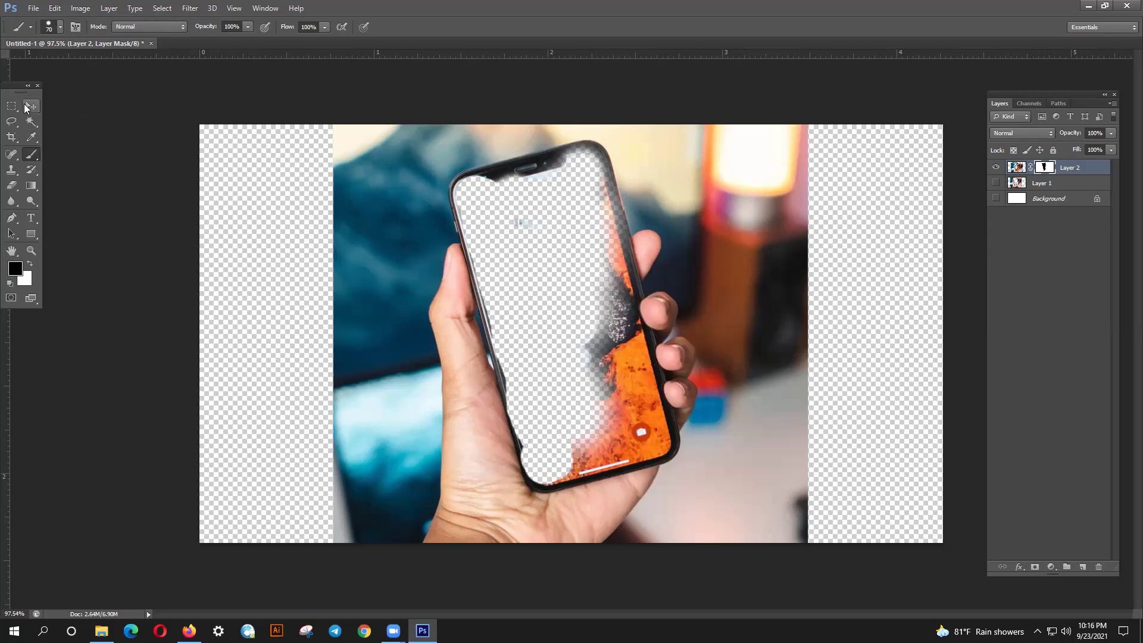
- Delete the masked Layer 2 and make Layer 1 visible again
left_click(1071, 172)
key("Delete")
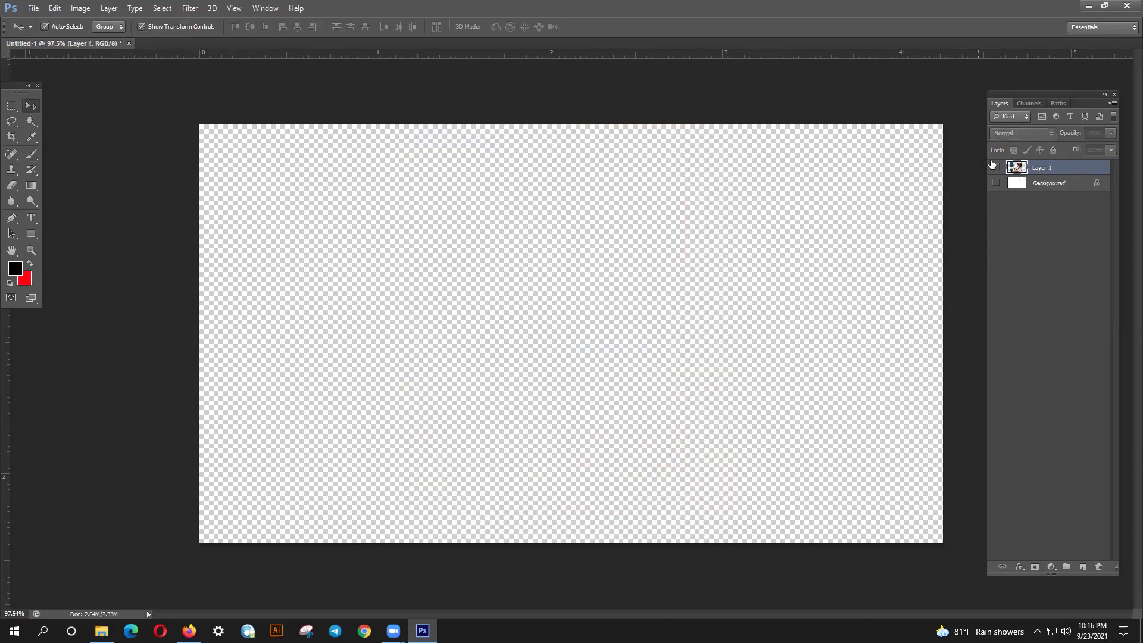
left_click(995, 168)
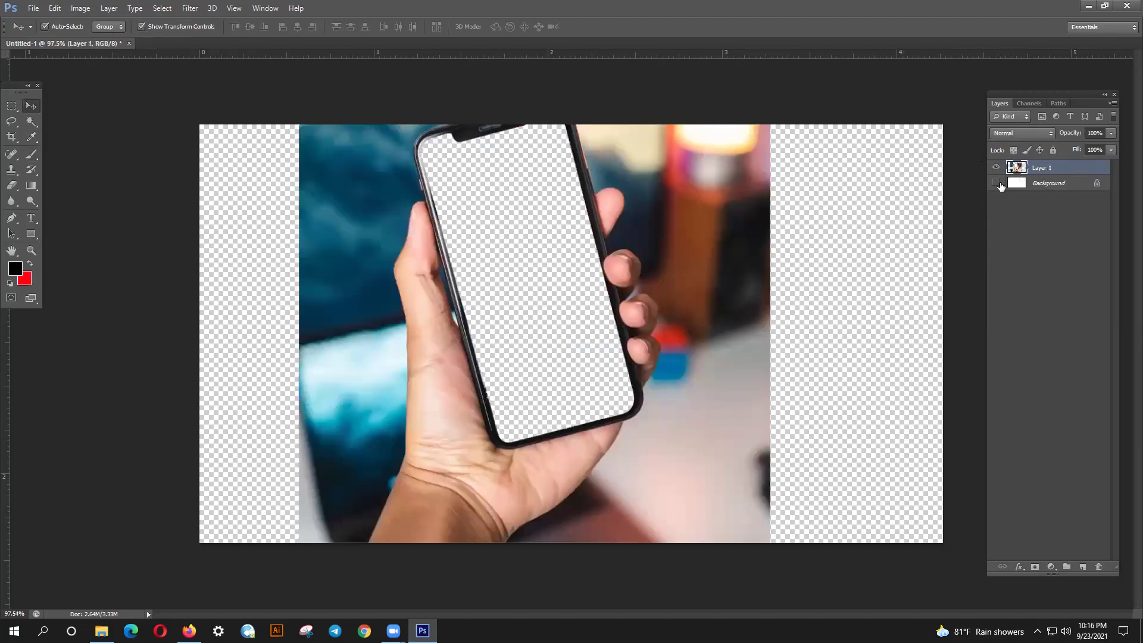
- Show the Work Path, move Layer 1 down beneath it, and load Layer 1 as a selection
left_click(1055, 105)
left_click(999, 117)
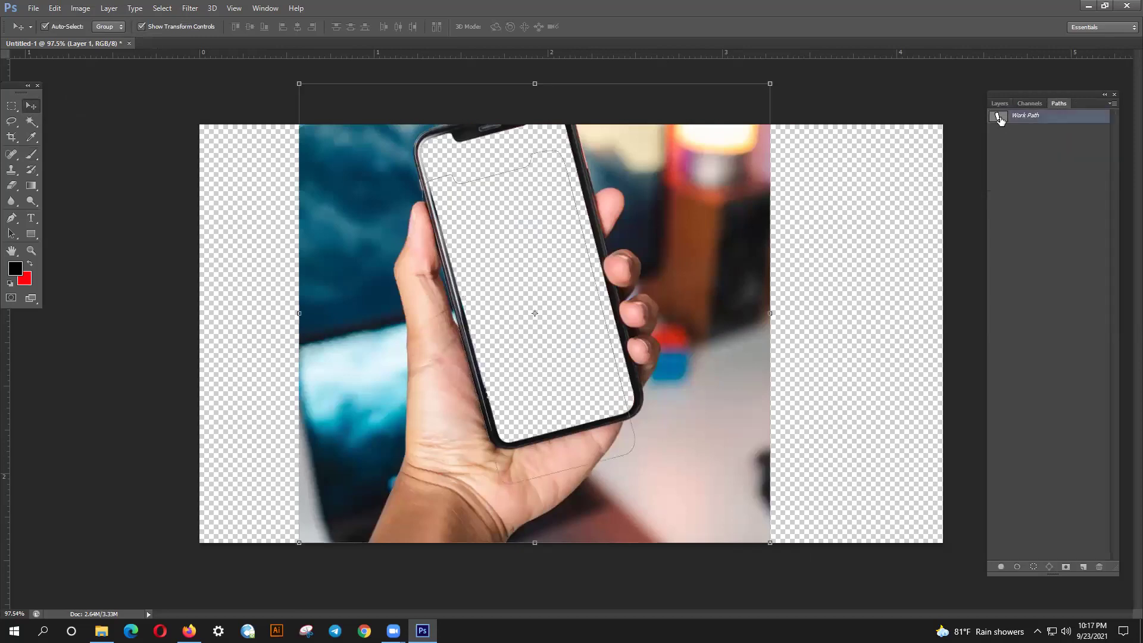
left_click_drag(749, 178, 747, 226)
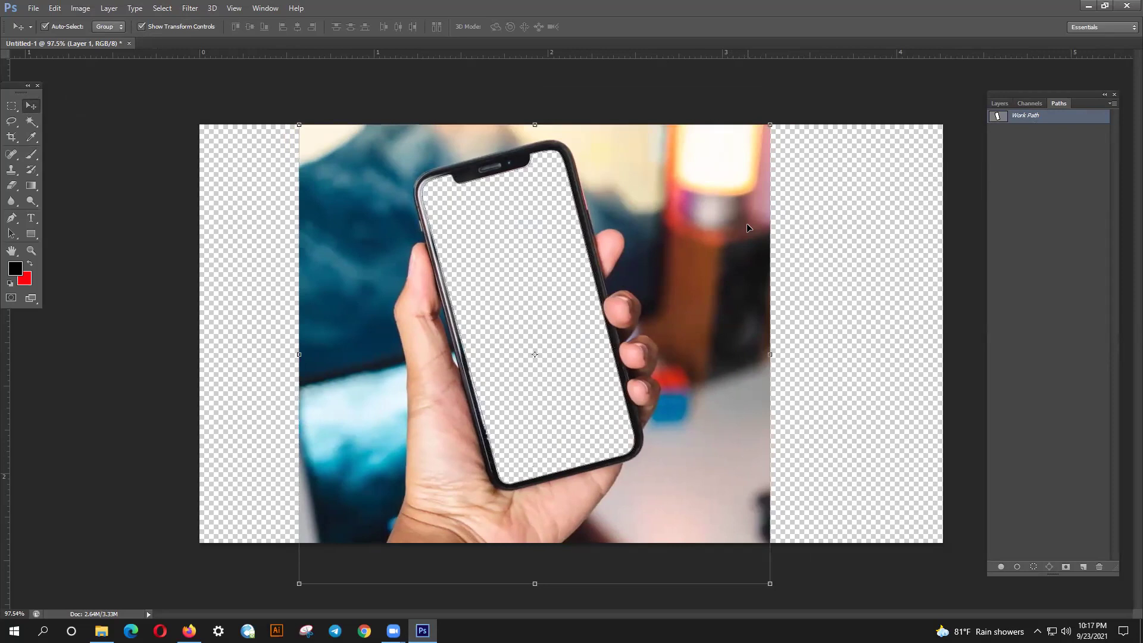
left_click(999, 103)
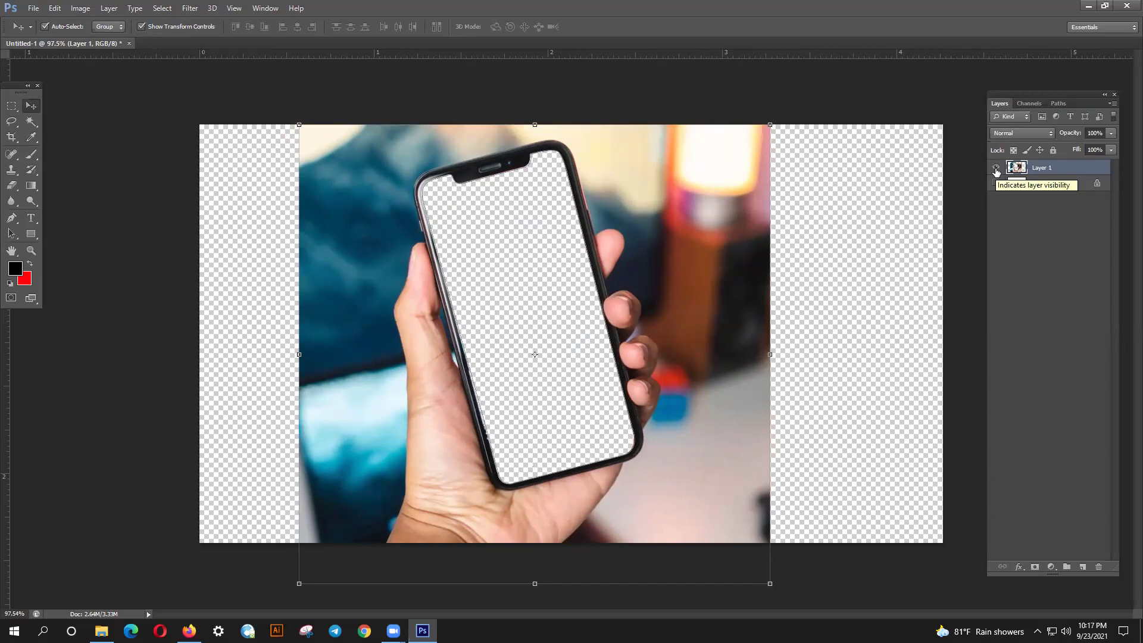
left_click(1016, 168, "ctrl")
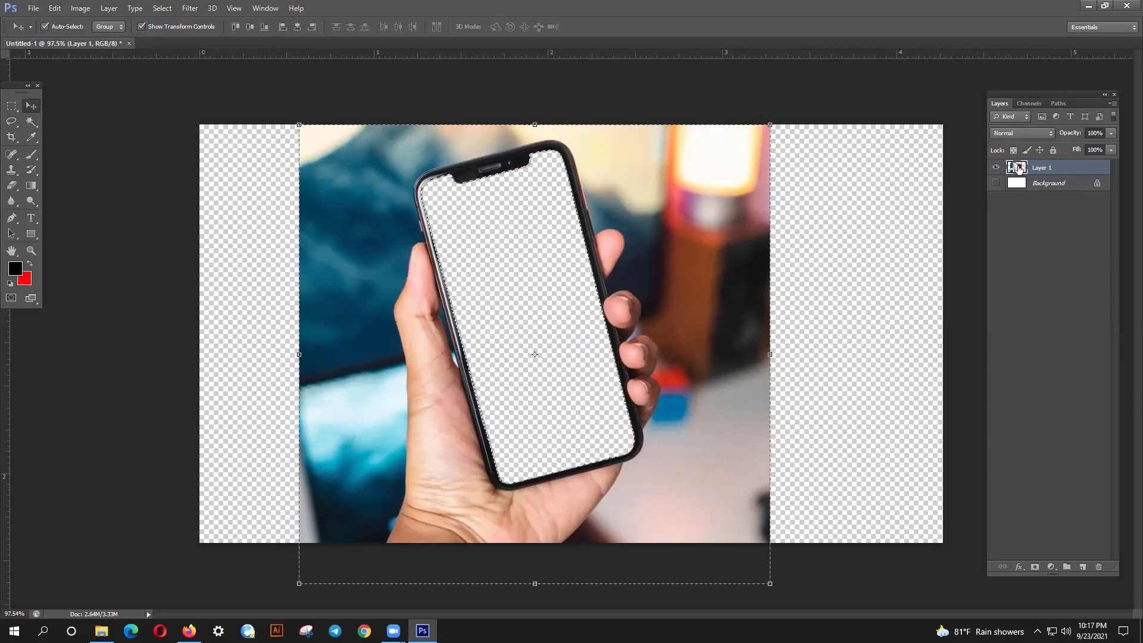
- Deselect, hide Layer 1, and paste the ocean-wallpaper phone photo as Layer 2
left_click(900, 235)
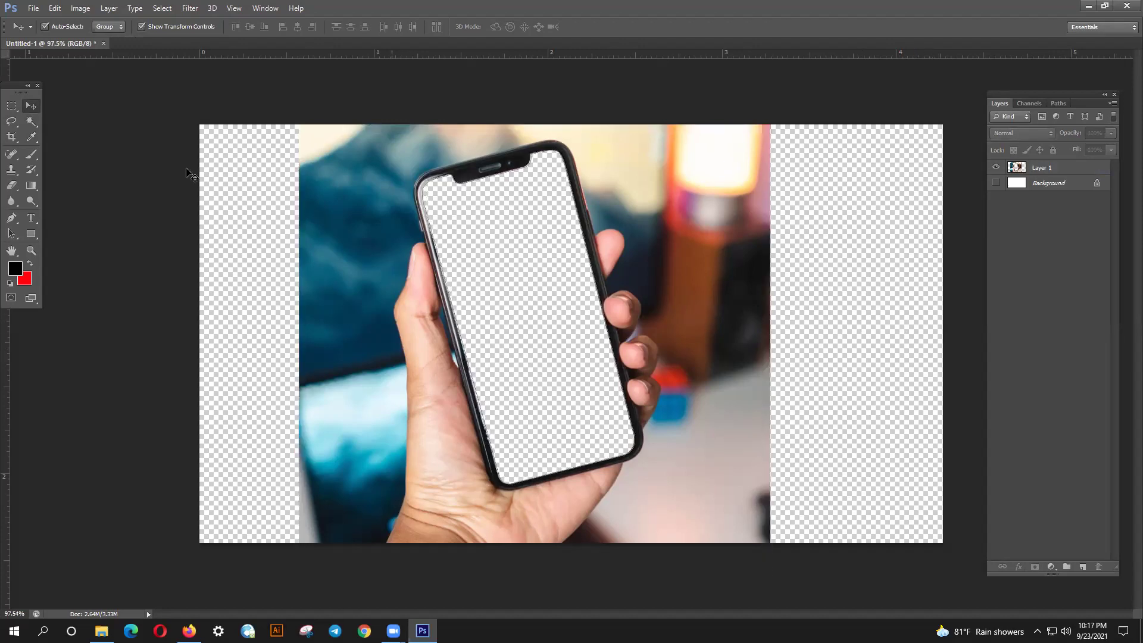
left_click(995, 168)
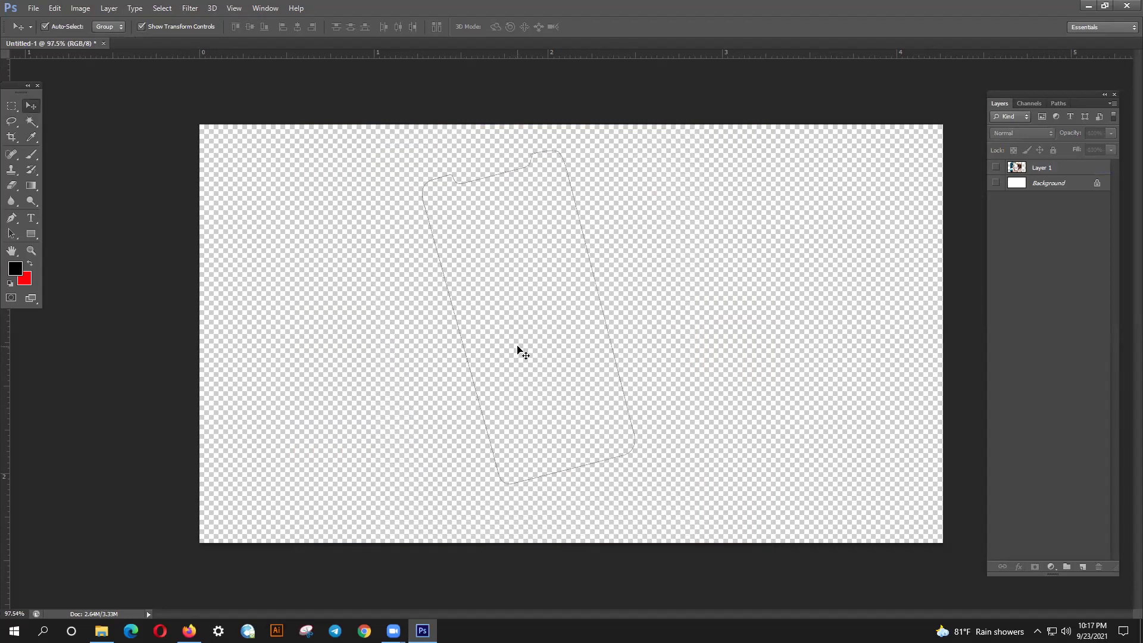
key("ctrl+v")
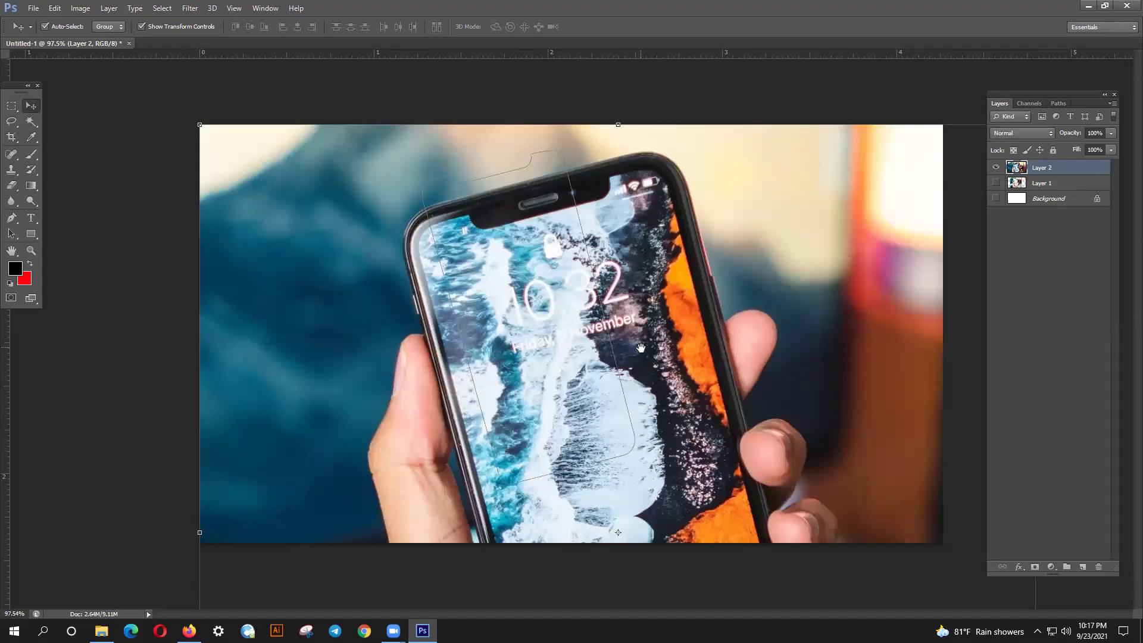
- Scale Layer 2 to about 56% and position it spanning the canvas height near centre
key("ctrl+minus")
key("ctrl+minus")
key("ctrl+minus")
key("ctrl+minus")
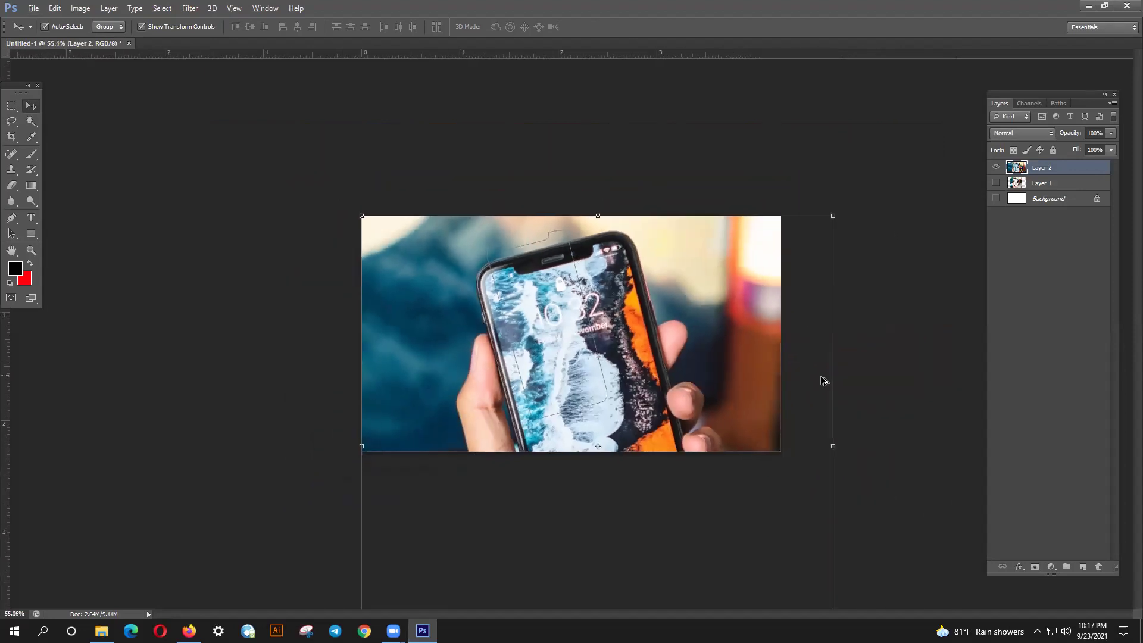
left_click_drag(697, 496, 624, 440)
left_click_drag(627, 362, 599, 309)
key("ctrl+plus")
key("ctrl+plus")
key("ctrl+plus")
left_click_drag(647, 446, 671, 470)
left_click_drag(569, 368, 583, 387)
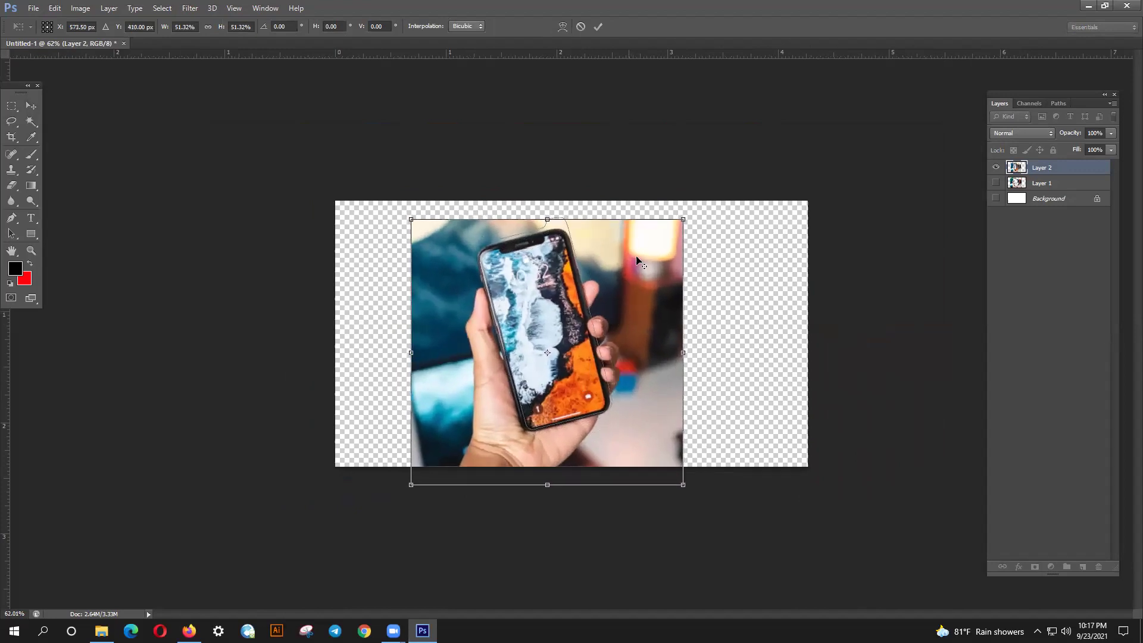
left_click_drag(682, 219, 704, 198)
left_click_drag(520, 302, 521, 295)
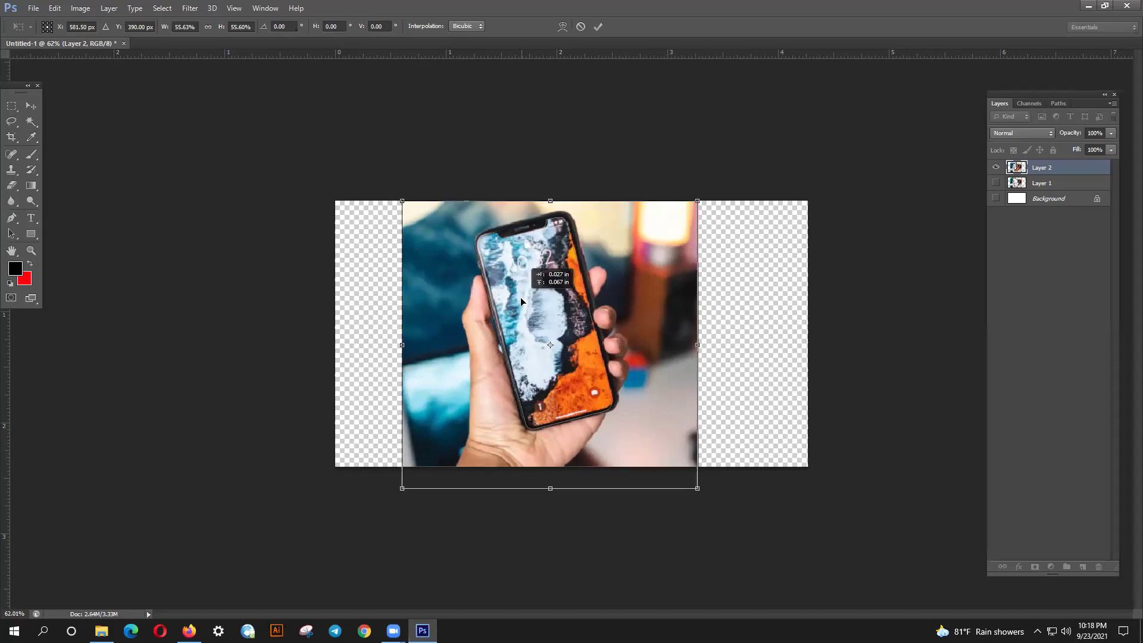
key("Left")
key("Left")
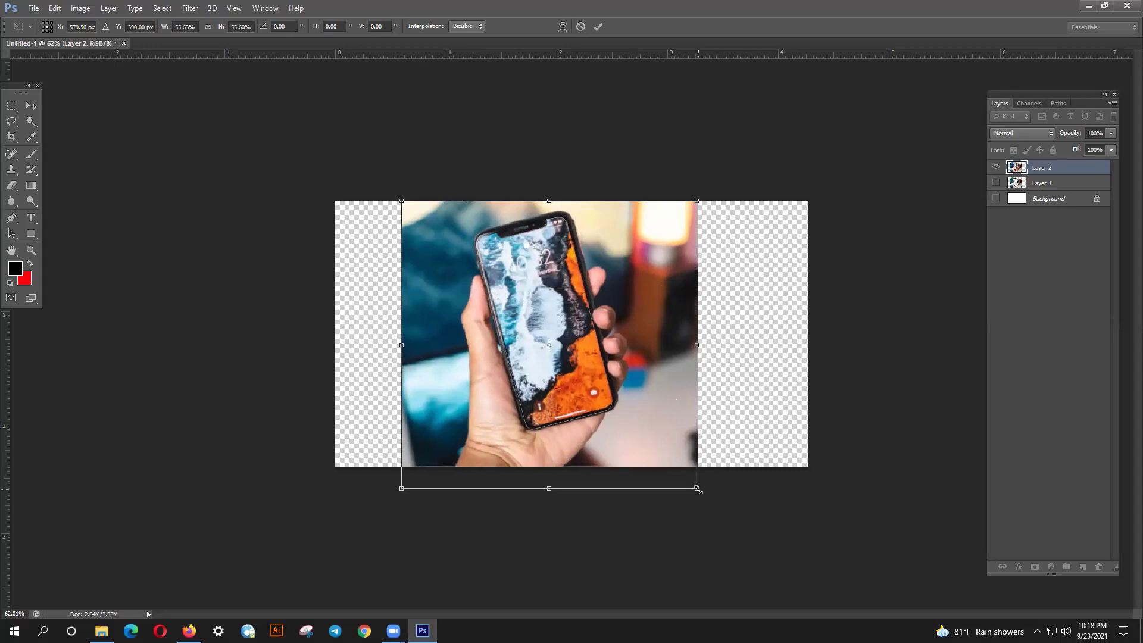
left_click_drag(698, 489, 700, 492)
key("Left")
key("Left")
key("Left")
key("Left")
key("Left")
key("Left")
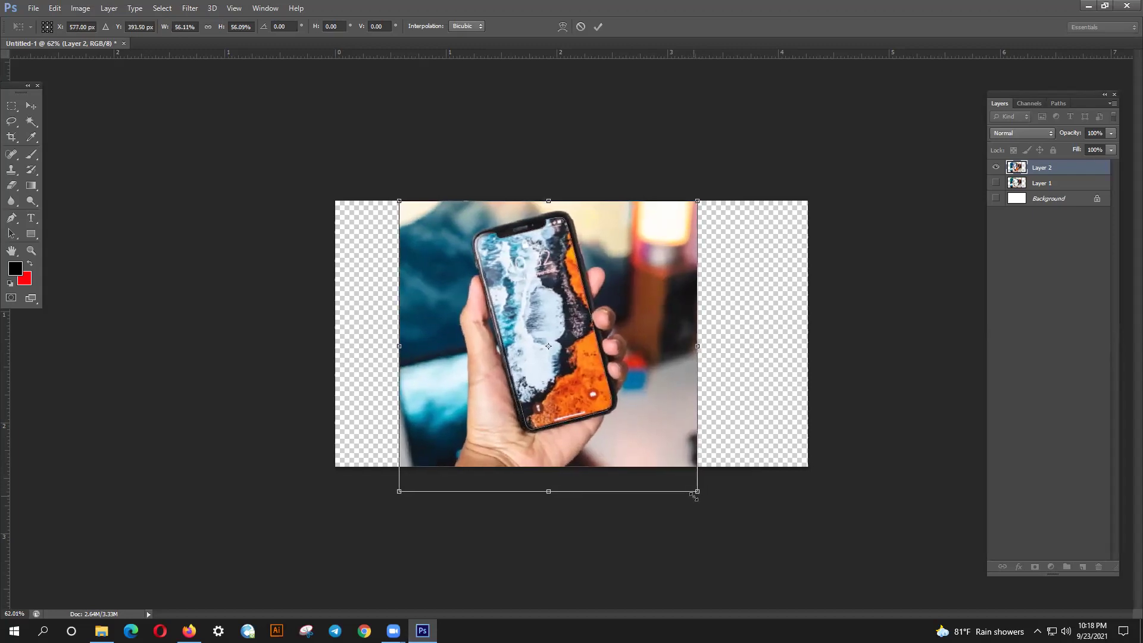
key("Right")
key("Right")
key("Right")
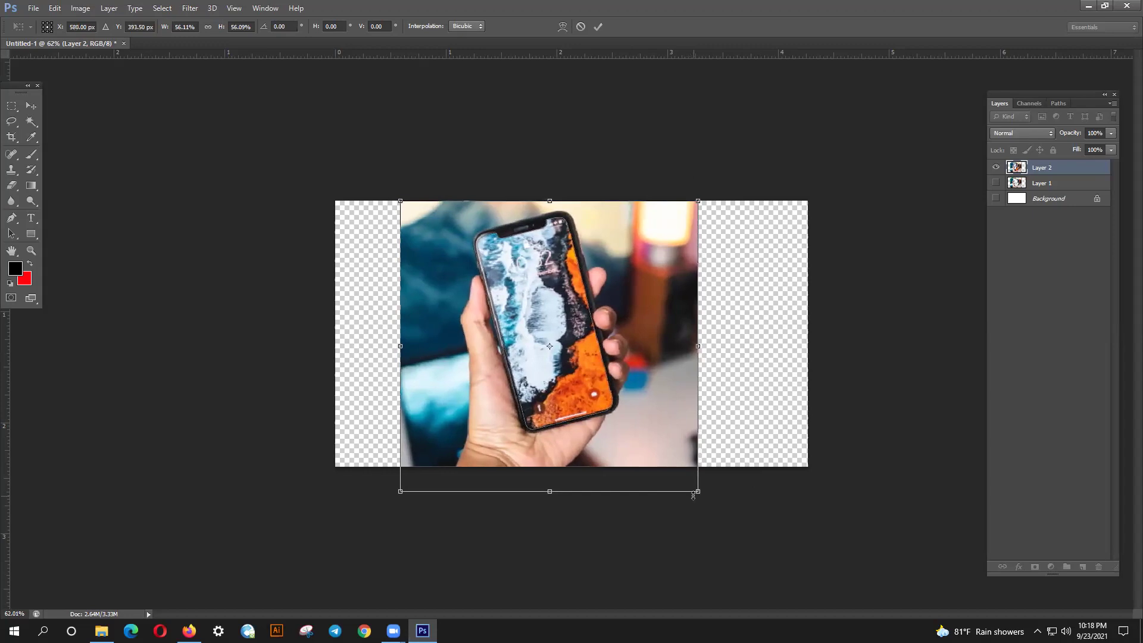
key("Return")
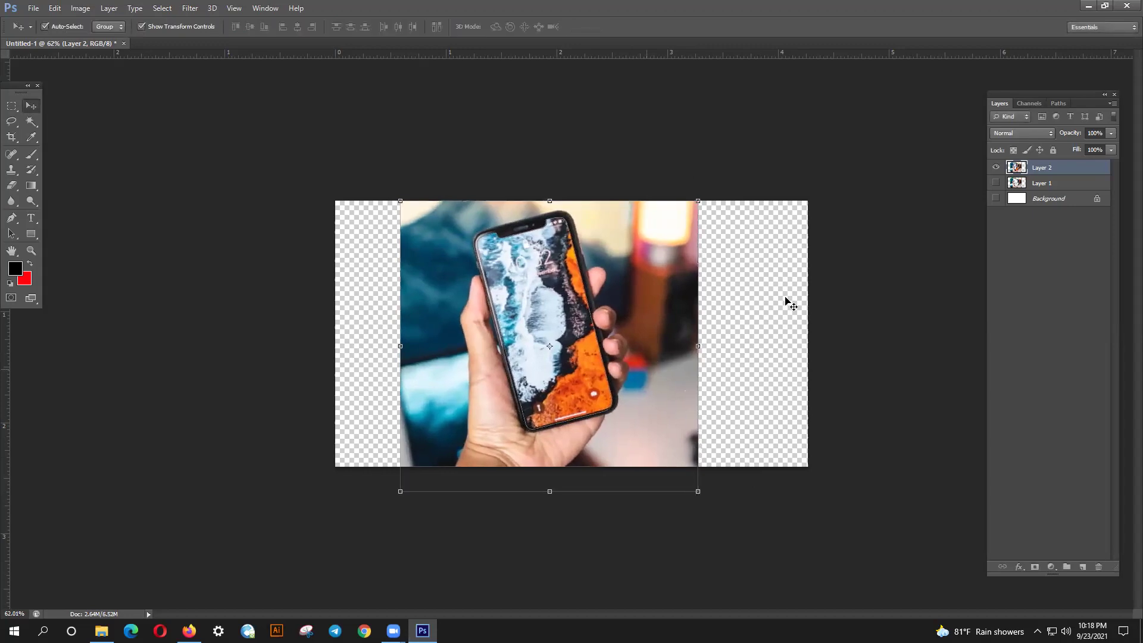
- Add a layer mask from the phone-screen selection, undoing a first attempt and retrying
key("ctrl+shift+d")
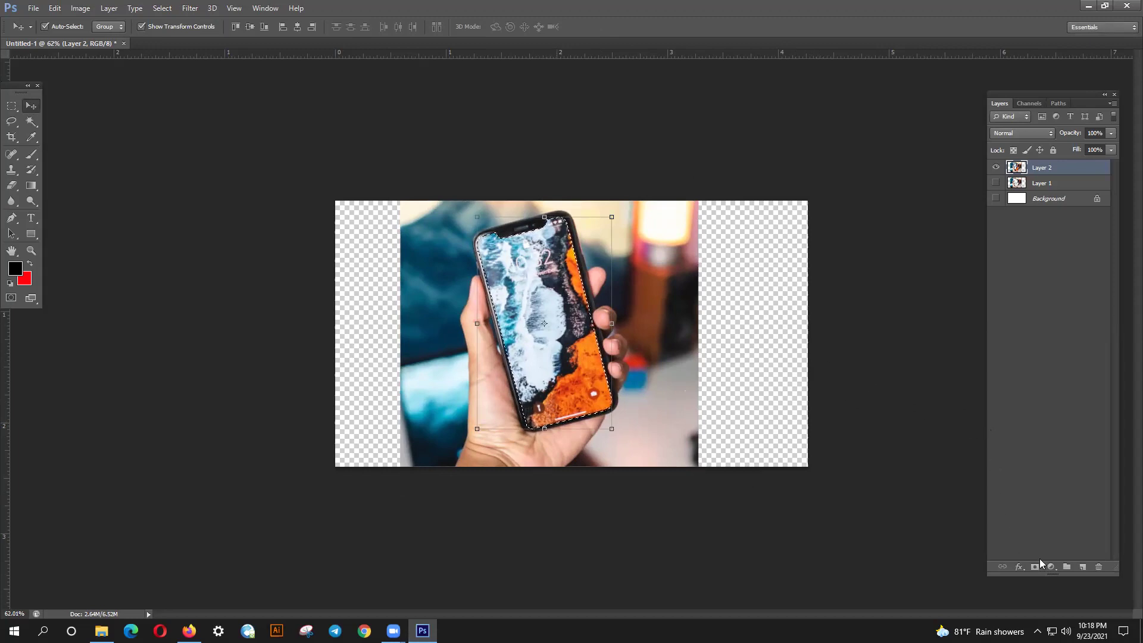
left_click(1038, 568)
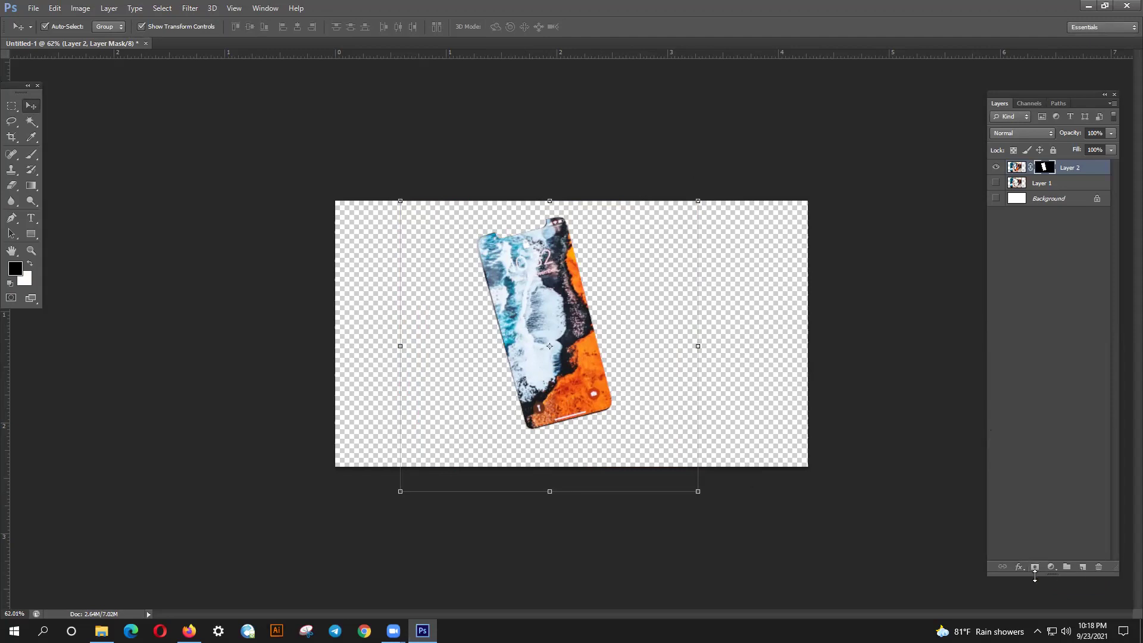
key("ctrl+alt+z")
key("ctrl+alt+z")
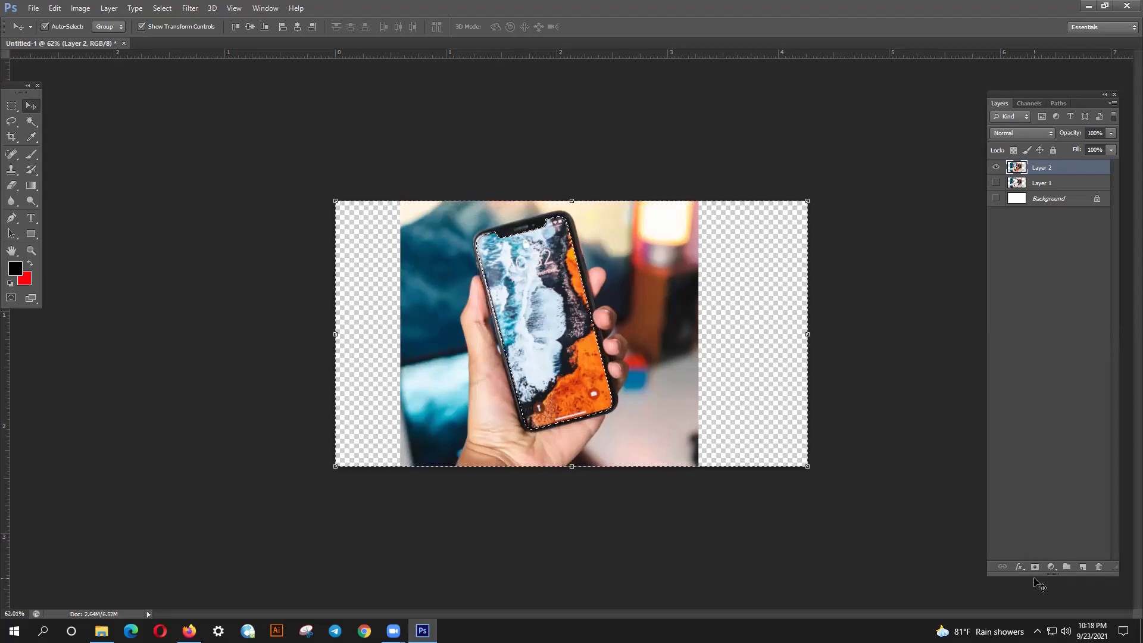
left_click(1037, 568)
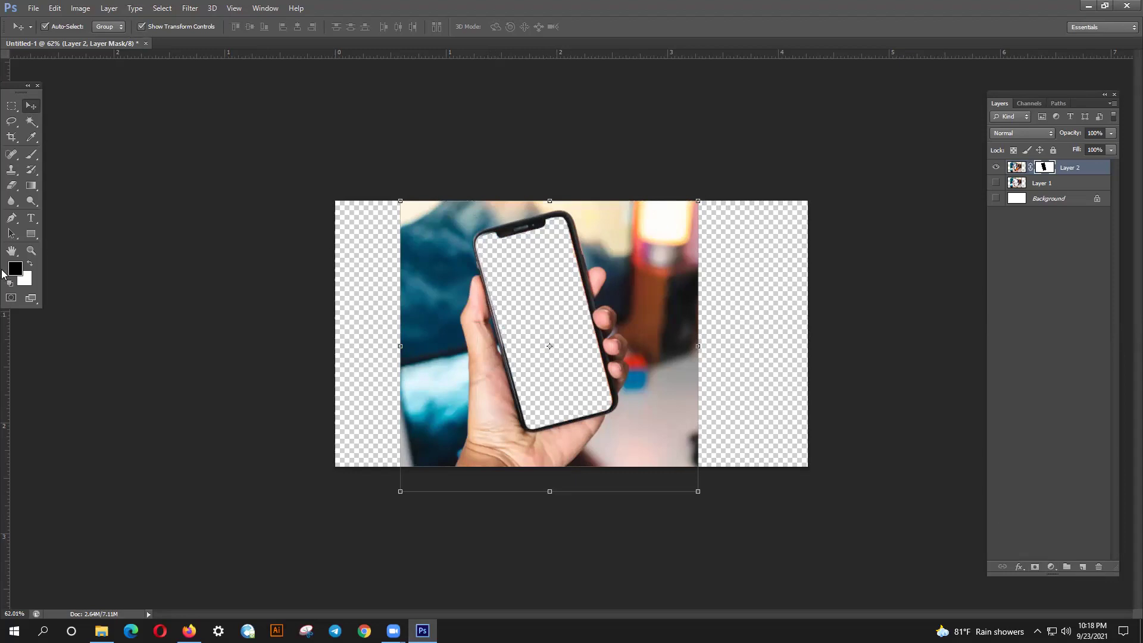
- Move the photo slightly, try a black stroke on the mask, undo it, and switch to white
left_click(31, 155)
left_click_drag(616, 284, 619, 323)
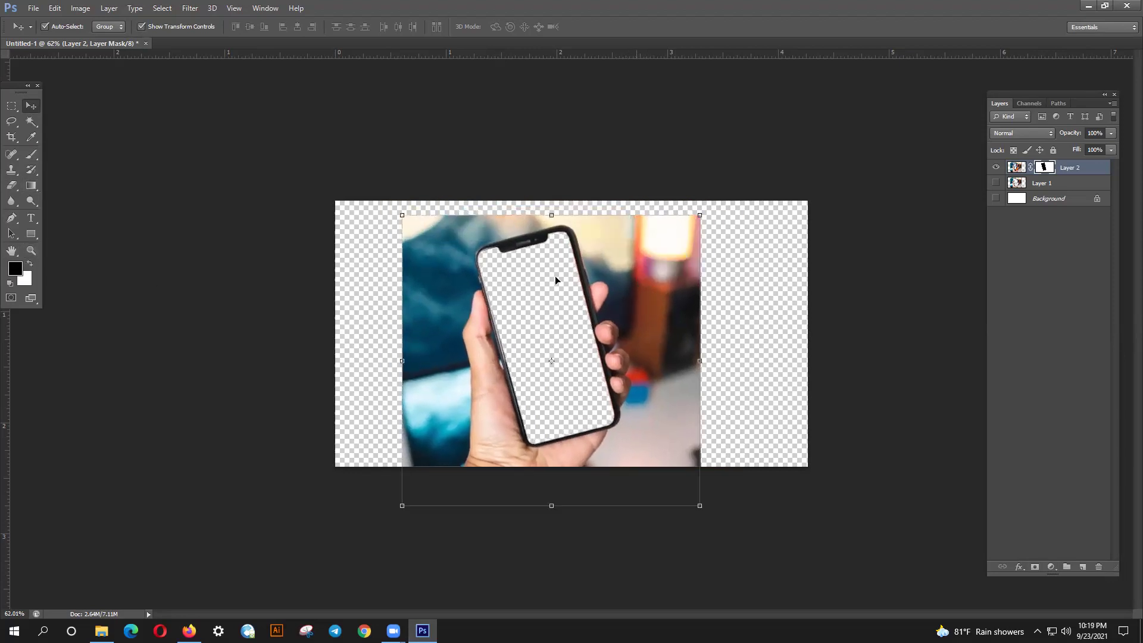
left_click(32, 159)
left_click_drag(530, 306, 501, 321)
key("ctrl+z")
left_click(31, 264)
- Touch up the mask with white inside the screen and black at the top-left fringe
mouse_move(507, 301)
left_mouse_down()
mouse_move(514, 386)
mouse_move(540, 366)
mouse_move(534, 393)
mouse_move(568, 345)
mouse_move(580, 273)
mouse_move(518, 312)
mouse_move(596, 285)
mouse_move(482, 270)
mouse_move(608, 247)
mouse_move(532, 249)
mouse_move(499, 271)
mouse_move(480, 394)
mouse_move(541, 420)
mouse_move(553, 357)
mouse_move(533, 387)
mouse_move(589, 404)
mouse_move(559, 433)
mouse_move(552, 416)
mouse_move(631, 412)
mouse_move(574, 422)
mouse_move(604, 368)
mouse_move(565, 411)
mouse_move(526, 385)
mouse_move(512, 352)
left_mouse_up()
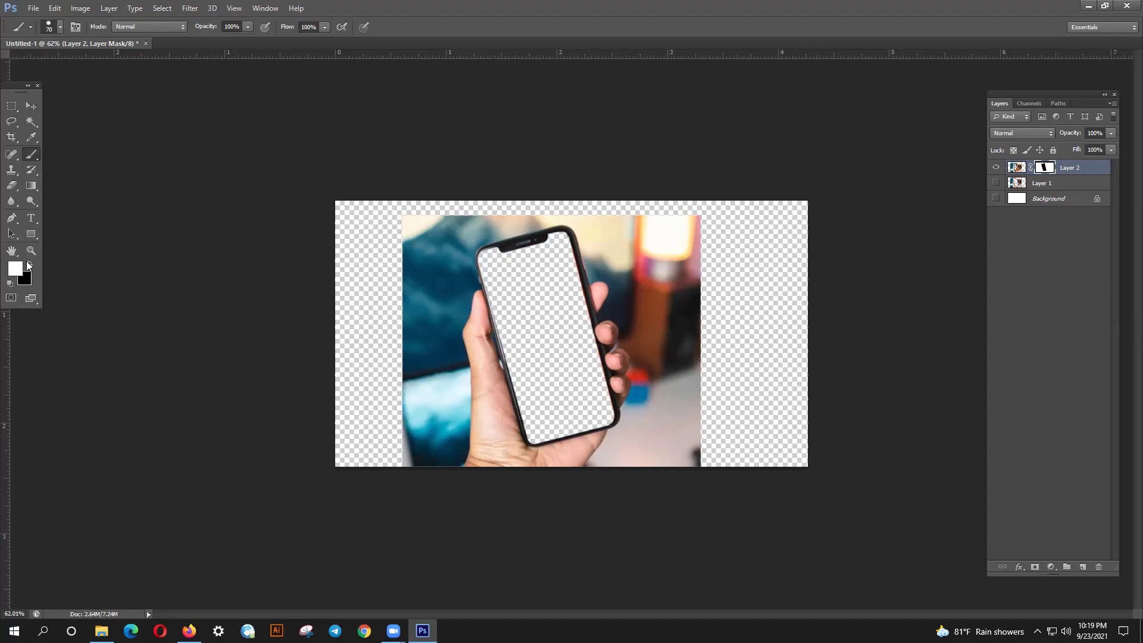
left_click(28, 262)
left_click(485, 268)
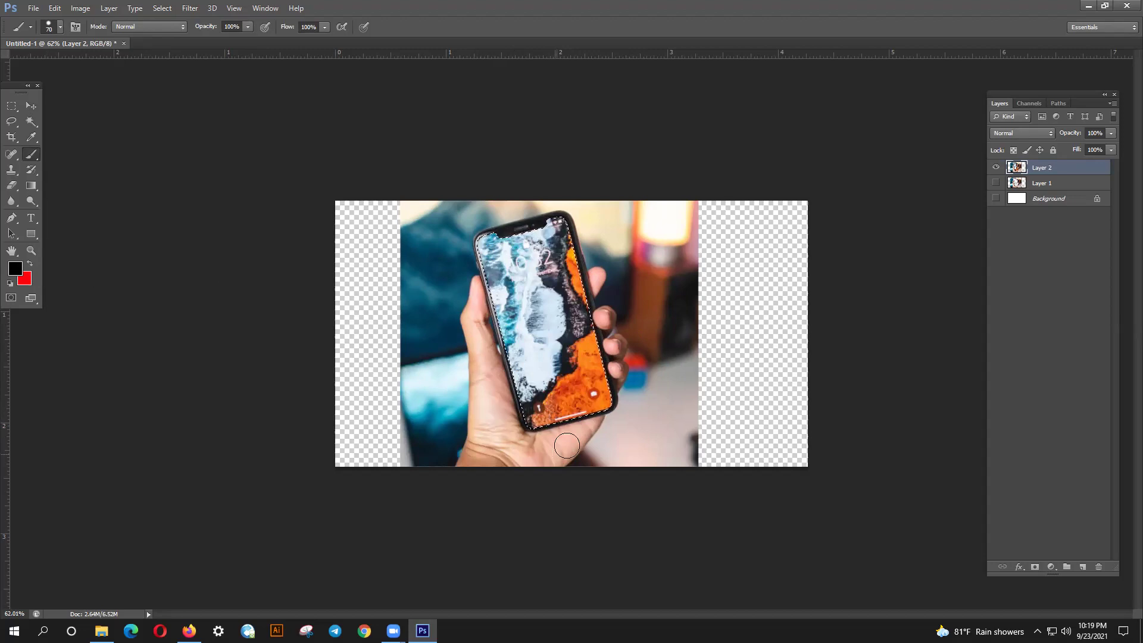
- Redo the mask using the inverted selection so only the phone screen is transparent
left_click(1036, 568)
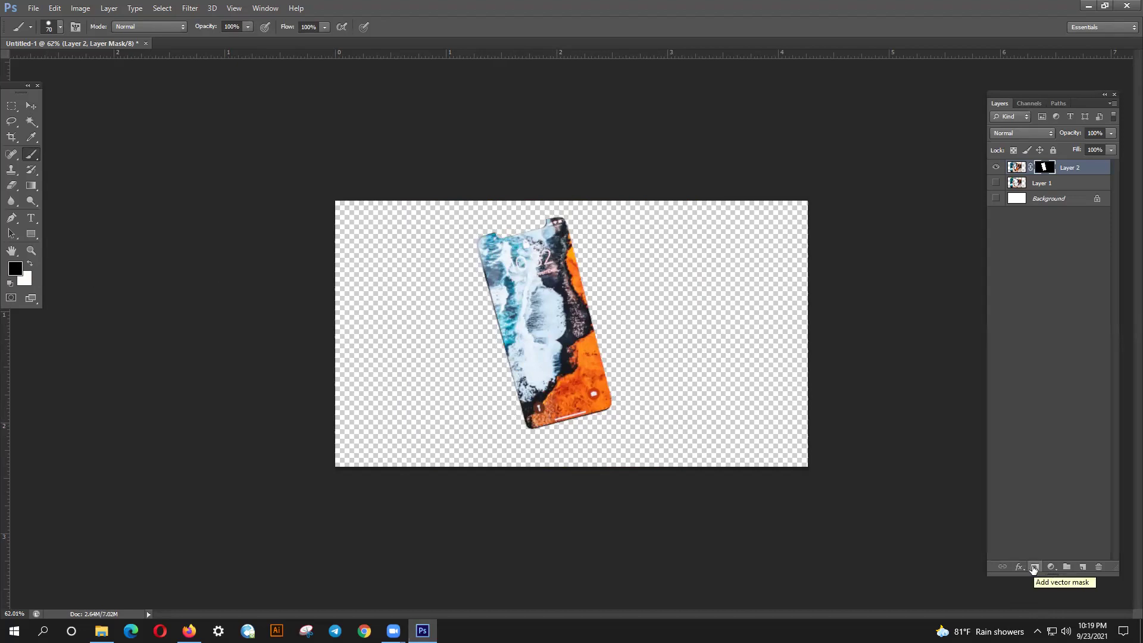
key("ctrl+z")
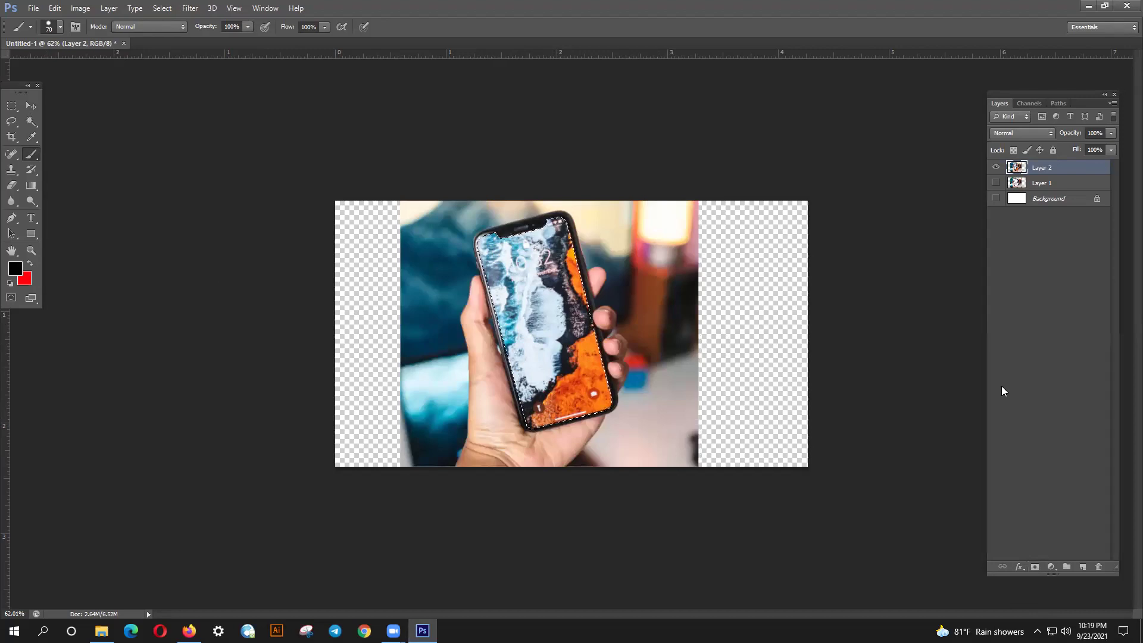
key("ctrl+shift+i")
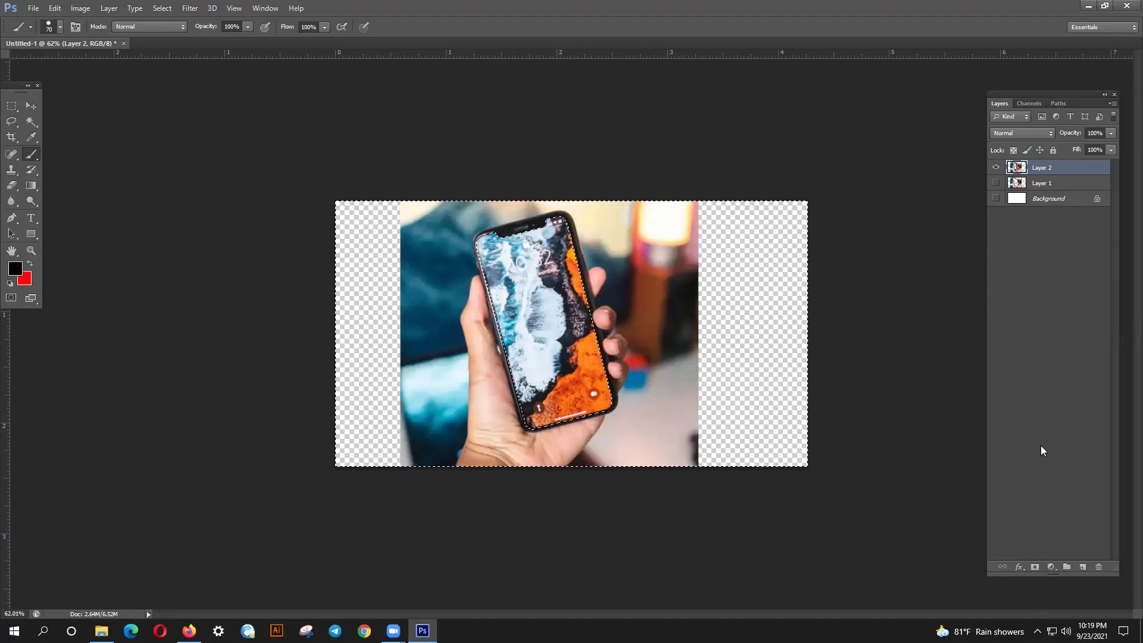
left_click(1036, 566)
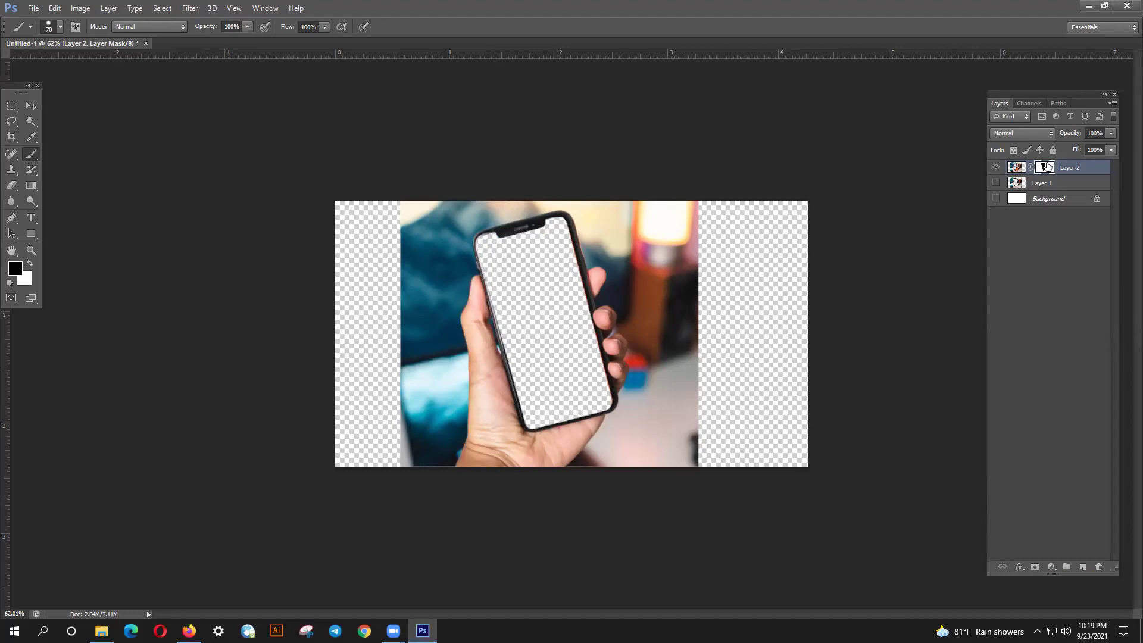
- Delete the old Layer 1 and hide the white Background layer
left_click(1048, 184)
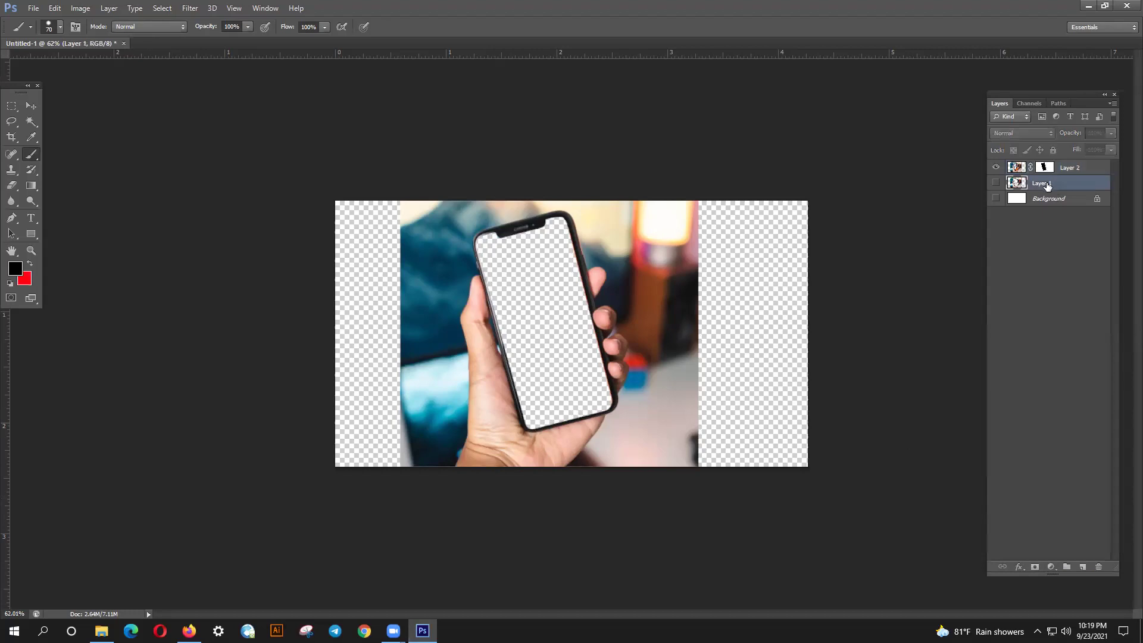
key("Delete")
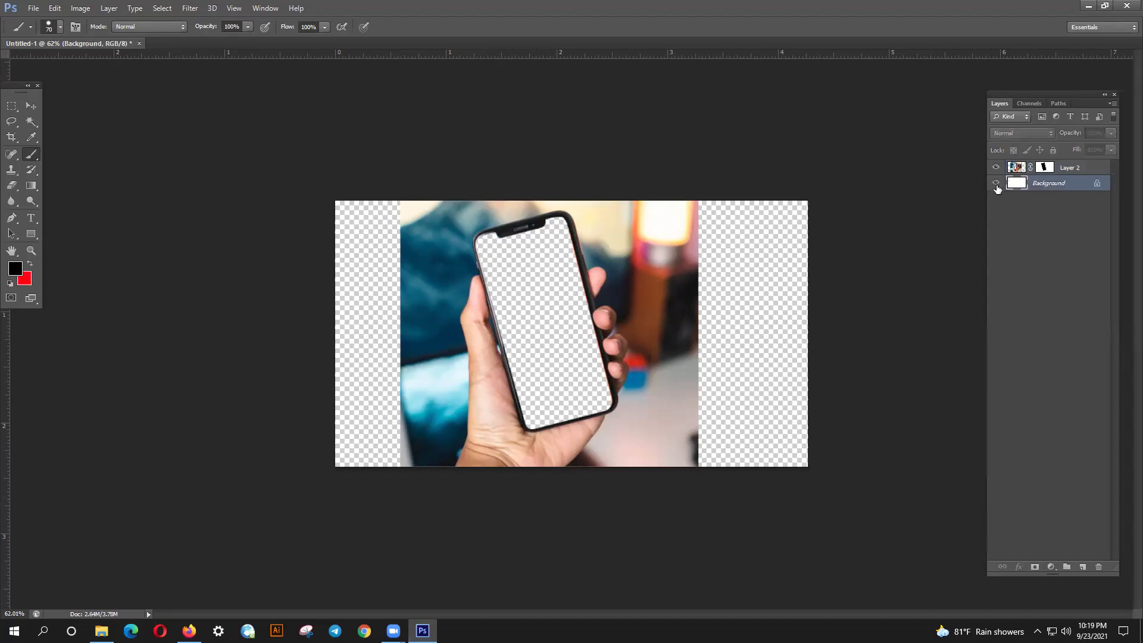
left_click(994, 185)
- Back in the browser, filter the 'mobile on hand' image results to girl photos
left_click(189, 630)
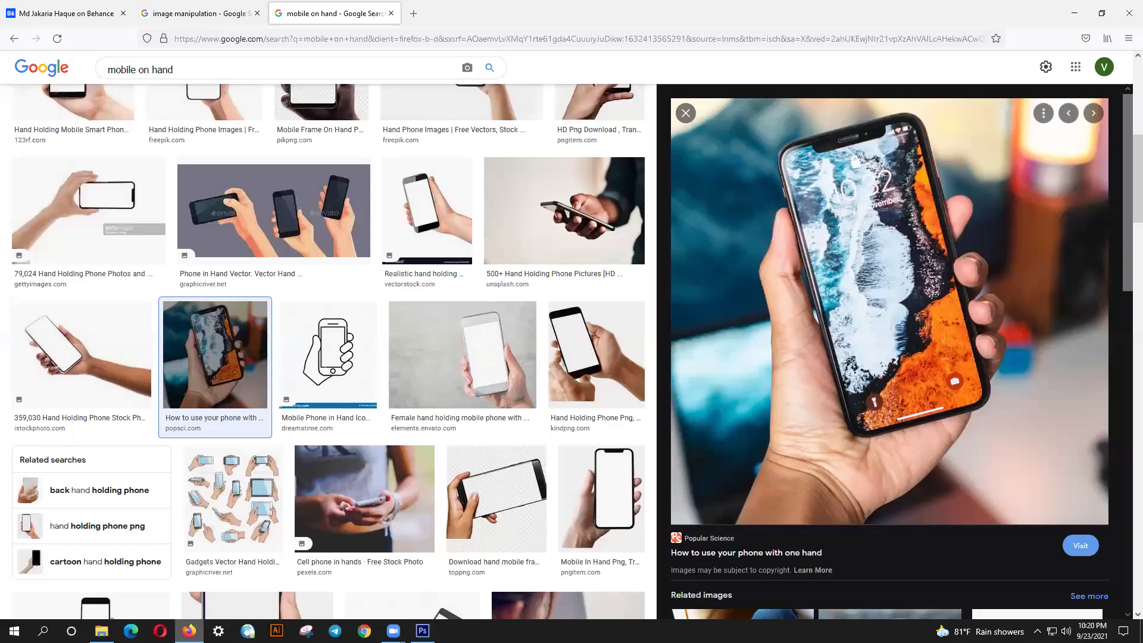
scroll(352, 424, "up", 8)
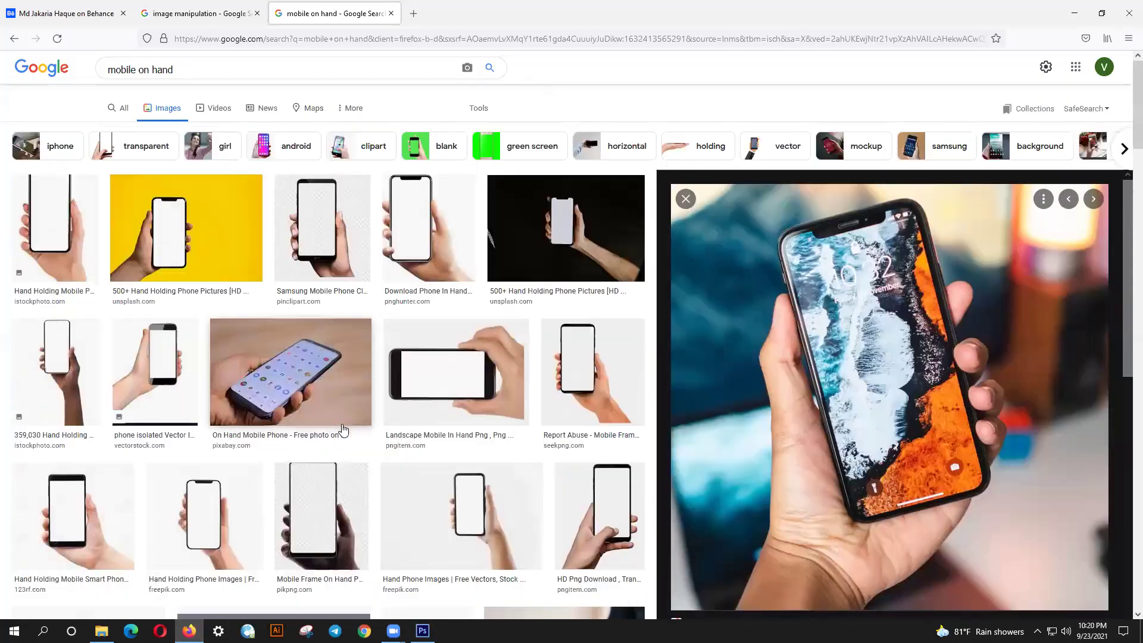
left_click(192, 150)
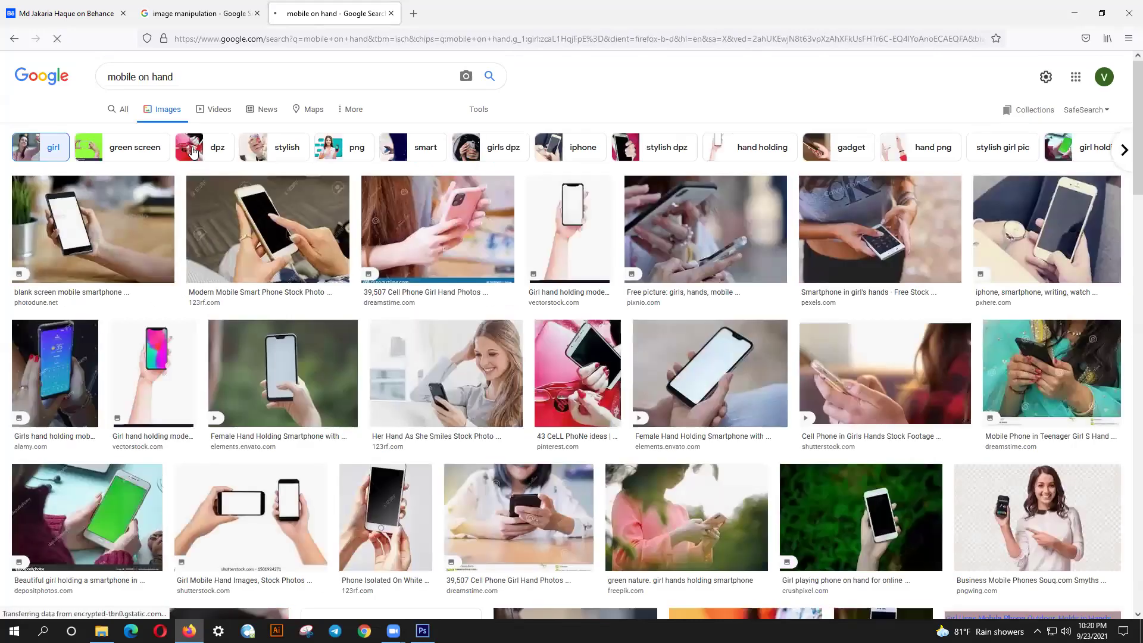
- Scroll down and preview the kindpng 'Girl With Mobile Png' photo of a girl showing a phone
scroll(446, 375, "down", 5)
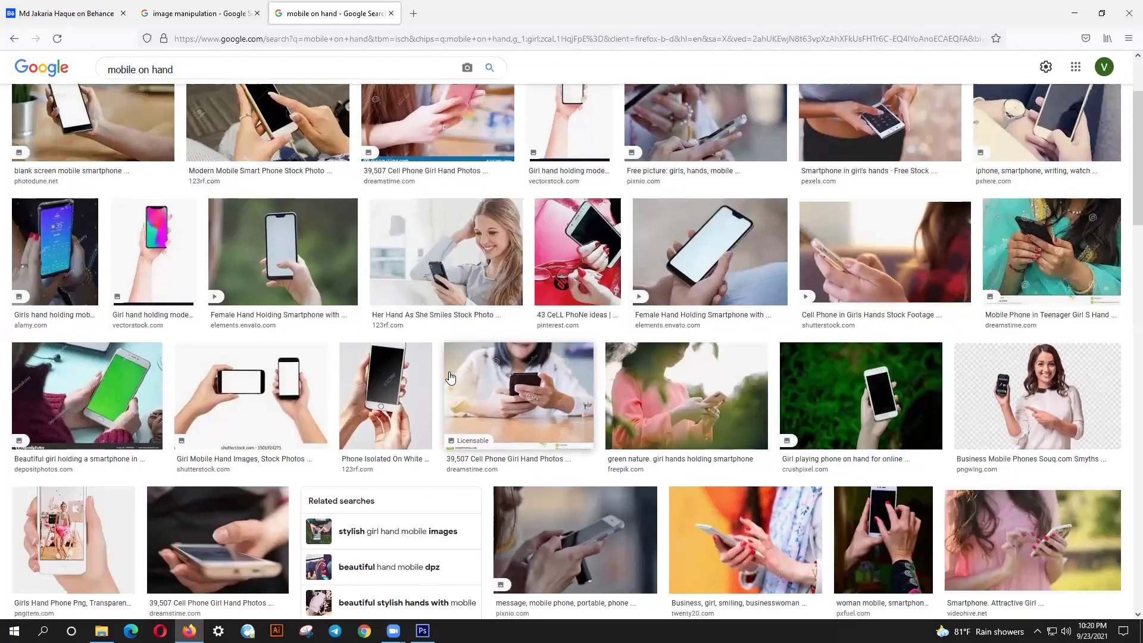
scroll(450, 377, "down", 5)
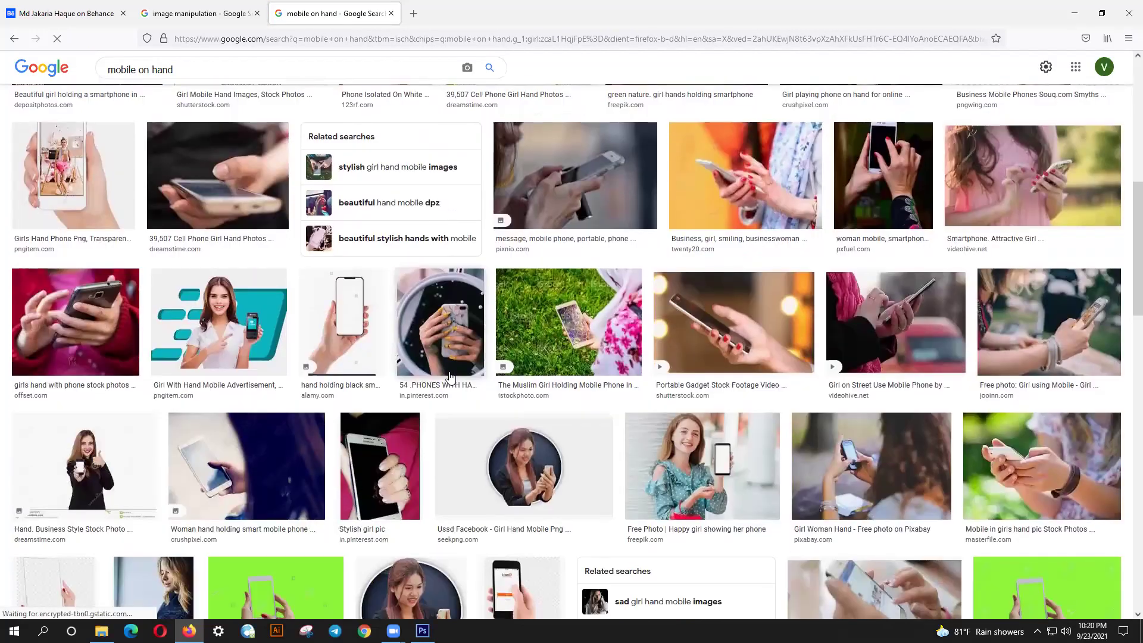
scroll(450, 377, "down", 5)
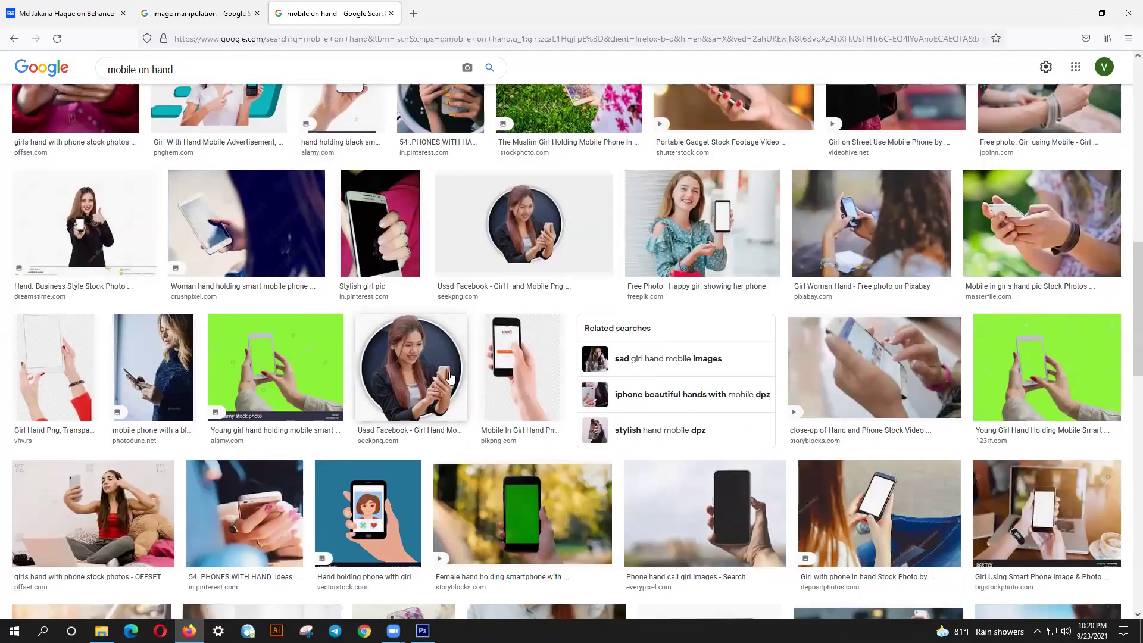
scroll(450, 377, "down", 6)
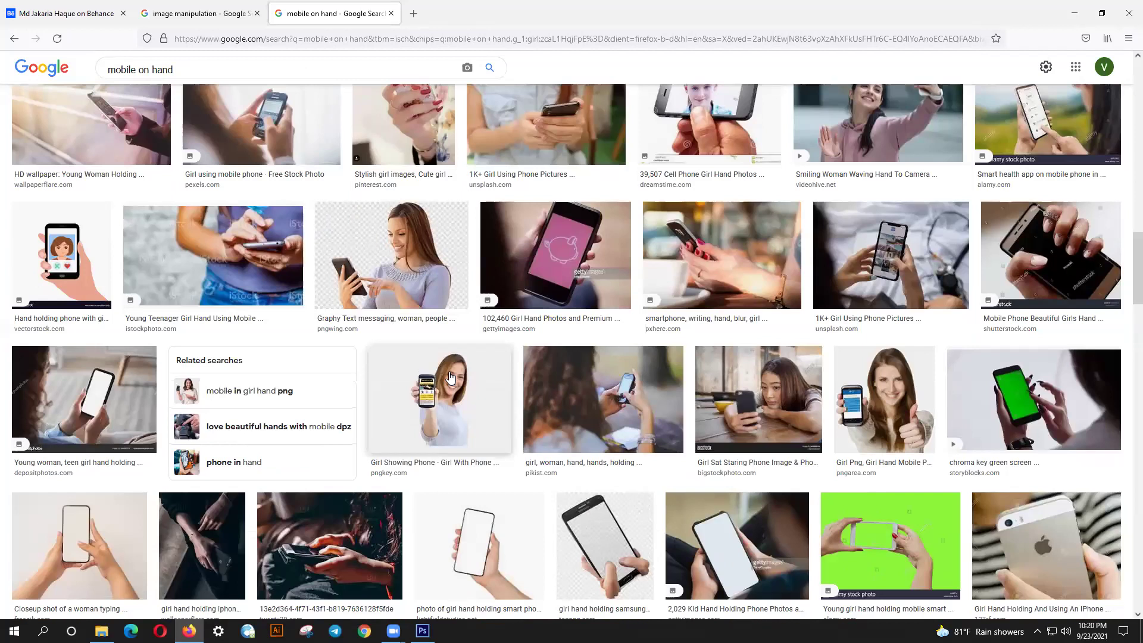
scroll(450, 376, "down", 7)
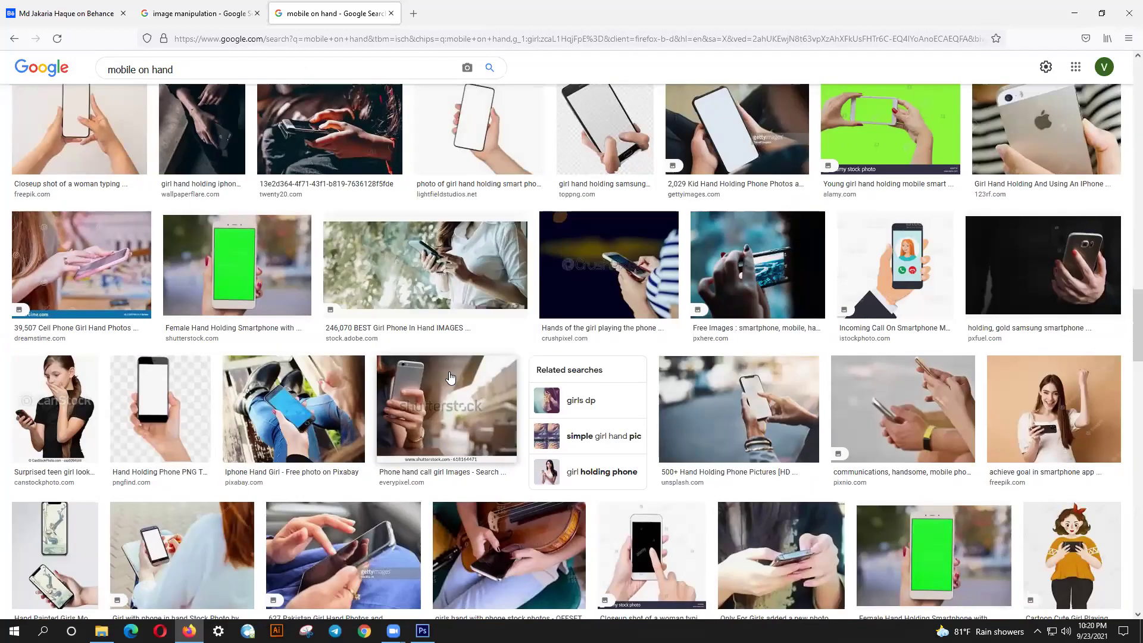
scroll(451, 376, "down", 4)
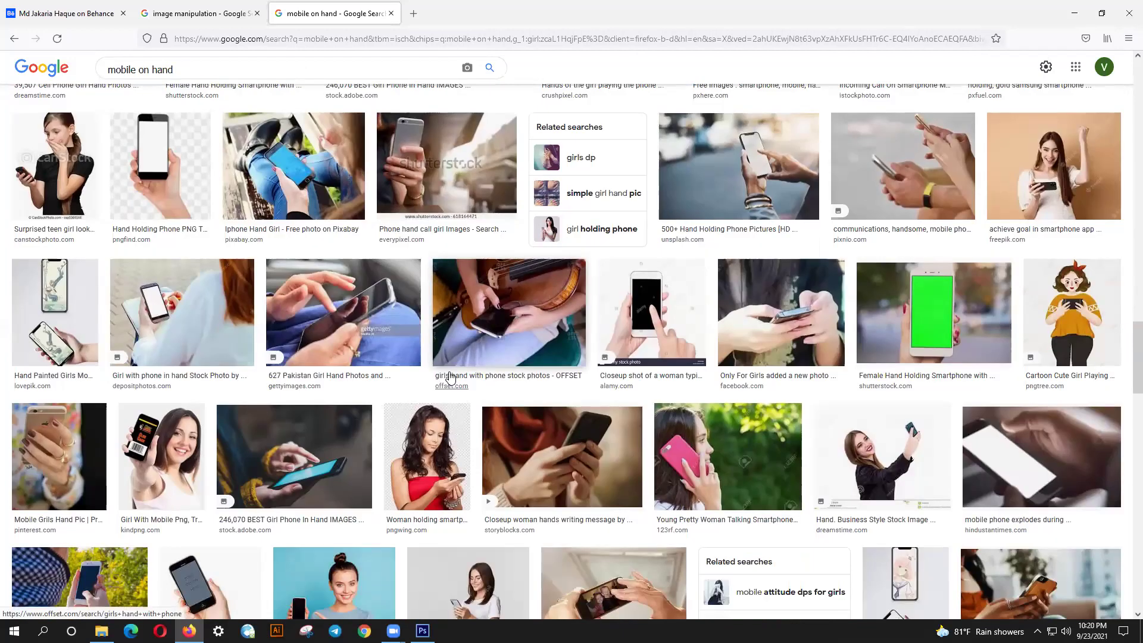
left_click(185, 471)
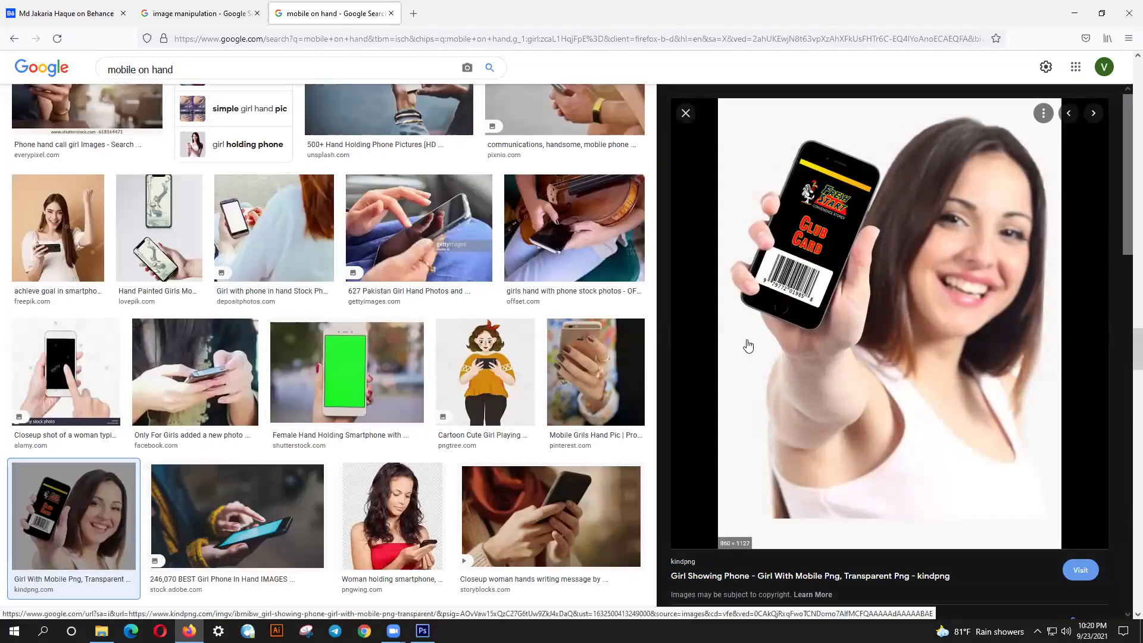
- Scroll the results and preview the businesswoman holding her phone up
scroll(748, 346, "down", 9)
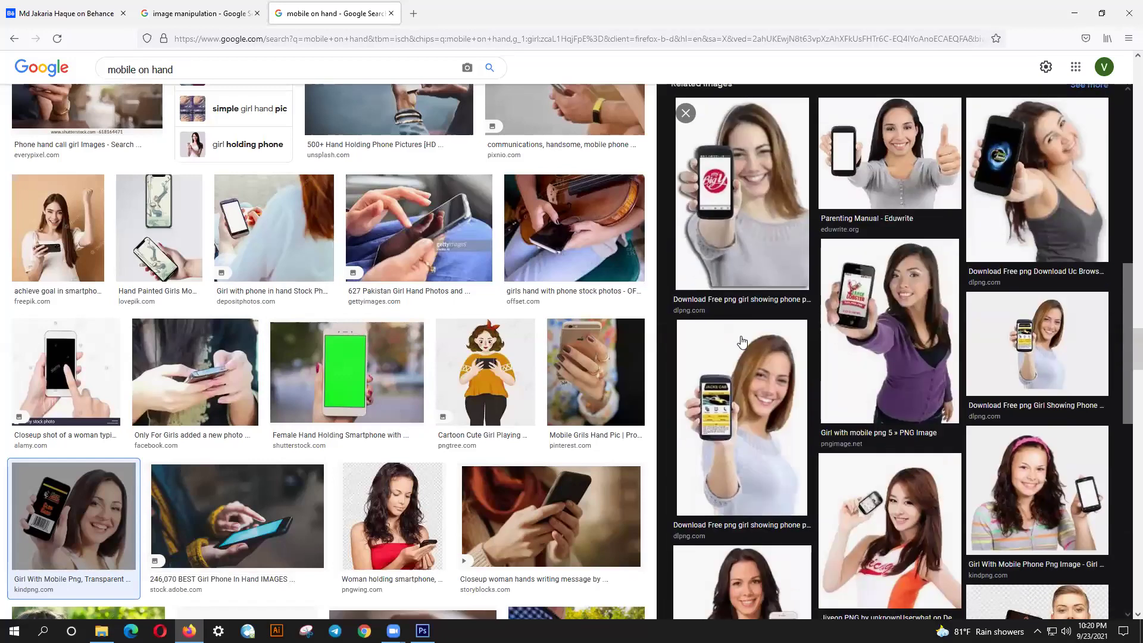
scroll(742, 341, "down", 3)
scroll(742, 341, "down", 3)
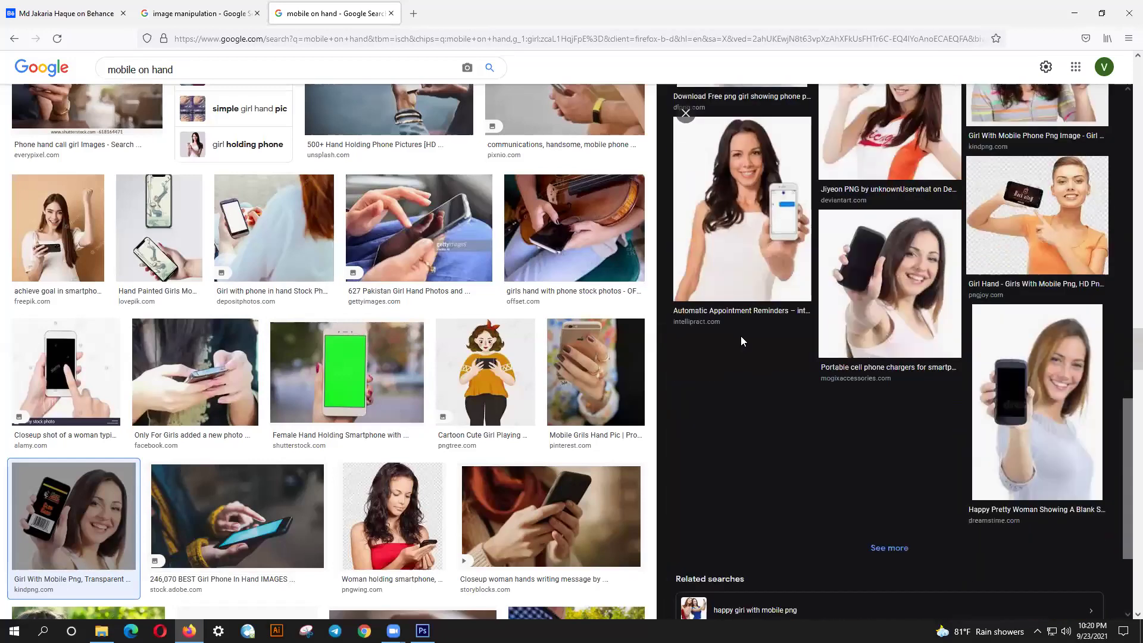
scroll(740, 337, "down", 3)
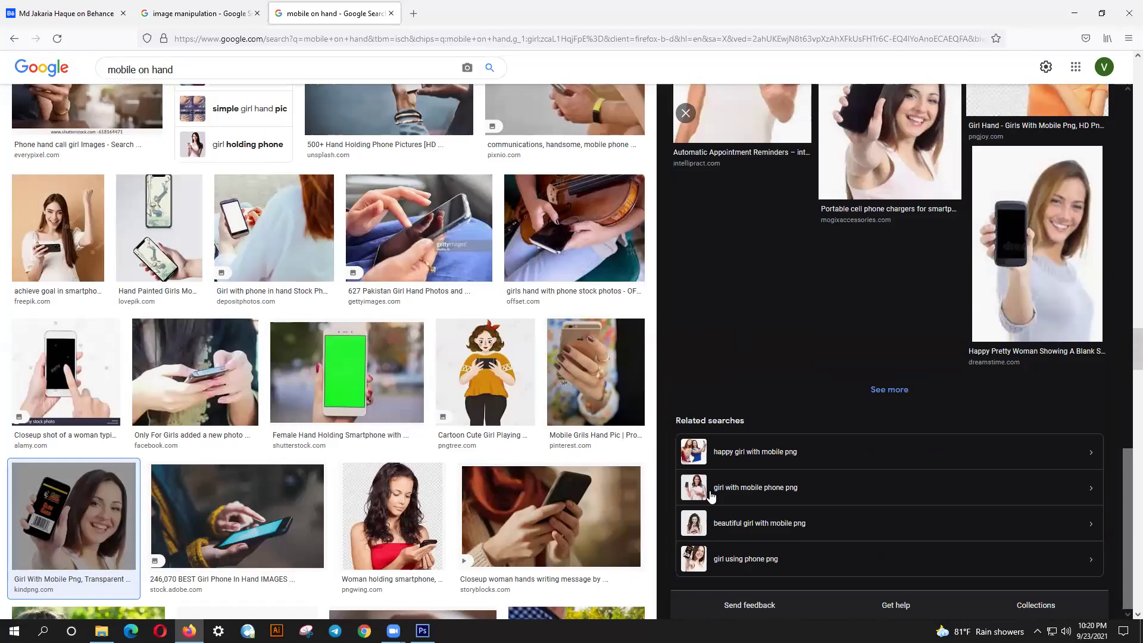
scroll(523, 491, "down", 4)
scroll(522, 491, "down", 1)
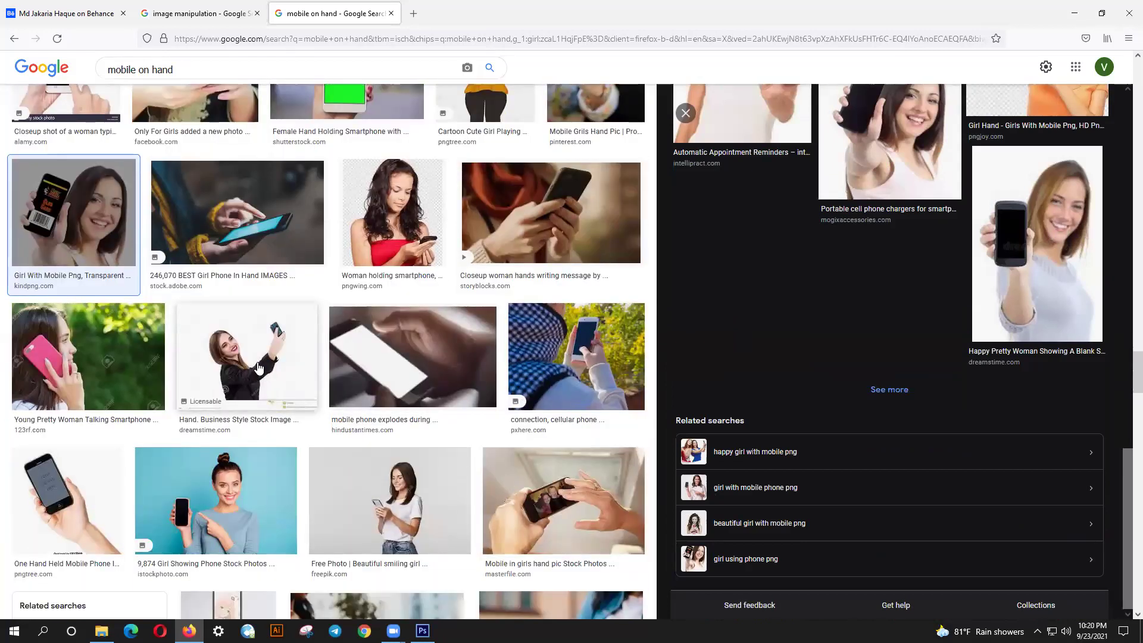
left_click(259, 369)
- Open the alamy college-student selfie in the preview panel
scroll(955, 373, "down", 2)
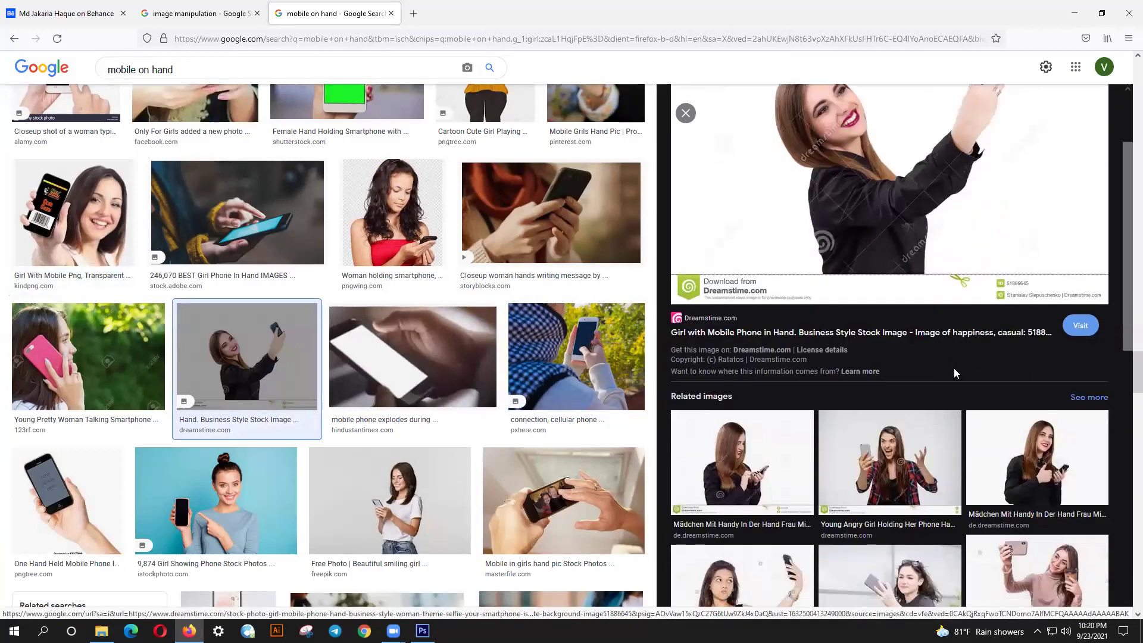
scroll(955, 373, "down", 3)
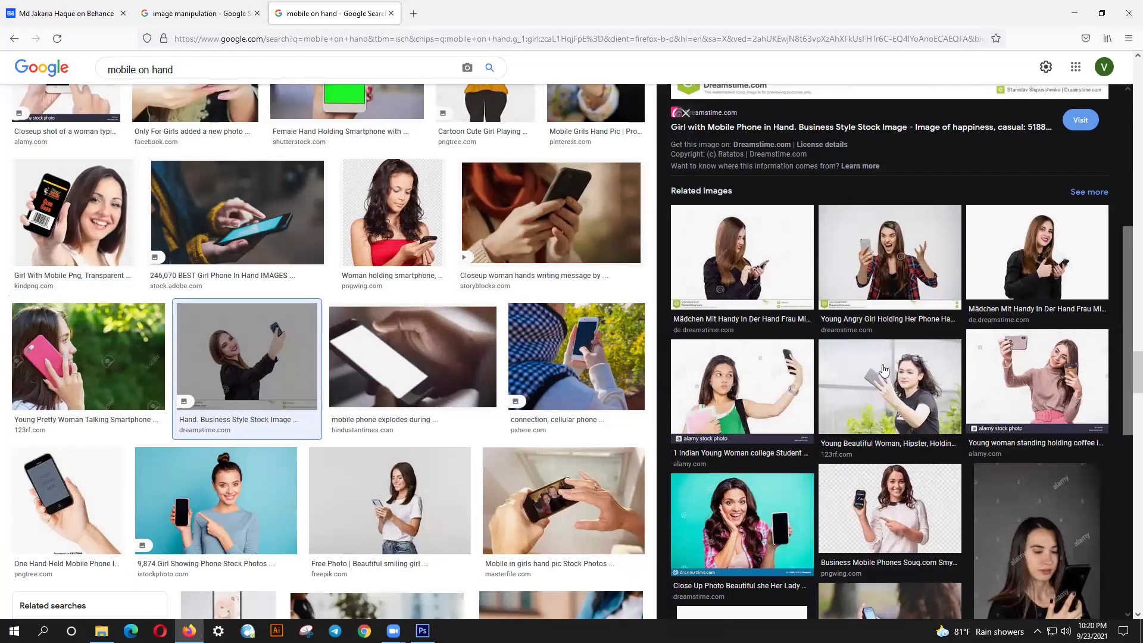
left_click(794, 370)
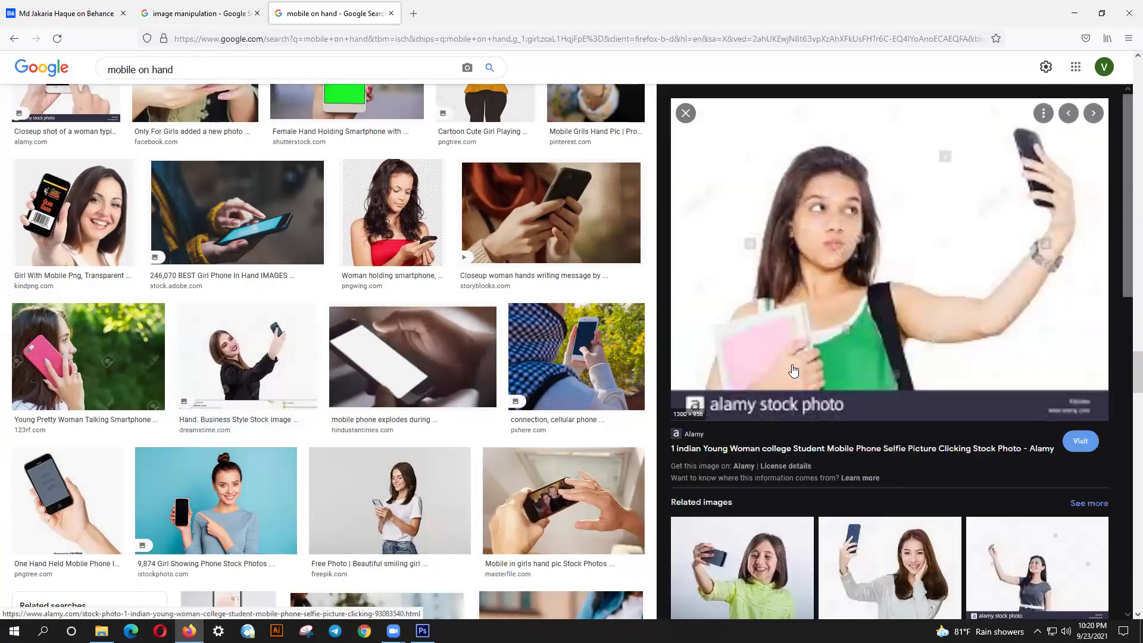
- Show 'See more' related images for that selfie and scroll back to the top
scroll(794, 371, "down", 2)
scroll(794, 370, "down", 2)
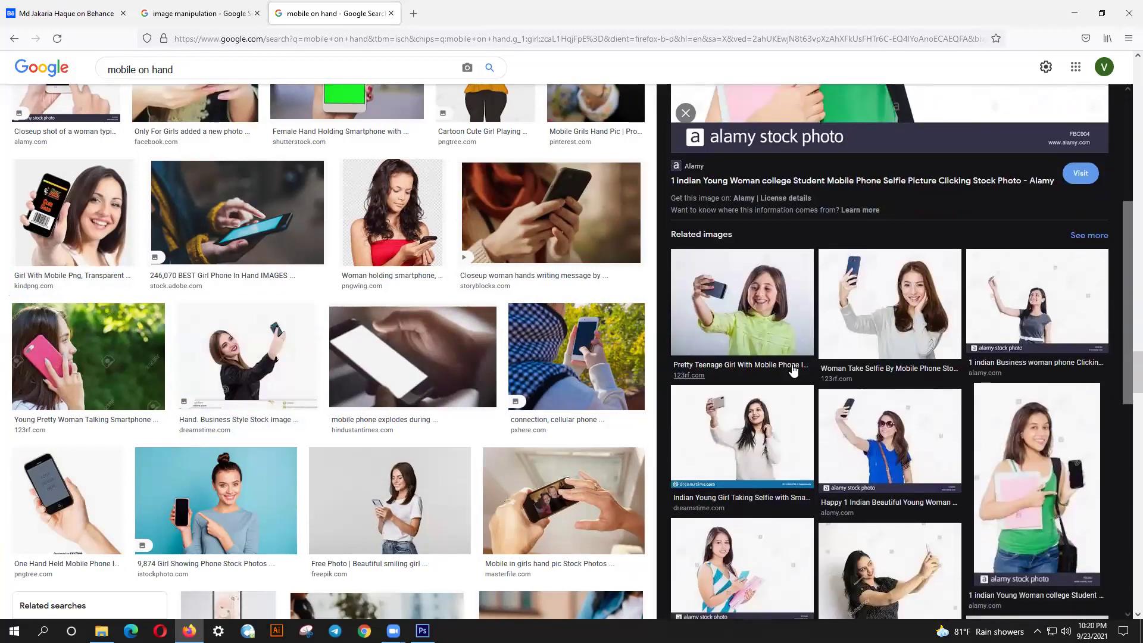
scroll(793, 371, "down", 2)
scroll(794, 370, "down", 4)
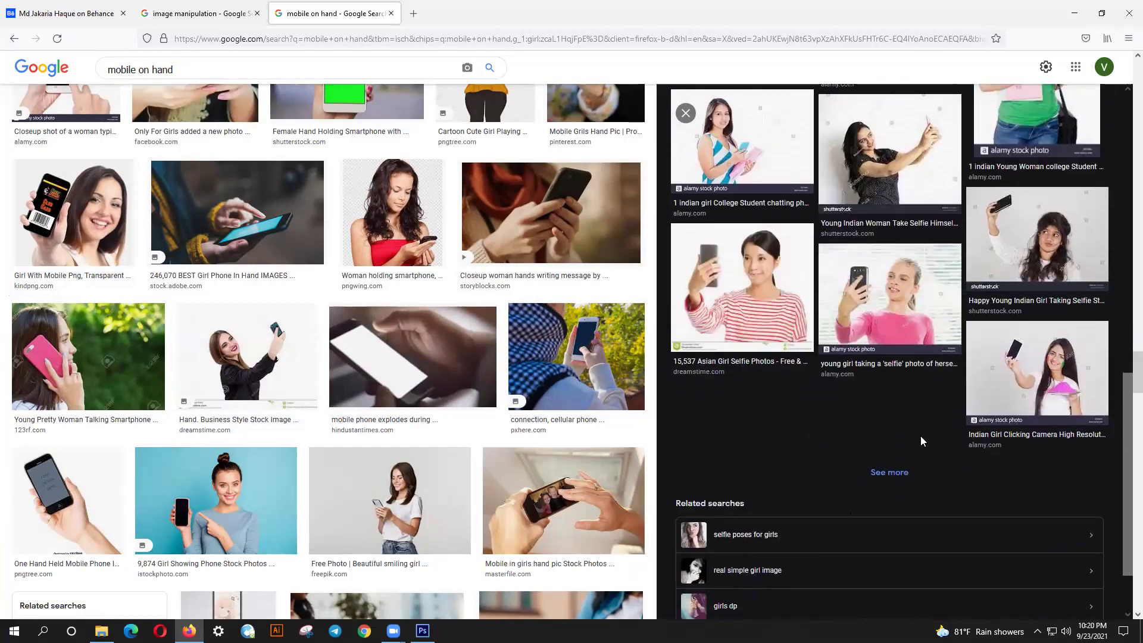
left_click(901, 465)
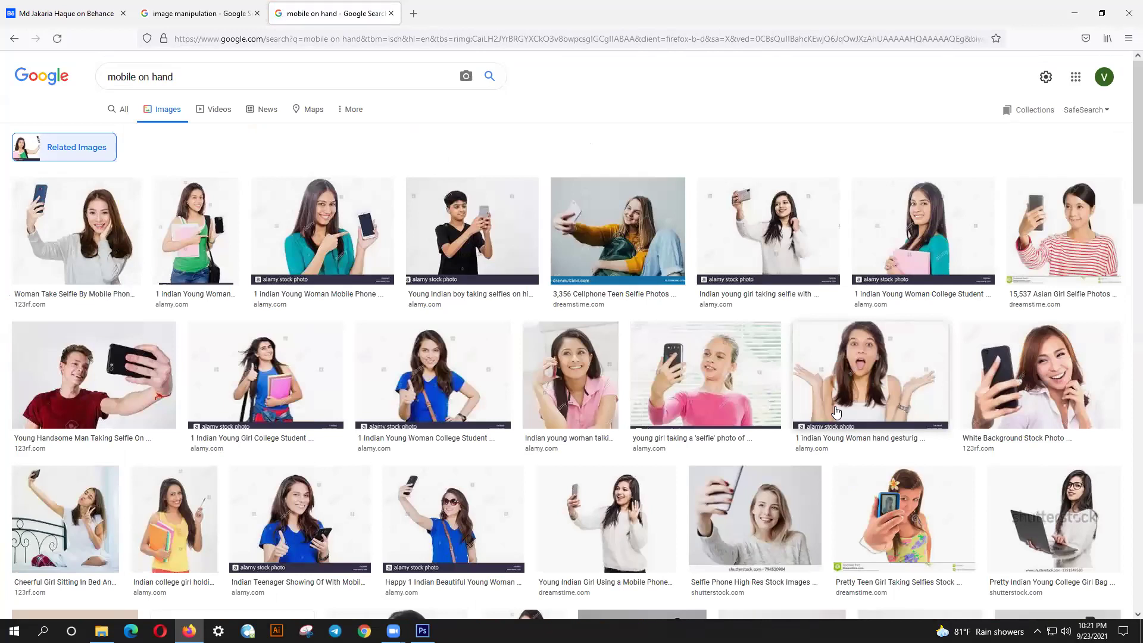
scroll(836, 411, "down", 2)
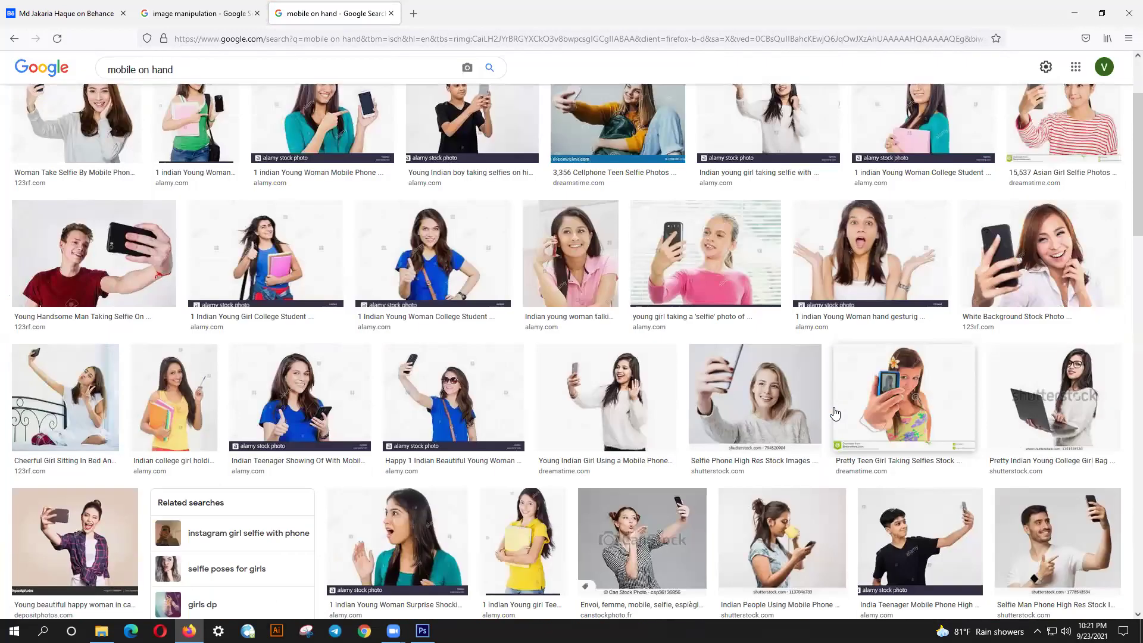
scroll(835, 414, "down", 2)
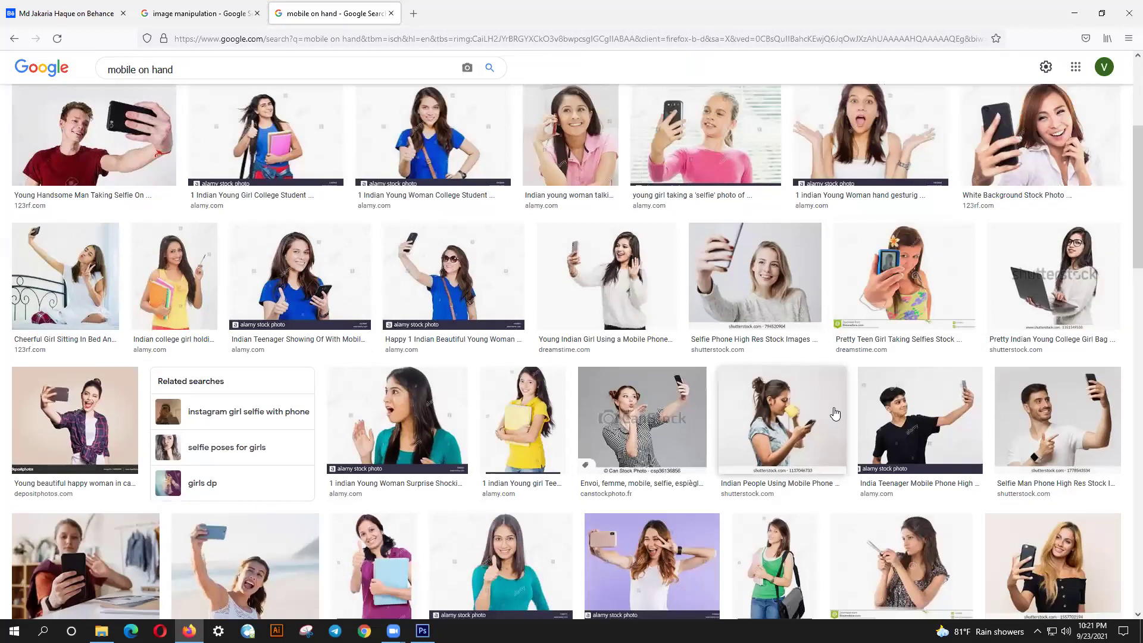
scroll(835, 413, "down", 1)
scroll(835, 413, "down", 1)
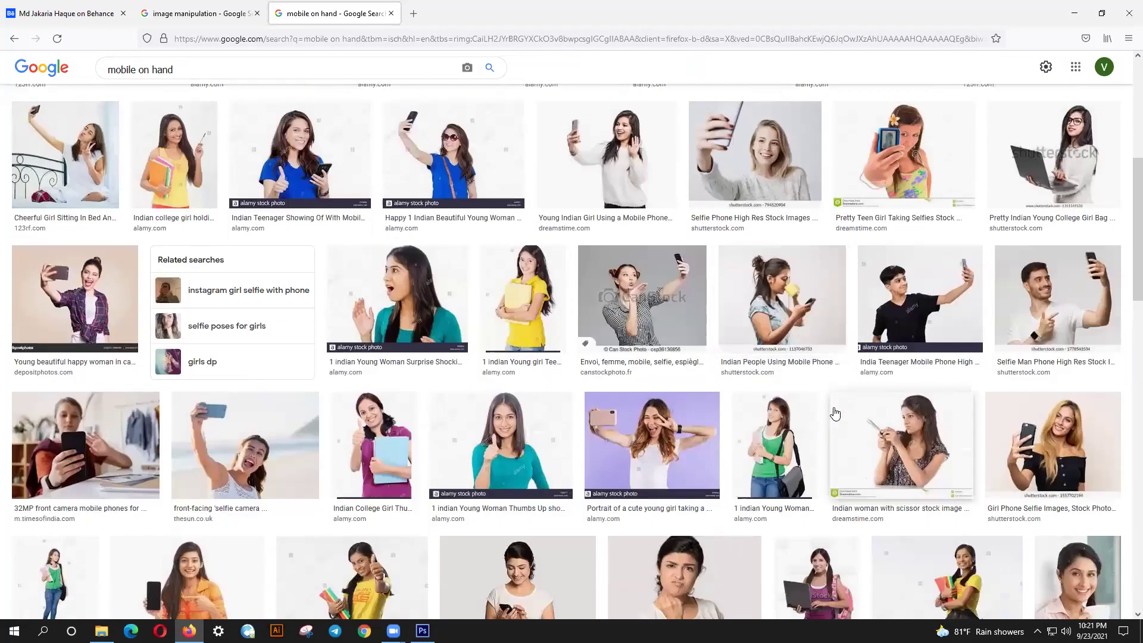
scroll(835, 413, "down", 1)
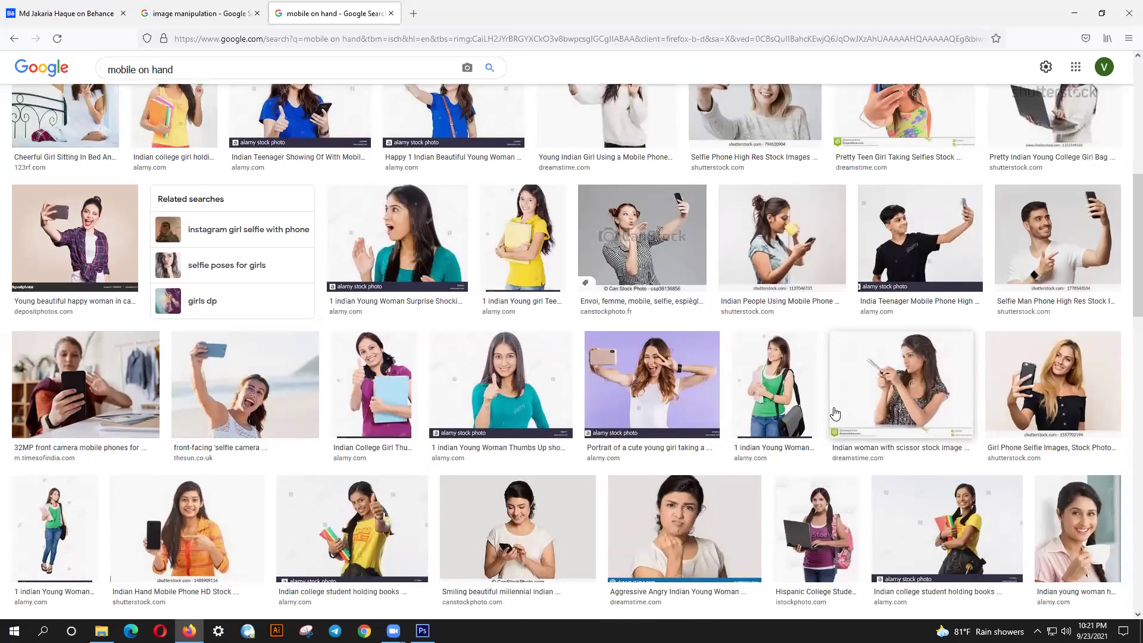
scroll(836, 413, "up", 7)
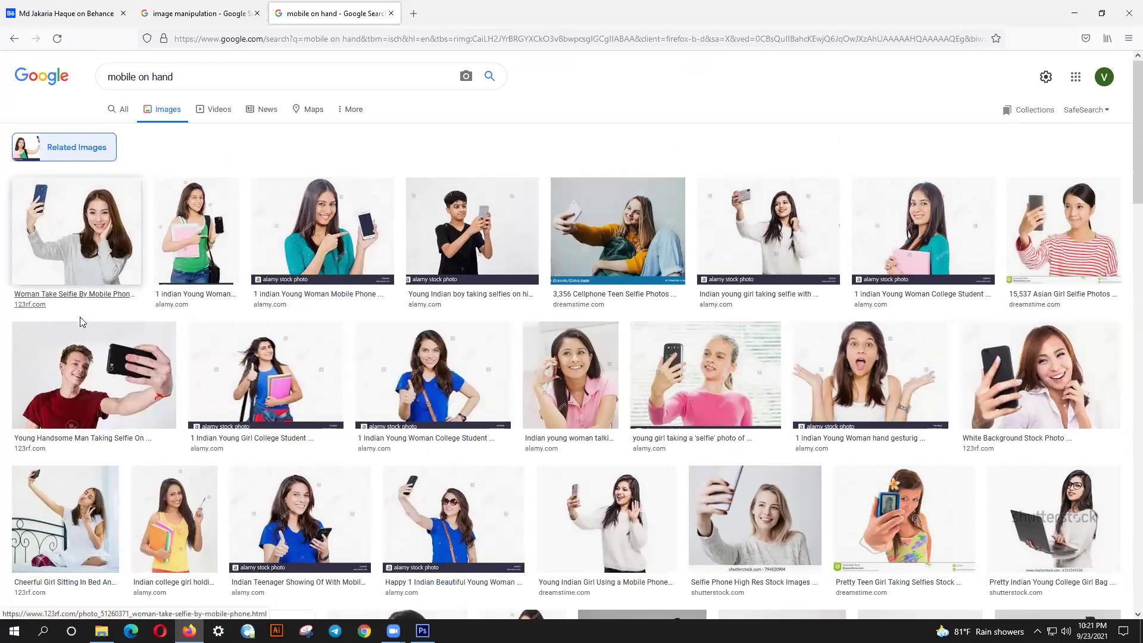
- Search 'taking selfie' in a new tab and switch to its image results
left_click(413, 14)
type("taking")
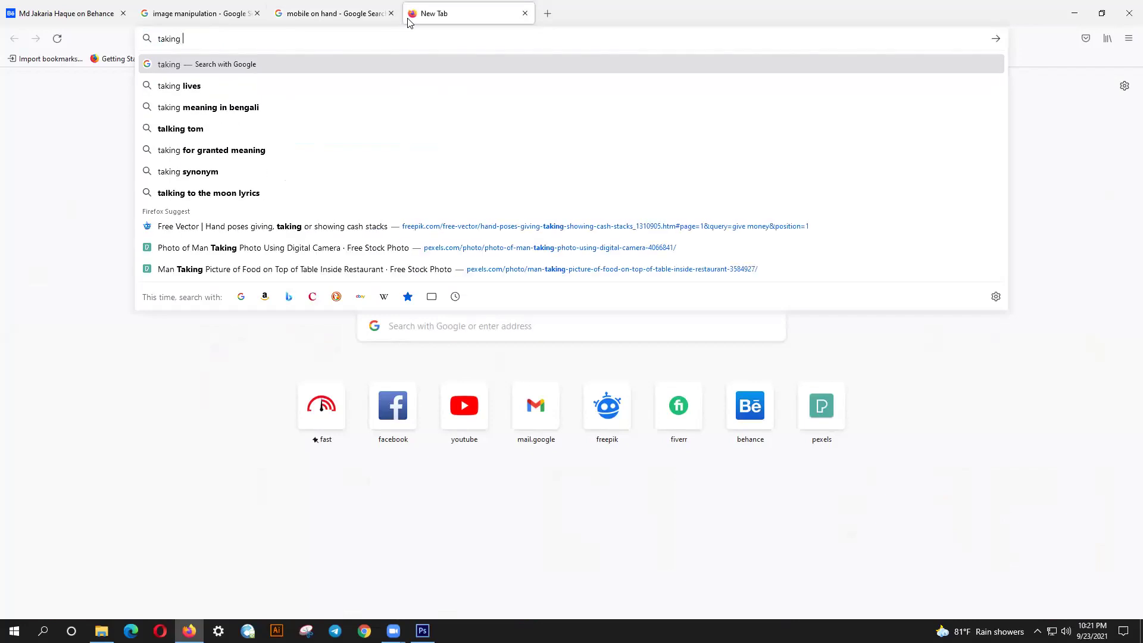
type(" self")
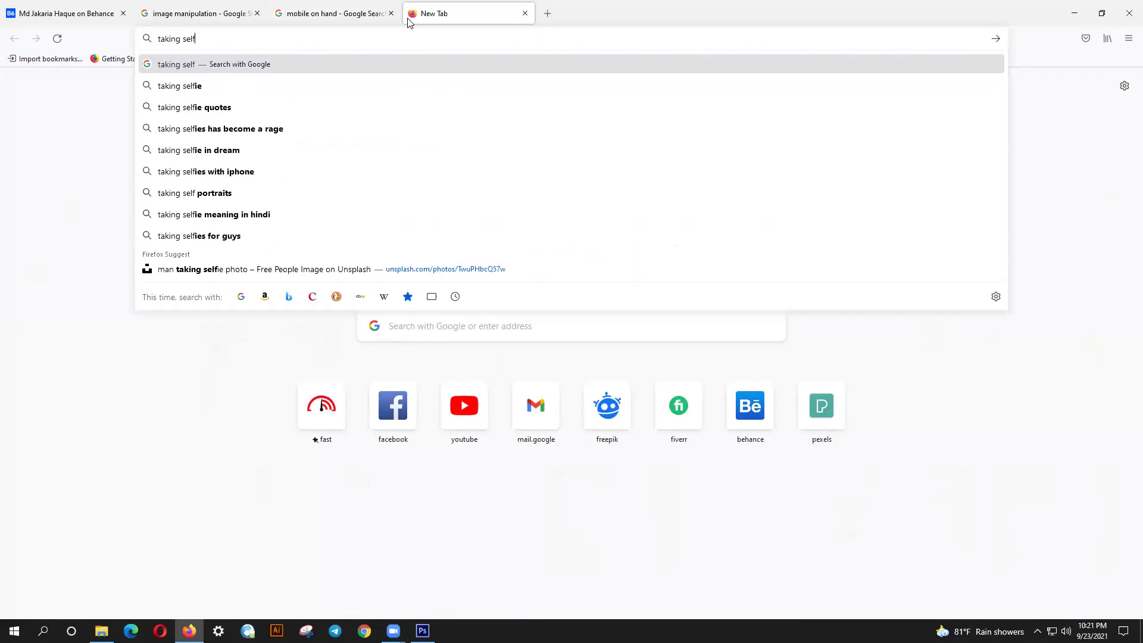
type("ie")
key("Return")
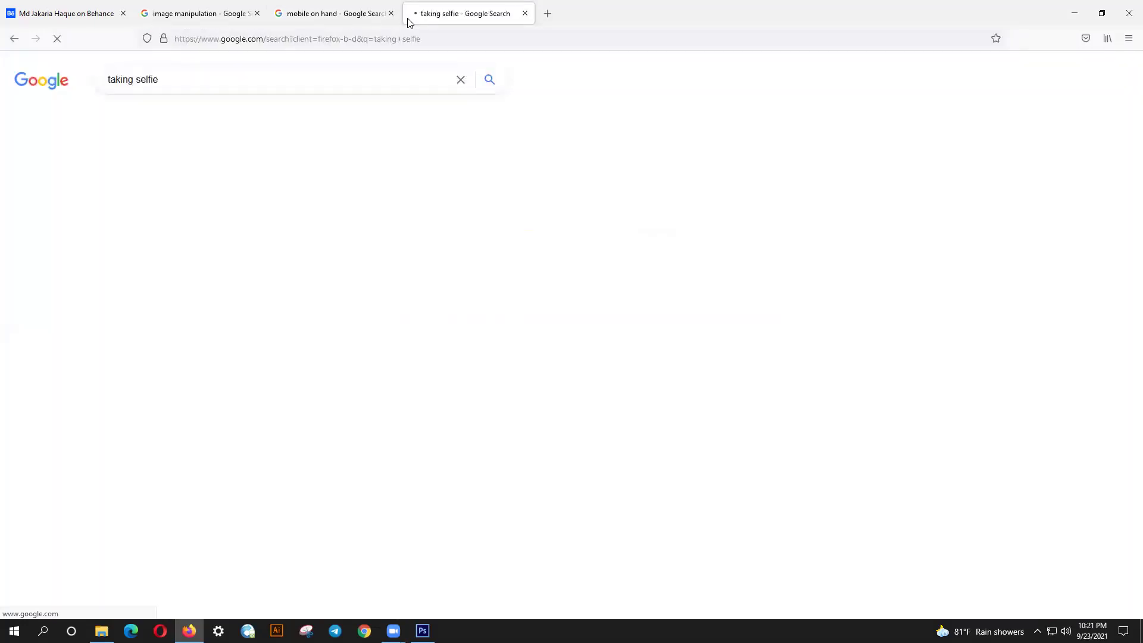
left_click(182, 117)
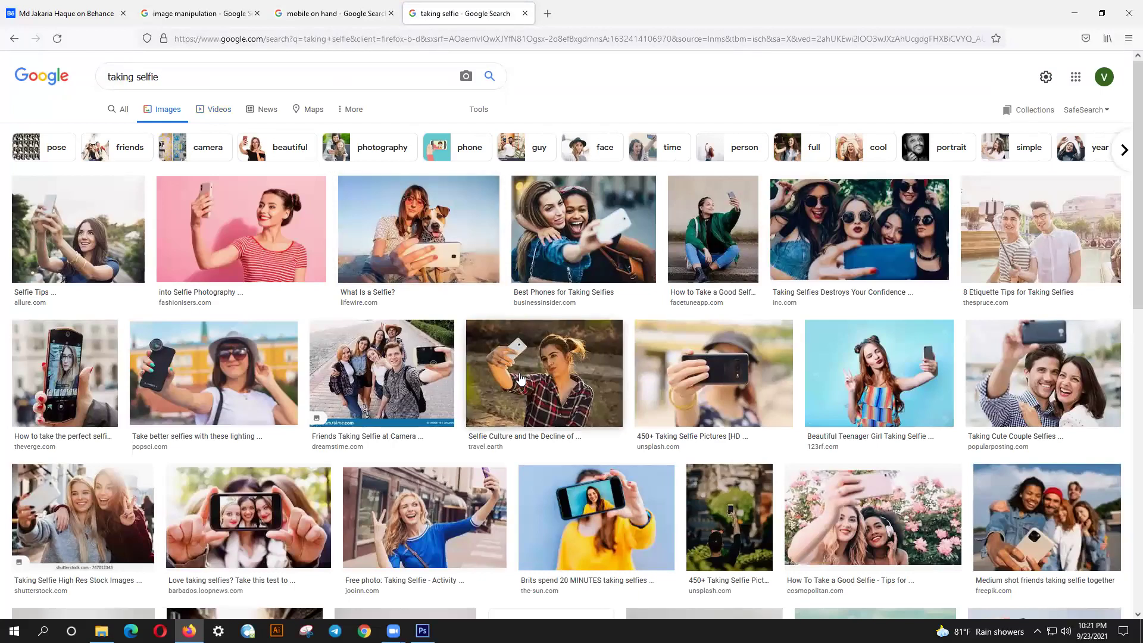
- Preview the travel.earth plaid-shirt selfie, copy the image, and return to Photoshop
left_click(434, 533)
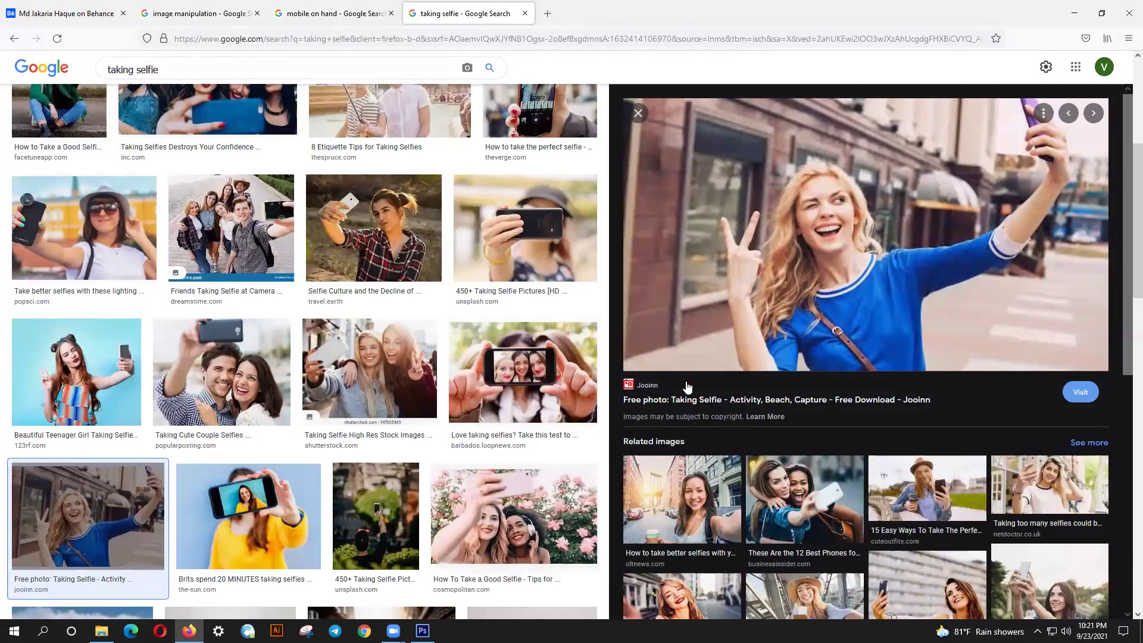
scroll(690, 409, "down", 2)
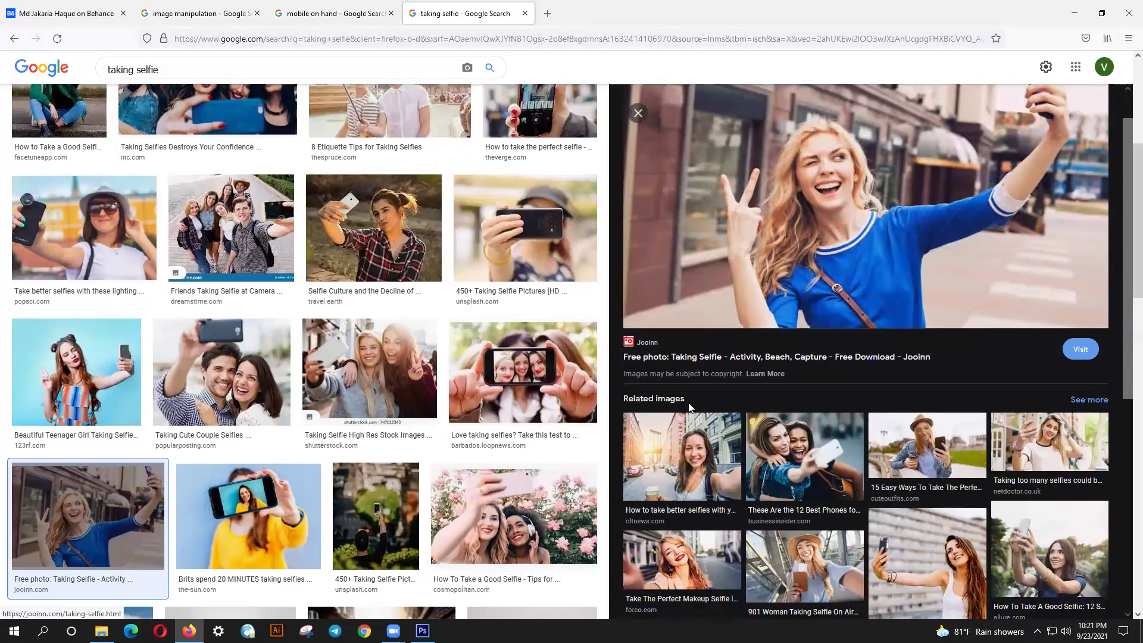
scroll(691, 408, "down", 2)
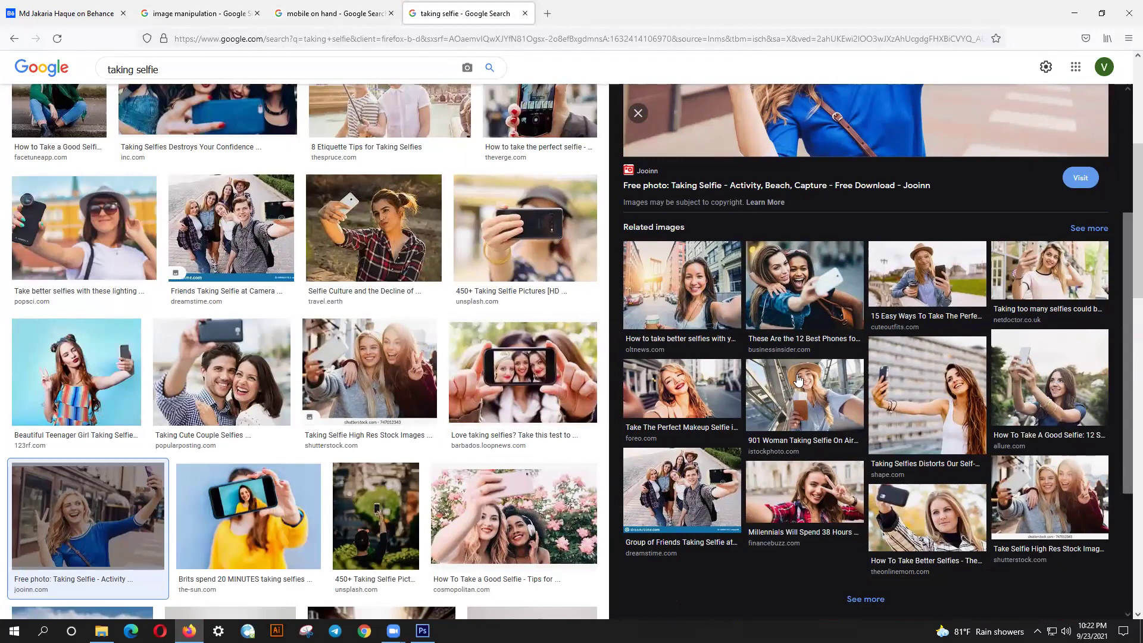
left_click(121, 385)
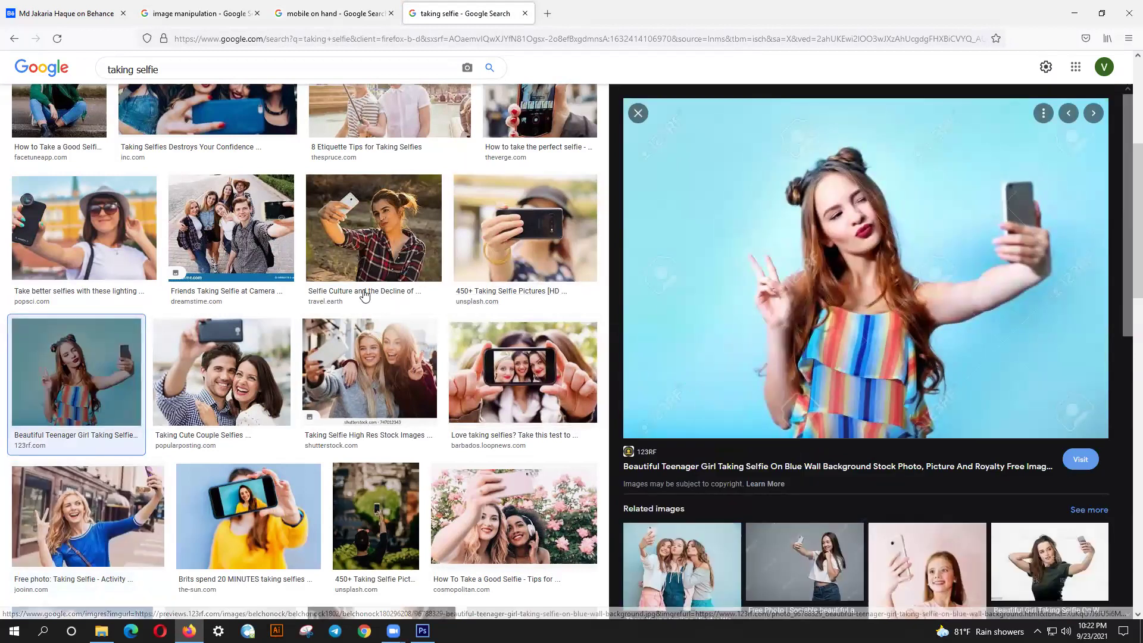
left_click(332, 241)
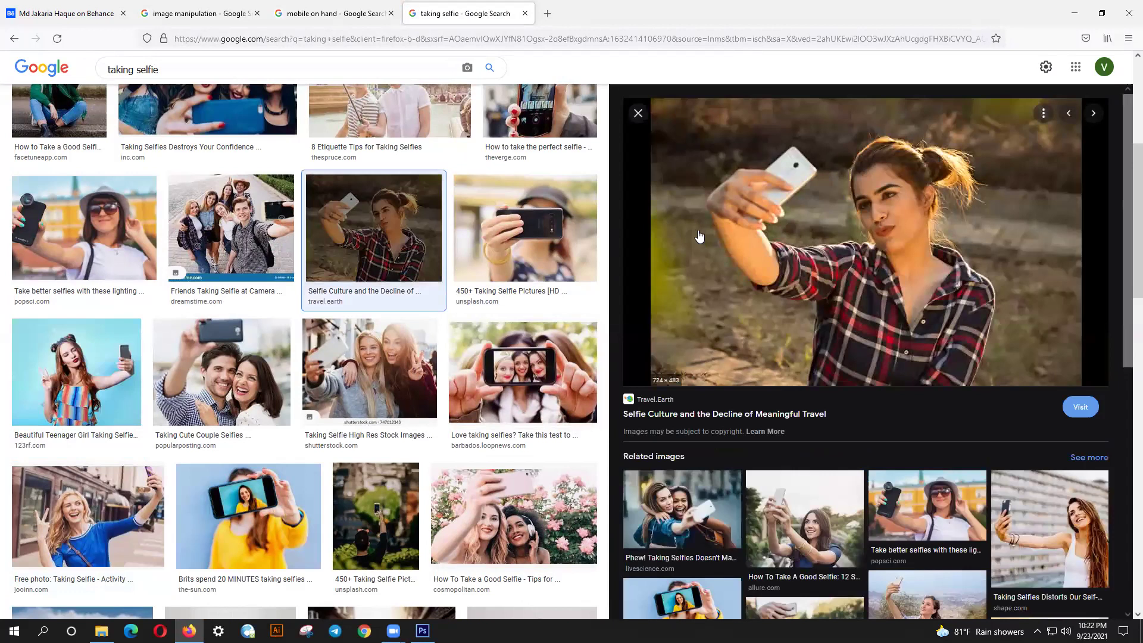
right_click(724, 193)
left_click(767, 374)
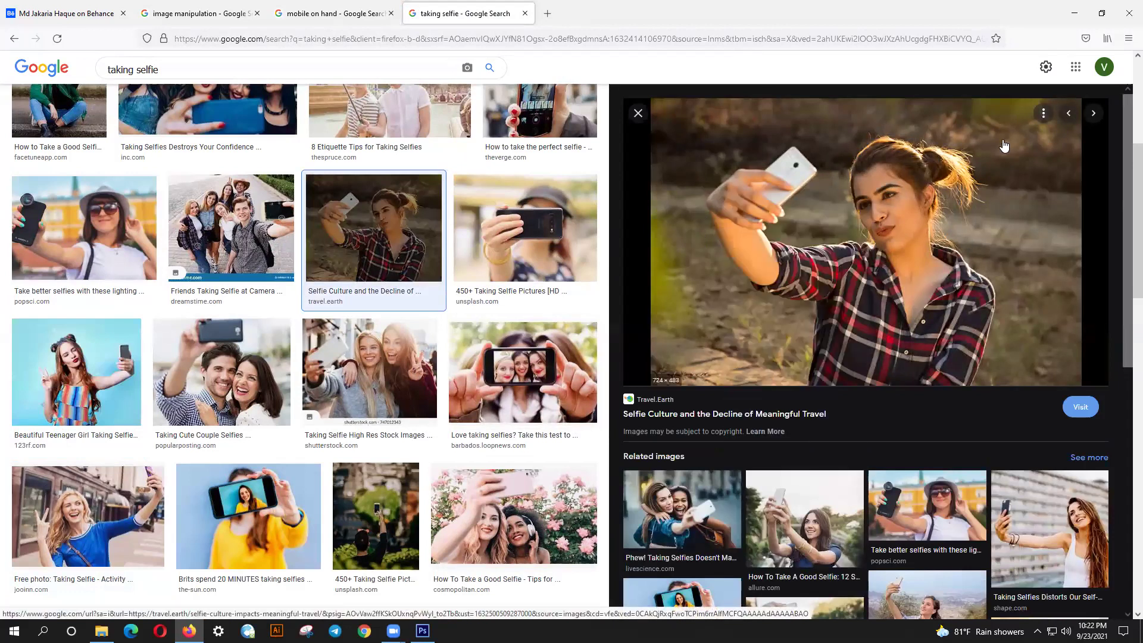
left_click(1075, 13)
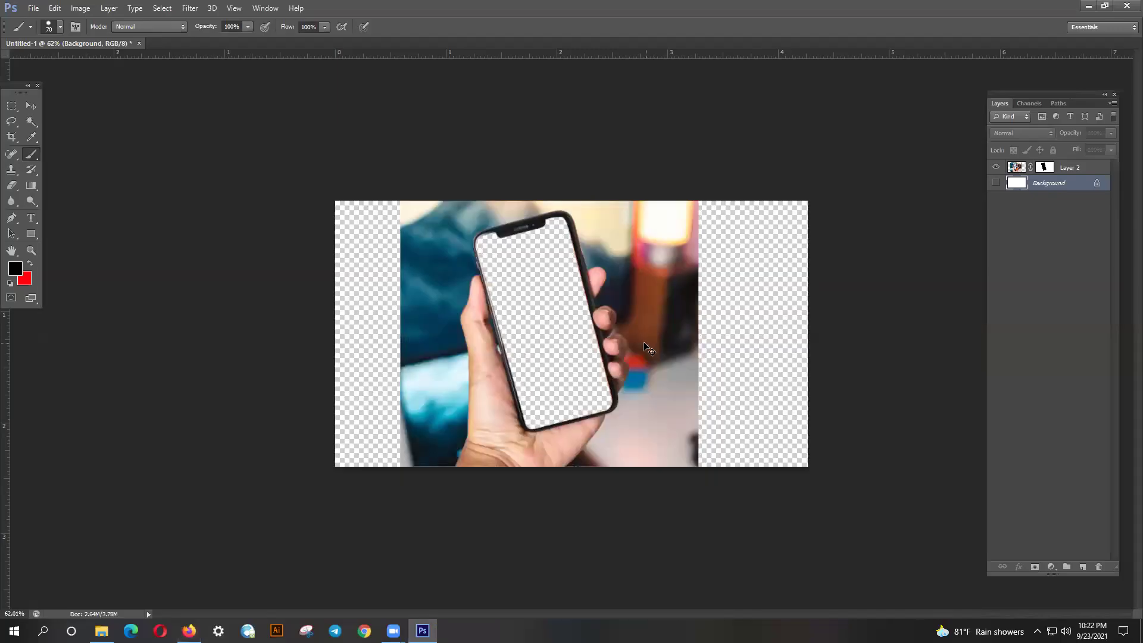
- Paste the selfie as Layer 3 and move it above the phone's Layer 2
key("ctrl+v")
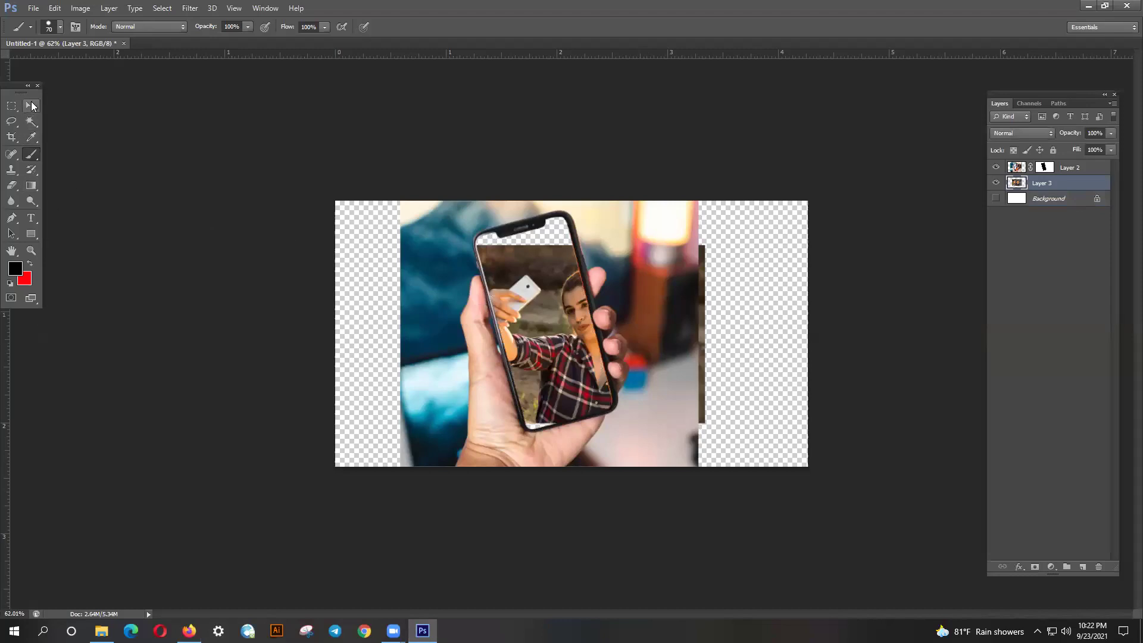
left_click(31, 105)
left_click(997, 183)
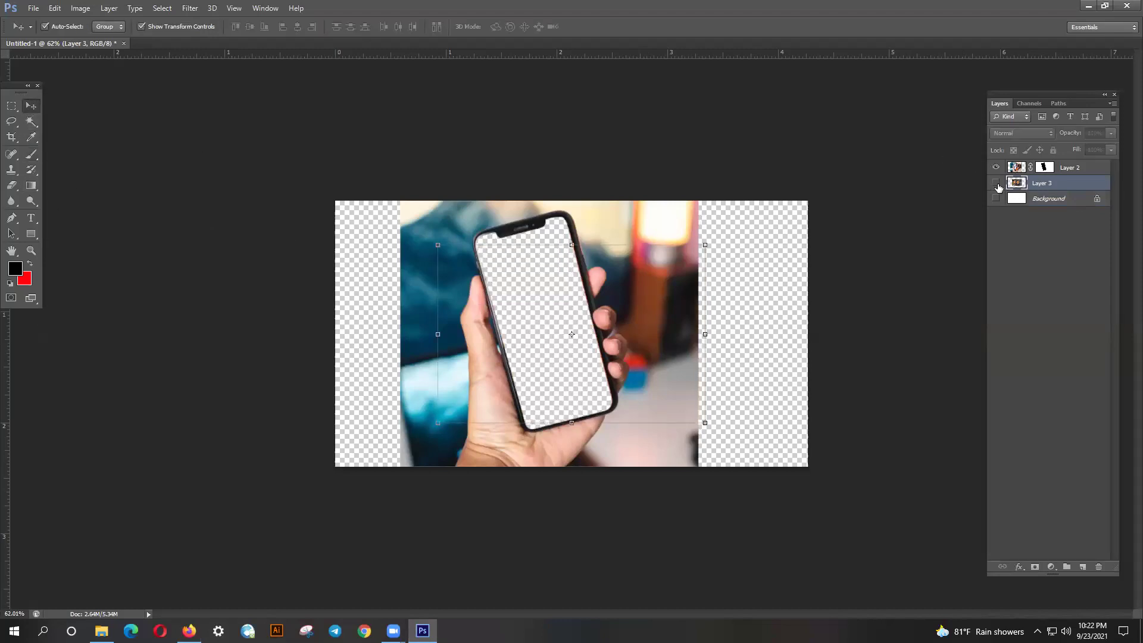
left_click(995, 184)
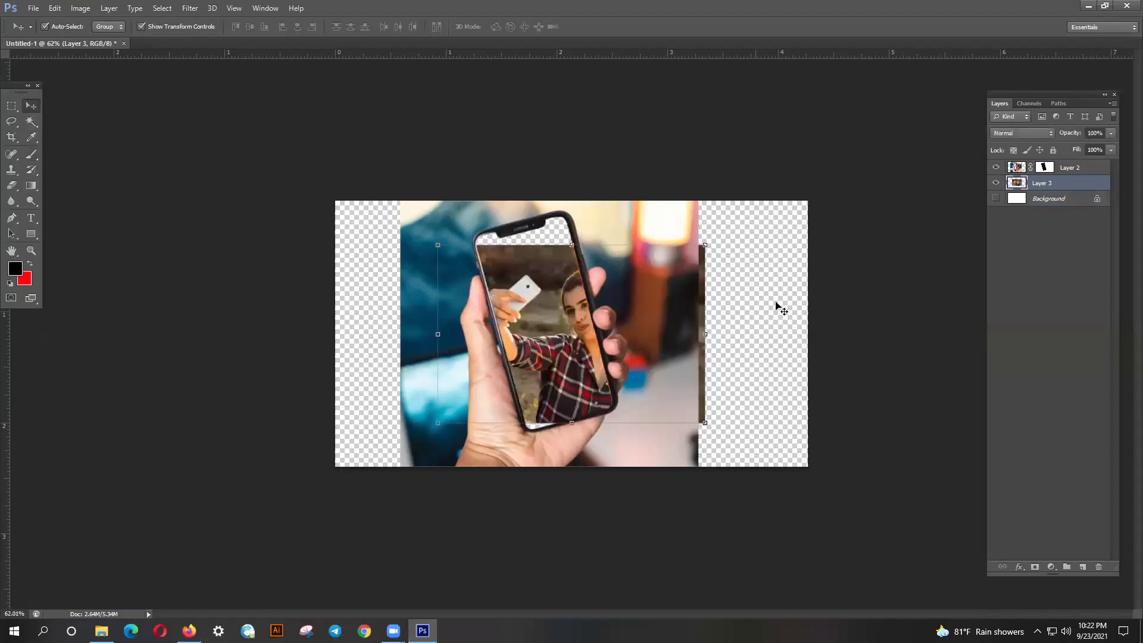
left_click_drag(1042, 184, 1053, 162)
- Free Transform the selfie to 118% scale and about -14.5° rotation, then commit
left_click_drag(608, 325, 586, 323)
left_click_drag(685, 243, 731, 208)
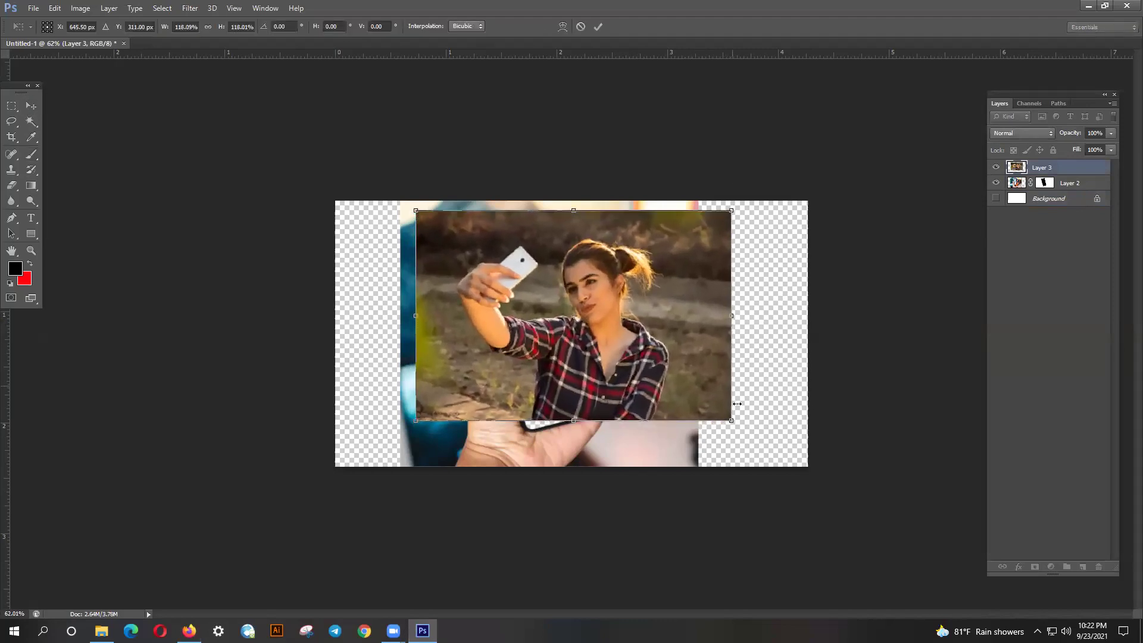
left_click_drag(740, 427, 765, 395)
left_click_drag(690, 393, 677, 367)
left_click_drag(744, 393, 750, 388)
key("ctrl+plus")
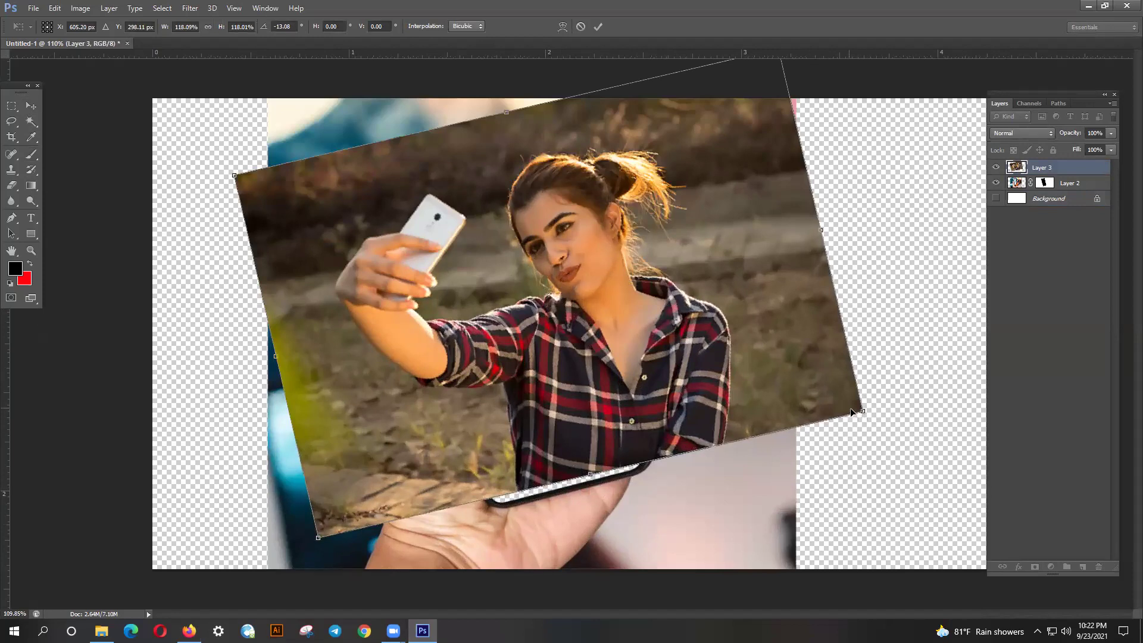
left_click_drag(873, 421, 880, 415)
left_click_drag(745, 373, 711, 388)
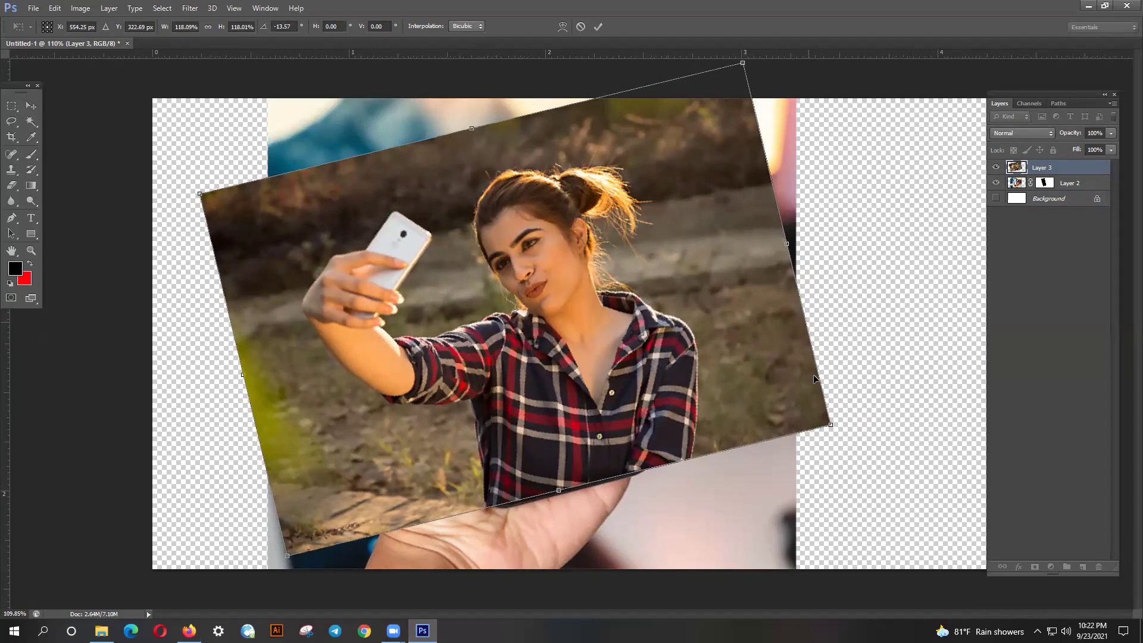
left_click_drag(837, 434, 845, 430)
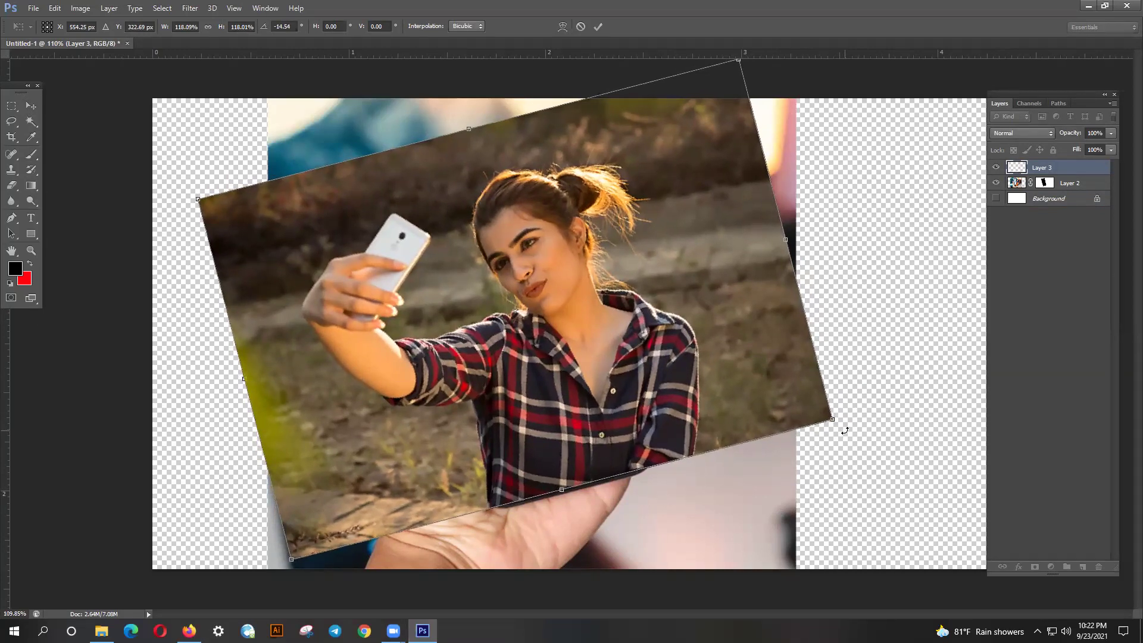
key("Return")
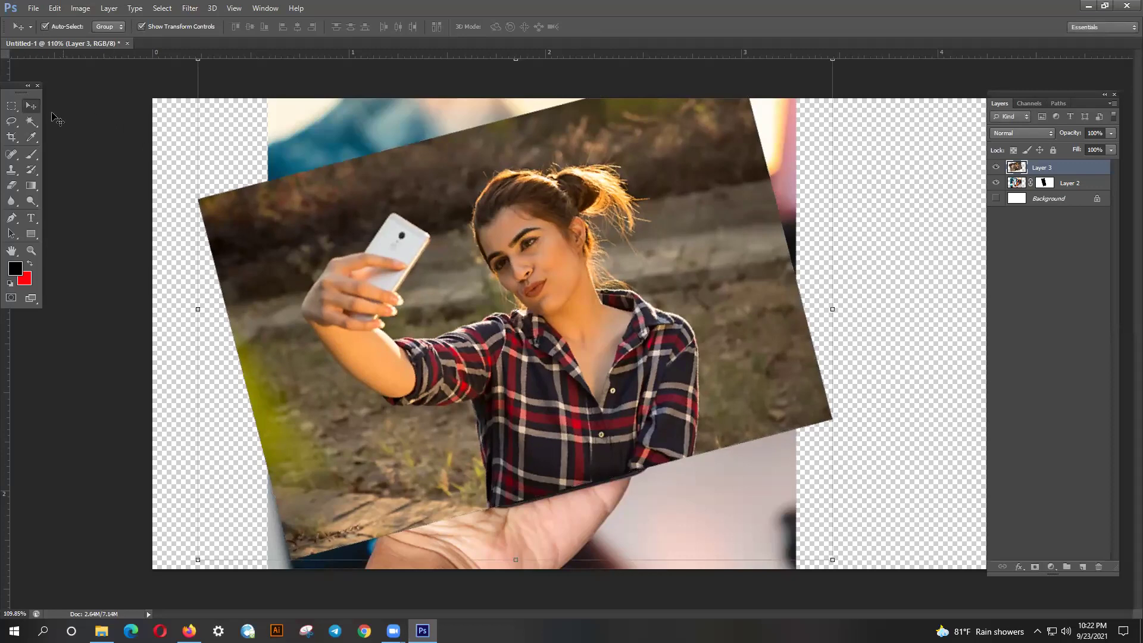
- Lower Layer 3's opacity to about 63% and reposition the selfie photo
left_click_drag(492, 287, 474, 288)
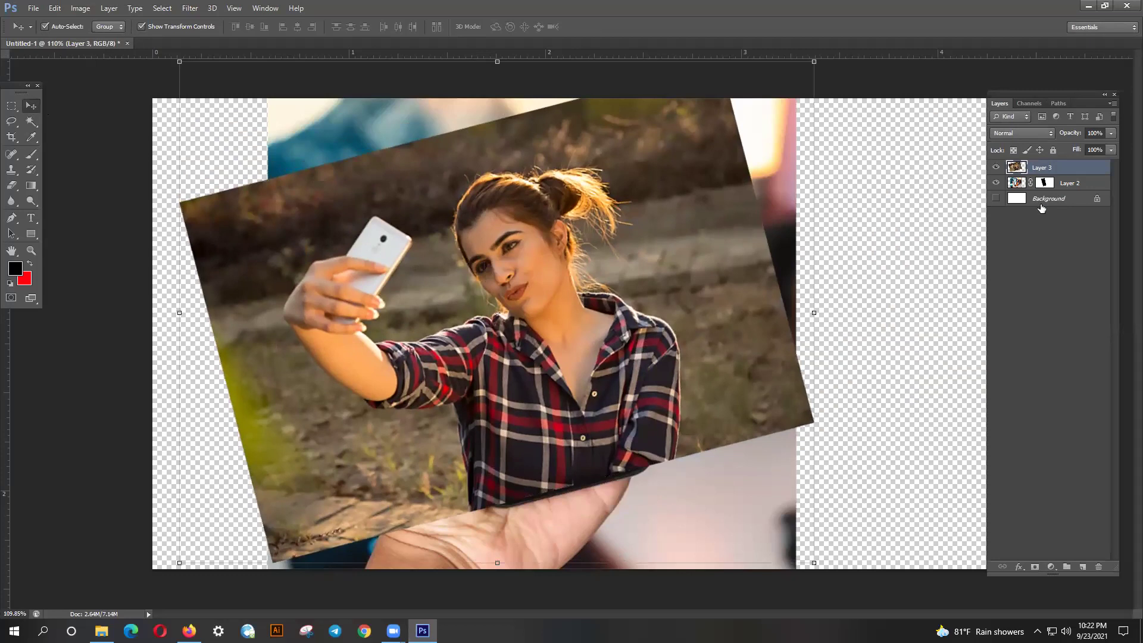
left_click(1076, 147)
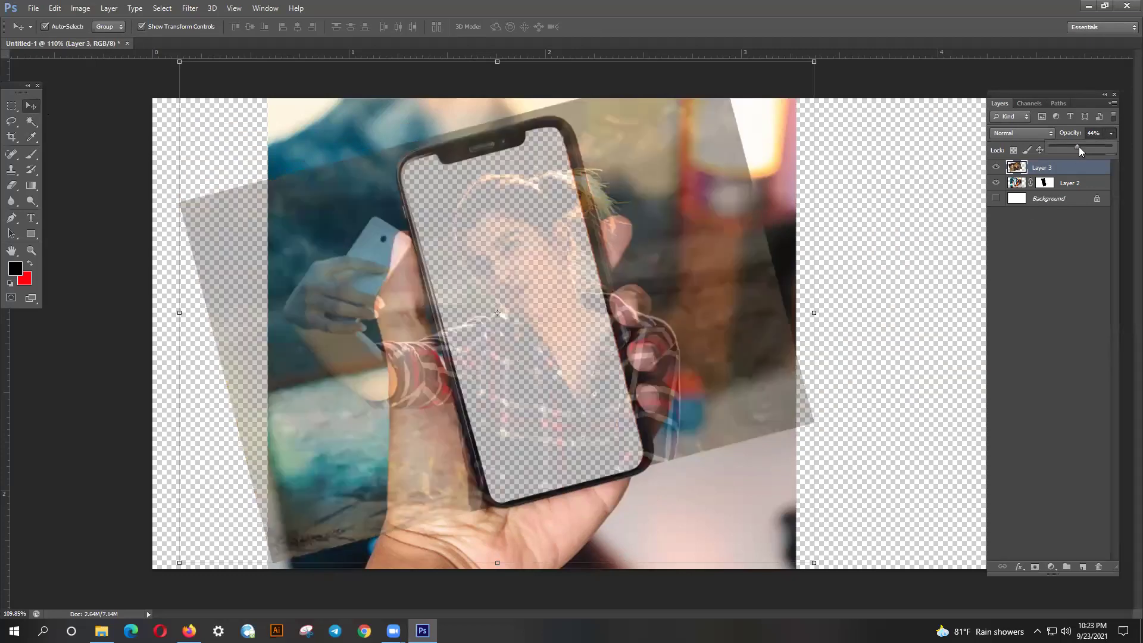
left_click_drag(1086, 147, 1088, 146)
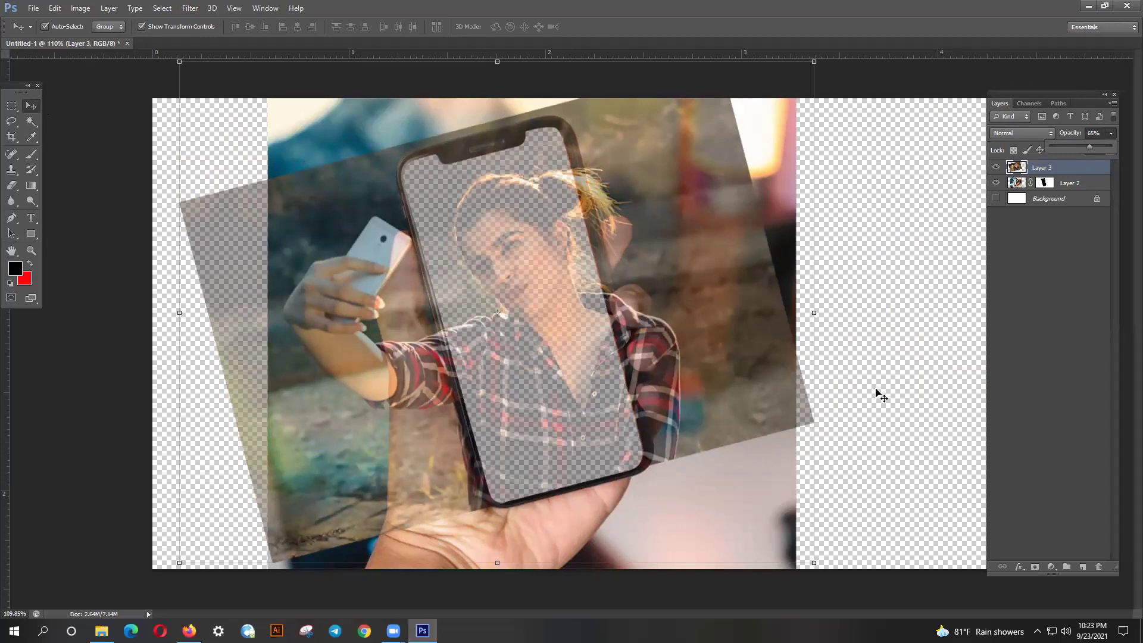
scroll(877, 392, "down", 2)
left_click_drag(679, 361, 675, 374)
scroll(766, 369, "down", 2)
- Scale the selfie down to about 59% over the phone's lower screen and commit
left_click_drag(753, 143, 598, 265)
left_click_drag(505, 417, 584, 402)
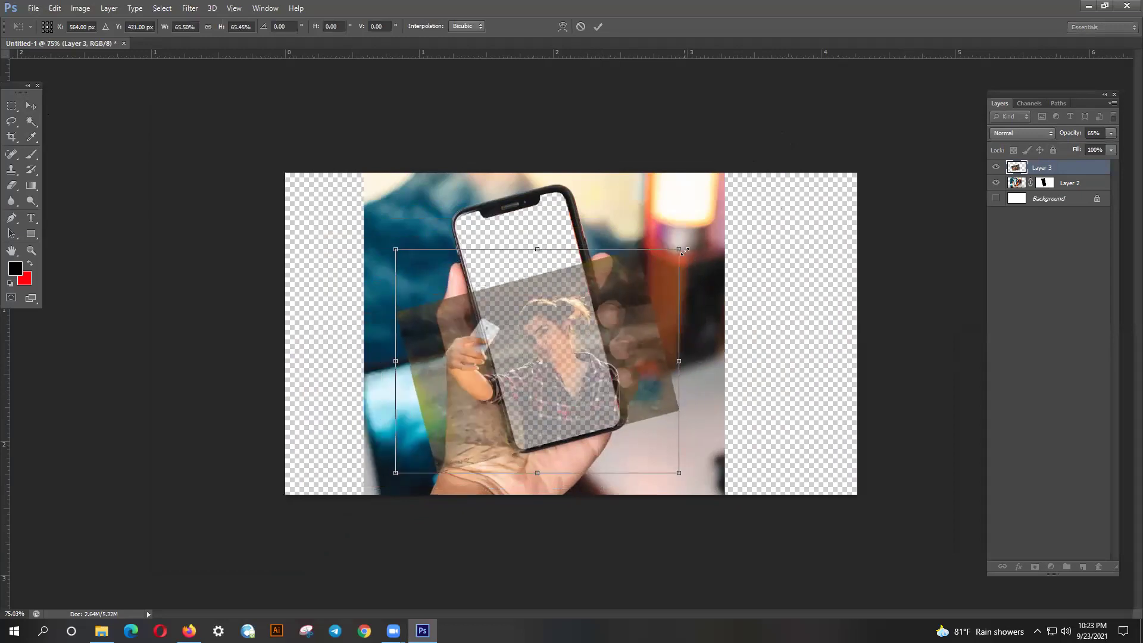
left_click_drag(680, 248, 651, 268)
left_click_drag(598, 367, 613, 368)
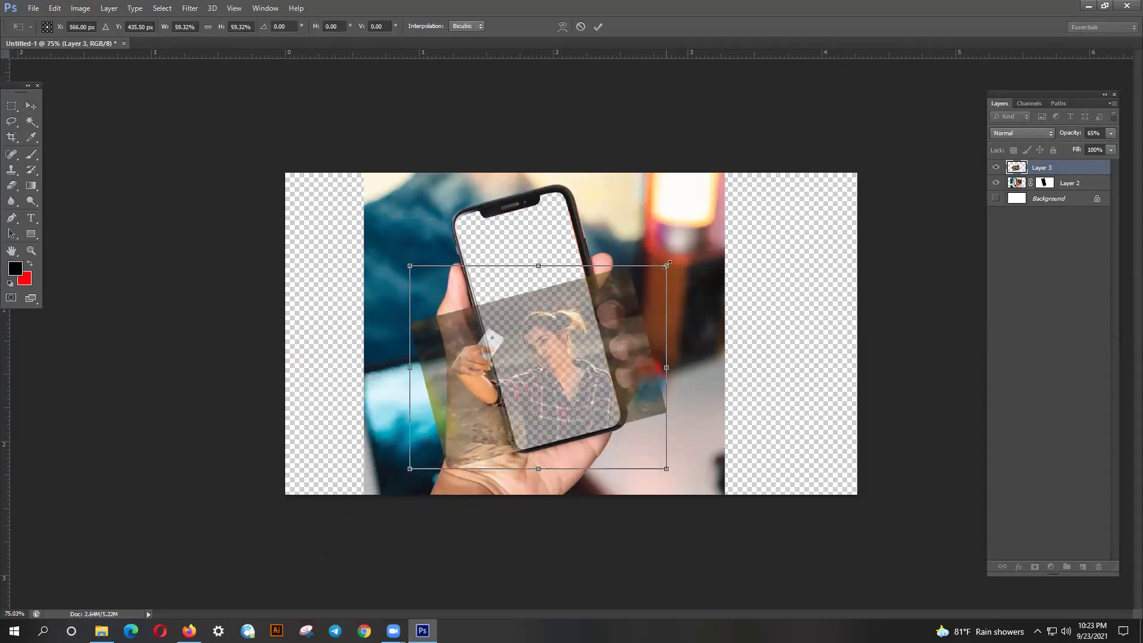
left_click(598, 27)
left_click(585, 161)
- Nudge the selfie into place and raise its opacity back to about 100%
scroll(568, 377, "up", 3)
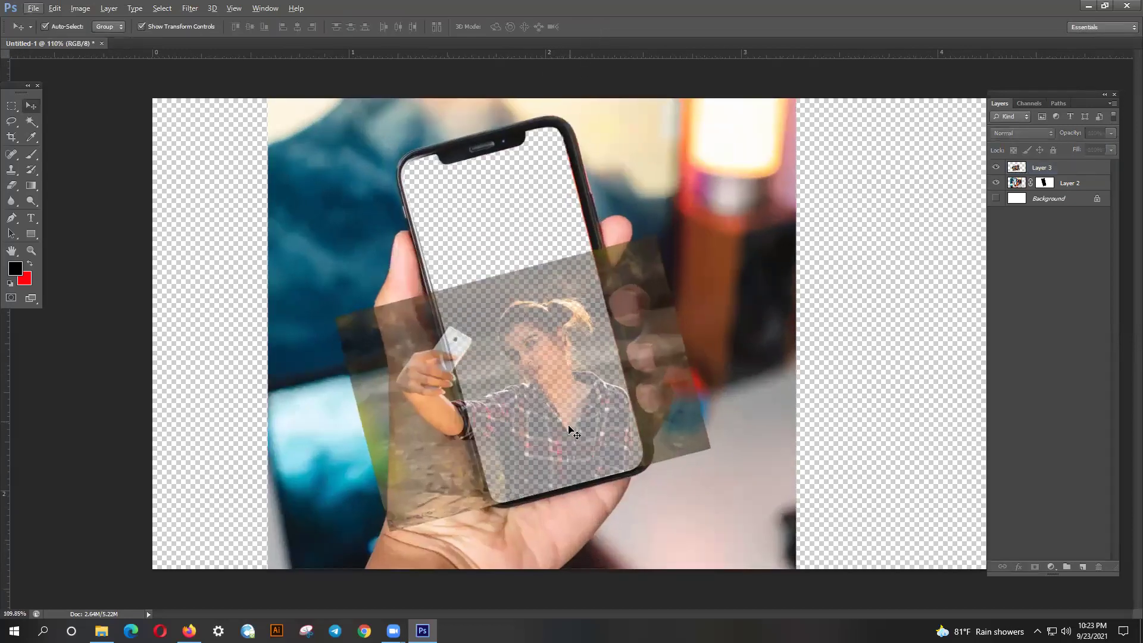
left_click(576, 424)
left_click_drag(576, 430, 575, 424)
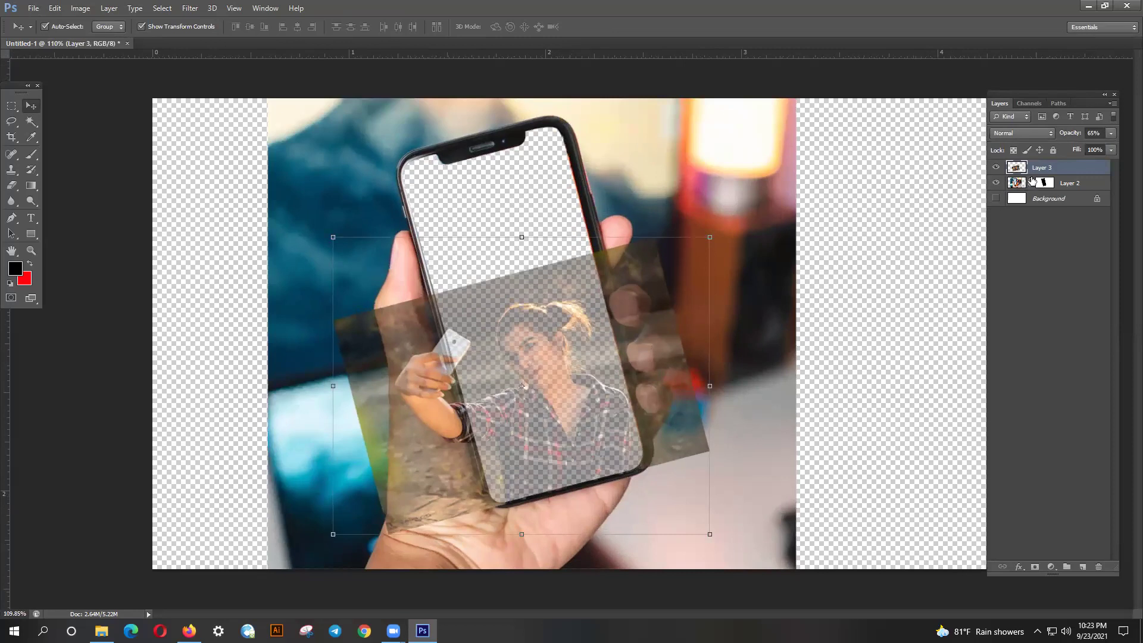
left_click(1111, 133)
left_click_drag(1091, 149, 1111, 149)
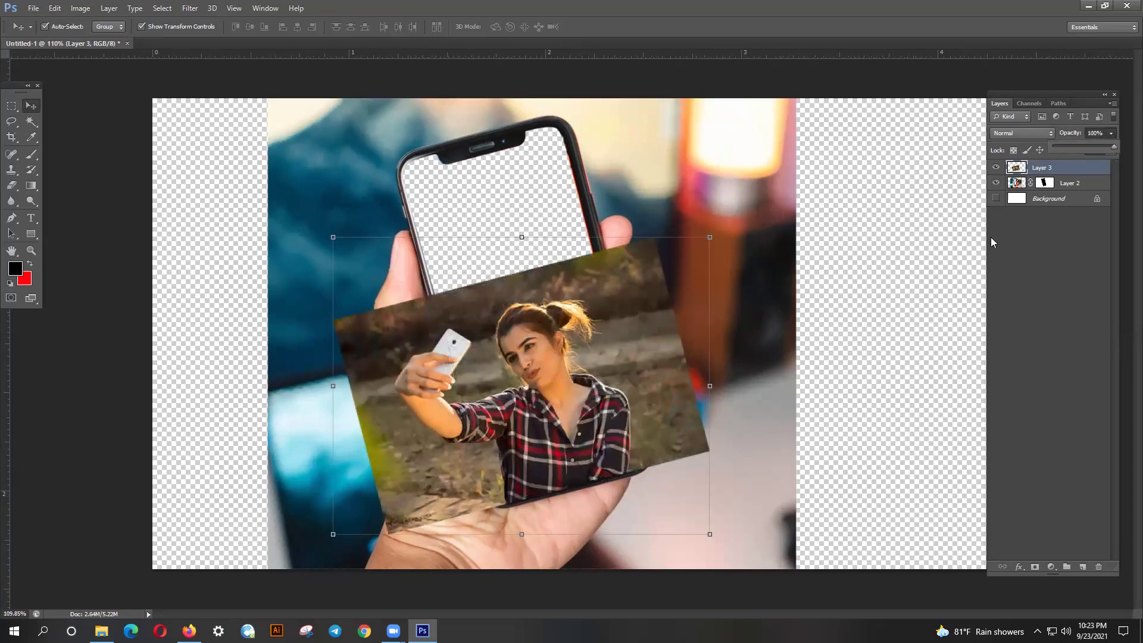
left_click(843, 379)
- With the Pen tool, start a path at the shirt's lower edge, undoing misplaced points
scroll(580, 494, "up", 2)
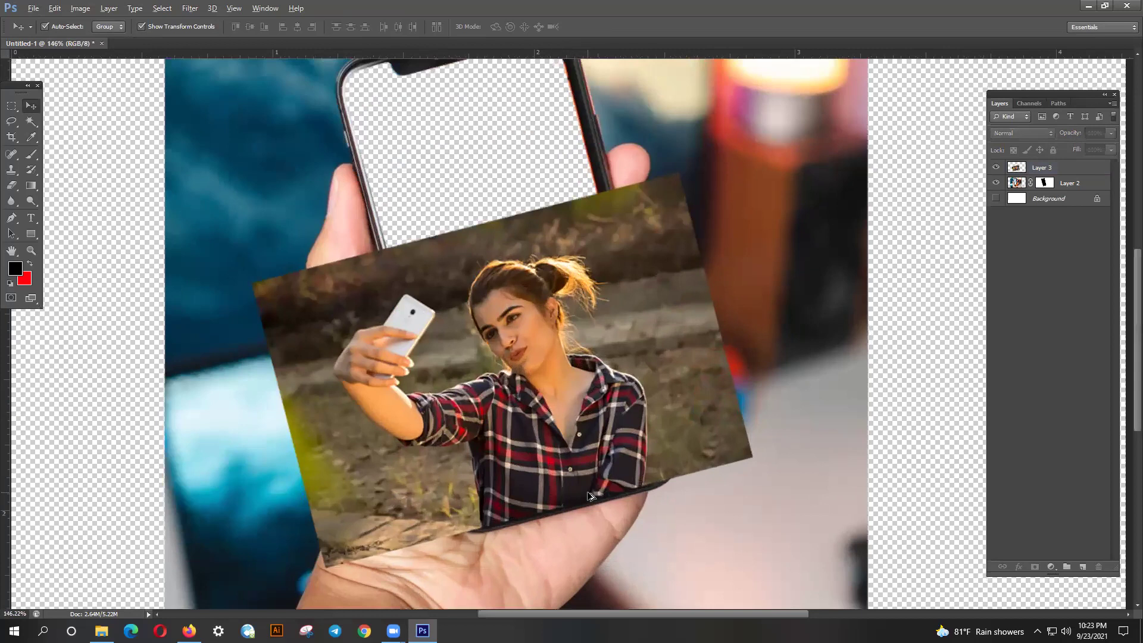
left_click(16, 220)
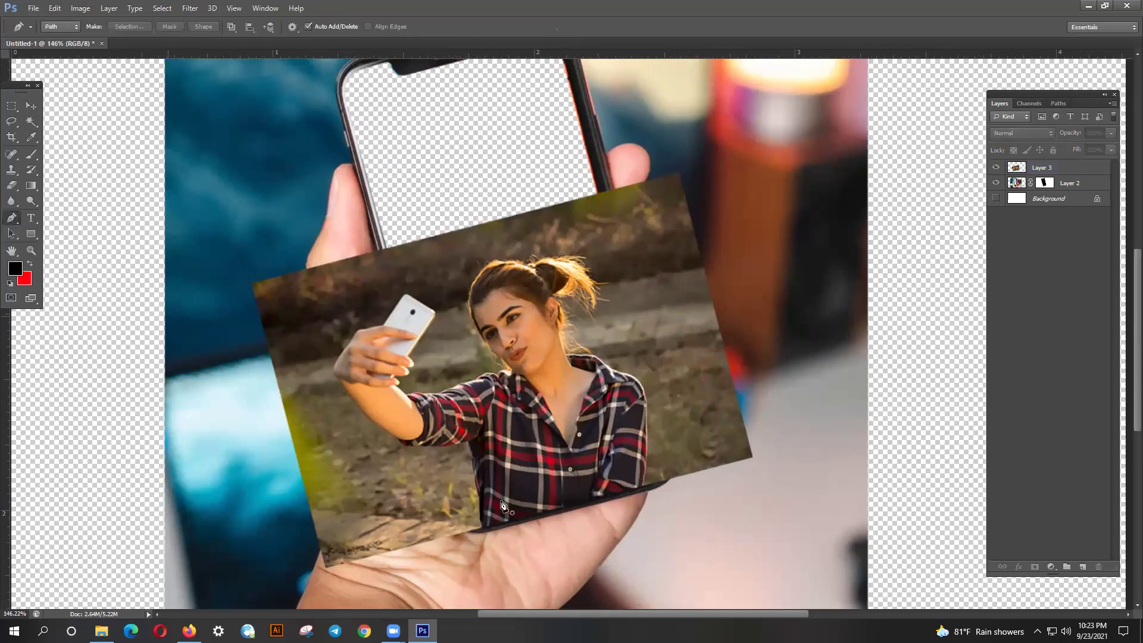
scroll(512, 527, "up", 2)
scroll(505, 526, "up", 1)
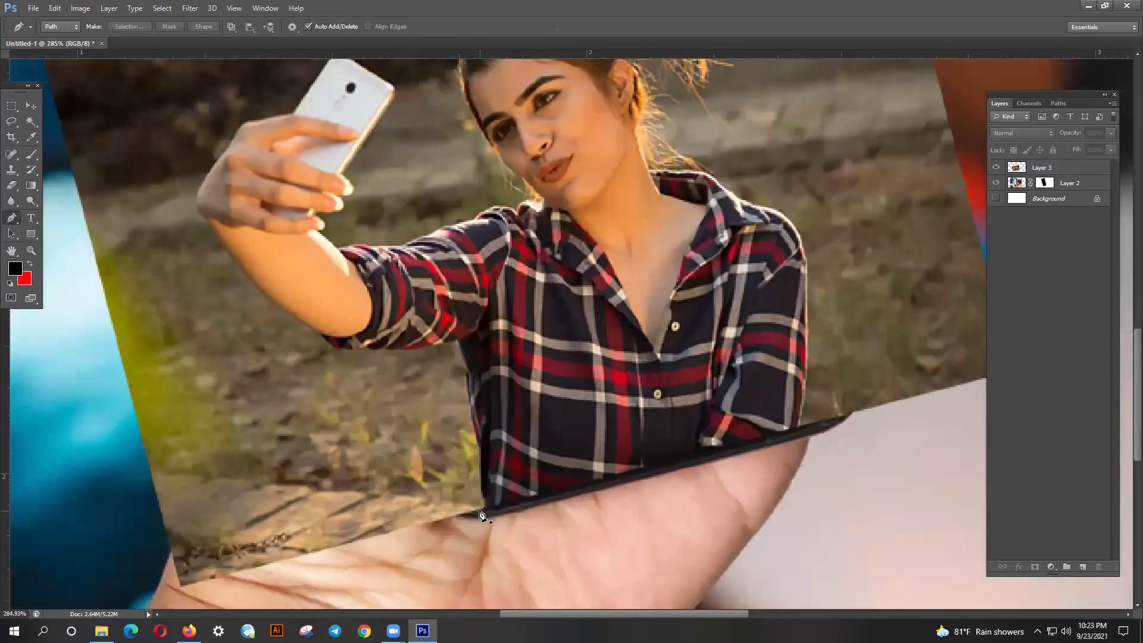
left_click_drag(481, 511, 334, 355)
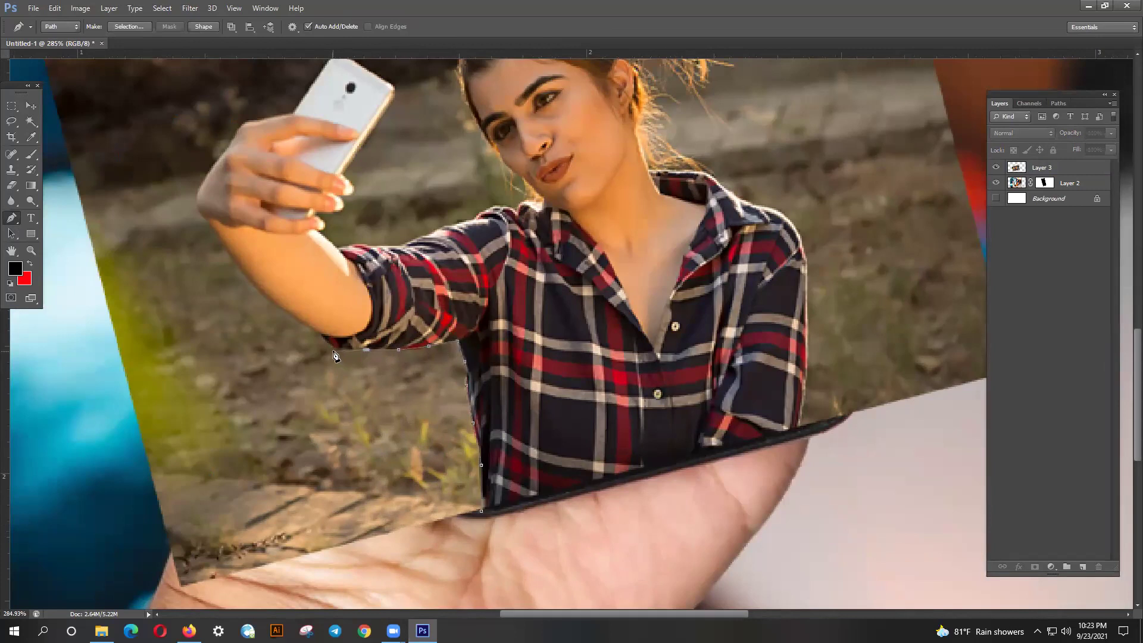
left_click(322, 336)
left_click_drag(301, 331, 326, 364)
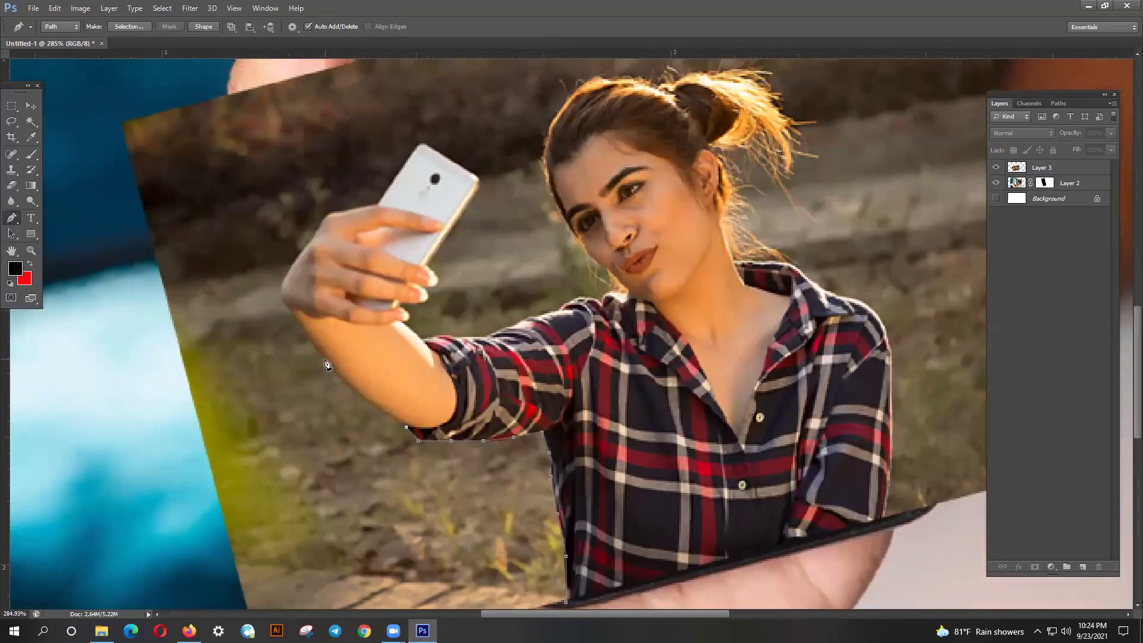
key("ctrl+alt+z")
key("ctrl+alt+z")
- Extend the path along the sleeve, up the arm and around the hand
left_click(369, 402)
scroll(339, 382, "up", 3)
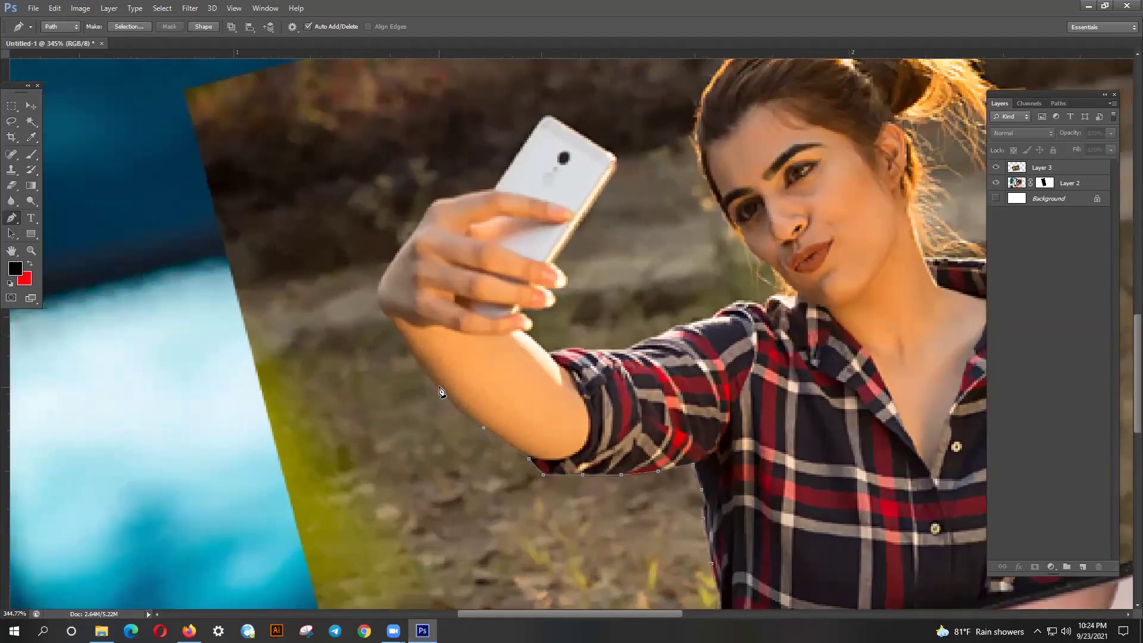
left_click(394, 326)
left_click(387, 265)
left_click(423, 213)
left_click_drag(438, 202, 408, 260)
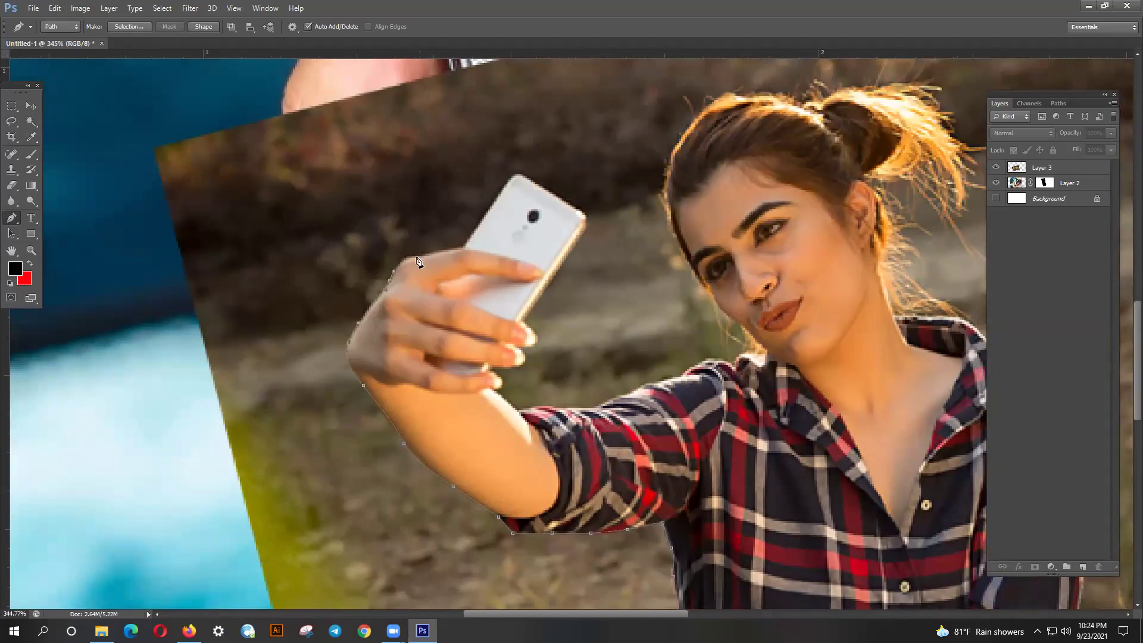
left_click(456, 246)
- Trace the held phone's top edge, right corner, right edge and lower corner
left_click_drag(479, 241, 450, 282)
scroll(437, 293, "up", 1)
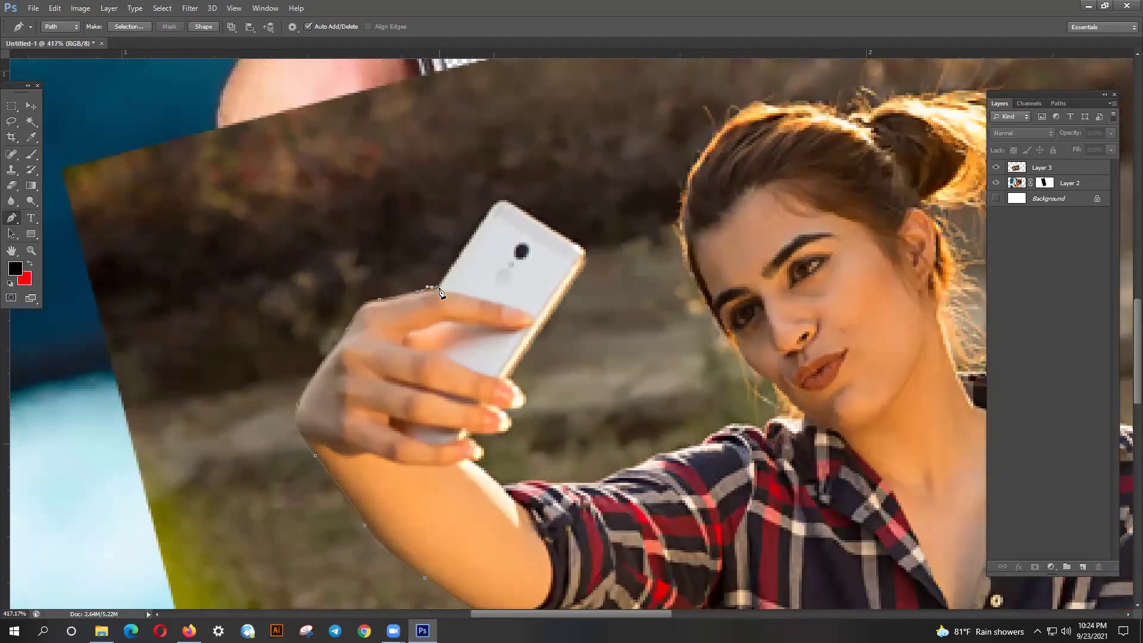
left_click_drag(468, 245, 462, 285)
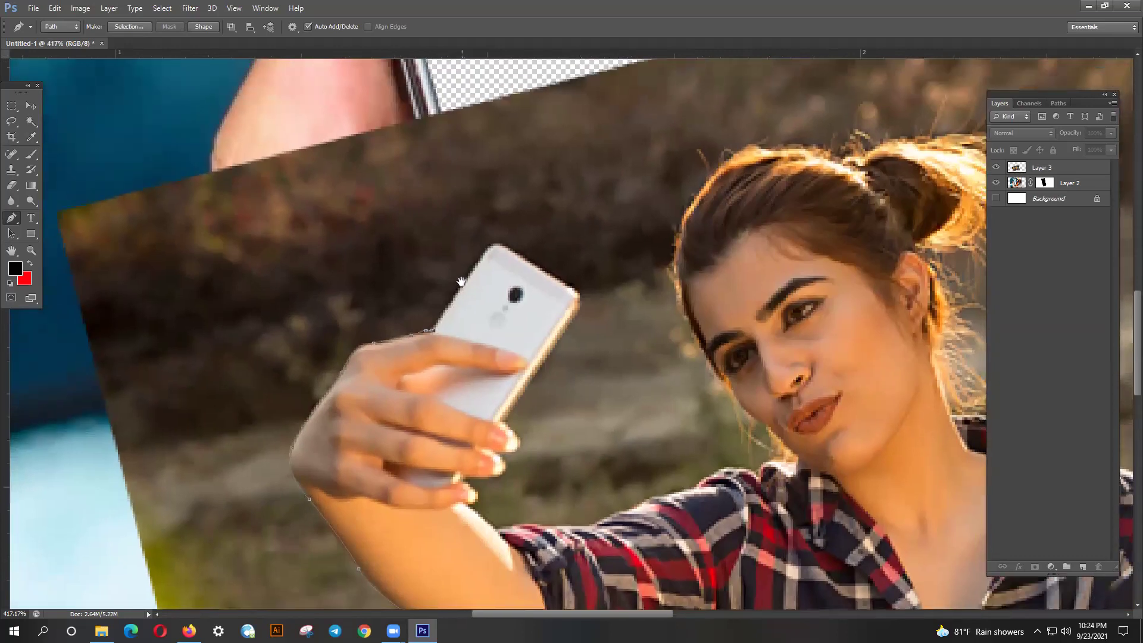
left_click(483, 254)
left_click_drag(513, 250, 533, 270)
left_click(570, 290)
left_click(577, 319)
left_click_drag(561, 338, 554, 341)
left_click(506, 424)
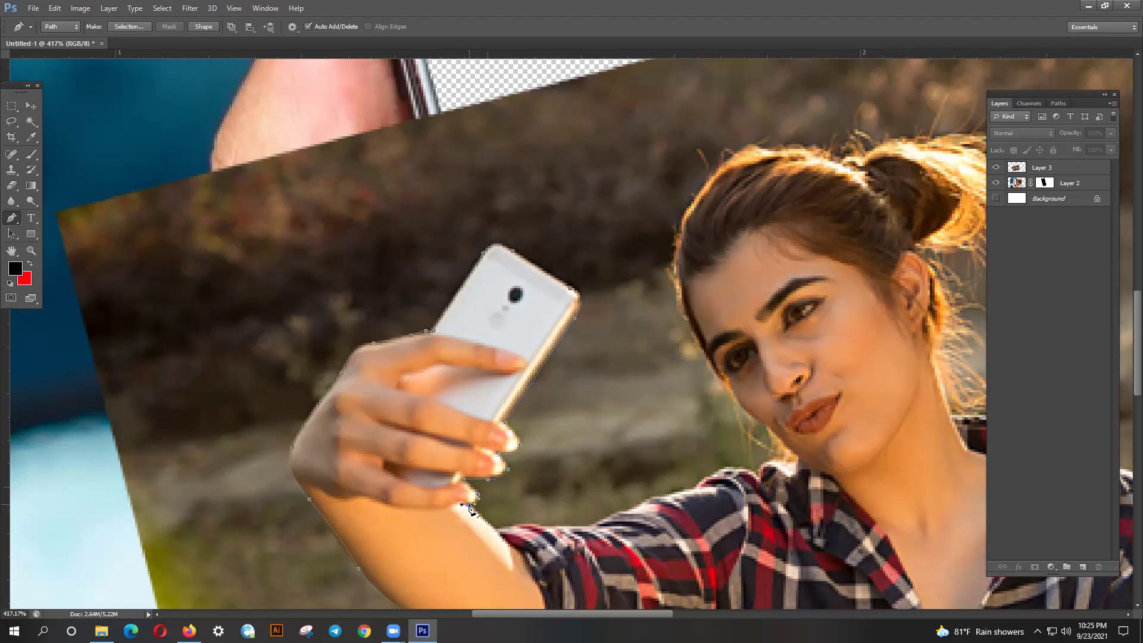
- Start the Pen outline along the woman's sleeve and shoulder, curving up toward the top of her hair
scroll(494, 497, "down", 1)
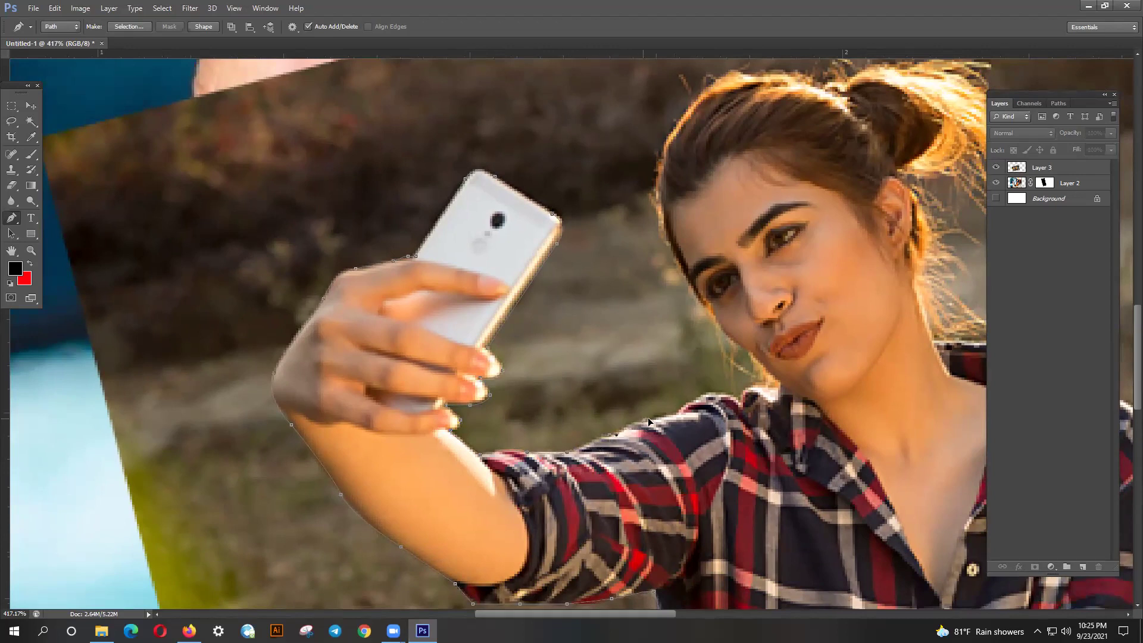
left_click_drag(658, 416, 600, 435)
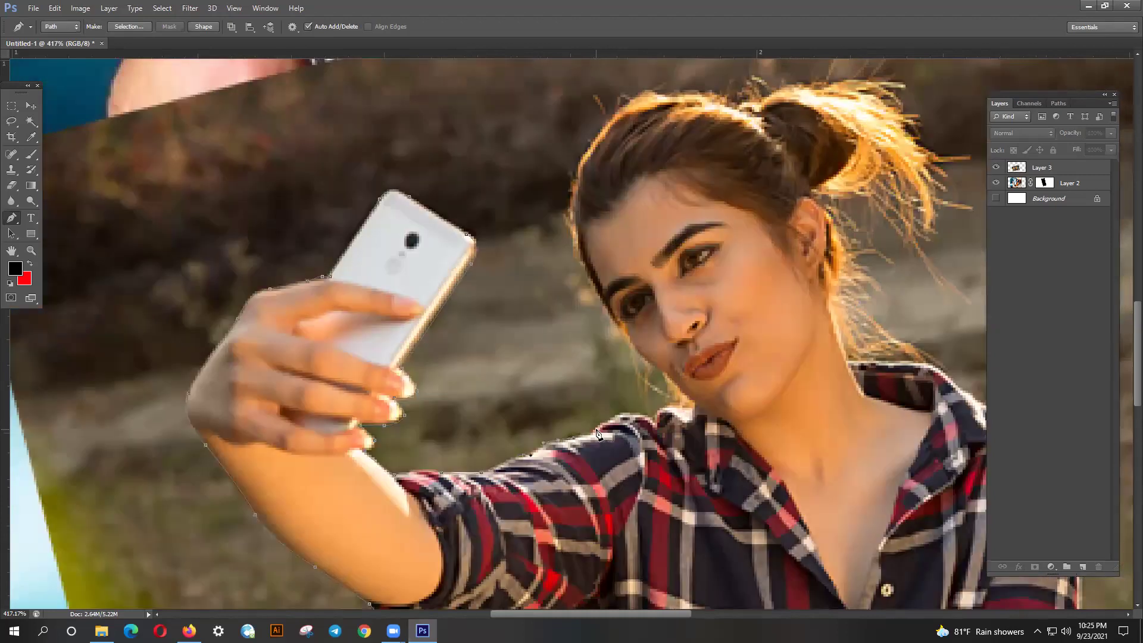
left_click(599, 426)
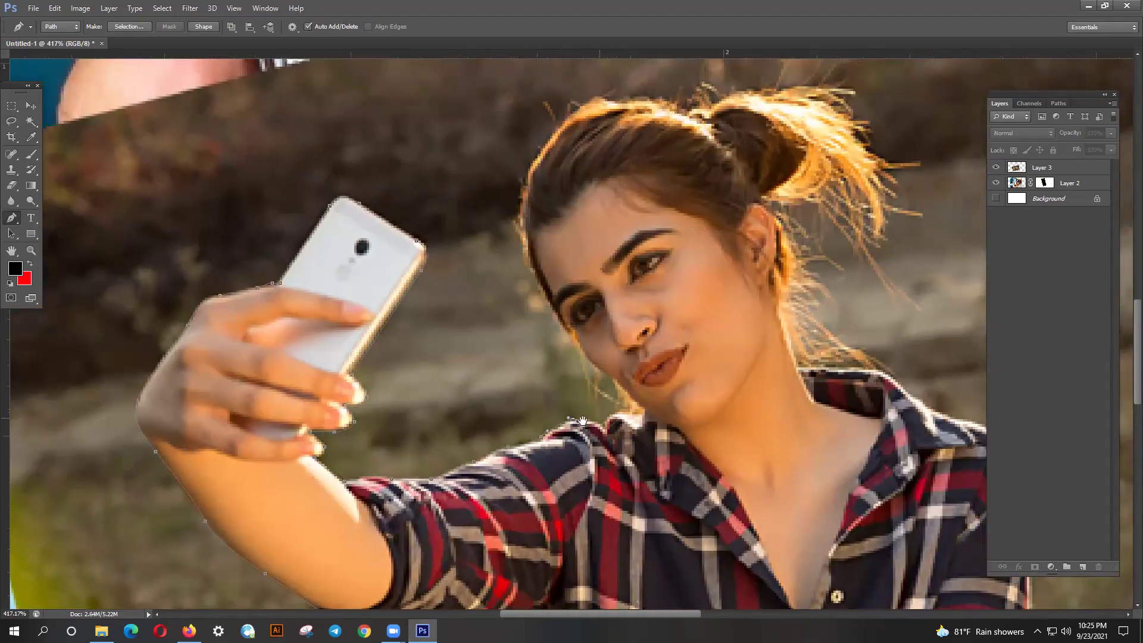
left_click_drag(636, 418, 586, 425)
left_click_drag(569, 376, 551, 357)
left_click_drag(574, 433, 607, 525)
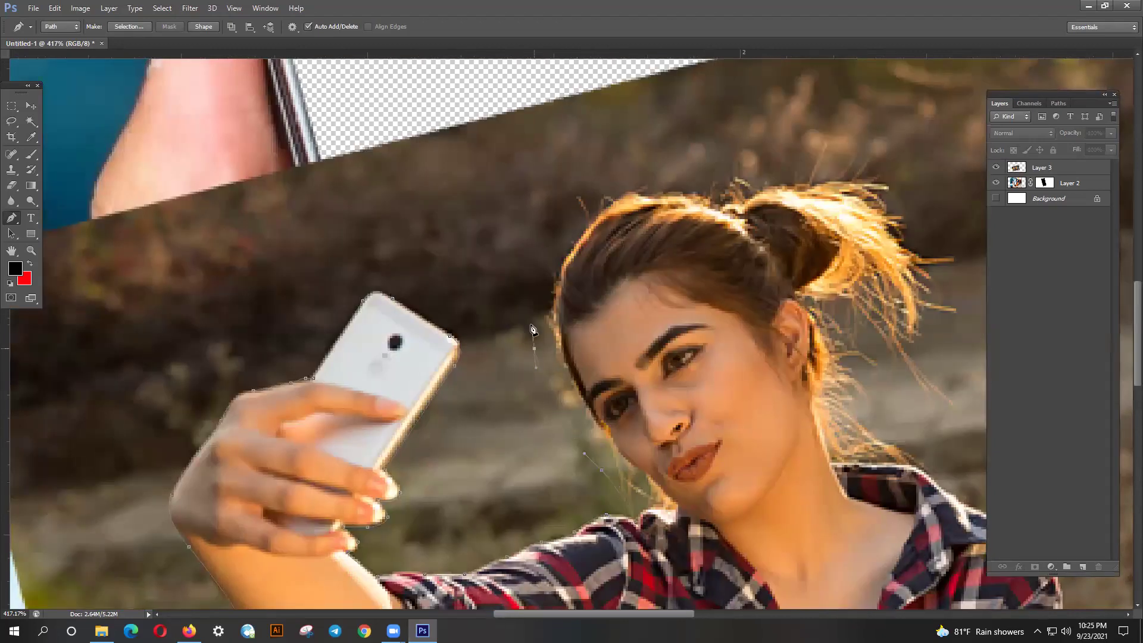
scroll(536, 377, "up", 3)
mouse_move(534, 452)
left_mouse_down()
mouse_move(542, 330)
mouse_move(577, 291)
mouse_move(625, 276)
mouse_move(543, 301)
mouse_move(584, 305)
left_mouse_up()
scroll(581, 298, "right", 3)
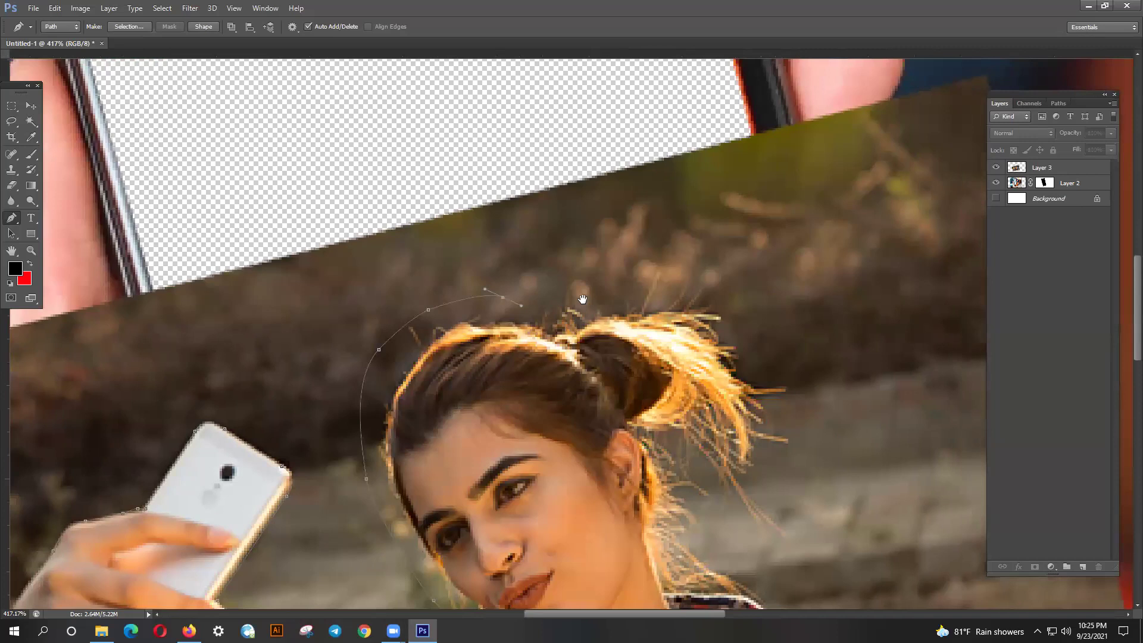
left_click_drag(553, 290, 570, 289)
- Continue the outline around the hair and down its right edge to below the hair
left_click(635, 251)
left_click(696, 268)
left_click_drag(732, 324, 738, 353)
left_click_drag(762, 399, 717, 323)
left_click(772, 382)
left_click(740, 334)
left_click_drag(740, 374, 721, 413)
left_click_drag(715, 457, 682, 461)
- Trace the collar, shirt side, sleeve edge and hem, then close the path at its starting point
left_click_drag(701, 501, 506, 284)
left_click(538, 310)
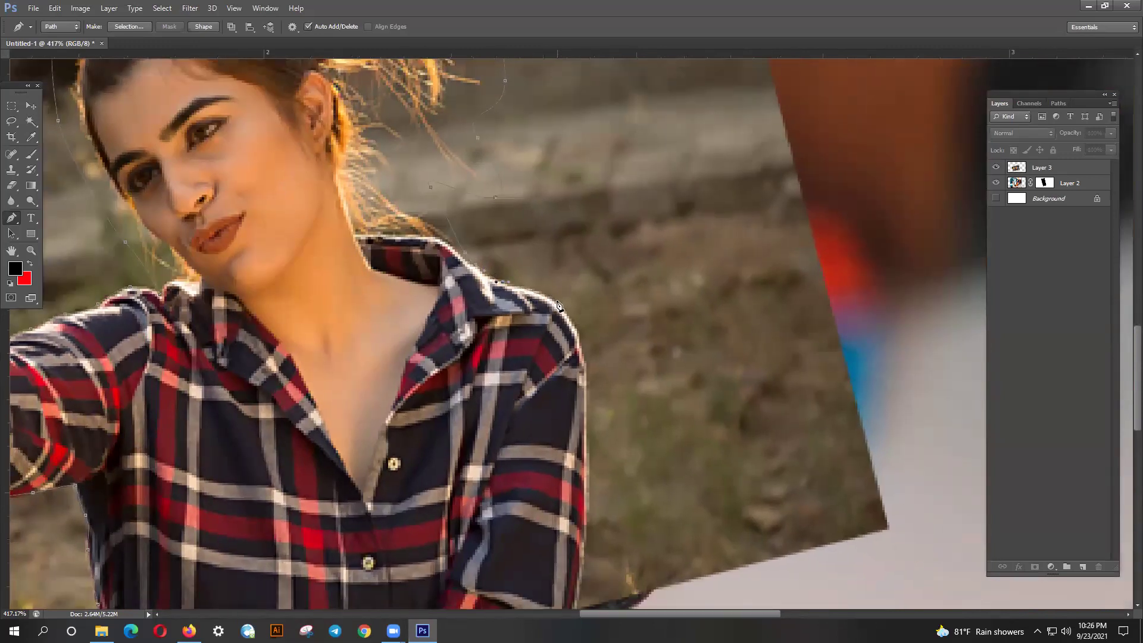
left_click_drag(567, 313, 523, 247)
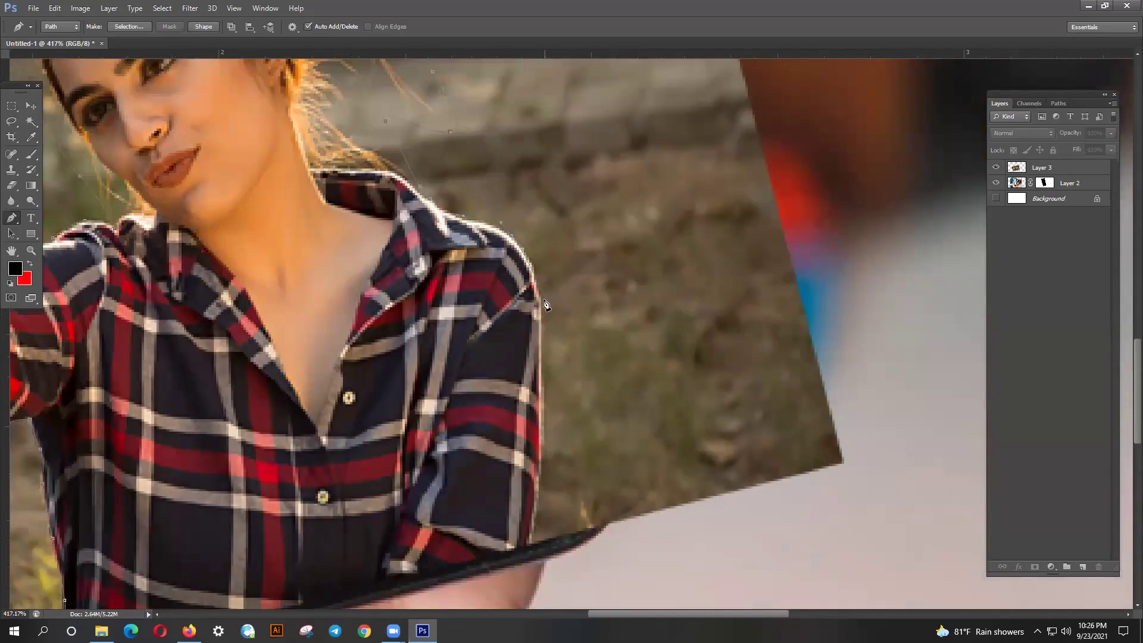
left_click_drag(543, 305, 540, 297)
left_click_drag(539, 356, 517, 280)
left_click_drag(519, 402, 516, 417)
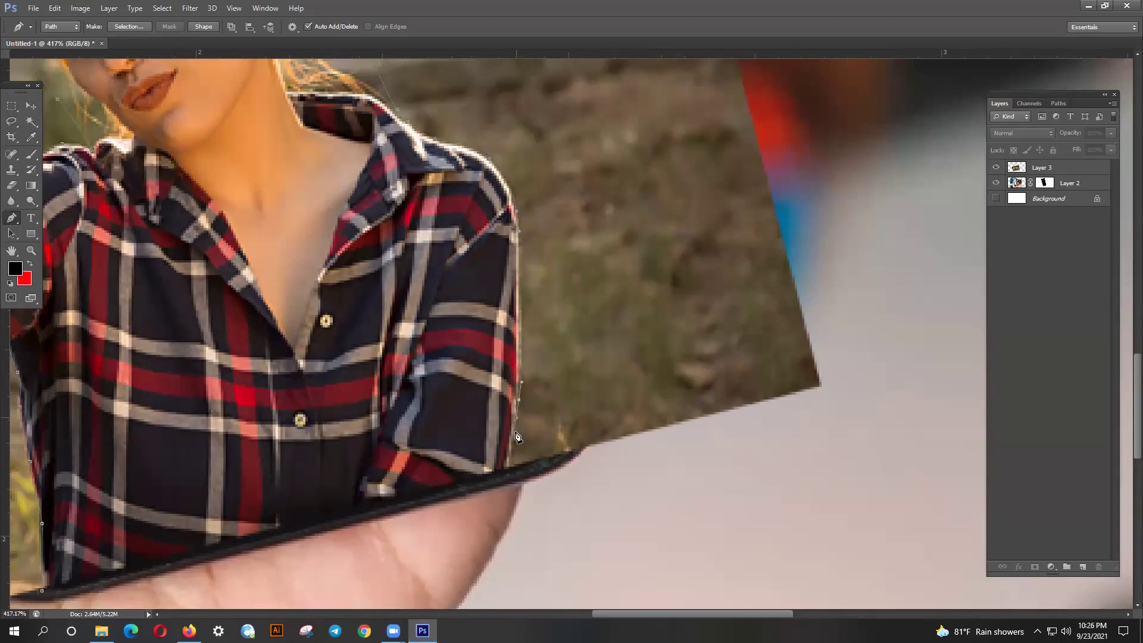
left_click(507, 471)
scroll(493, 498, "down", 3)
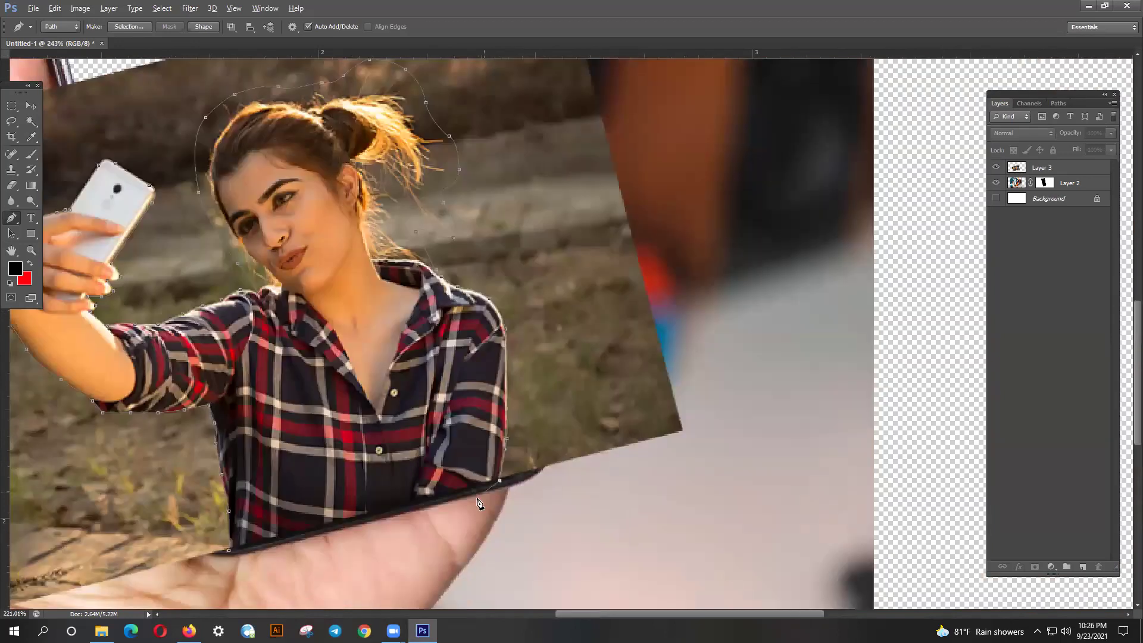
left_click(272, 542)
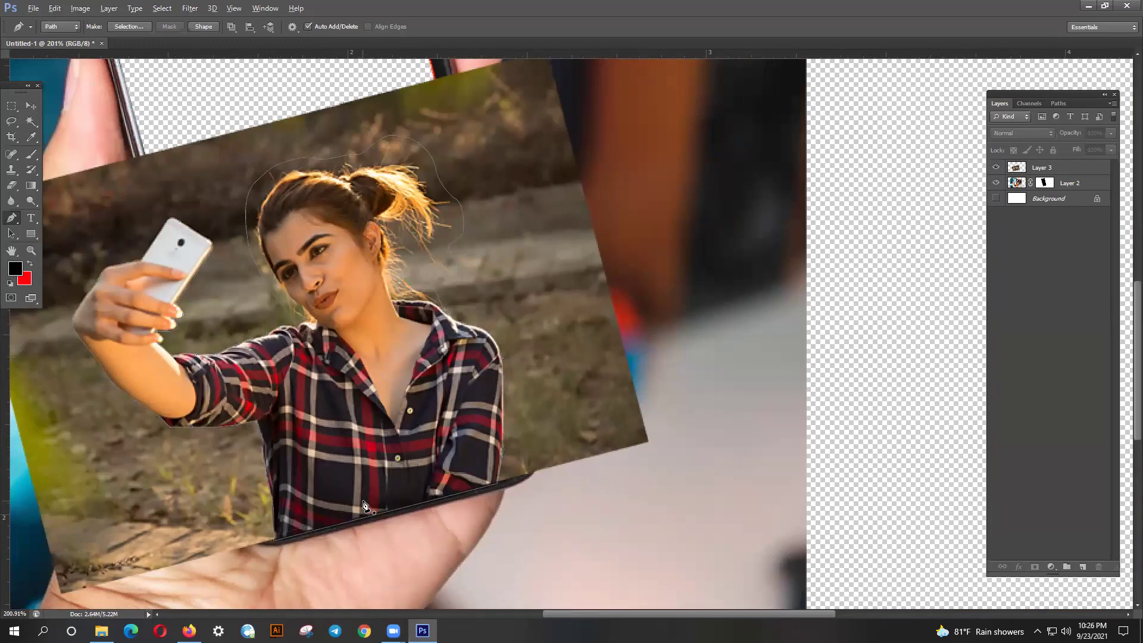
scroll(367, 505, "down", 1)
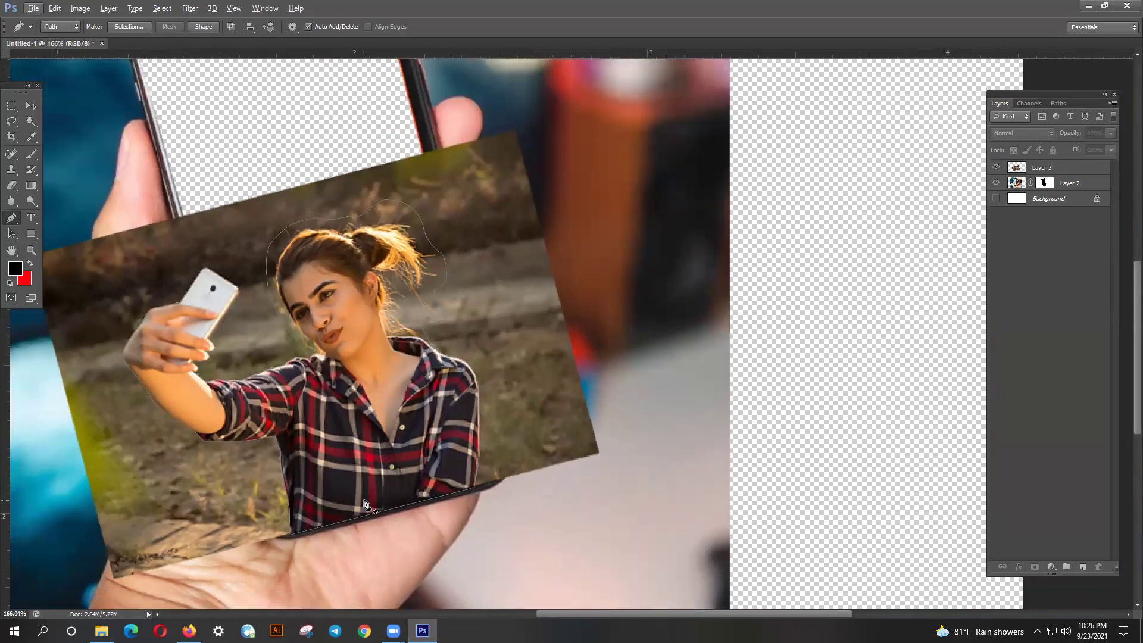
- Load the path as a selection with Ctrl+Enter and add a layer mask to Layer 3
key("ctrl+Return")
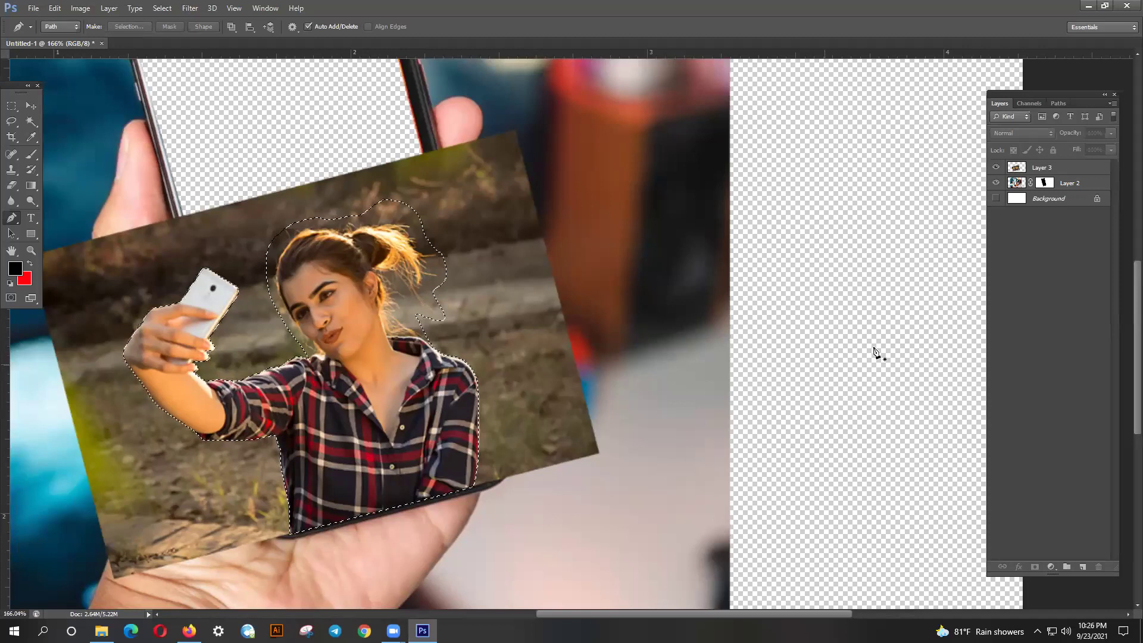
left_click(1041, 169)
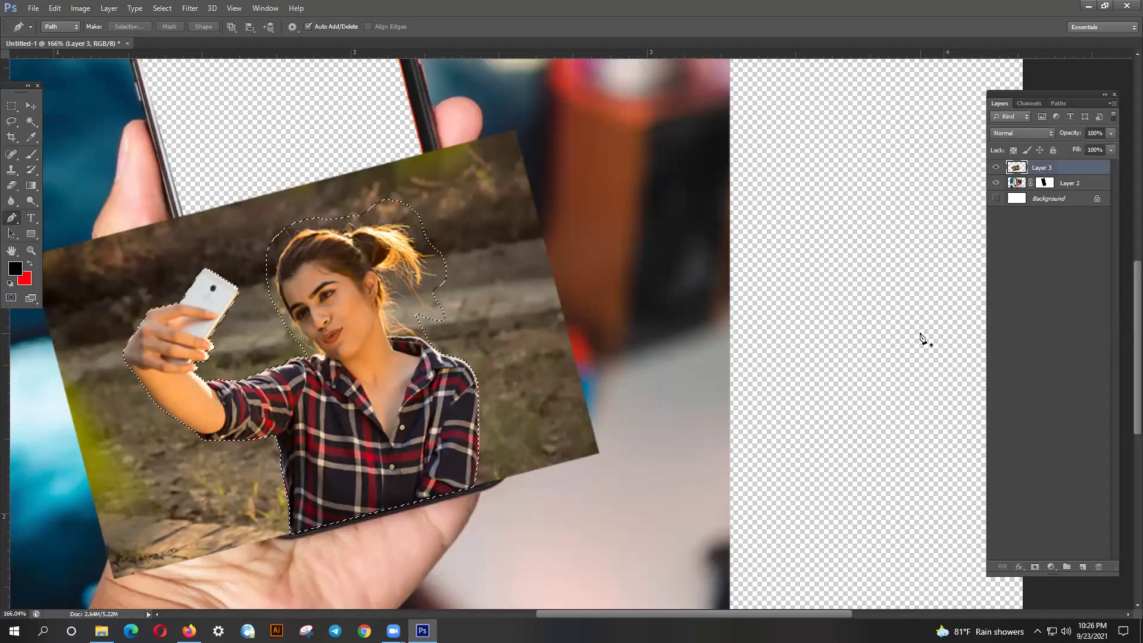
left_click(1036, 568)
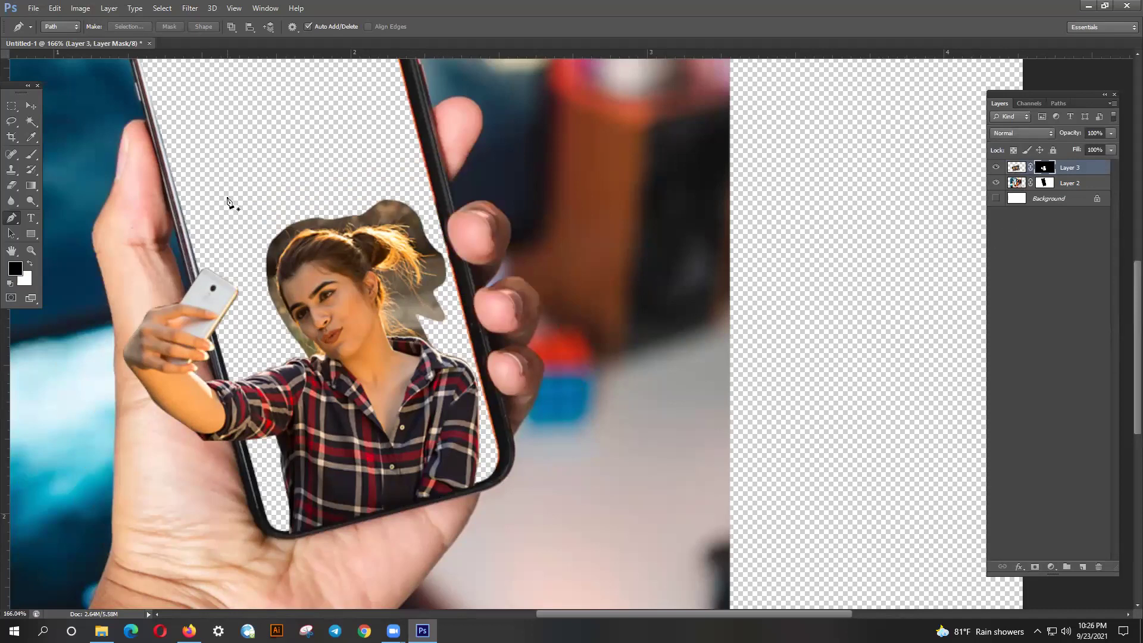
- With a 30 px brush, paint the mask at the elbow sleeve and hide the grey background beside the hair
left_click(32, 154)
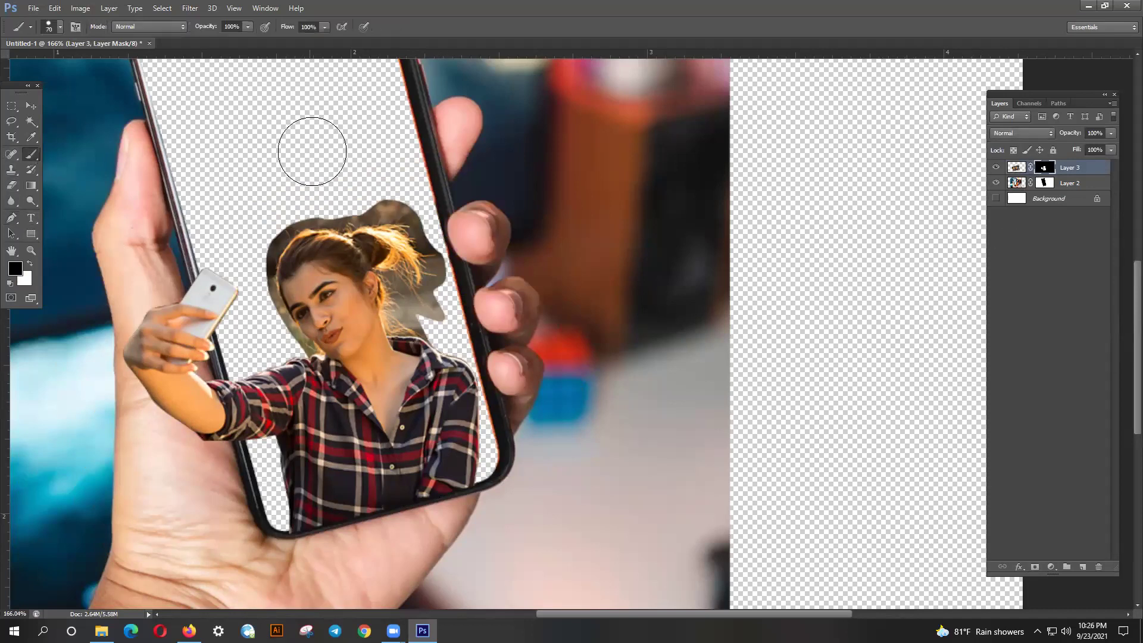
scroll(348, 197, "up", 1)
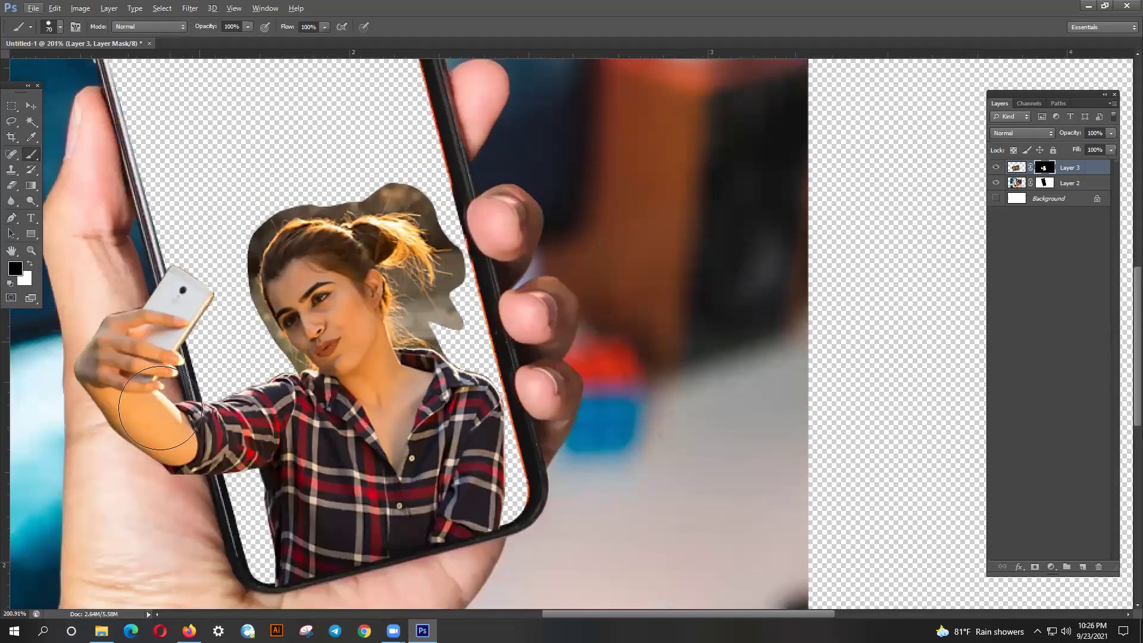
scroll(177, 487, "up", 1)
key("bracketleft")
key("bracketleft")
key("bracketleft")
key("bracketleft")
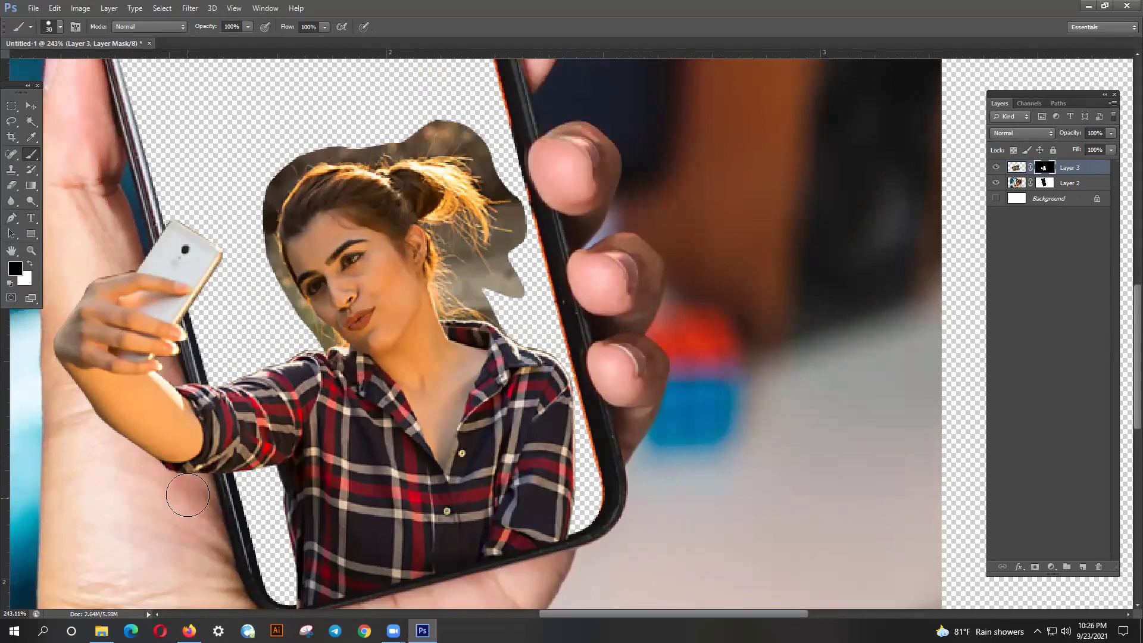
mouse_move(97, 309)
left_mouse_down()
mouse_move(114, 279)
mouse_move(97, 256)
left_mouse_up()
mouse_move(172, 527)
left_mouse_down()
mouse_move(166, 502)
mouse_move(182, 473)
mouse_move(233, 482)
mouse_move(146, 476)
mouse_move(169, 465)
left_mouse_up()
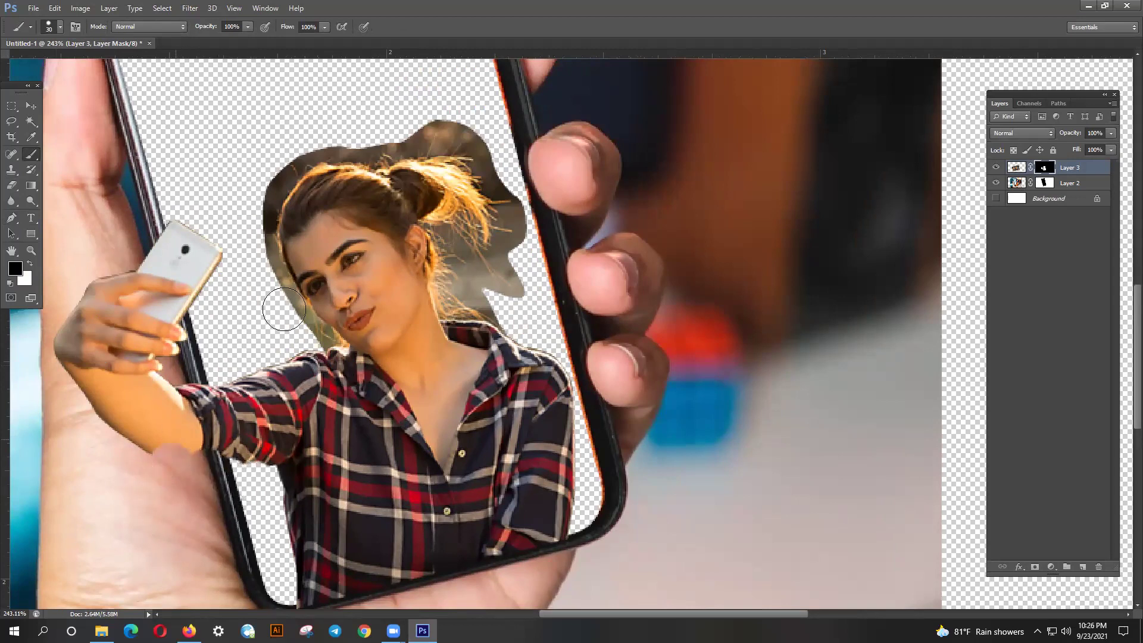
mouse_move(516, 269)
left_mouse_down()
mouse_move(467, 231)
mouse_move(494, 238)
mouse_move(427, 263)
mouse_move(428, 286)
mouse_move(499, 316)
mouse_move(396, 250)
left_mouse_up()
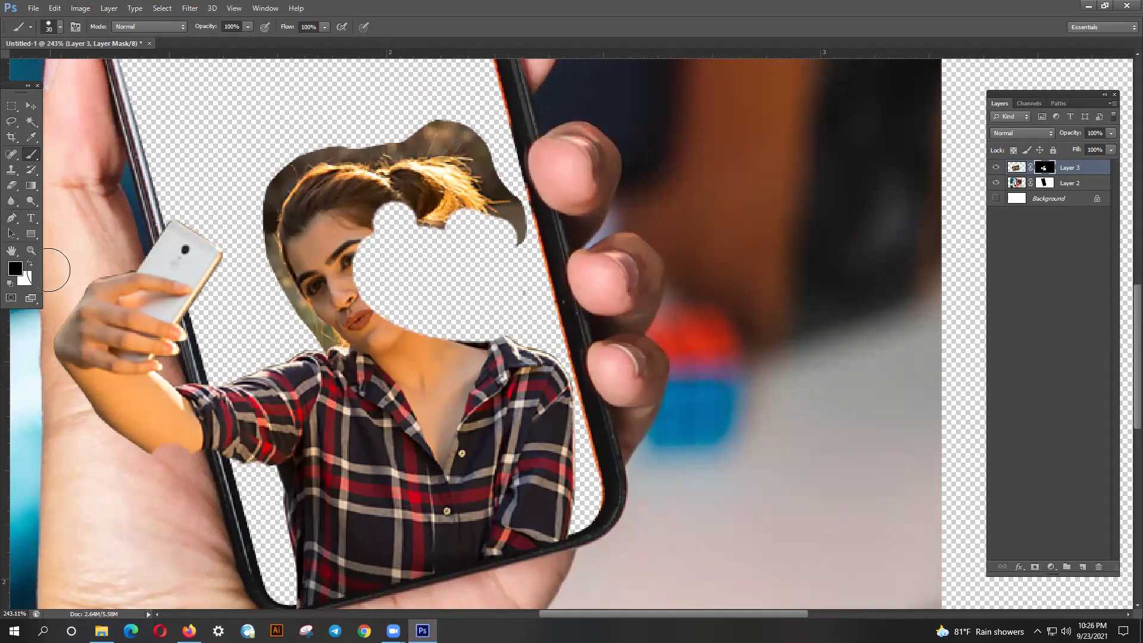
- Paint white to restore the face, neck, hair and forearm, then black to hide background below the sleeve
left_click(32, 268)
mouse_move(387, 315)
left_mouse_down()
mouse_move(392, 274)
mouse_move(355, 235)
mouse_move(397, 303)
mouse_move(376, 205)
mouse_move(429, 262)
mouse_move(416, 359)
mouse_move(397, 233)
mouse_move(413, 233)
mouse_move(440, 343)
left_mouse_up()
mouse_move(217, 458)
left_mouse_down()
mouse_move(160, 452)
mouse_move(263, 457)
mouse_move(271, 471)
mouse_move(250, 464)
left_mouse_up()
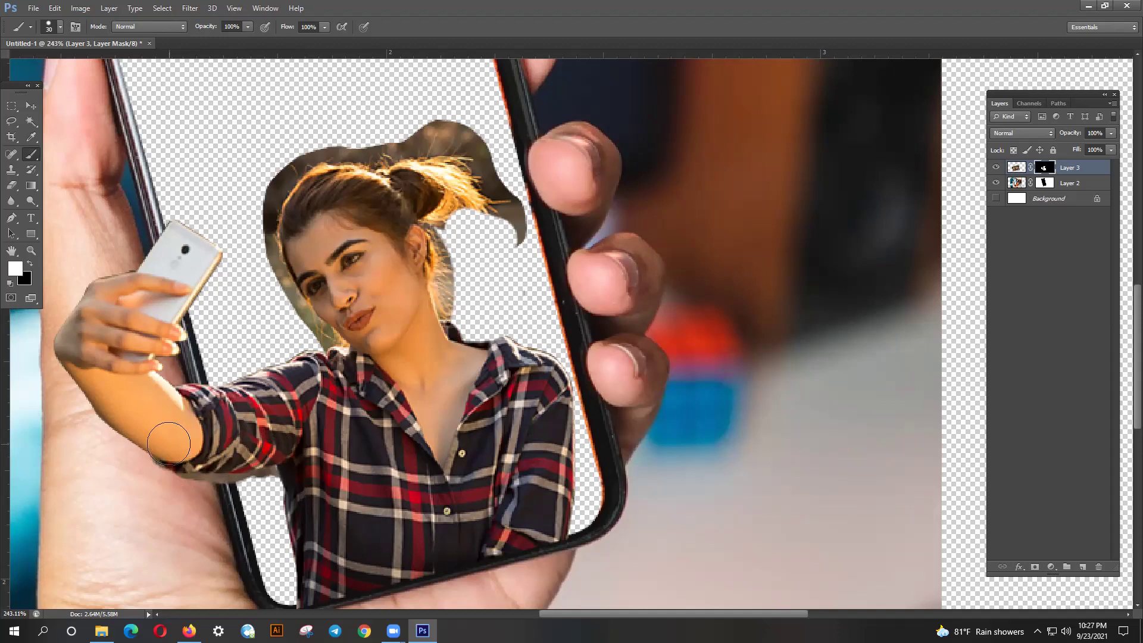
left_click(29, 265)
scroll(145, 513, "up", 2)
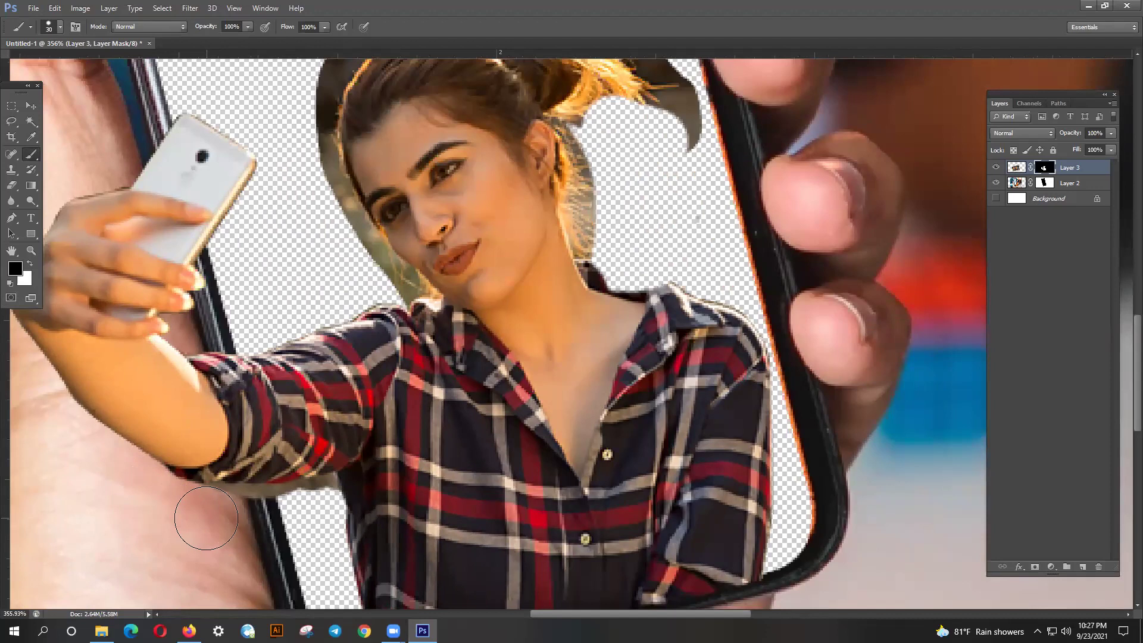
mouse_move(233, 519)
left_mouse_down()
mouse_move(204, 510)
mouse_move(291, 518)
mouse_move(267, 518)
left_mouse_up()
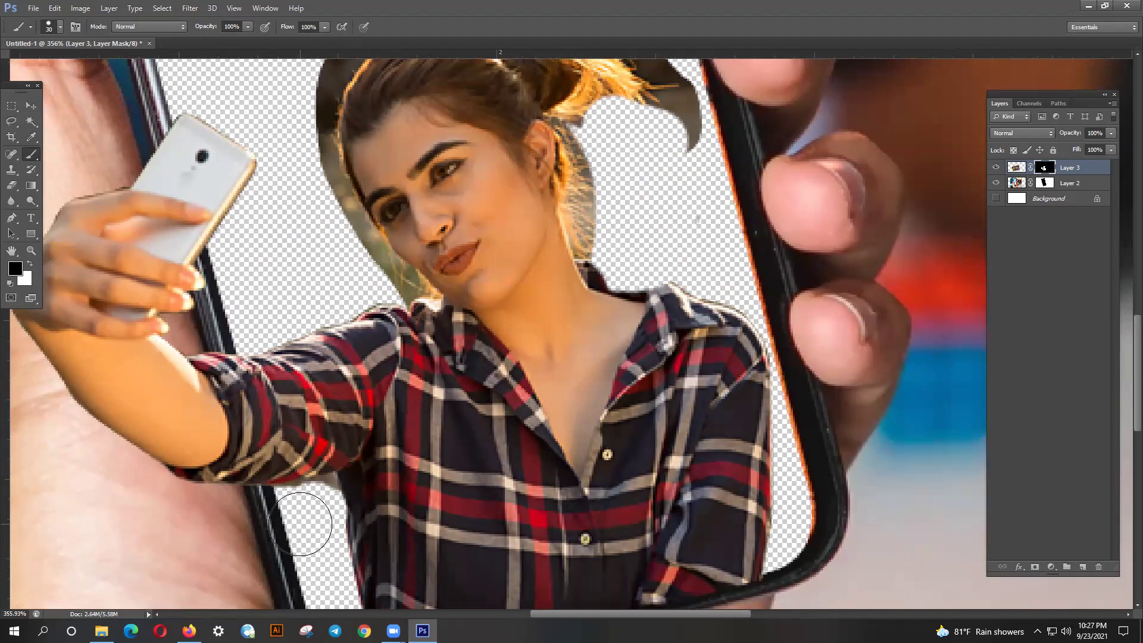
scroll(303, 520, "down", 1)
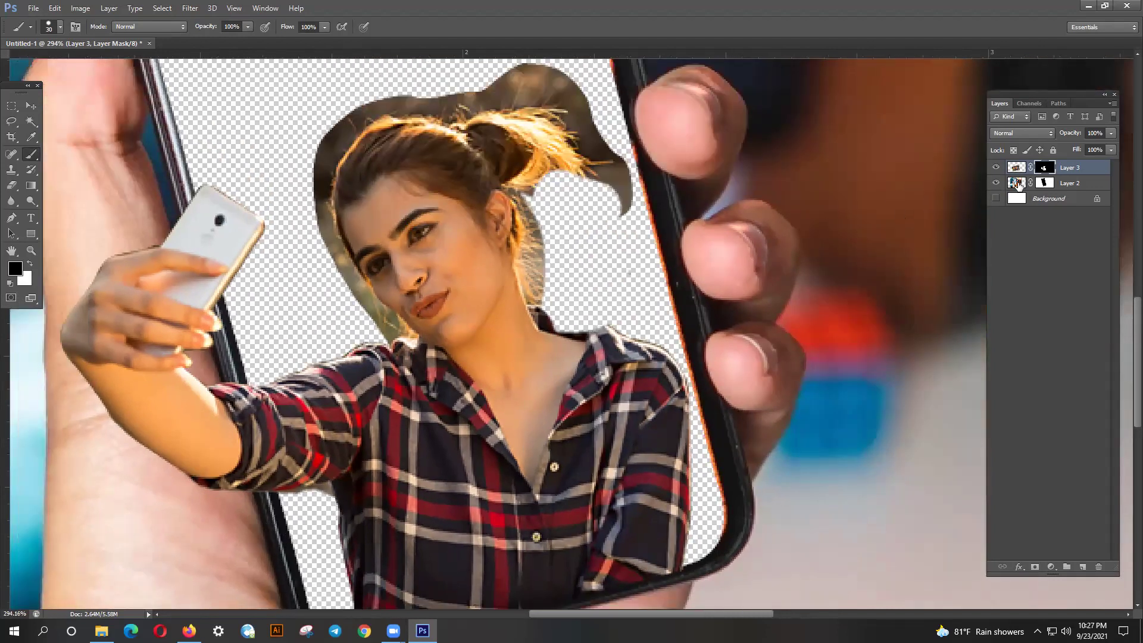
- Delete Layer 3's layer mask and step back and forth through the removal with Ctrl+Z
right_click(1046, 169)
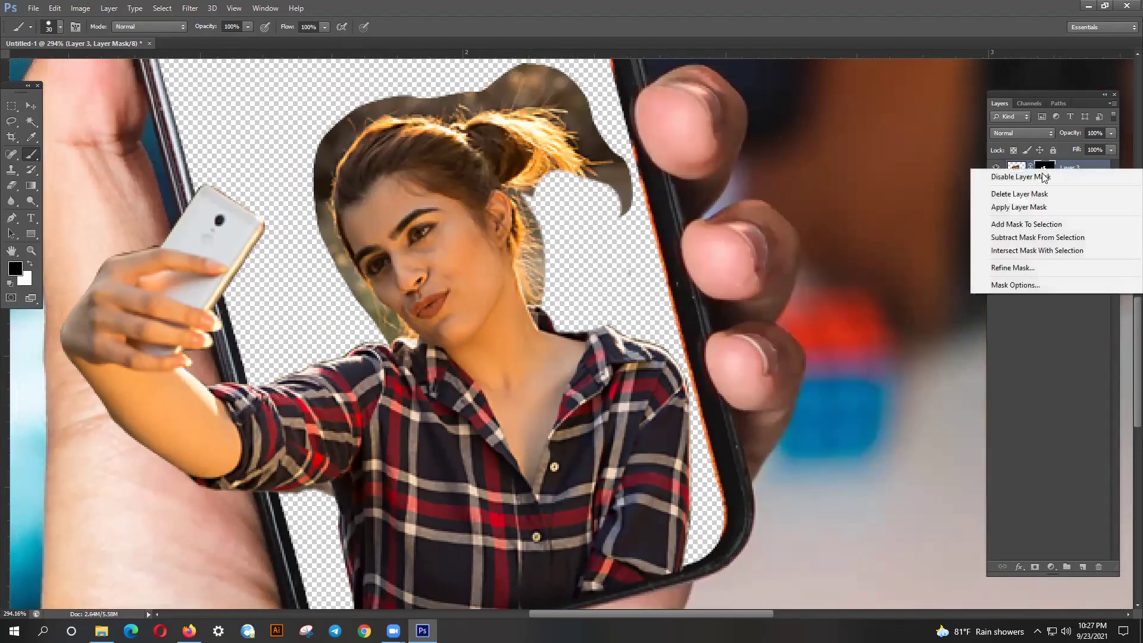
left_click(1030, 194)
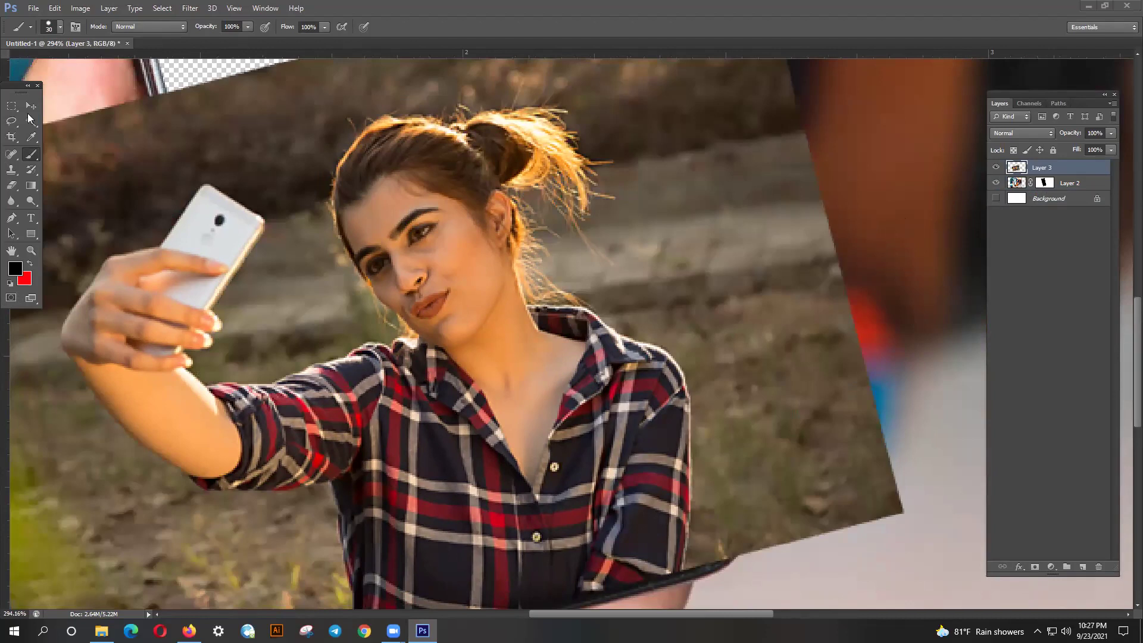
key("ctrl+z")
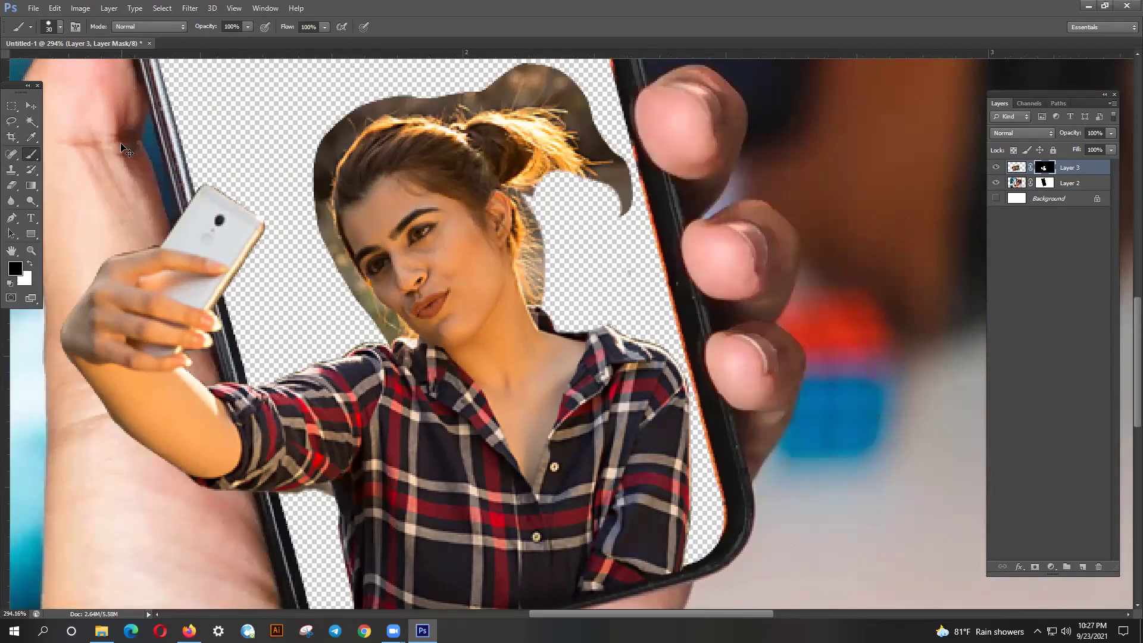
key("ctrl+z")
key("ctrl+z")
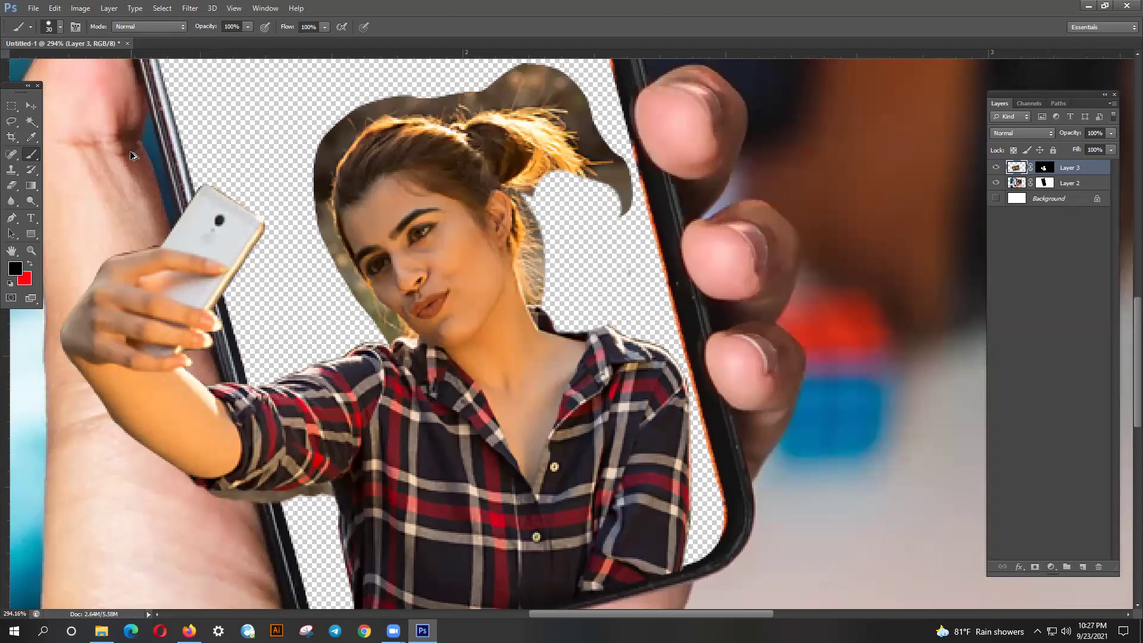
- Touch up the arm, forearm and ponytail notch areas, then make Layer 3 the working layer
mouse_move(331, 489)
left_mouse_down()
mouse_move(205, 477)
mouse_move(256, 470)
left_mouse_up()
mouse_move(536, 191)
left_mouse_down()
mouse_move(595, 196)
mouse_move(622, 256)
left_mouse_up()
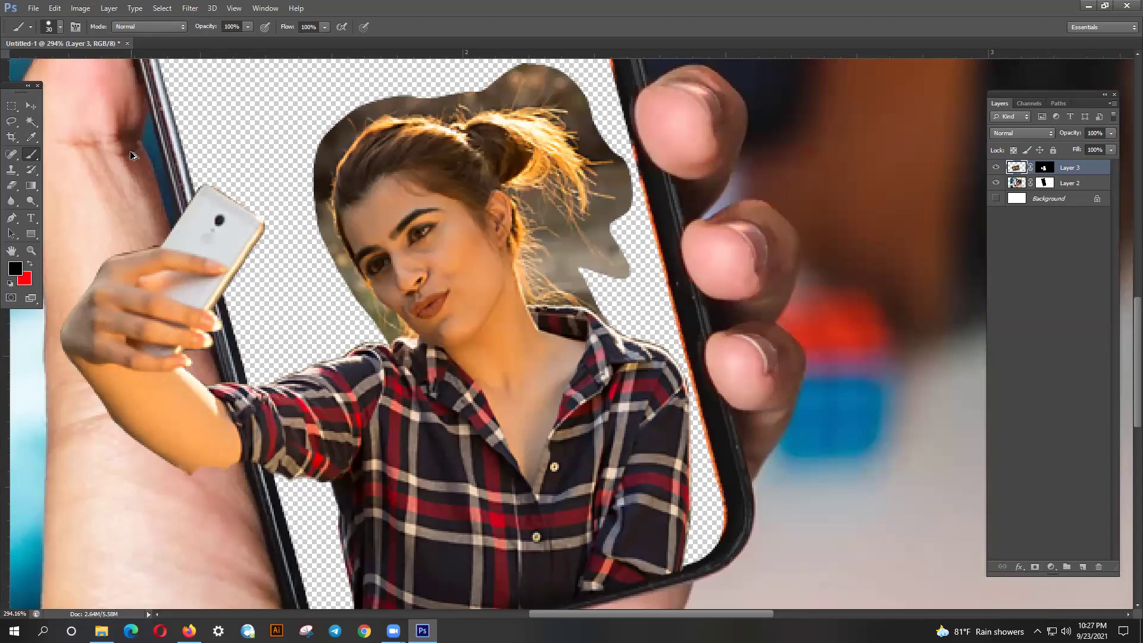
left_click_drag(321, 483, 191, 477)
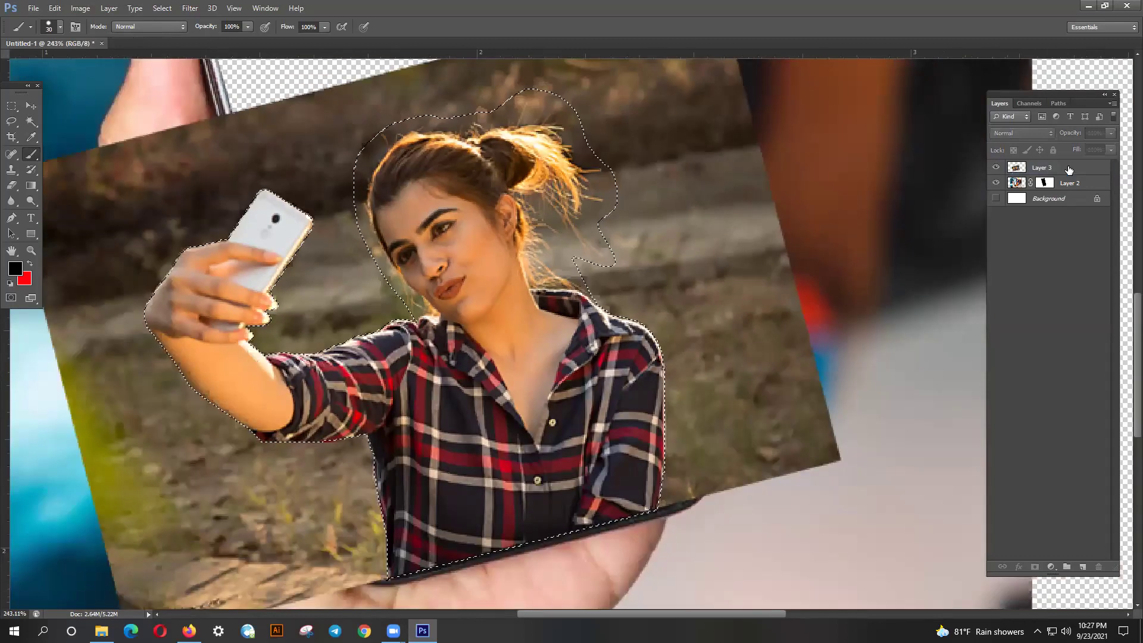
left_click(1069, 169)
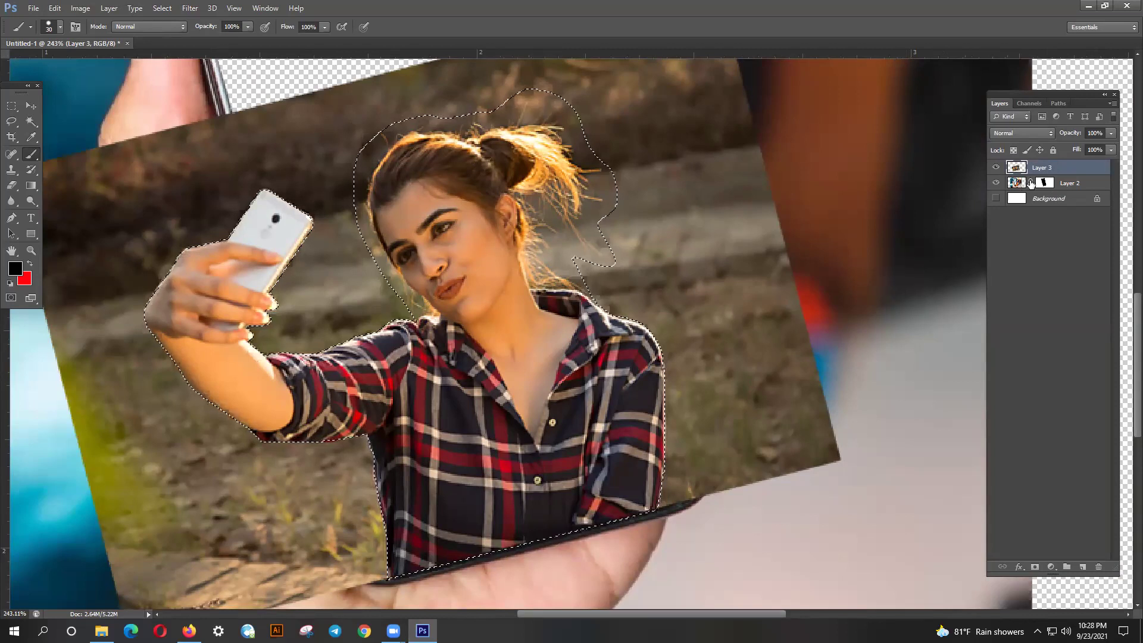
- Add a layer mask to Layer 3 from the woman's selection, undoing the inverted and extra vector masks
left_click(1036, 567)
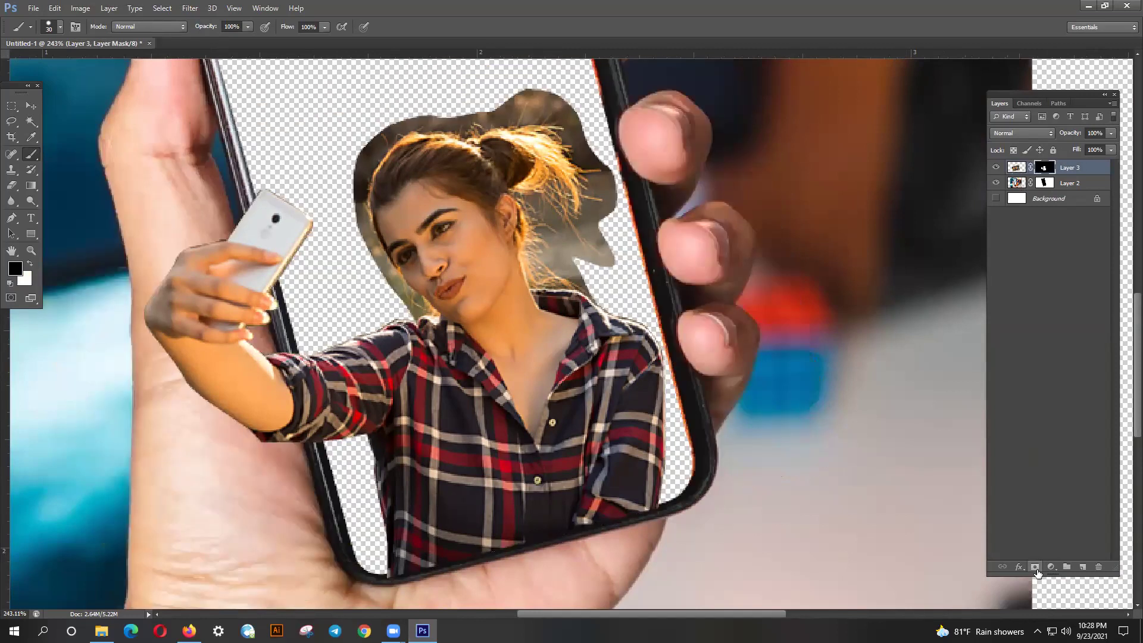
key("ctrl+z")
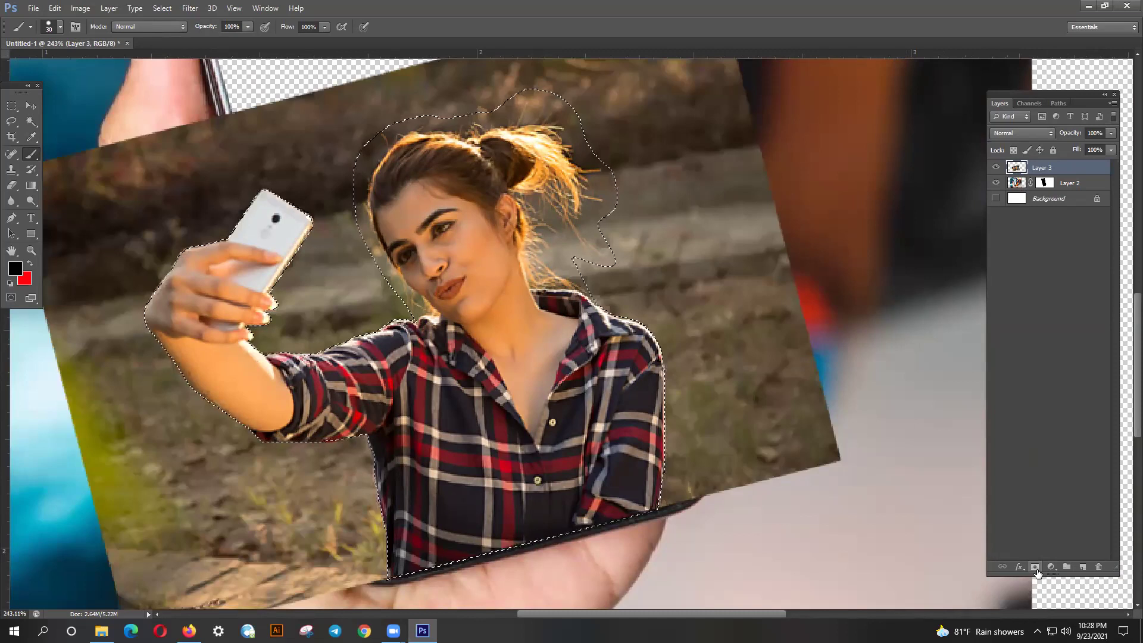
left_click(1036, 567, "alt")
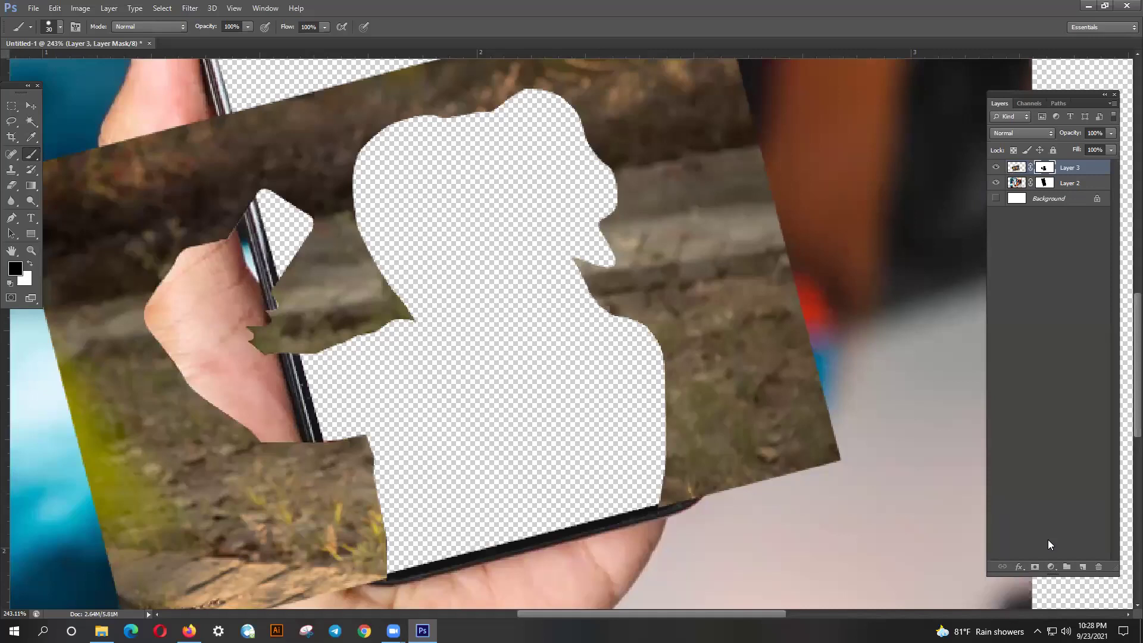
key("ctrl+z")
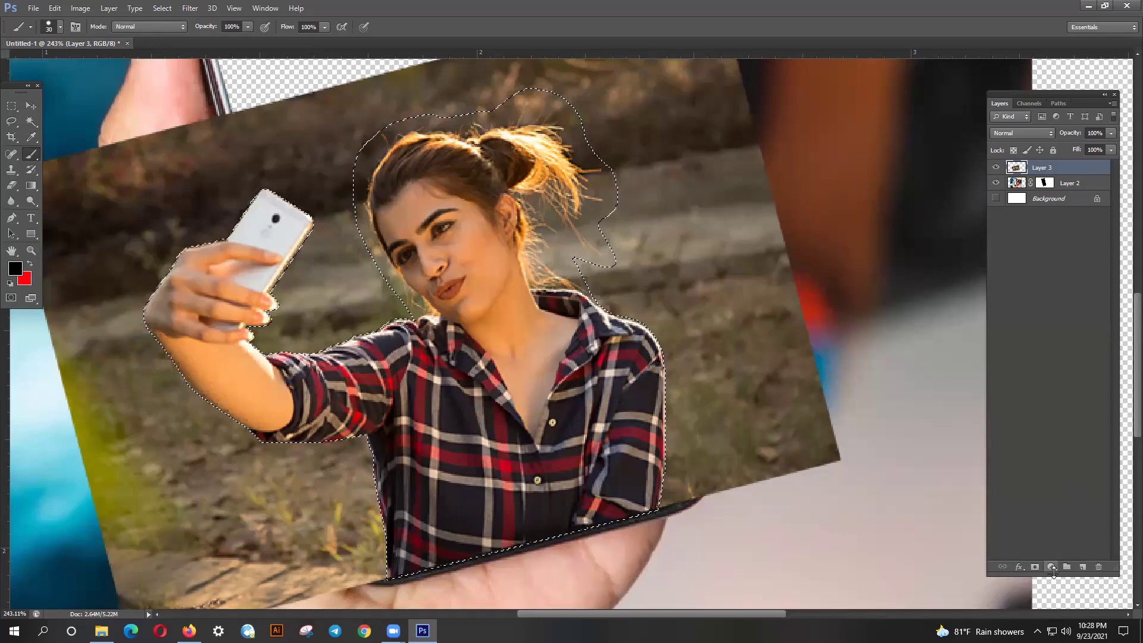
left_click(1036, 568, "alt")
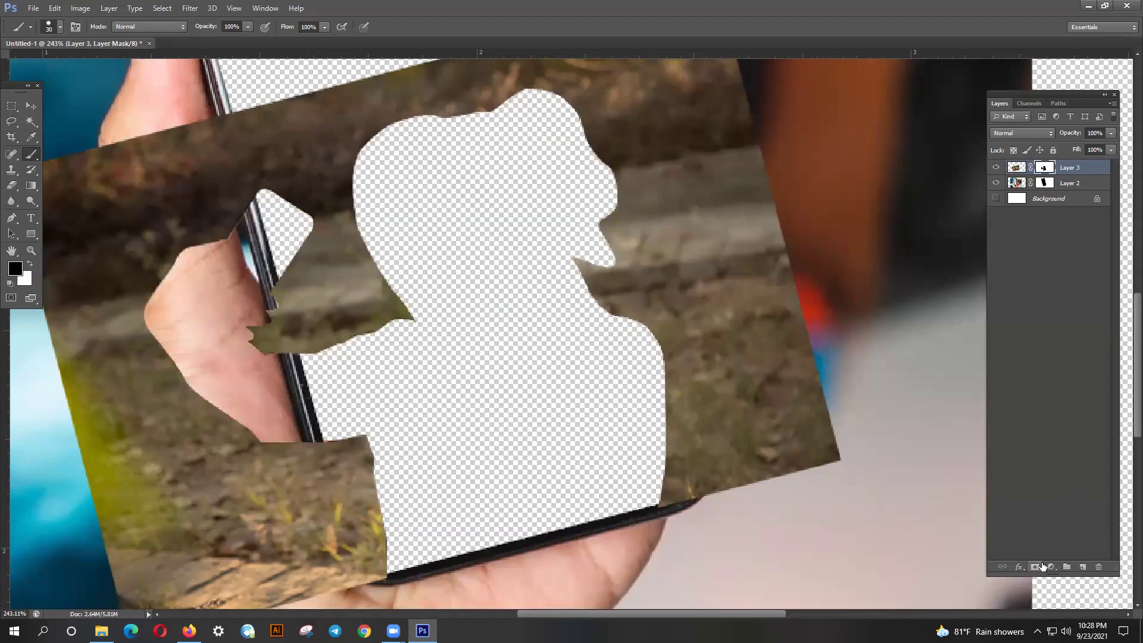
left_click(1039, 566)
key("ctrl+z")
key("ctrl+alt+z")
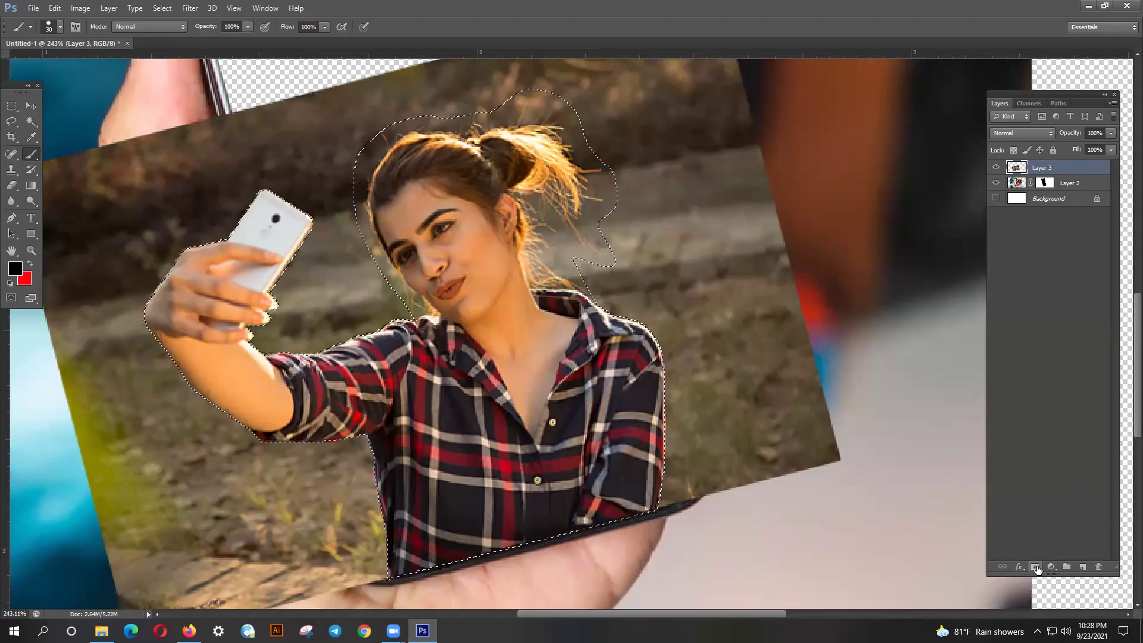
left_click(1037, 568)
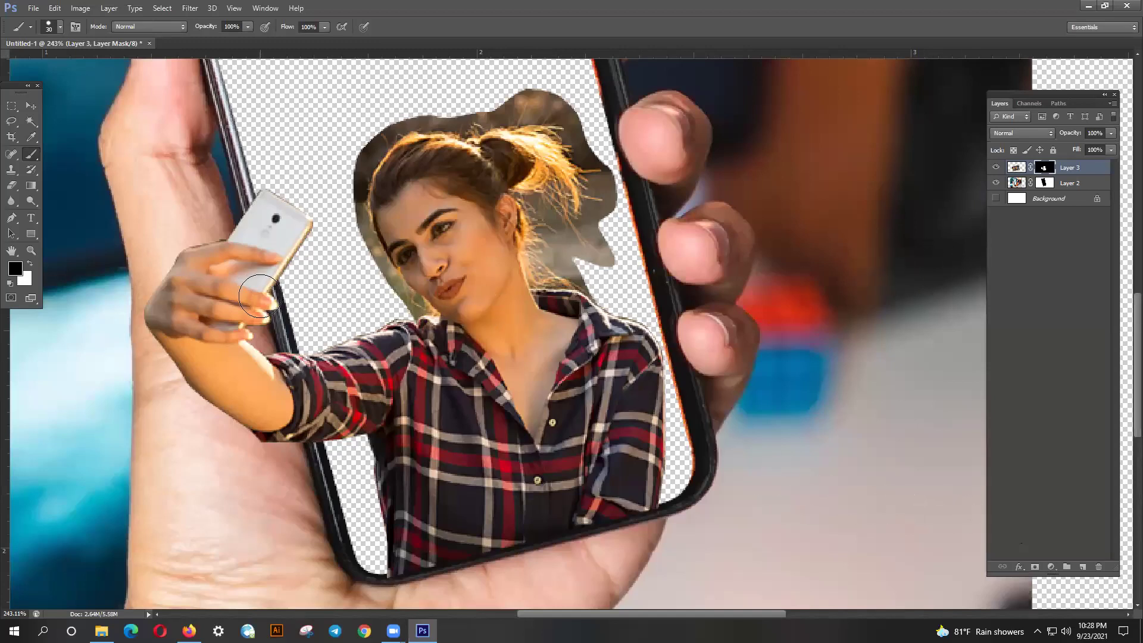
- Shrink the brush to 15 px, then set it to 20 px
scroll(186, 264, "up", 3)
scroll(185, 264, "left", 2)
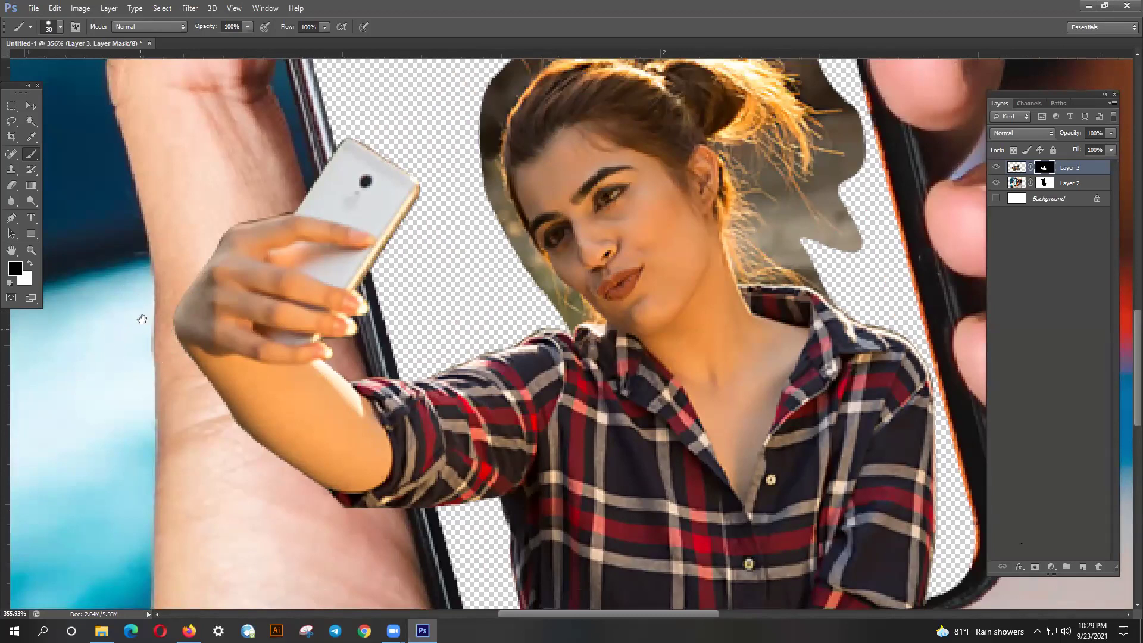
scroll(149, 328, "up", 2)
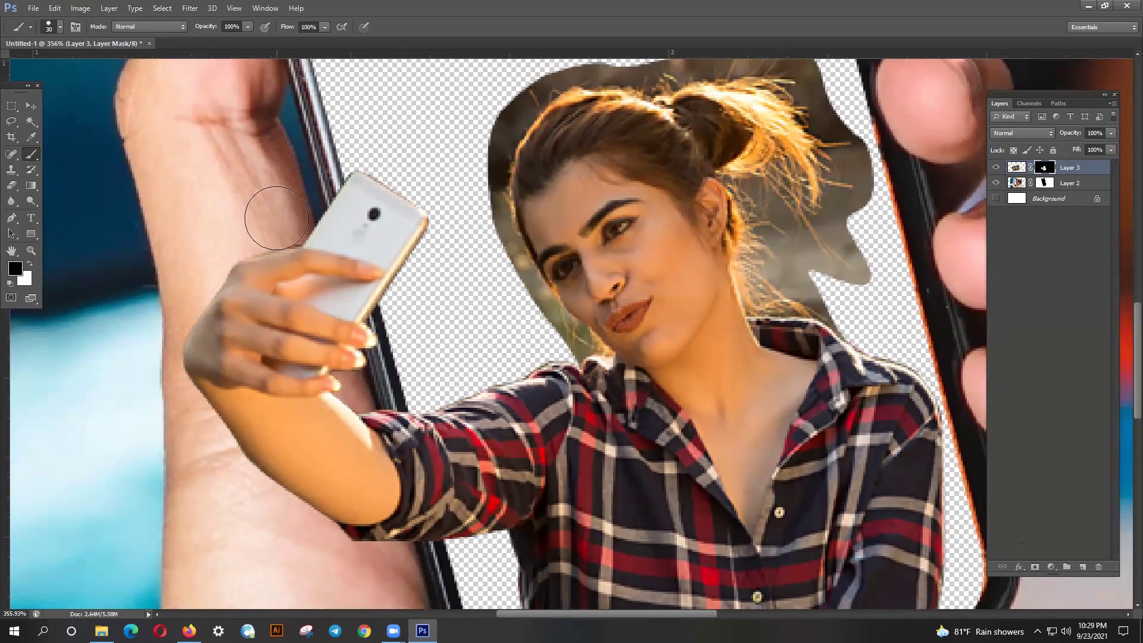
key("bracketleft")
key("bracketleft")
key("bracketleft")
key("bracketright")
key("bracketright")
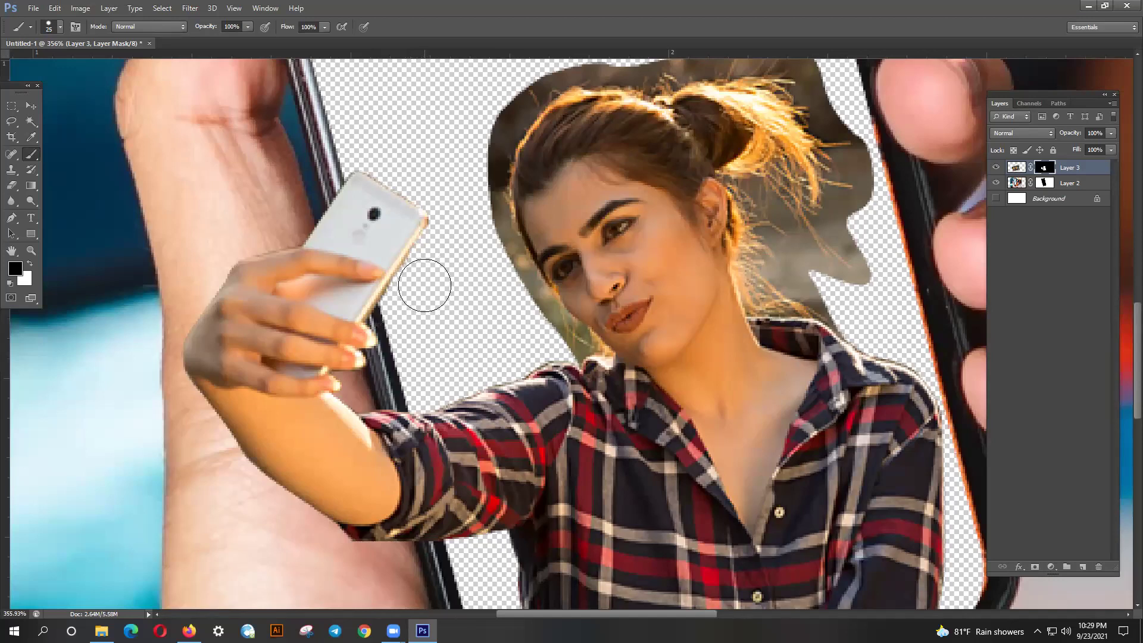
scroll(393, 417, "down", 3)
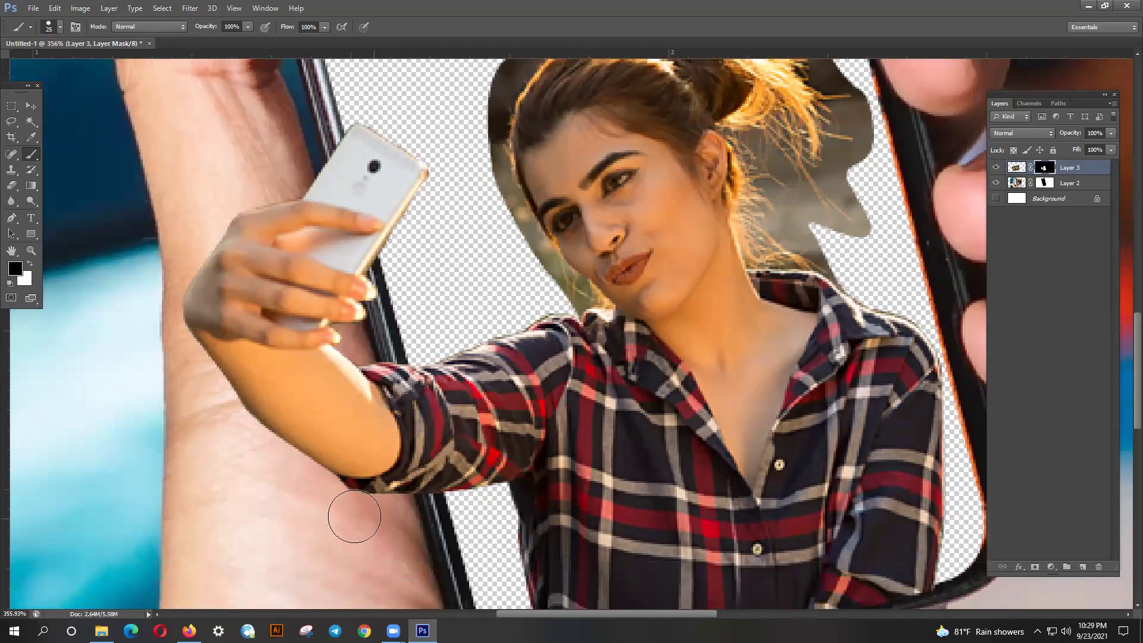
scroll(542, 302, "down", 3)
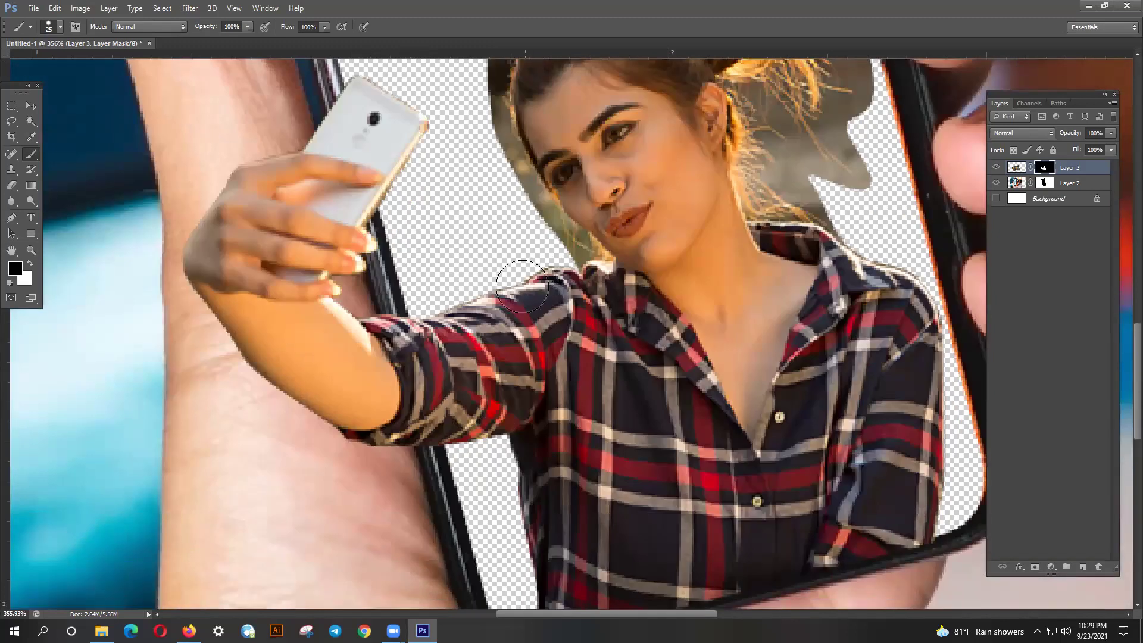
scroll(529, 327, "down", 5)
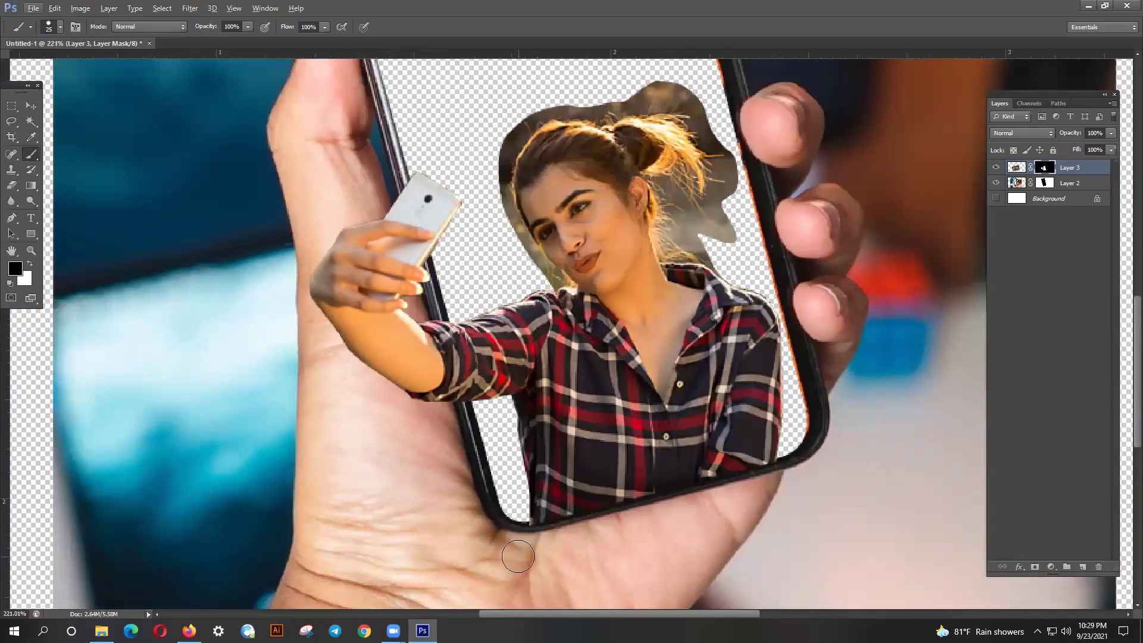
- Nudge Layer 3 slightly with the Move tool's arrow keys, then return to the Brush and view the whole composite
left_click(31, 106)
key("Up")
key("Up")
key("Up")
key("Up")
key("Down")
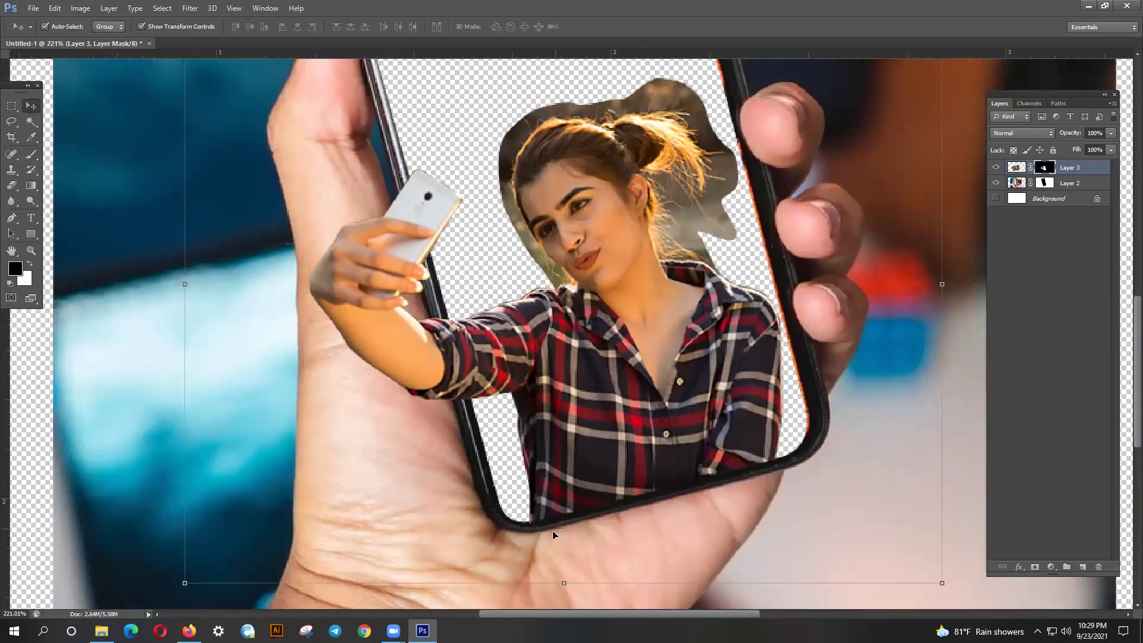
scroll(558, 543, "up", 3, "alt")
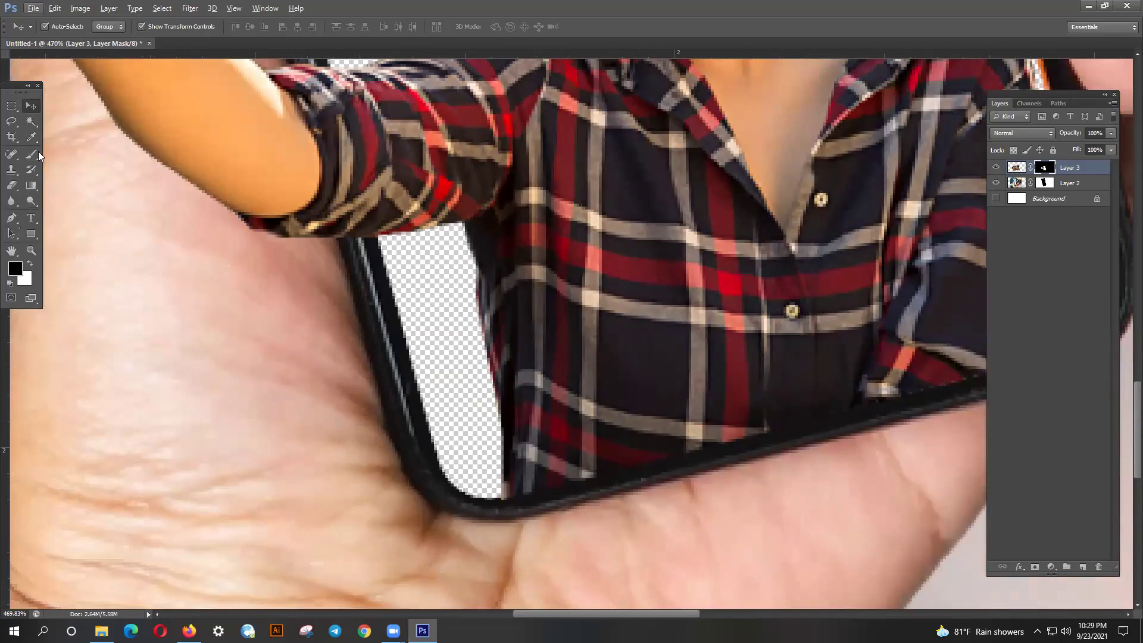
left_click(37, 153)
scroll(498, 532, "down", 3, "alt")
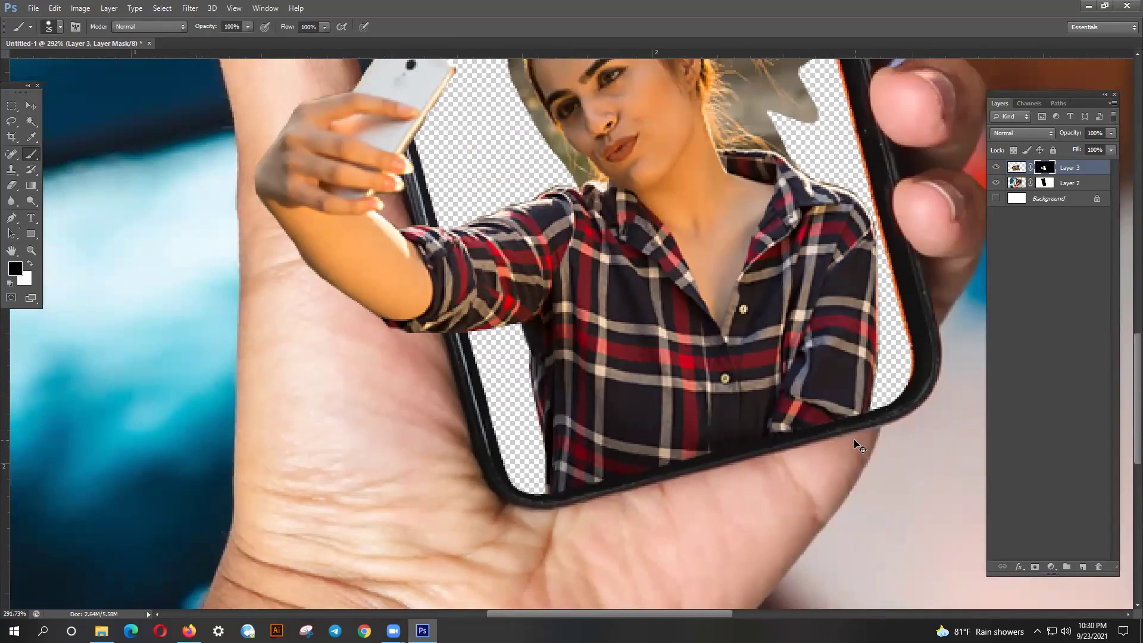
scroll(647, 278, "down", 3)
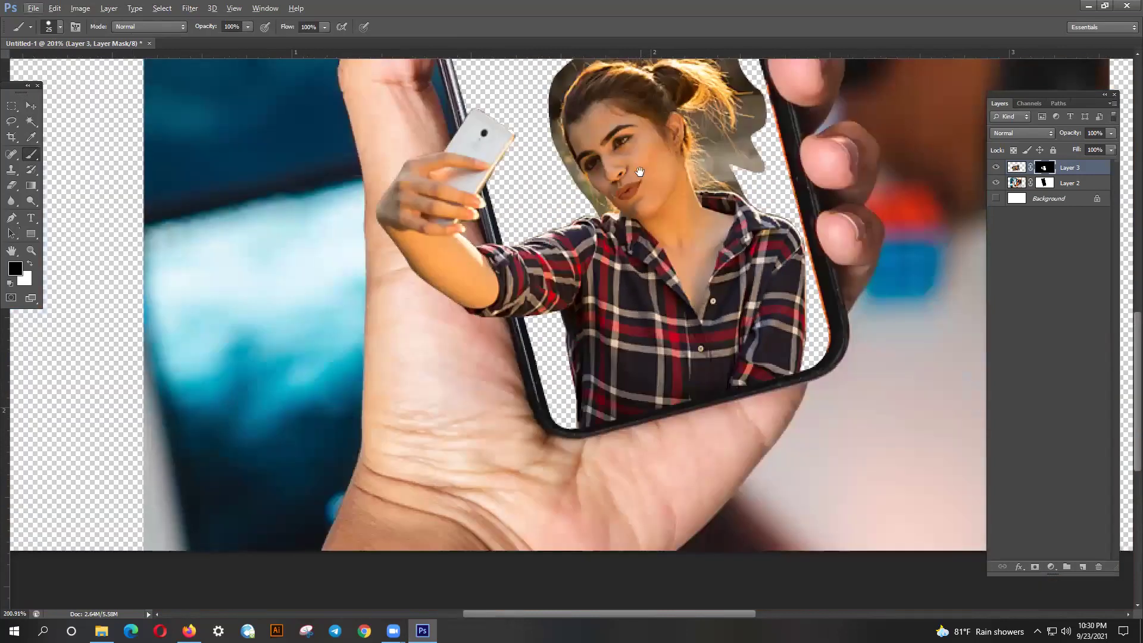
left_click_drag(633, 185, 620, 286)
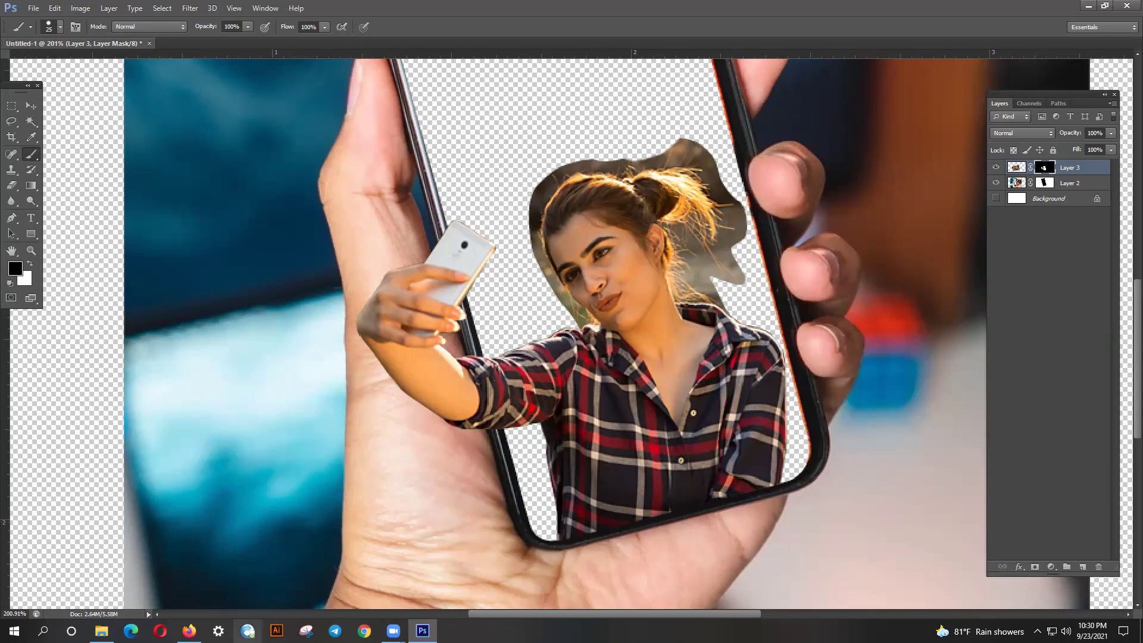
- In the Firefox image search, replace the query with 'wooll key ring' and search
left_click(184, 630)
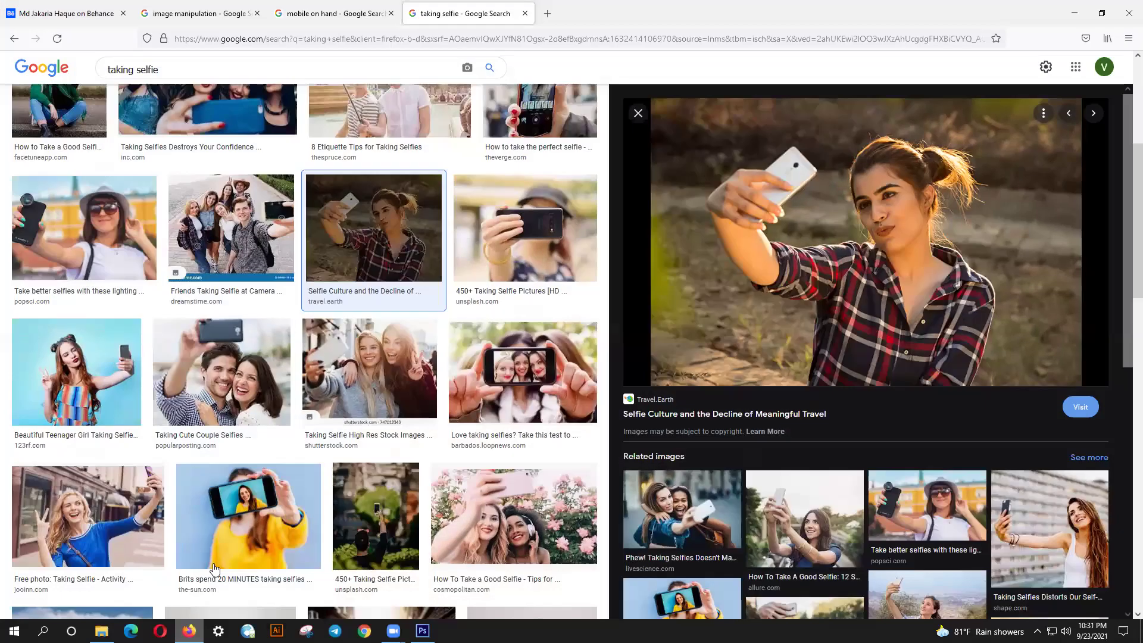
left_click(156, 69)
key("ctrl+a")
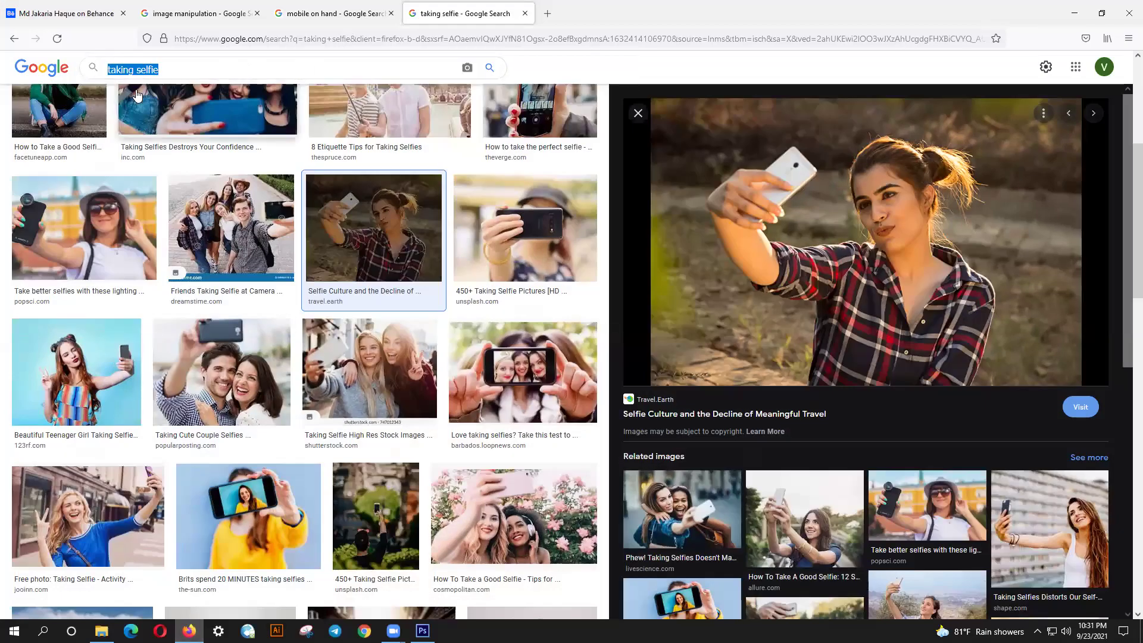
type("ull")
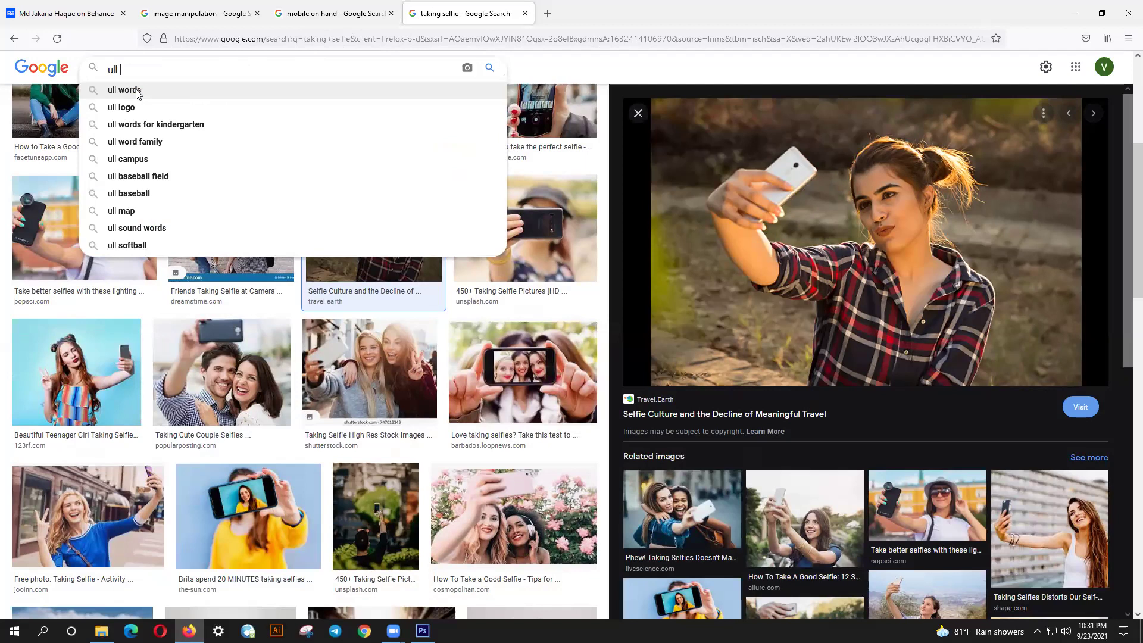
type("key")
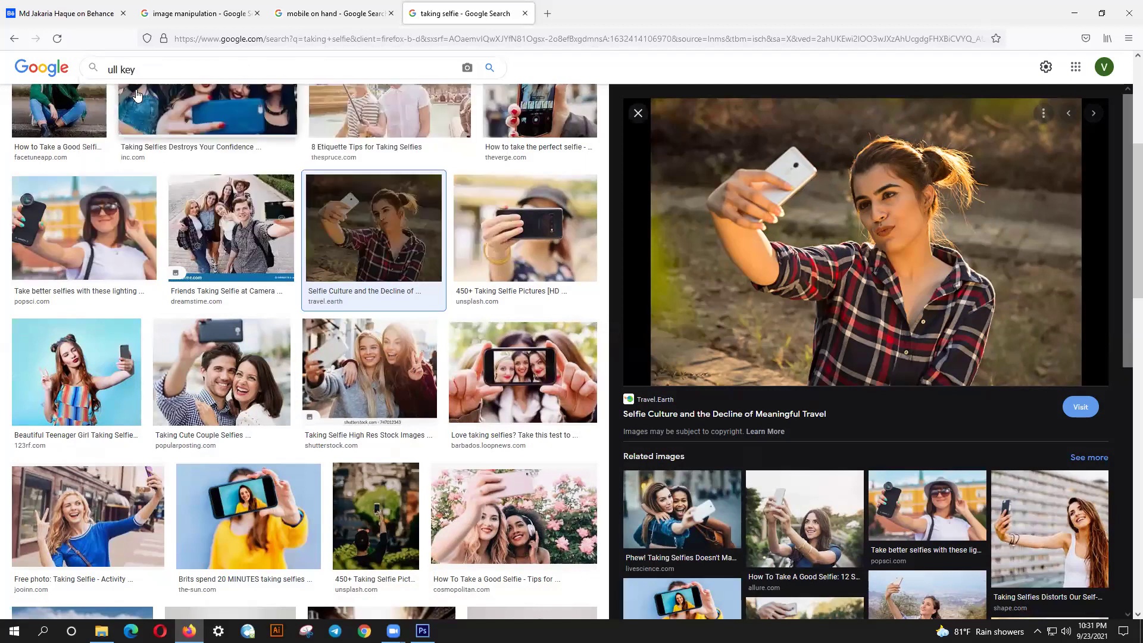
type(" ring")
key("Delete")
type("wioo")
key("Return")
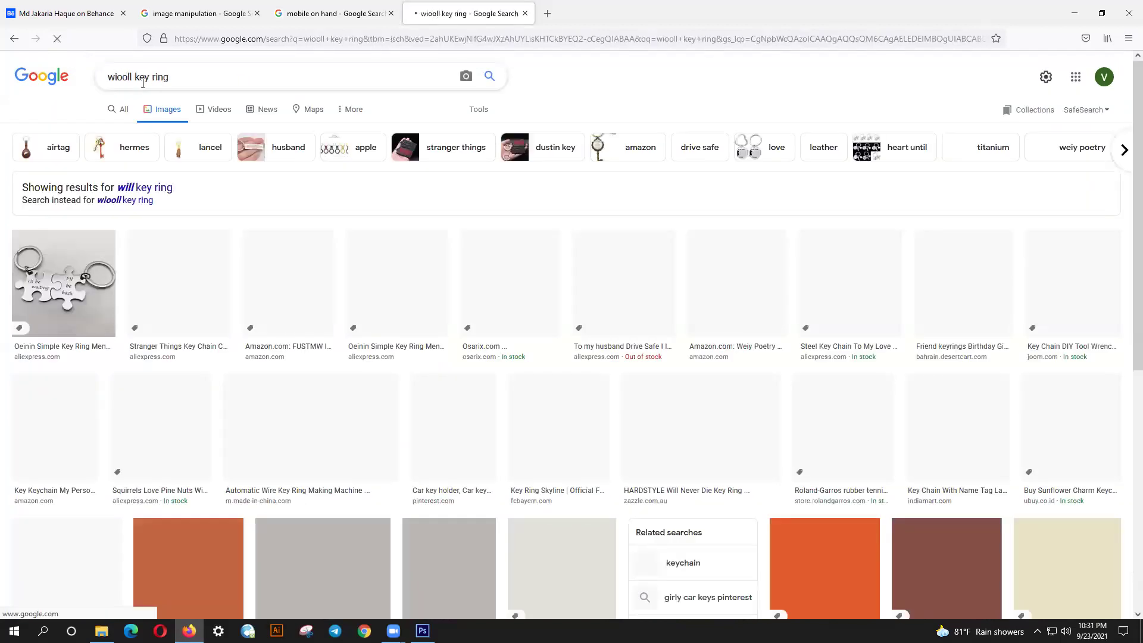
left_click_drag(128, 77, 119, 77)
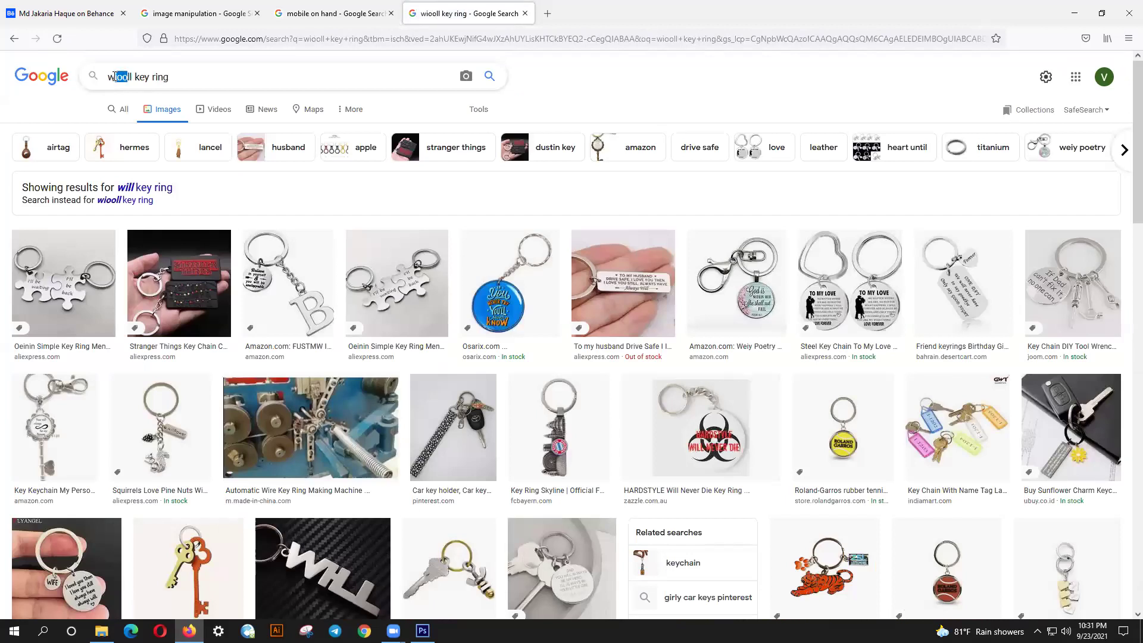
type("o")
key("Return")
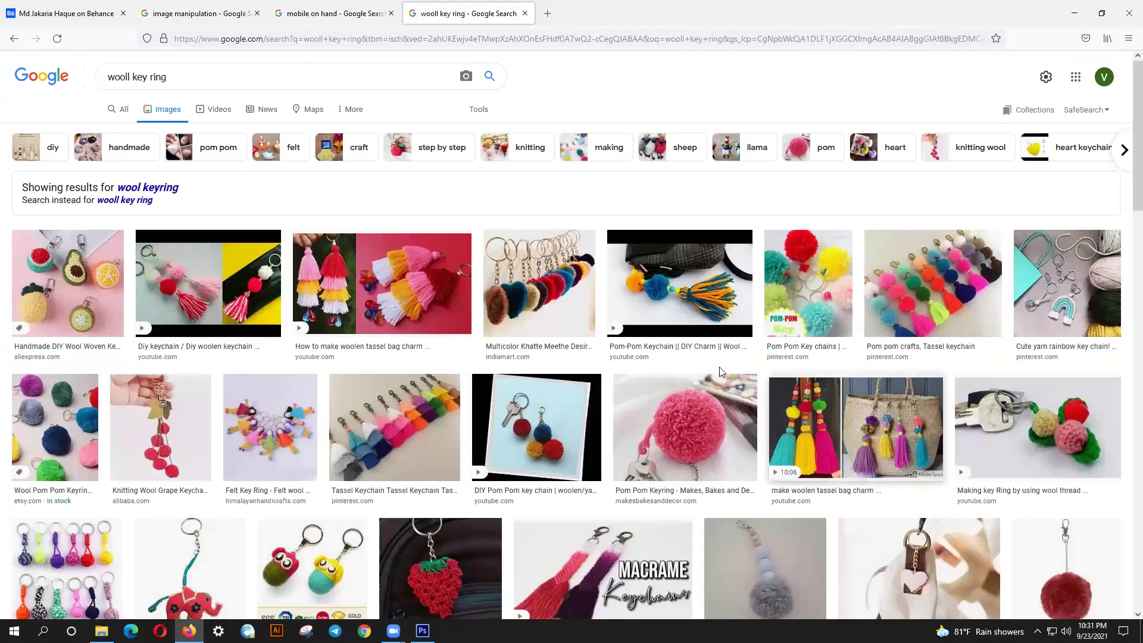
- Open the Green Pom Pom Keyring result, pick the dark green fur keyring related image, and copy it
scroll(265, 349, "down", 4)
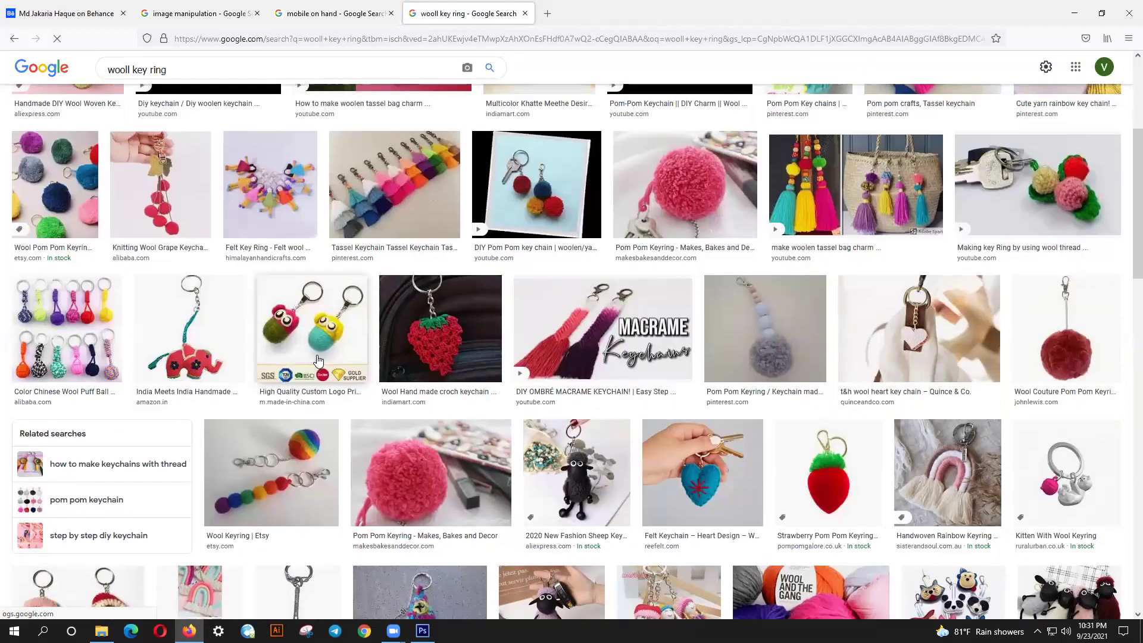
scroll(265, 350, "down", 3)
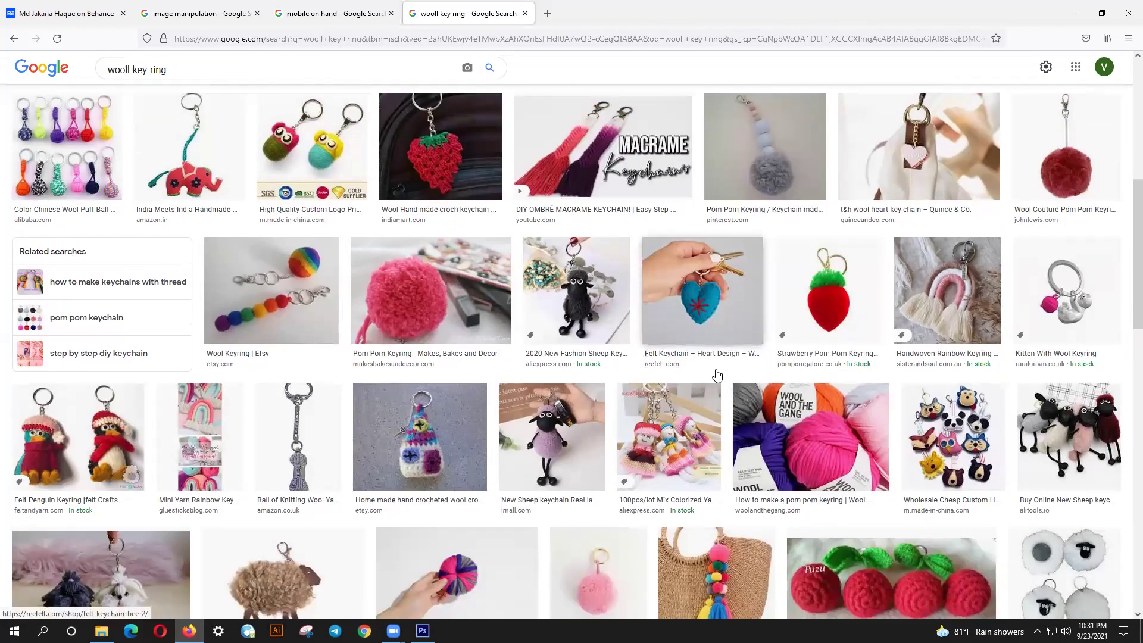
scroll(715, 375, "down", 5)
scroll(700, 381, "down", 5)
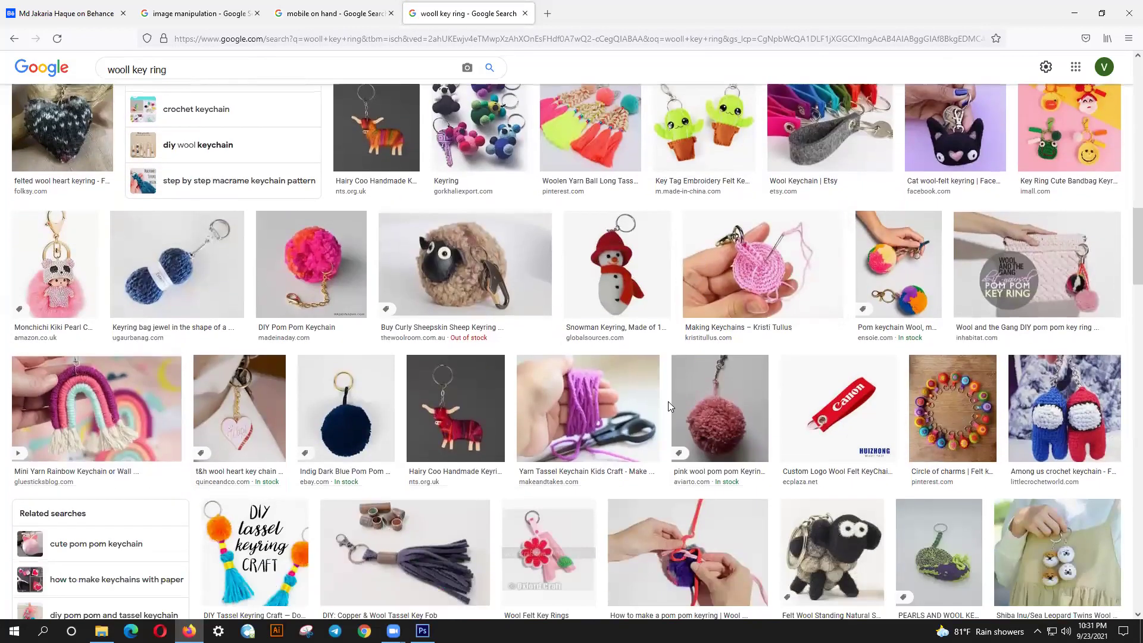
scroll(668, 401, "down", 4)
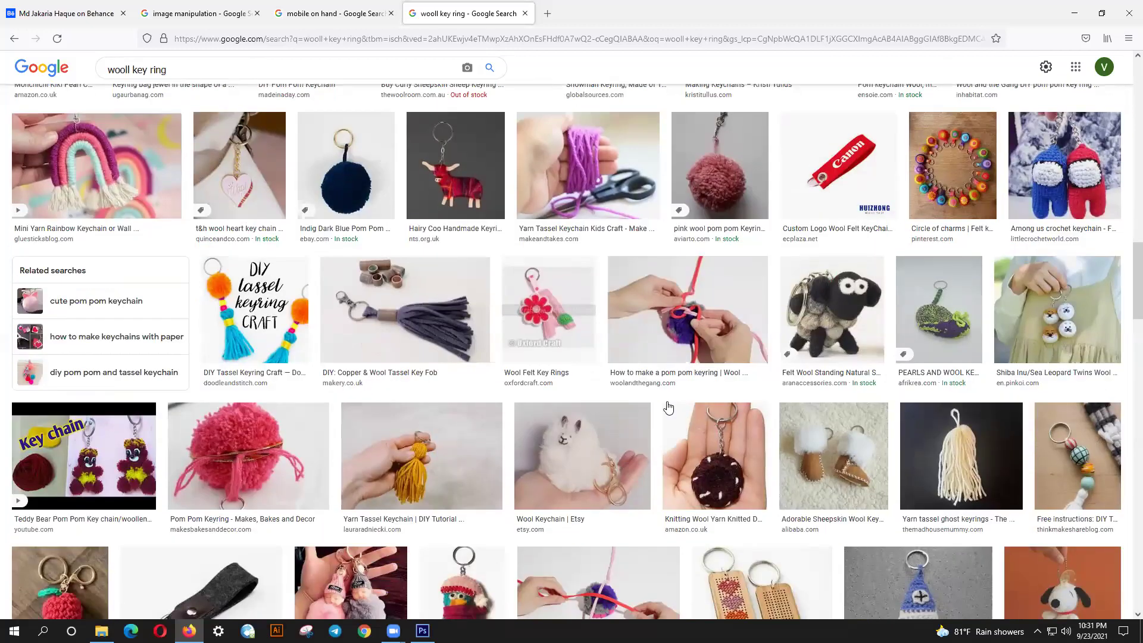
scroll(668, 406, "down", 2)
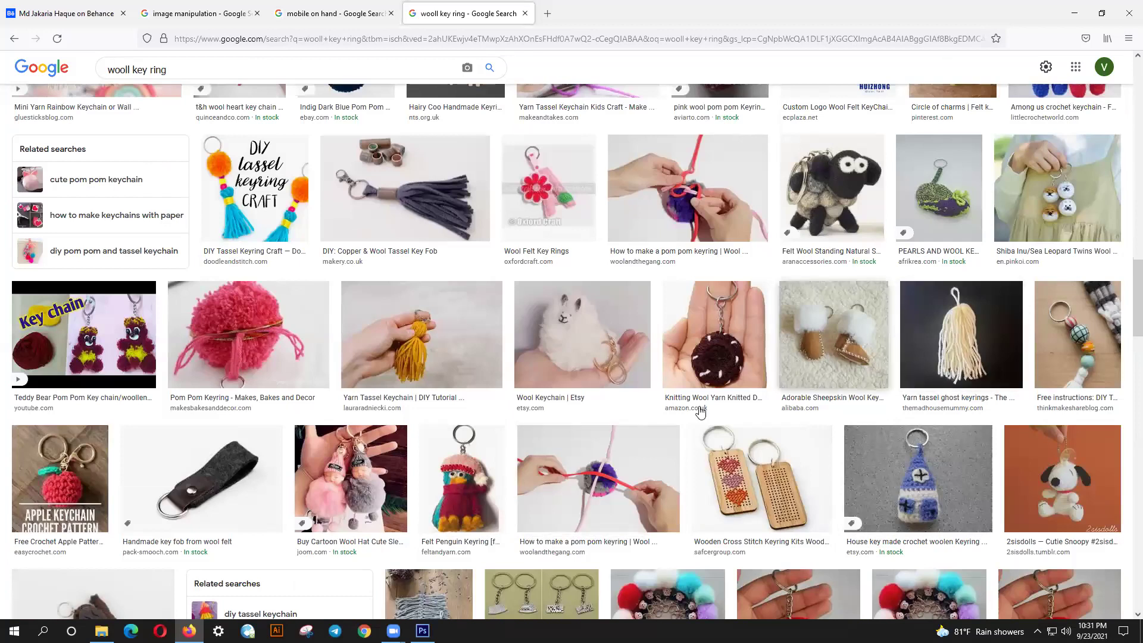
scroll(609, 418, "down", 6)
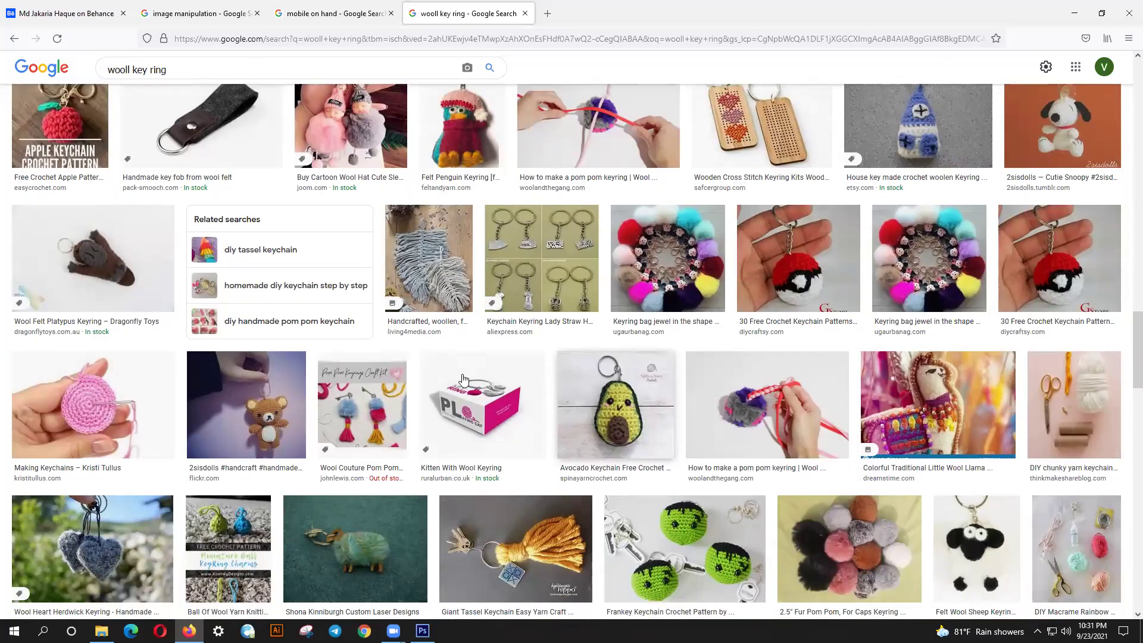
scroll(312, 364, "down", 4)
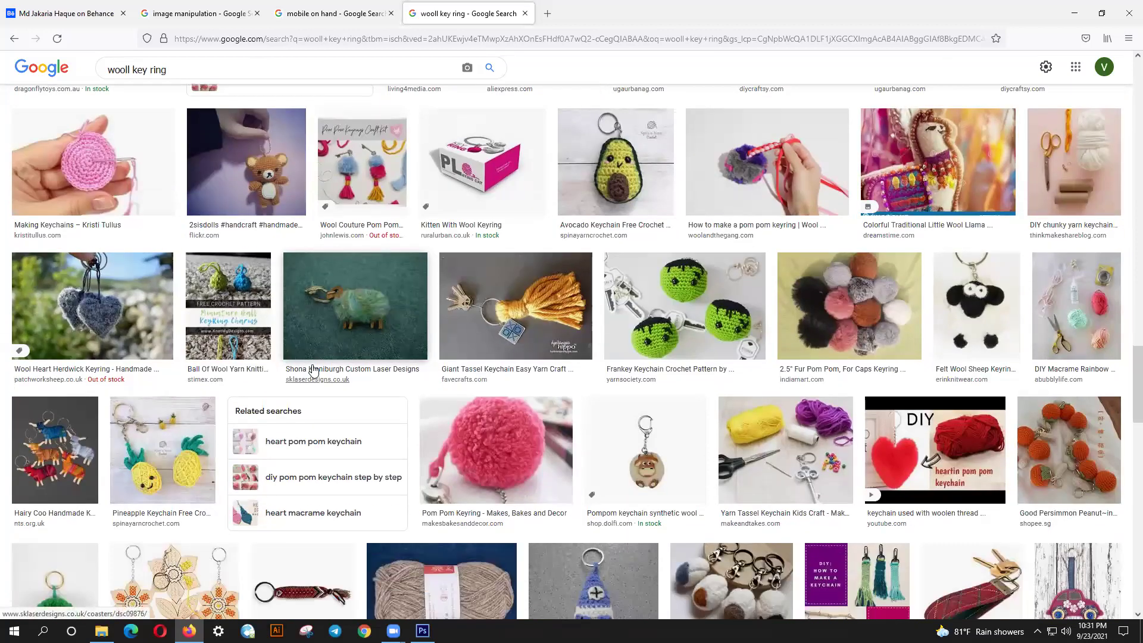
scroll(314, 369, "down", 2)
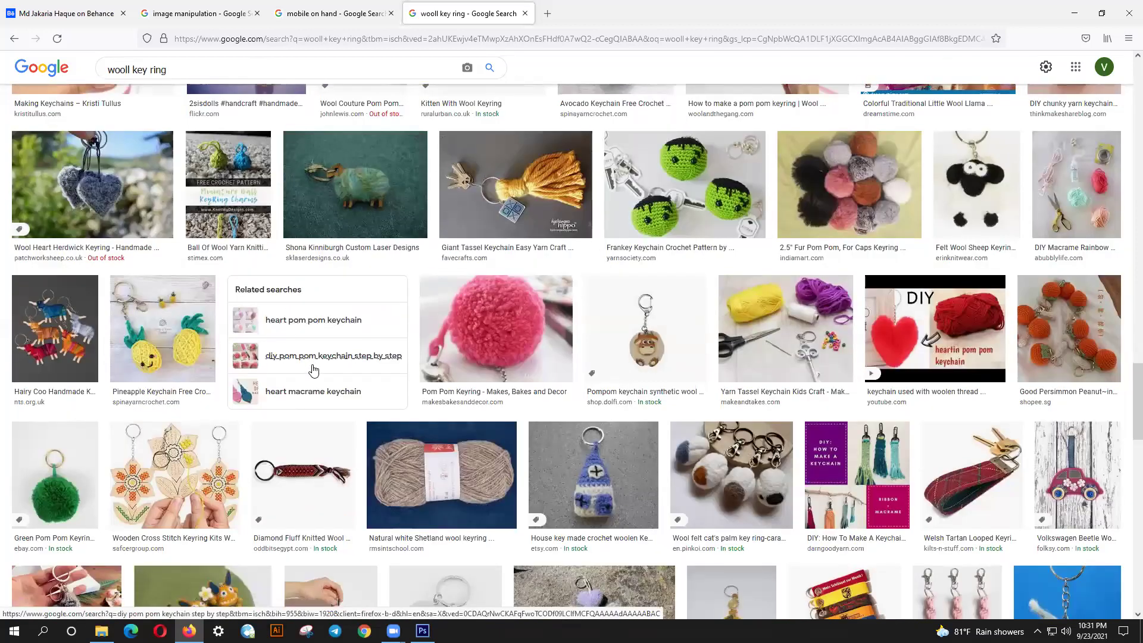
scroll(314, 370, "down", 1)
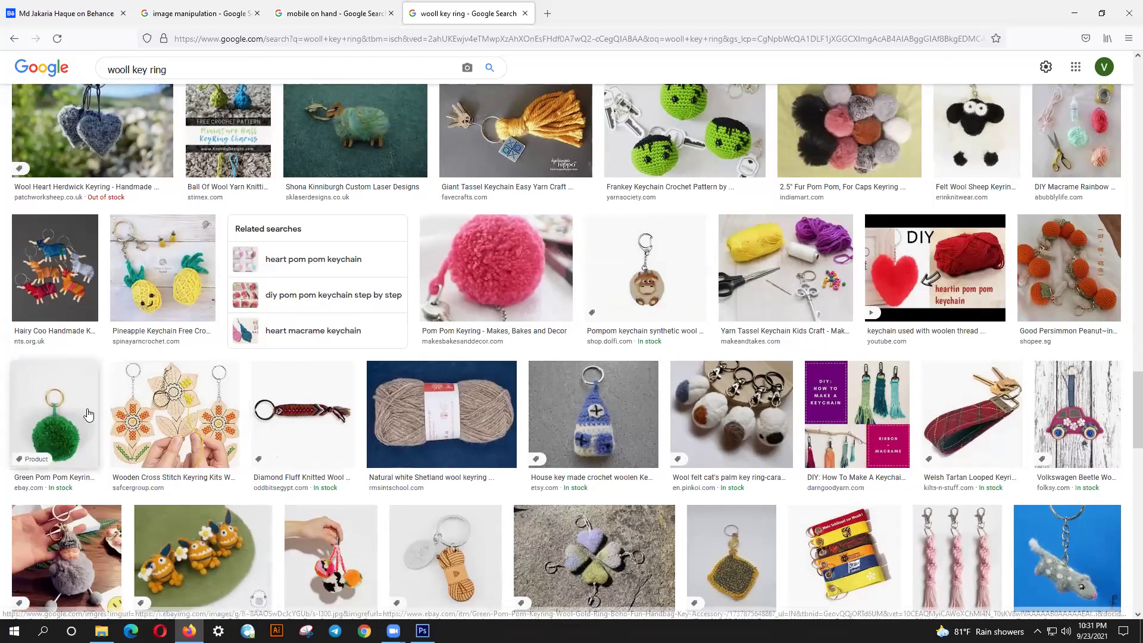
left_click(84, 412)
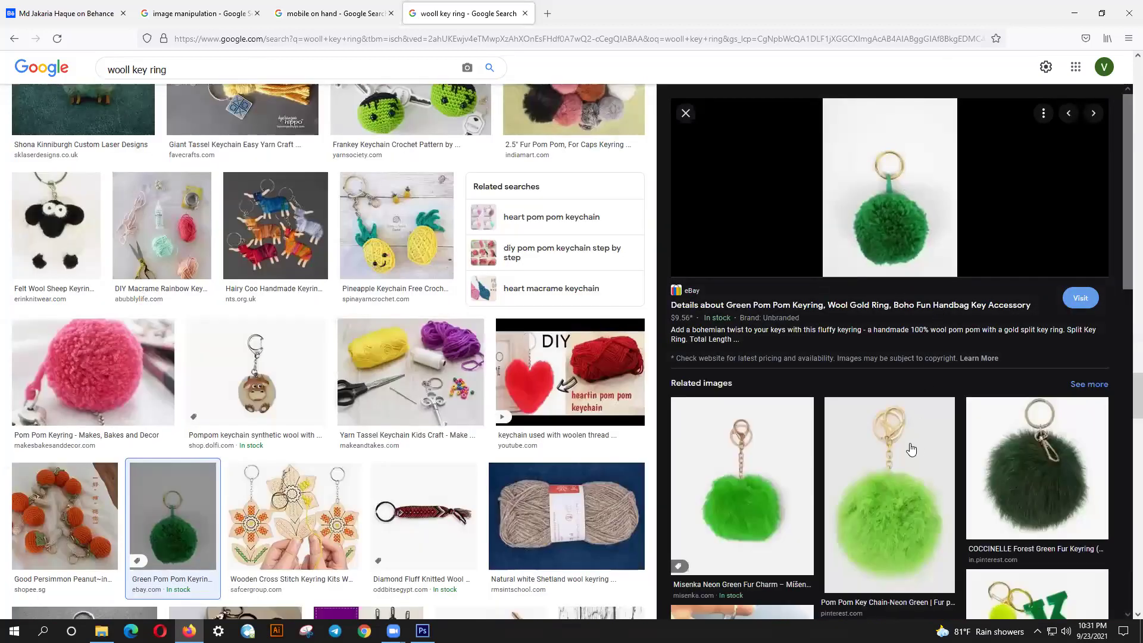
left_click(979, 454)
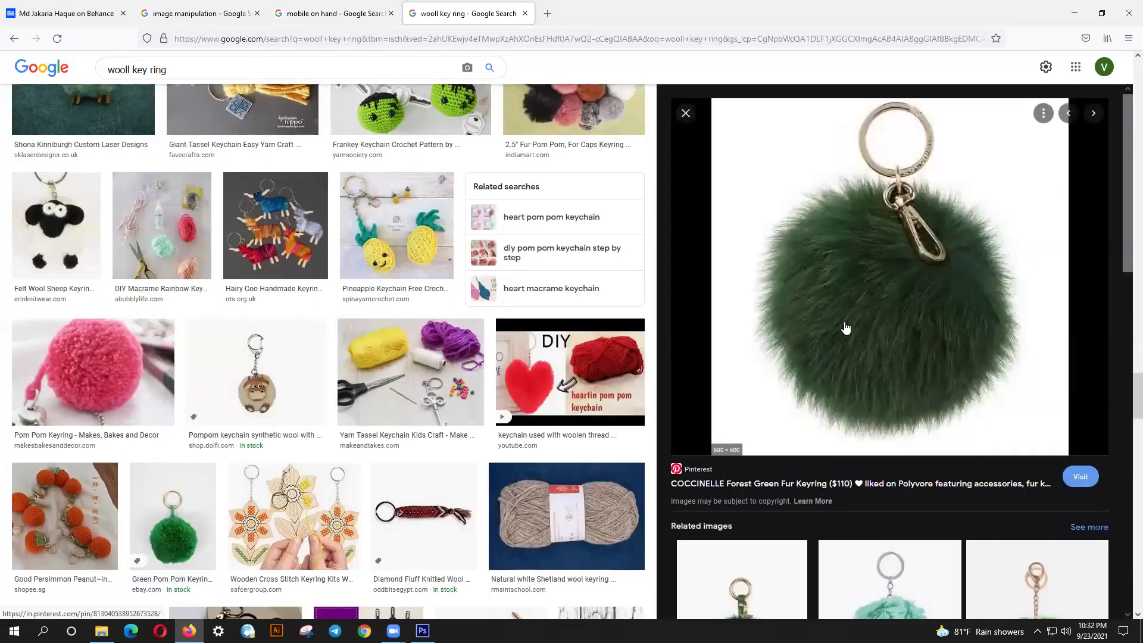
right_click(823, 236)
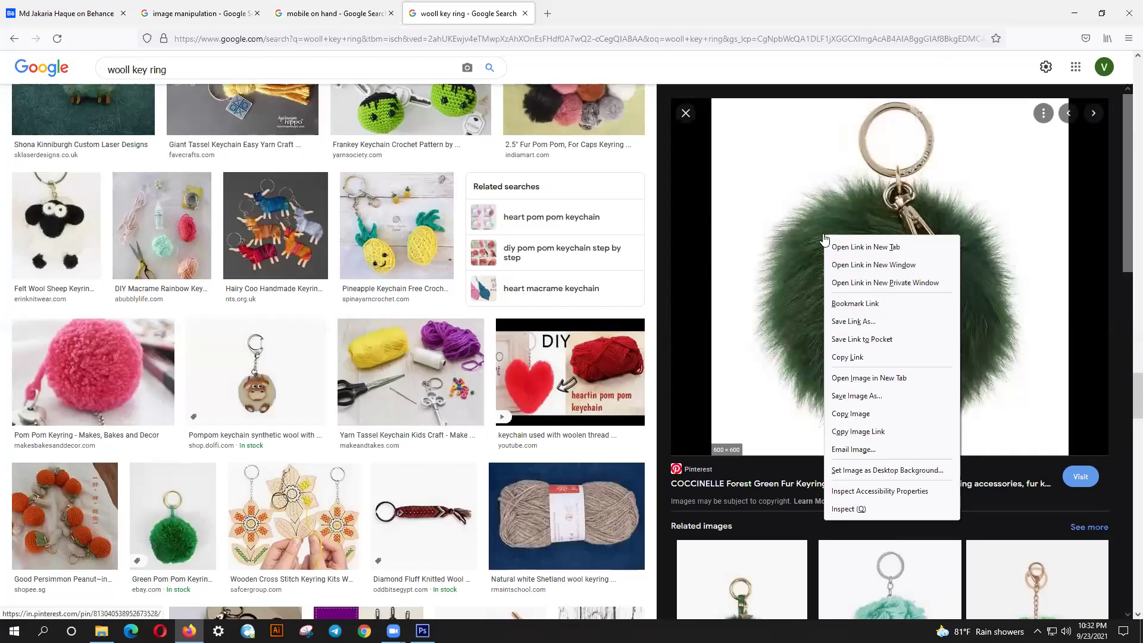
left_click(861, 414)
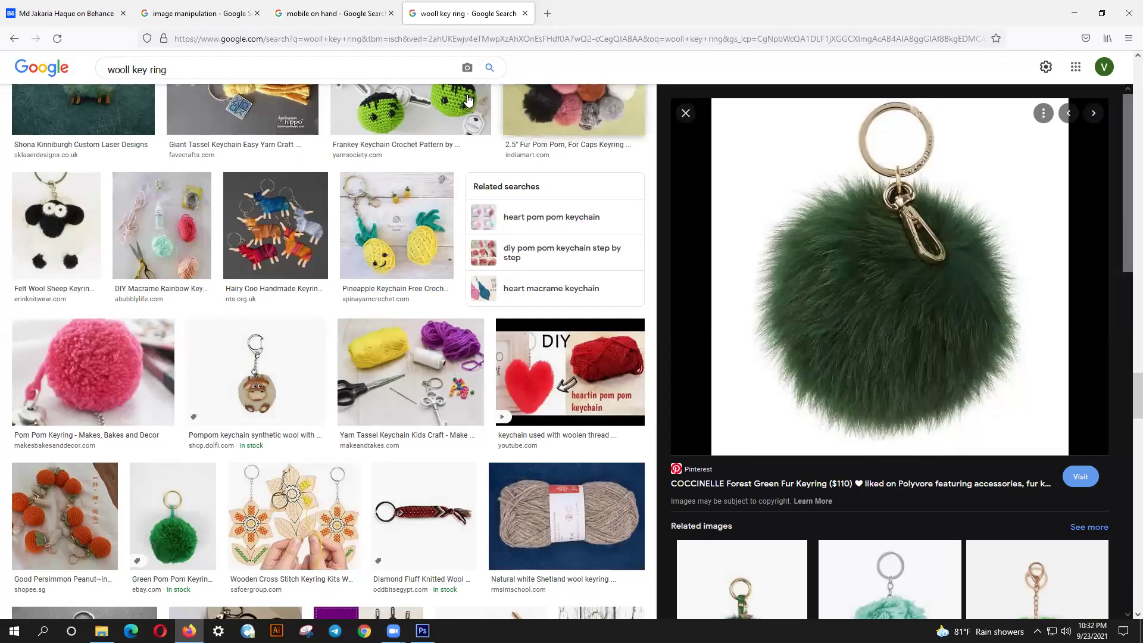
scroll(519, 211, "up", 3)
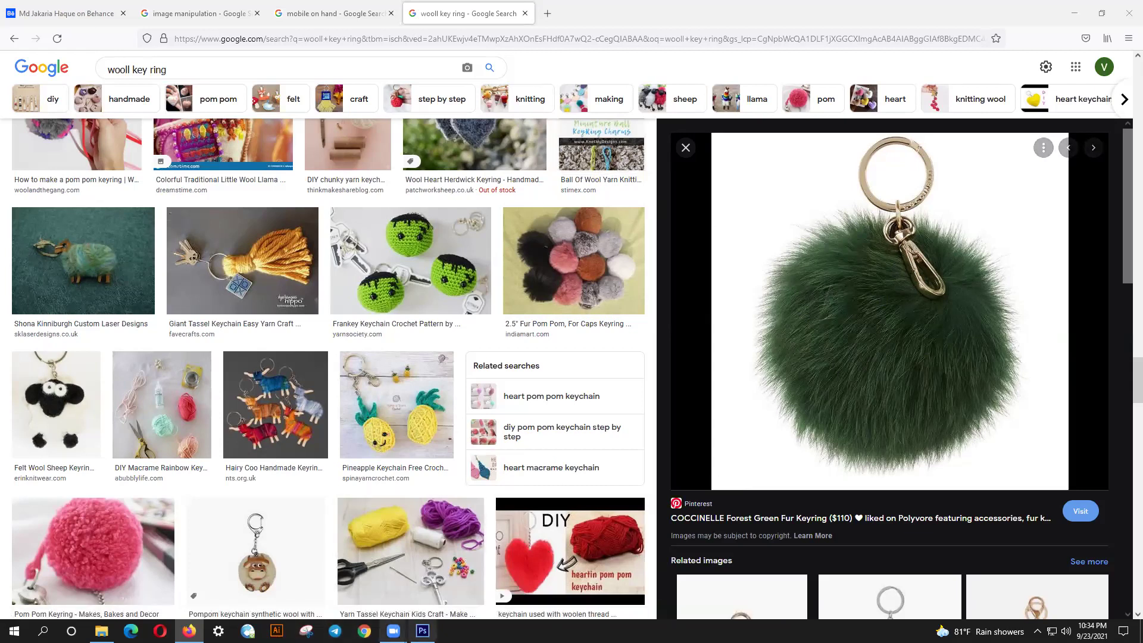
- Return to the Photoshop phone composite window
left_click(422, 630)
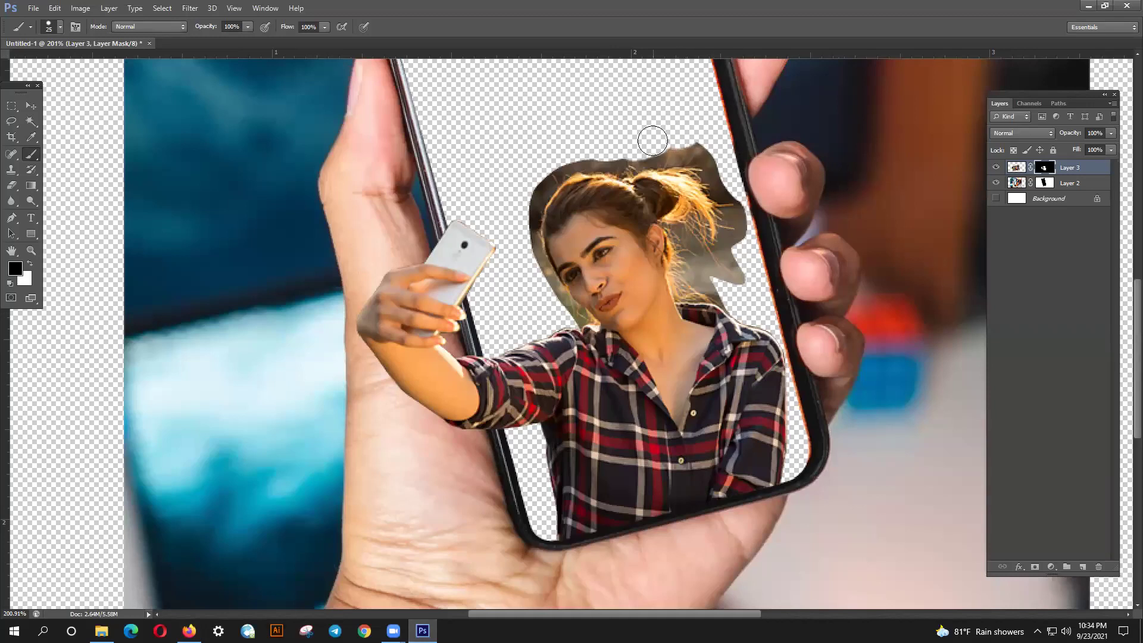
- Enlarge the brush to 60 px and paint black to hide the dark fringe left of the hair
key("bracketright")
left_click(60, 27)
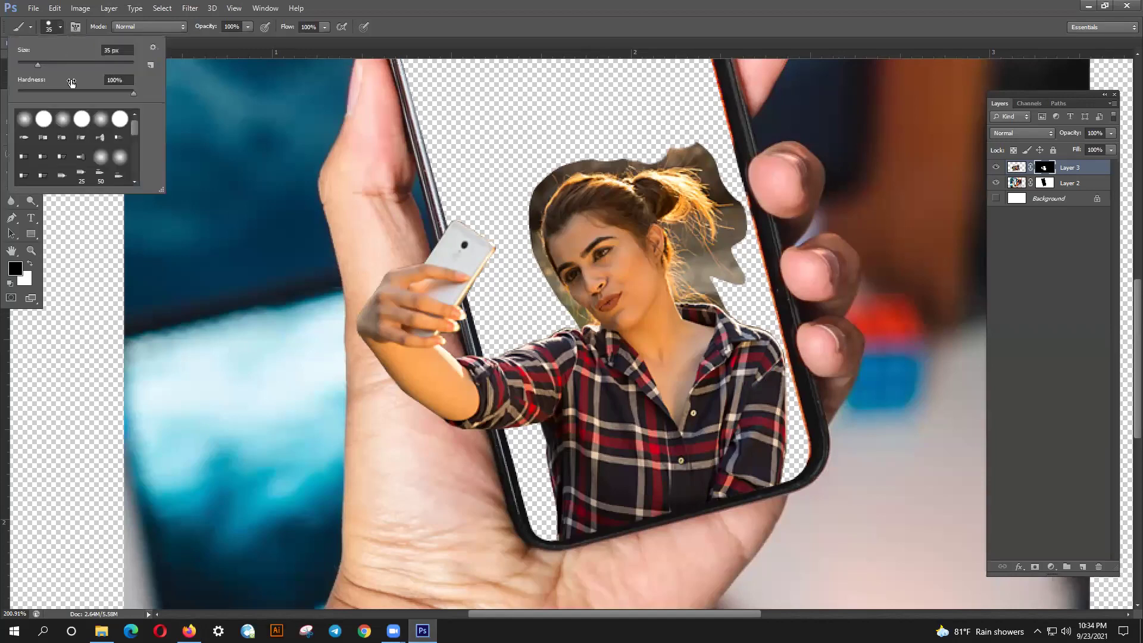
left_click(536, 158)
key("bracketright")
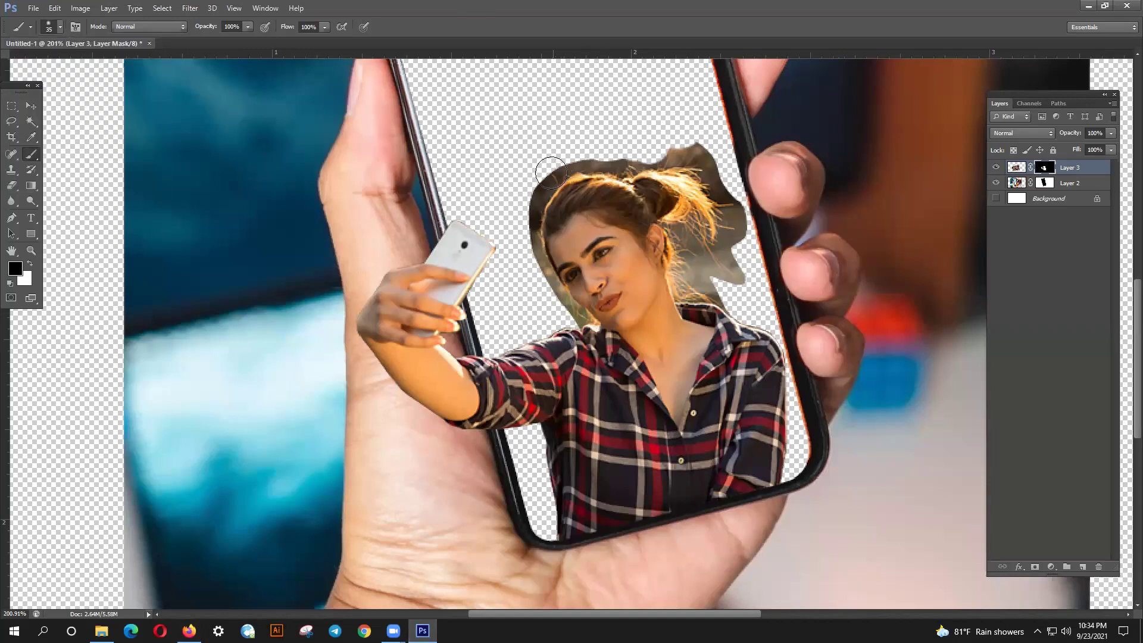
key("bracketright")
key("bracketright")
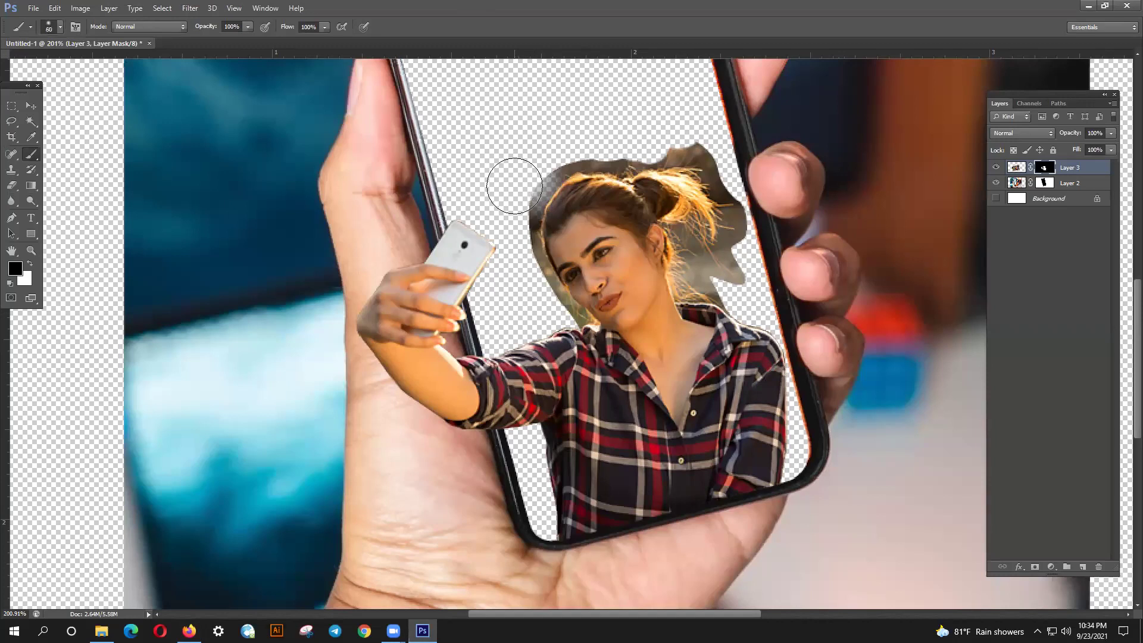
left_click_drag(503, 191, 504, 209)
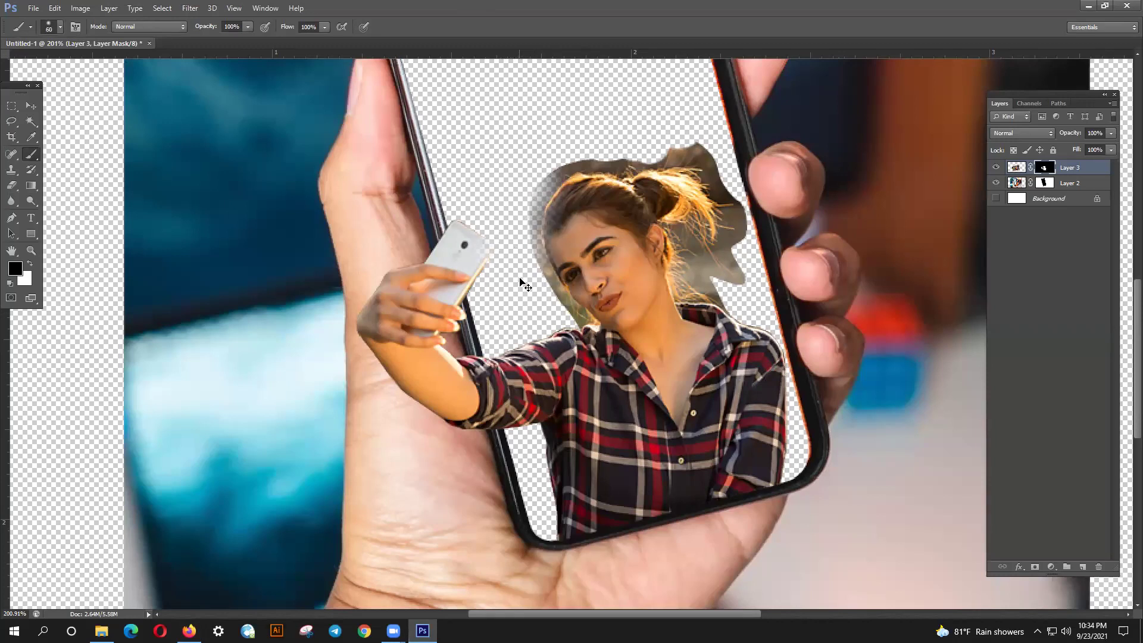
- Paint white to restore the face and a 125 px halo around the head, then black to fade the shadow's top
left_click(29, 262)
mouse_move(590, 306)
left_mouse_down()
mouse_move(565, 255)
mouse_move(564, 276)
mouse_move(574, 271)
mouse_move(565, 278)
mouse_move(557, 228)
mouse_move(572, 198)
mouse_move(557, 240)
mouse_move(585, 308)
left_mouse_up()
key("bracketright")
key("bracketright")
key("bracketright")
key("bracketright")
key("bracketright")
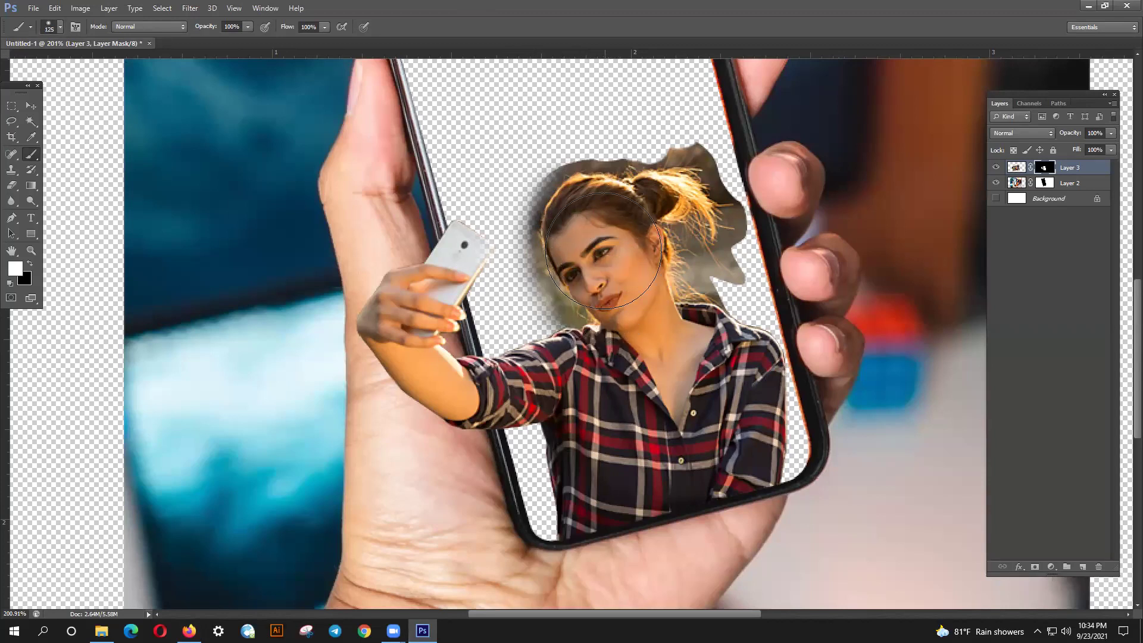
mouse_move(589, 221)
left_mouse_down()
mouse_move(565, 191)
mouse_move(606, 219)
mouse_move(616, 214)
mouse_move(590, 208)
mouse_move(669, 187)
mouse_move(715, 277)
mouse_move(696, 241)
left_mouse_up()
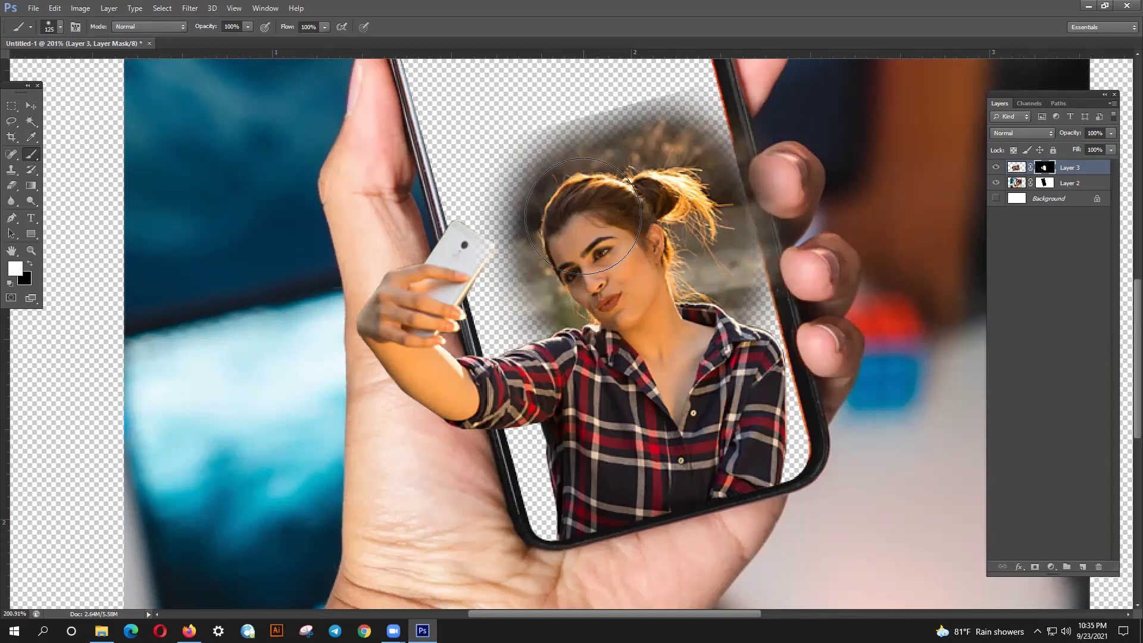
left_click(30, 263)
mouse_move(551, 115)
left_mouse_down()
mouse_move(587, 41)
mouse_move(674, 61)
left_mouse_up()
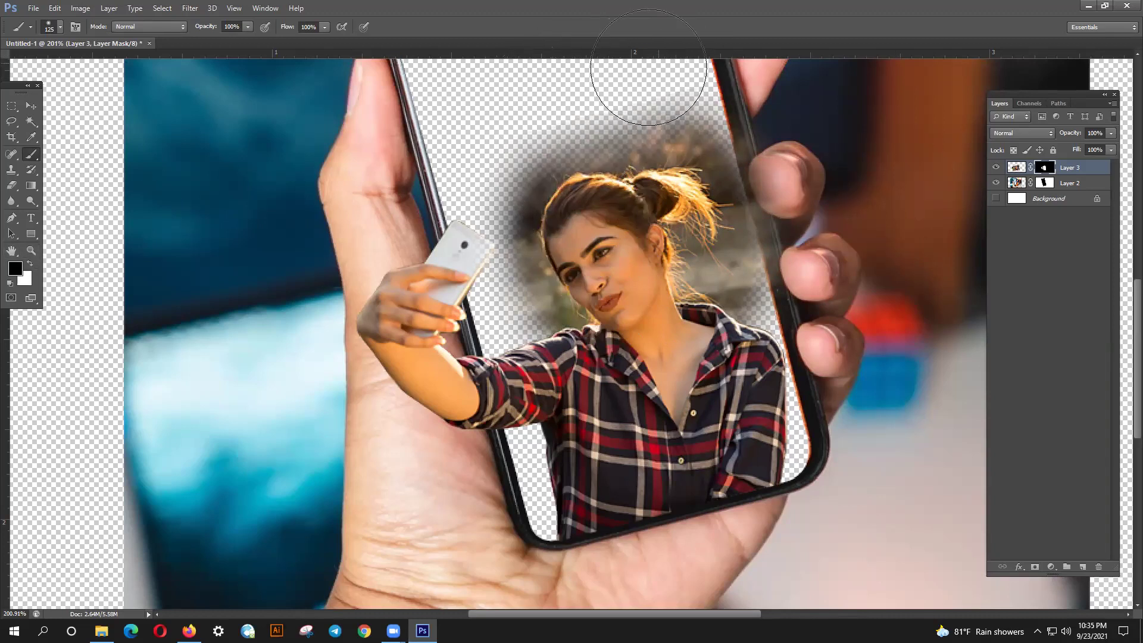
scroll(535, 238, "up", 2)
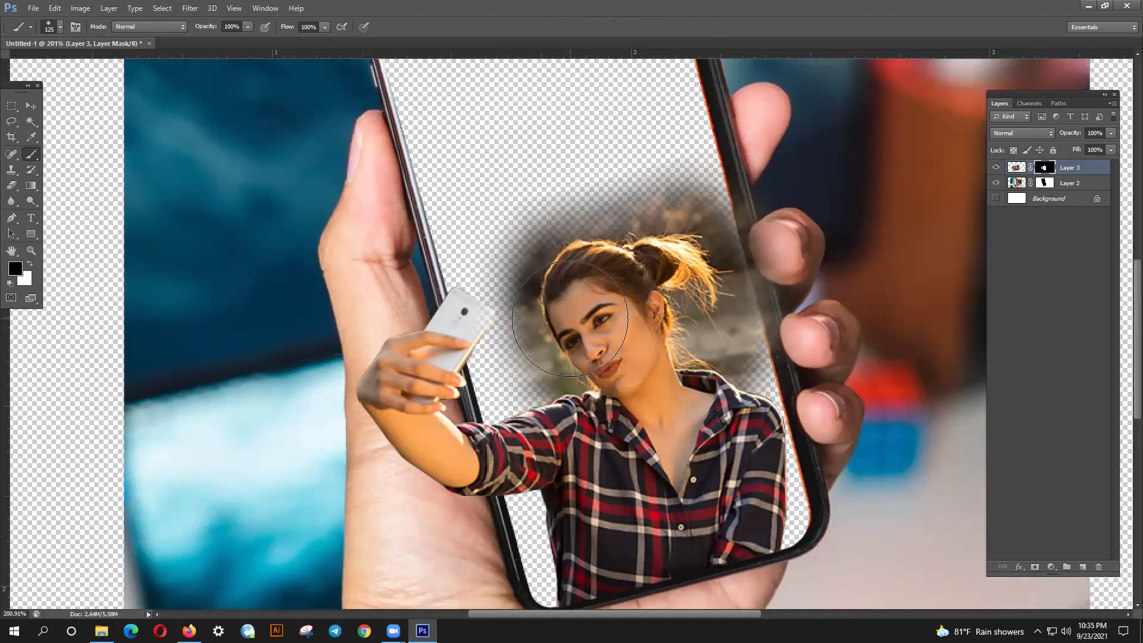
scroll(569, 319, "down", 5)
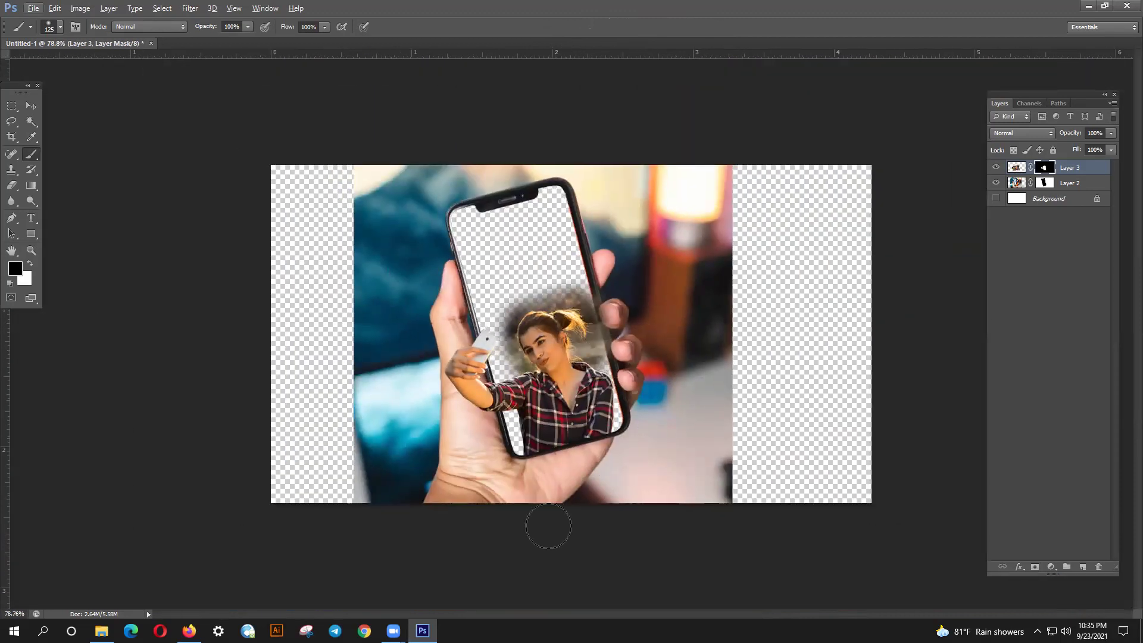
- In a new browser tab, search for 'hd background' and show the image results
left_click(189, 631)
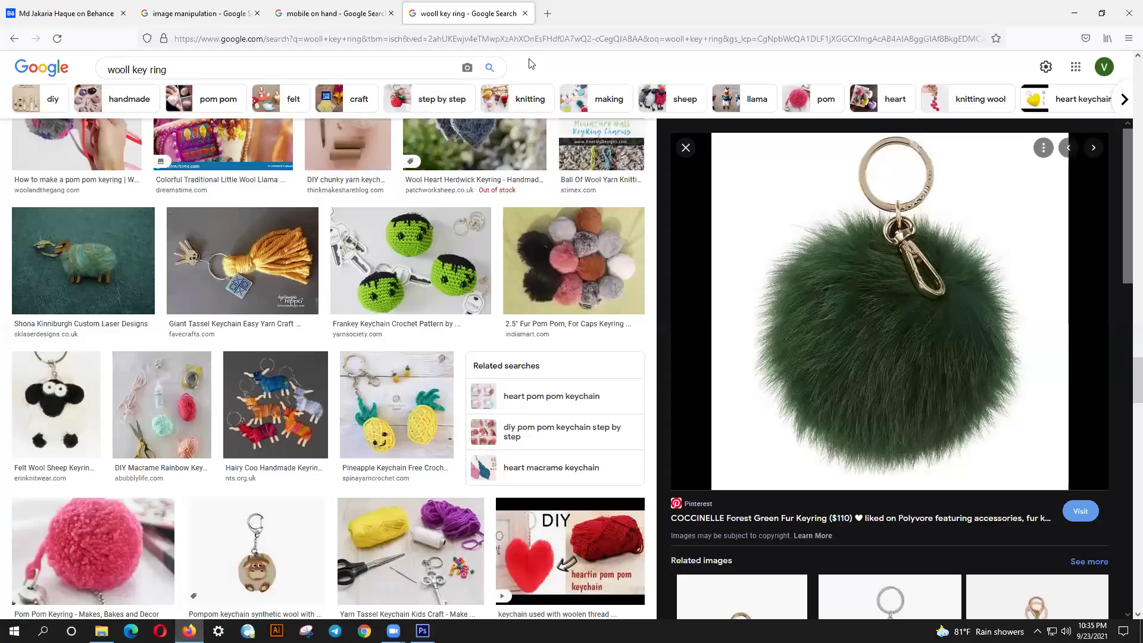
left_click(547, 14)
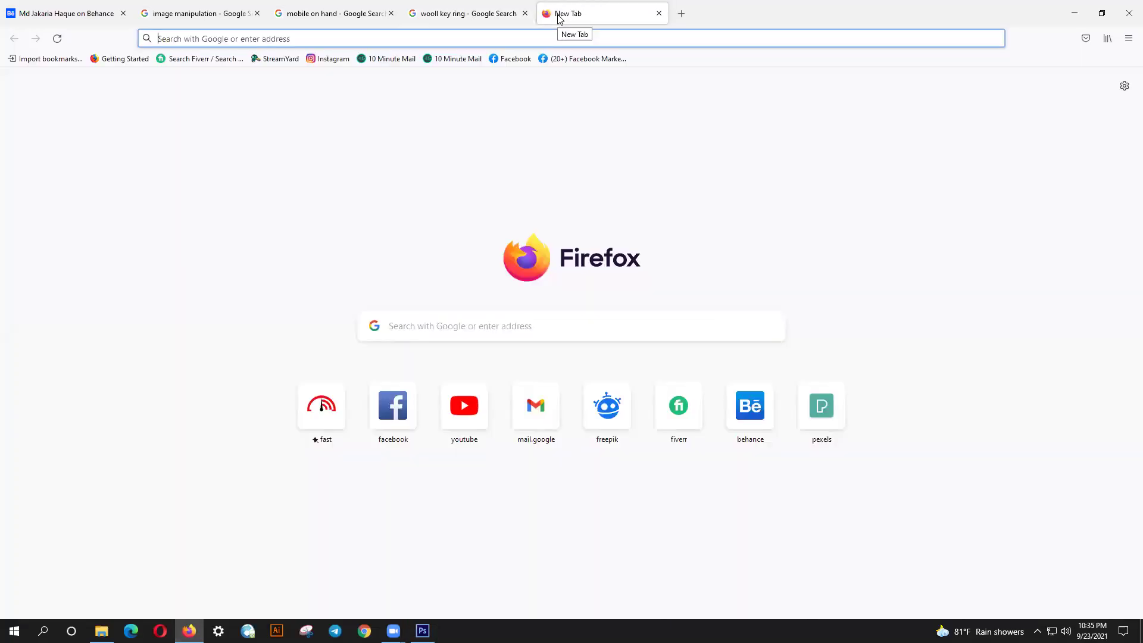
type("hd background")
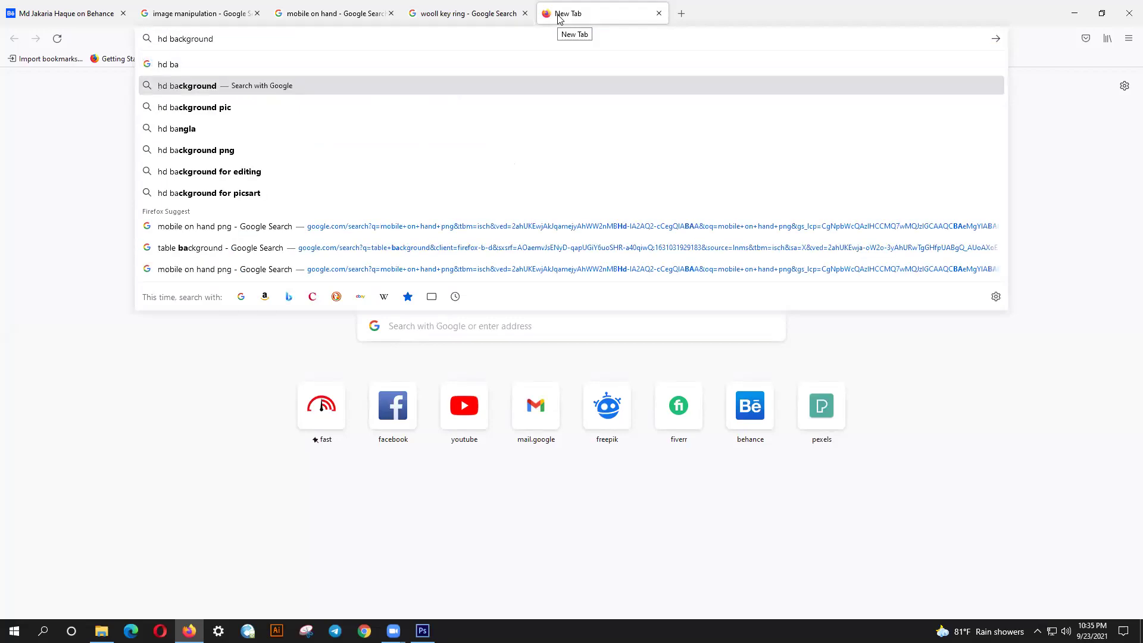
key("Return")
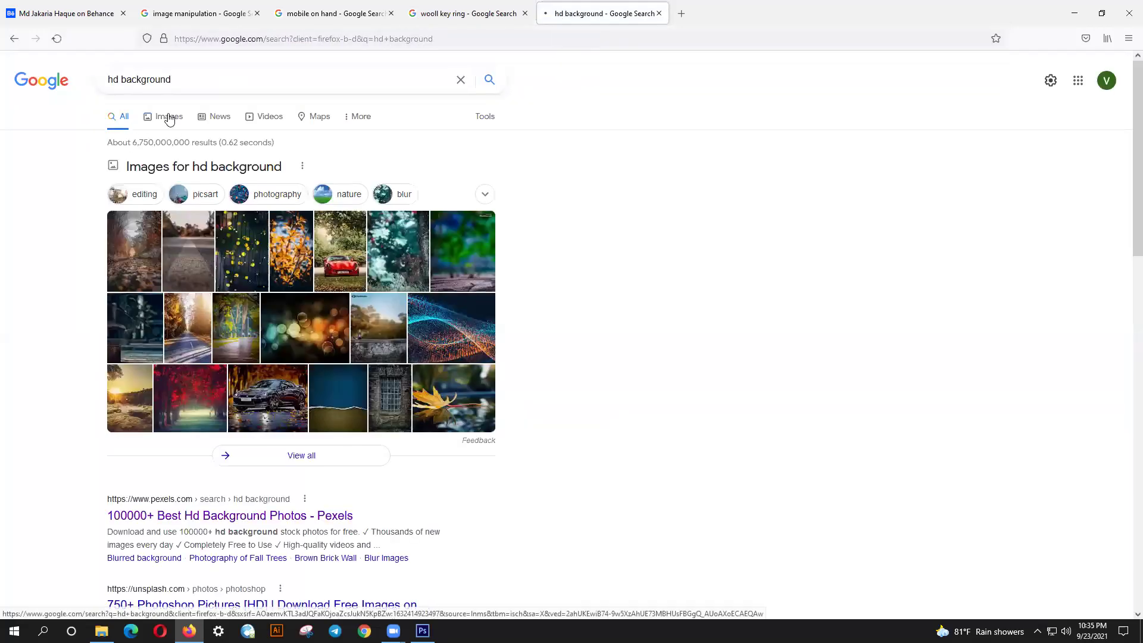
left_click(162, 116)
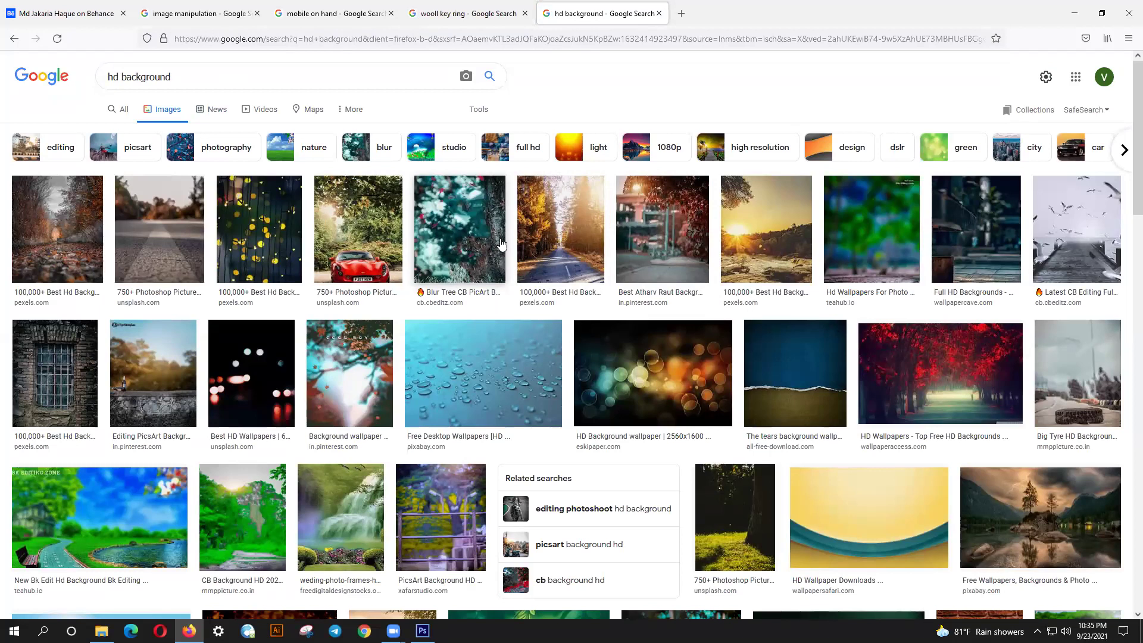
- Copy the sunlit forest road photo and paste it into Photoshop as a new layer
left_click(551, 213)
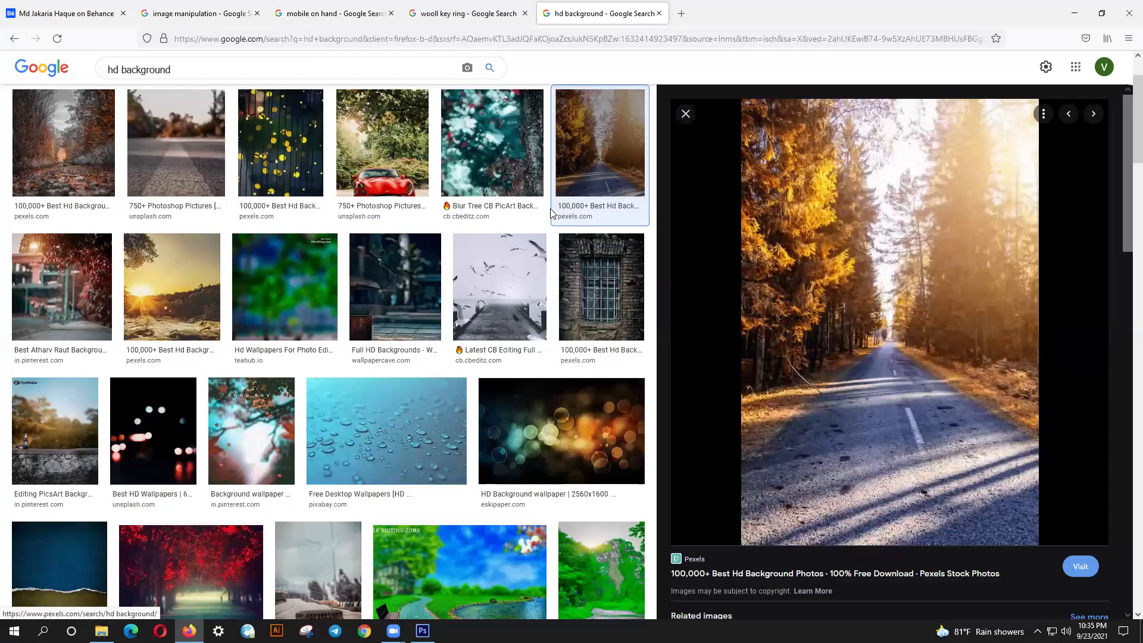
right_click(819, 267)
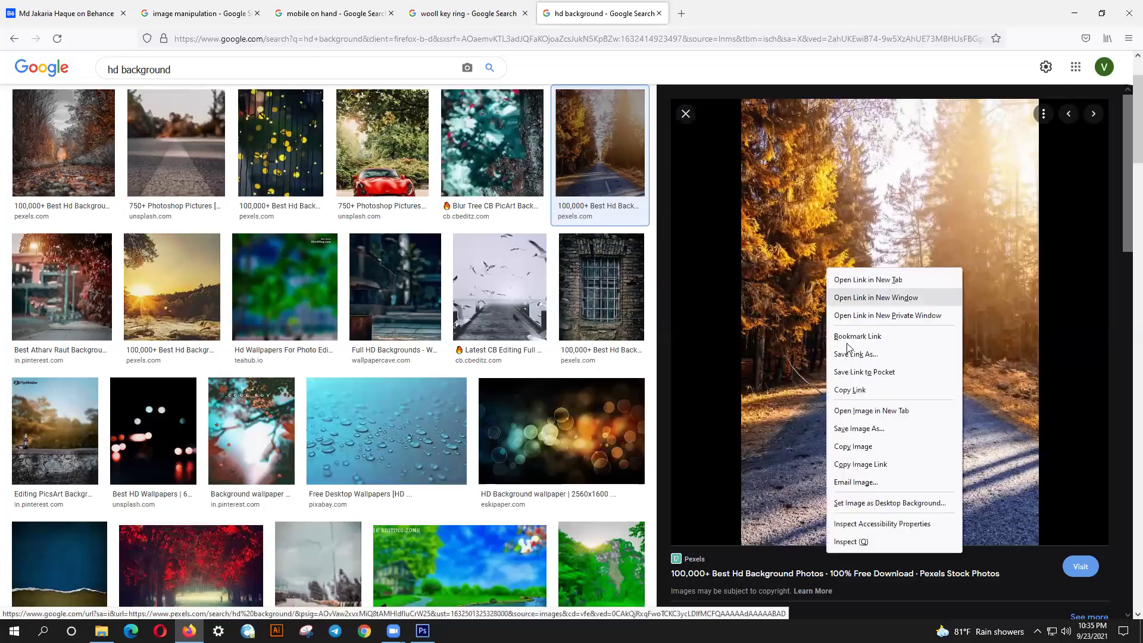
left_click(865, 443)
left_click(423, 631)
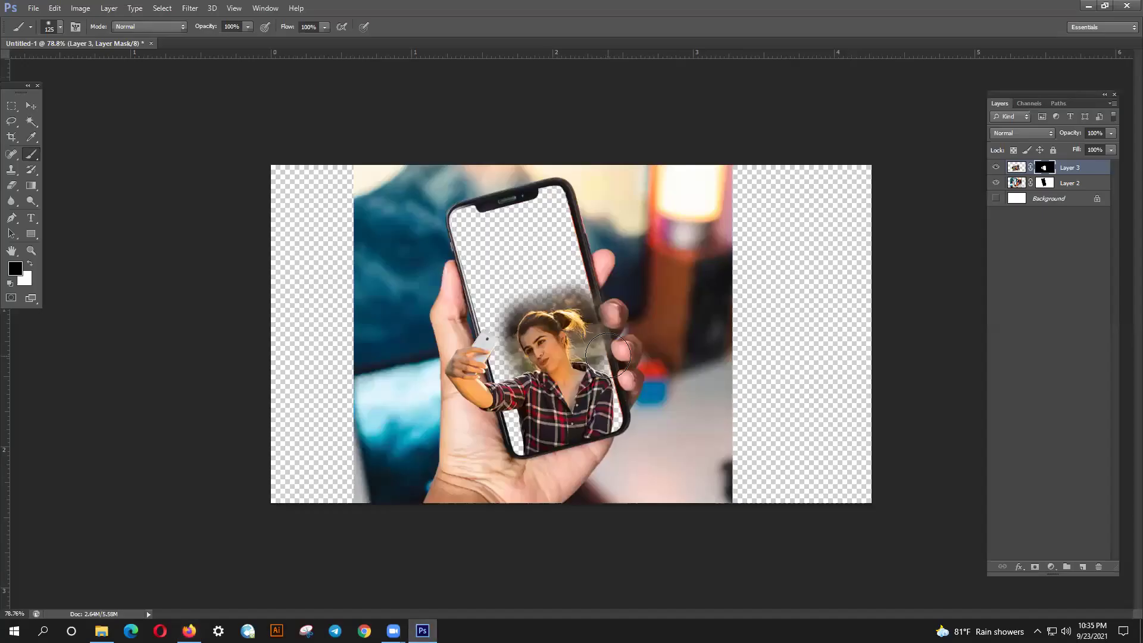
key("ctrl+v")
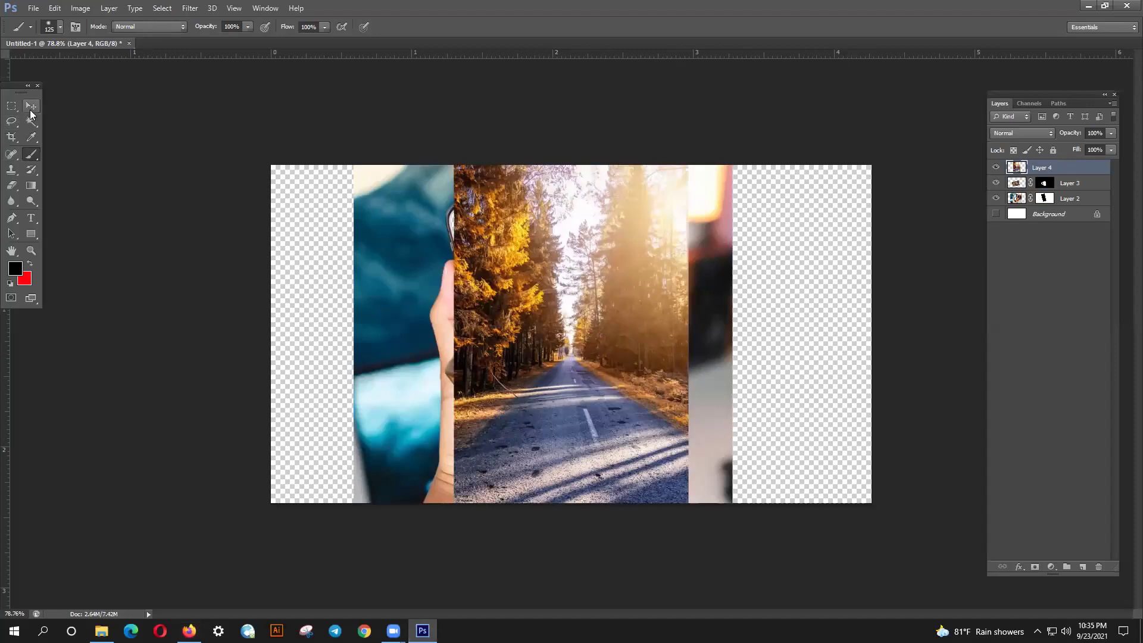
- Place the road layer beneath Layer 3, centre it behind the woman, and select the Work Path
left_click(31, 105)
left_click_drag(559, 212, 530, 211)
left_click_drag(1051, 174, 1051, 189)
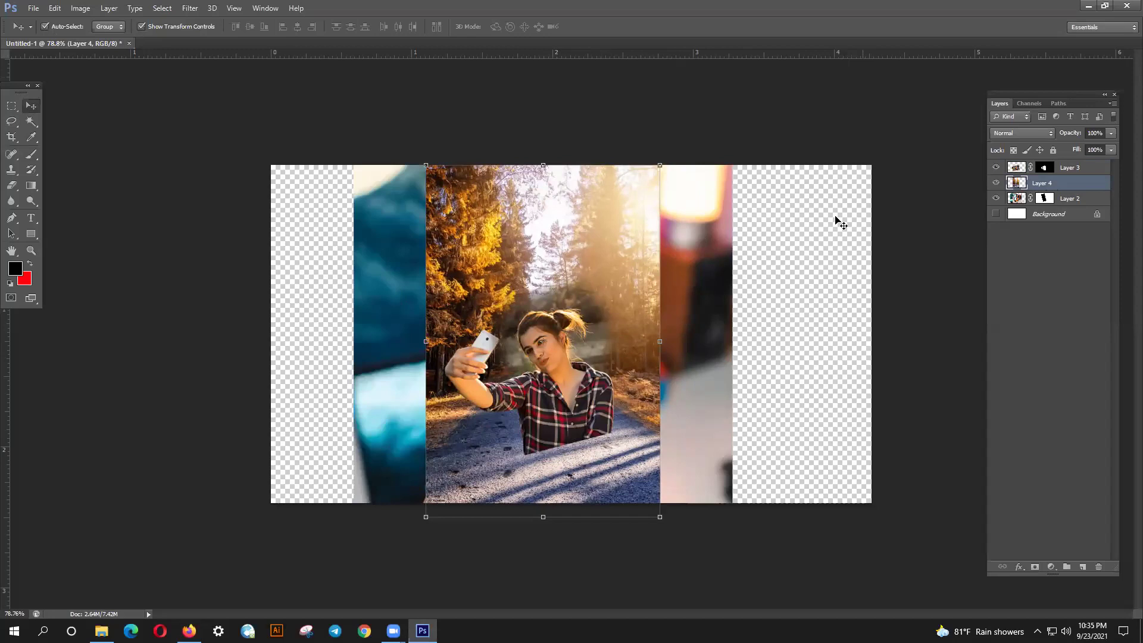
left_click(273, 288)
left_click_drag(538, 266, 547, 256)
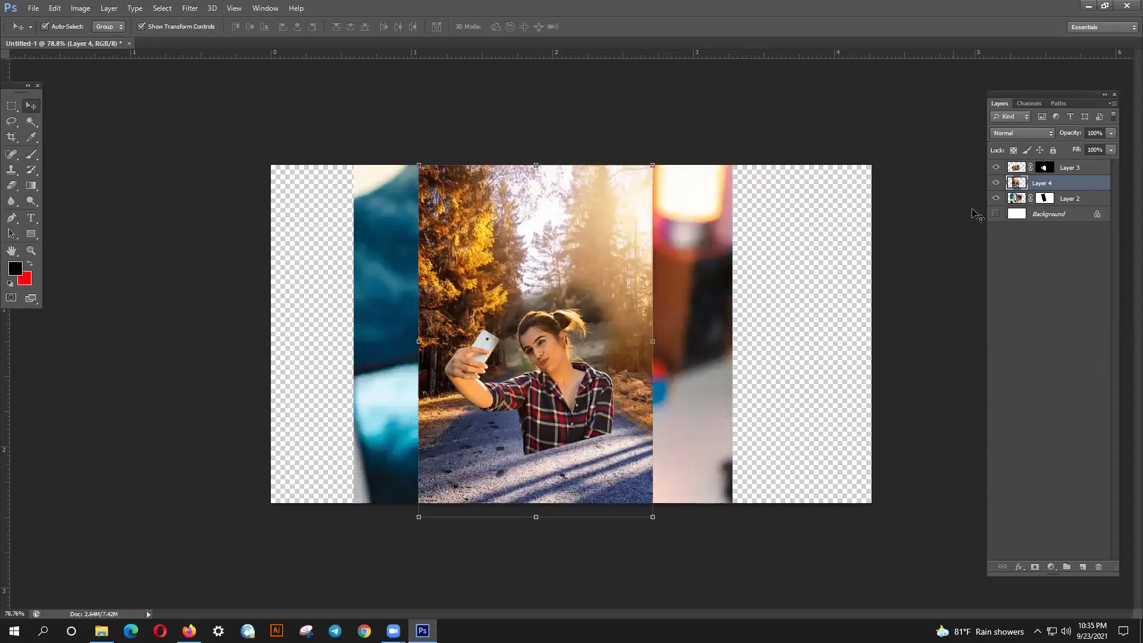
left_click(1065, 103)
left_click(999, 119)
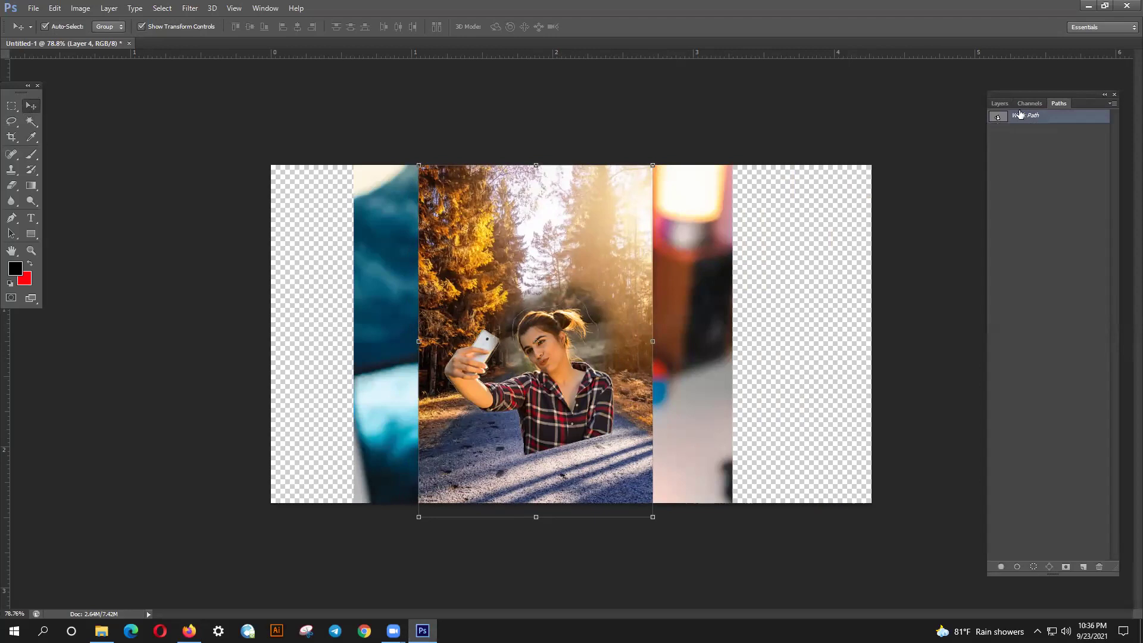
left_click(1025, 108)
left_click(1058, 104)
left_click(1000, 118, "ctrl")
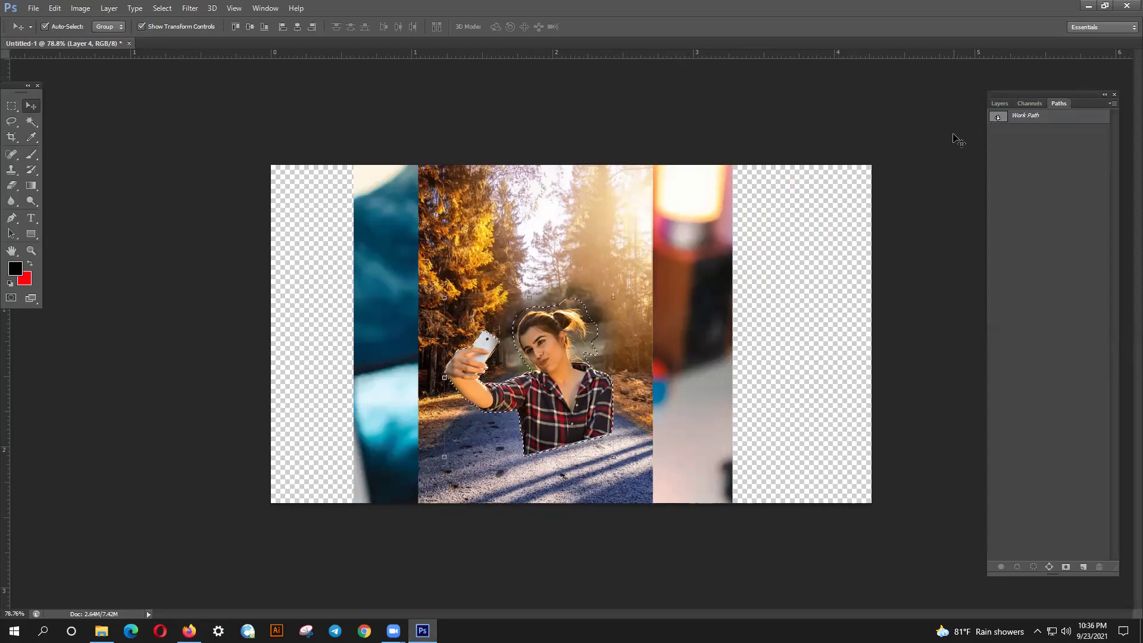
key("ctrl+d")
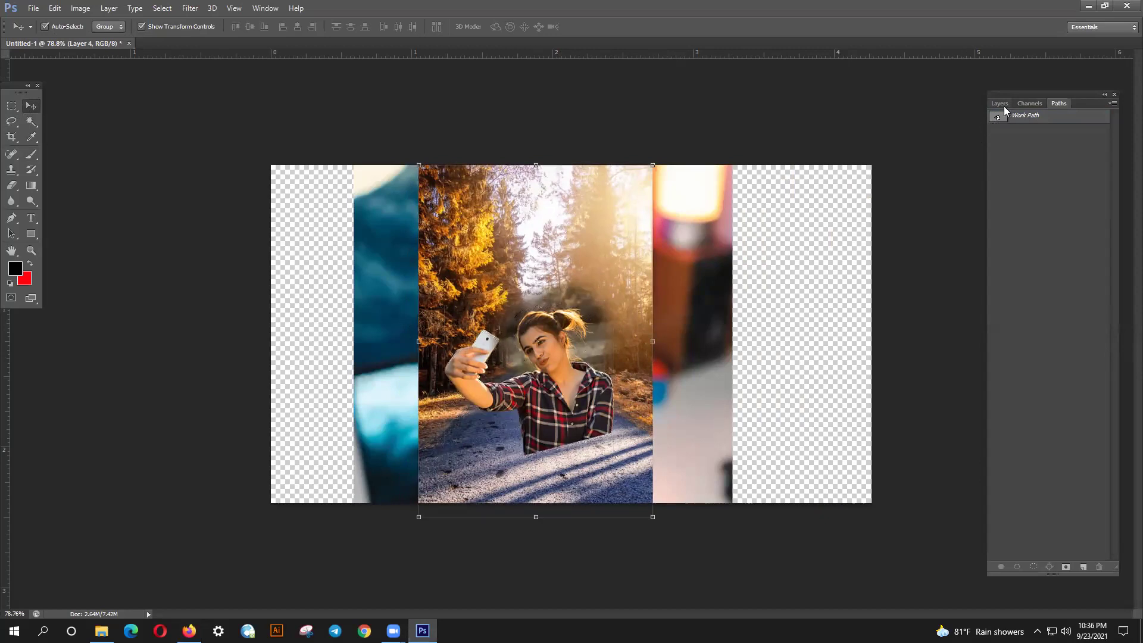
left_click(1005, 119)
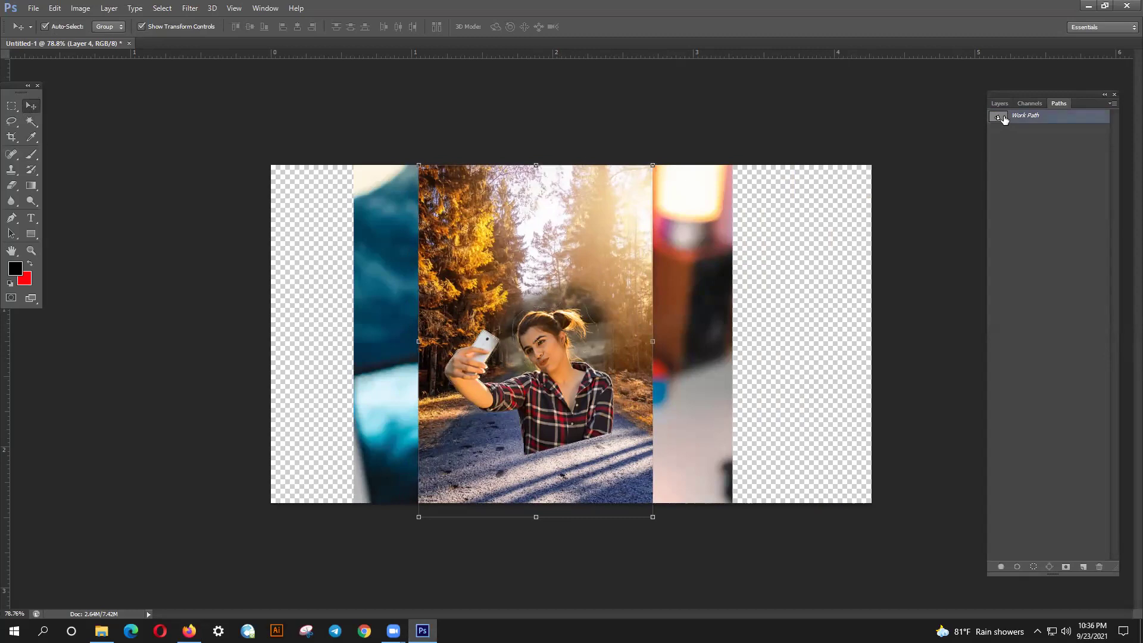
left_click(1000, 104)
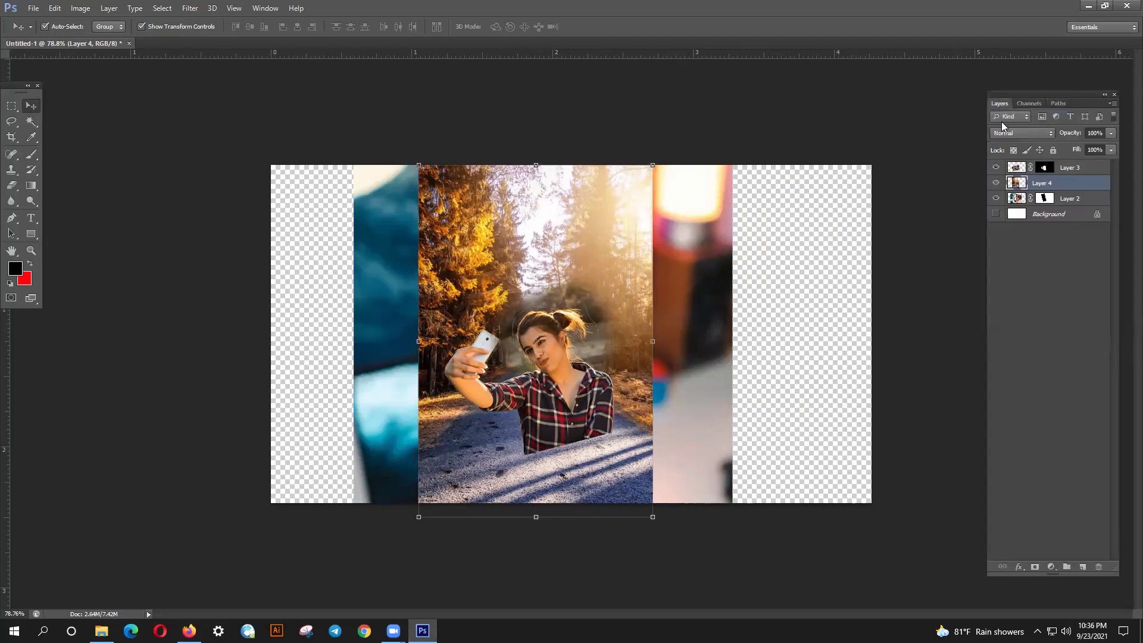
left_click(1031, 231)
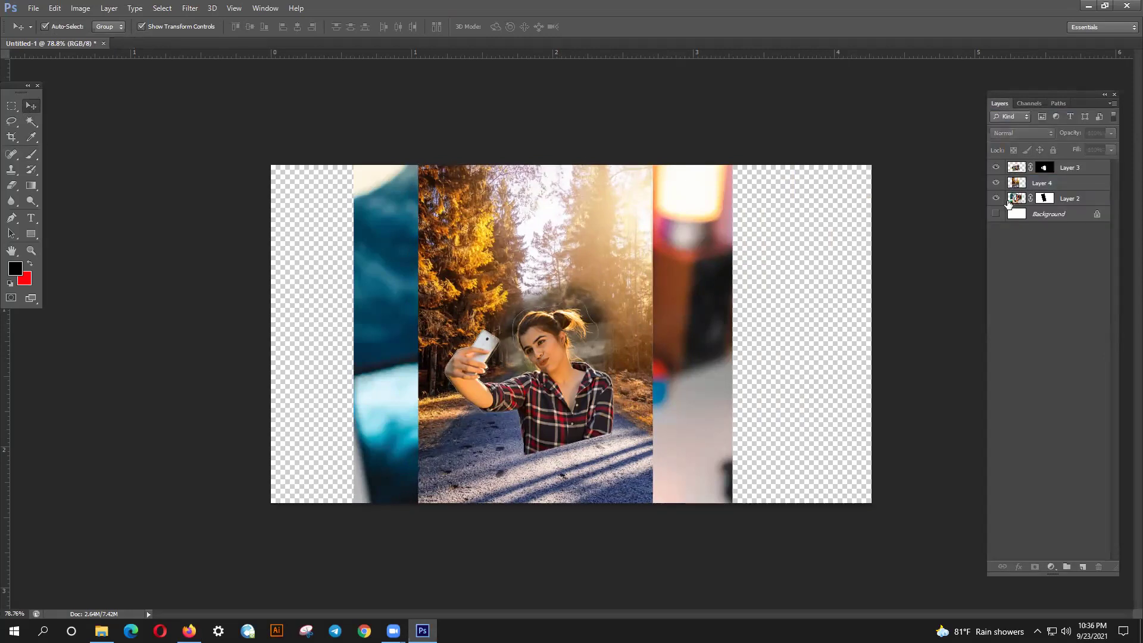
left_click(1042, 183)
left_click_drag(579, 245, 767, 245)
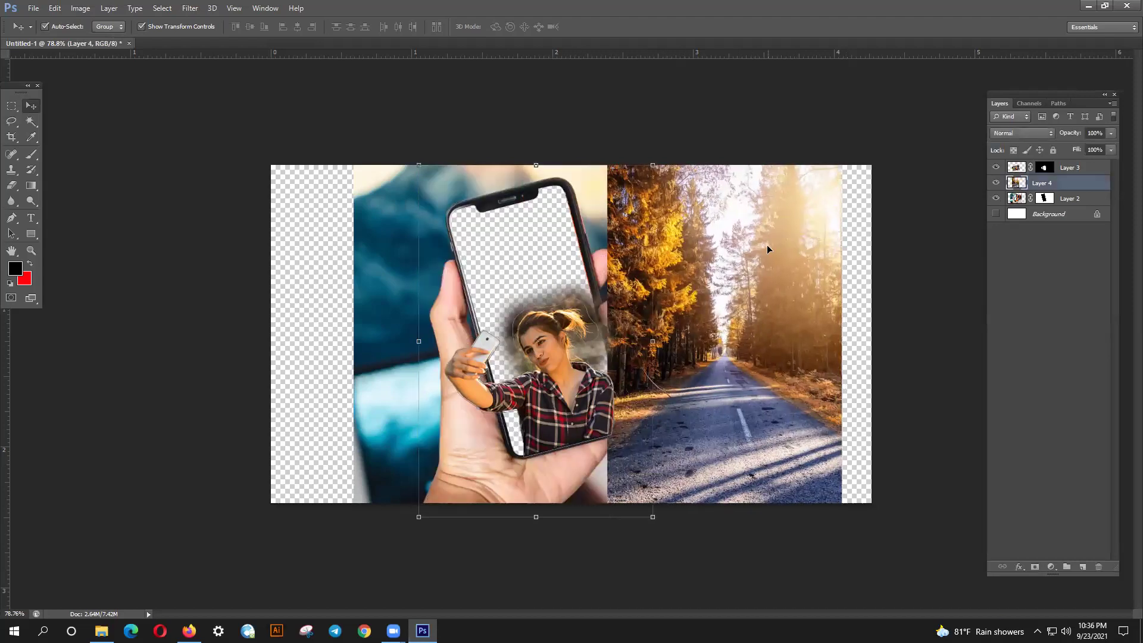
key("ctrl+z")
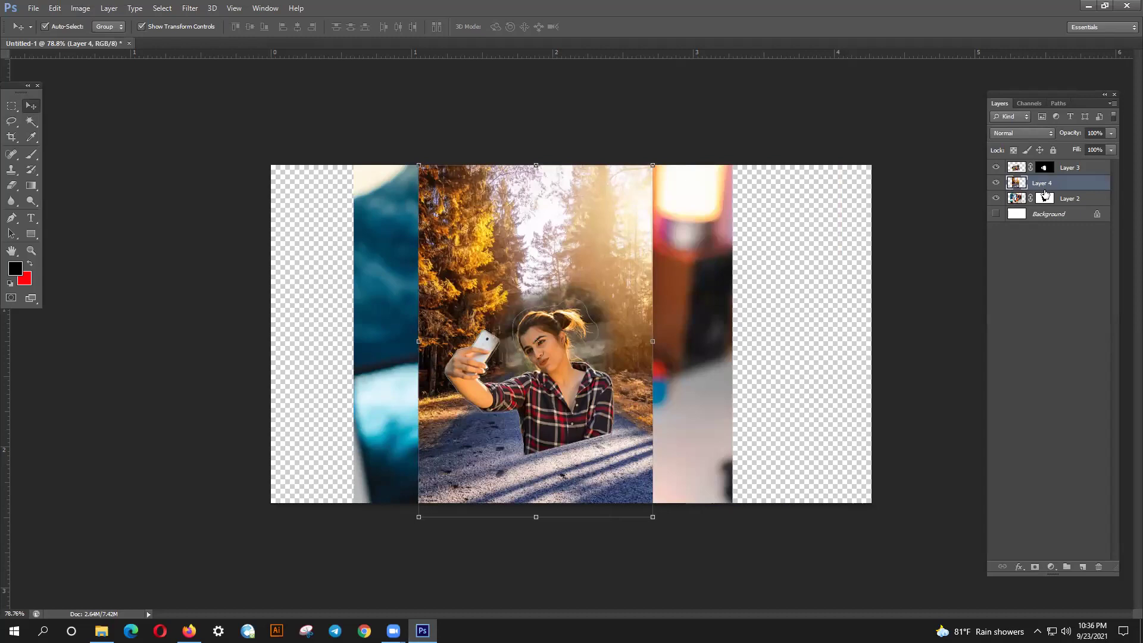
- Try a mask, opacity change and brushing on Layer 4, undo them, then move Layer 4 below Layer 2
left_click(1035, 567)
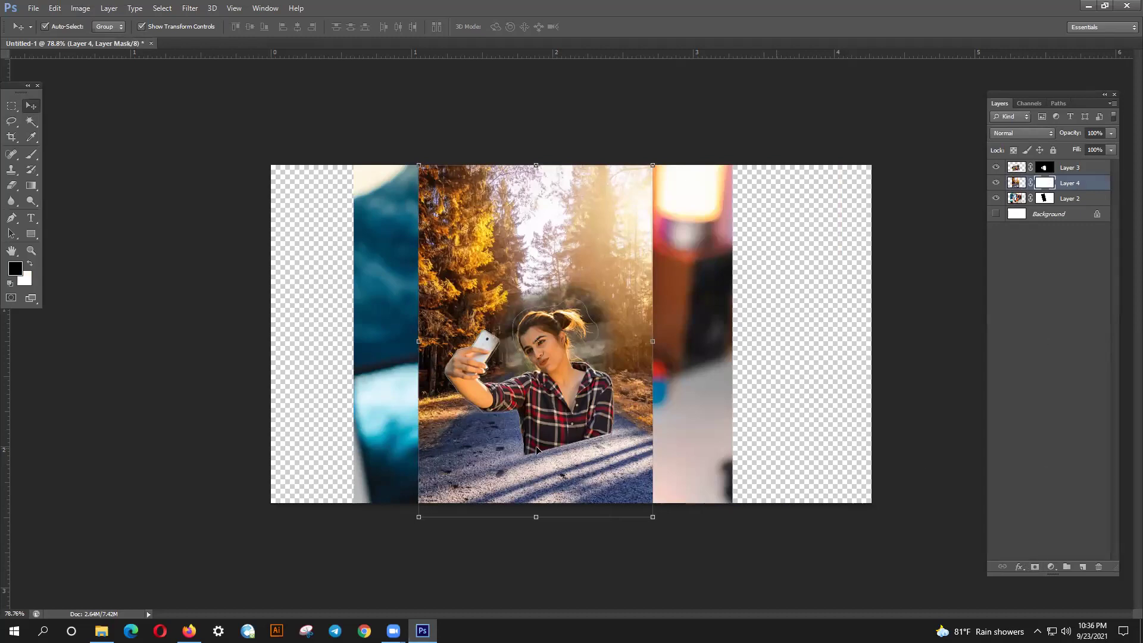
left_click(1111, 133)
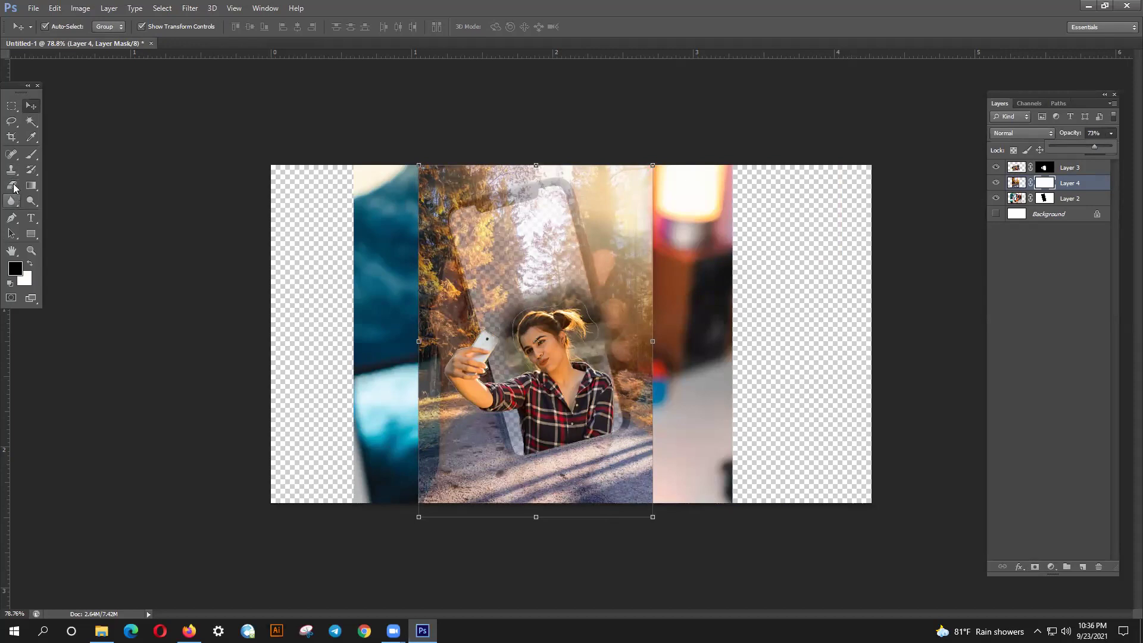
mouse_move(371, 250)
left_mouse_down()
mouse_move(456, 244)
mouse_move(430, 216)
mouse_move(452, 392)
mouse_move(461, 428)
mouse_move(455, 309)
mouse_move(435, 279)
mouse_move(491, 518)
mouse_move(415, 387)
mouse_move(455, 504)
mouse_move(478, 467)
mouse_move(525, 506)
mouse_move(492, 430)
mouse_move(514, 498)
mouse_move(636, 468)
left_mouse_up()
key("ctrl+z")
key("ctrl+z")
key("ctrl+z")
key("ctrl+alt+z")
key("ctrl+alt+z")
key("ctrl+alt+z")
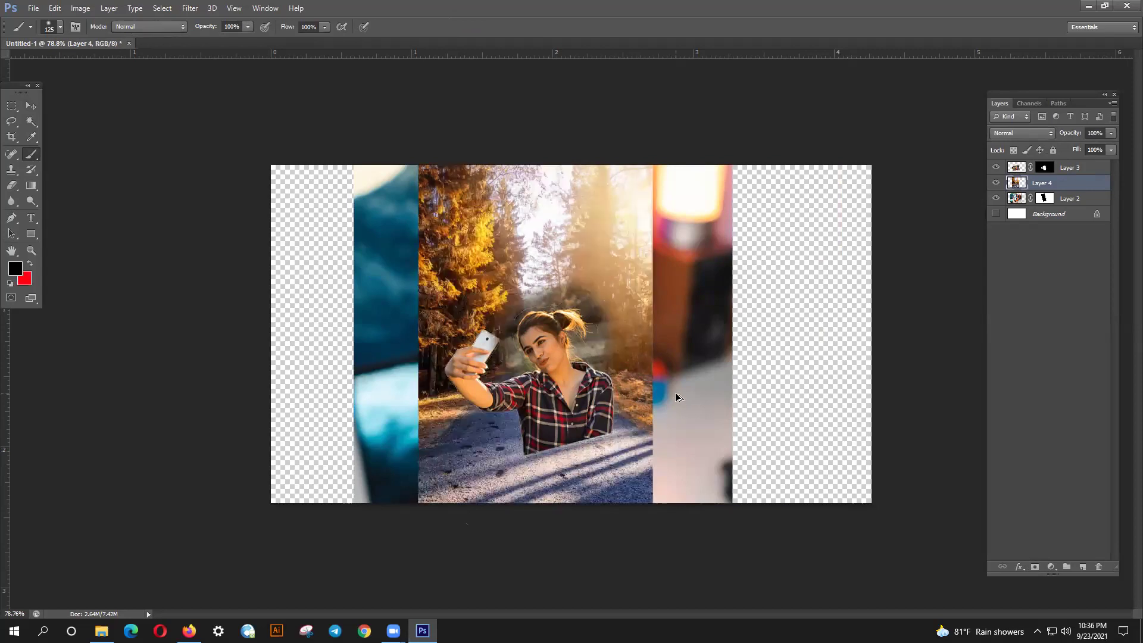
left_click_drag(1061, 186, 1051, 206)
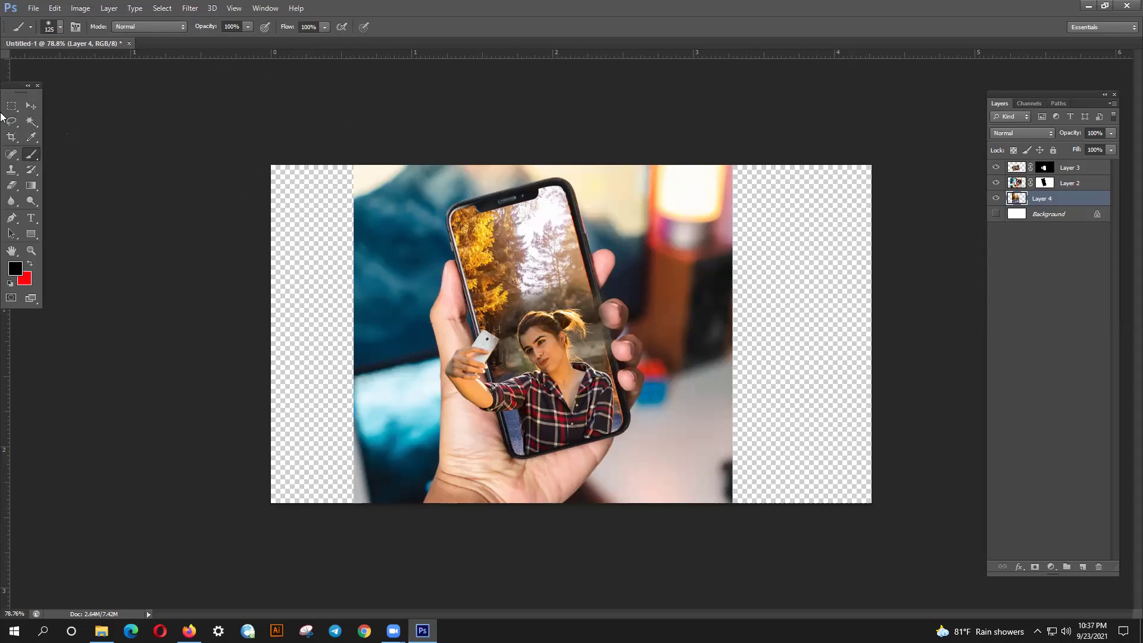
left_click(31, 105)
left_click(376, 266)
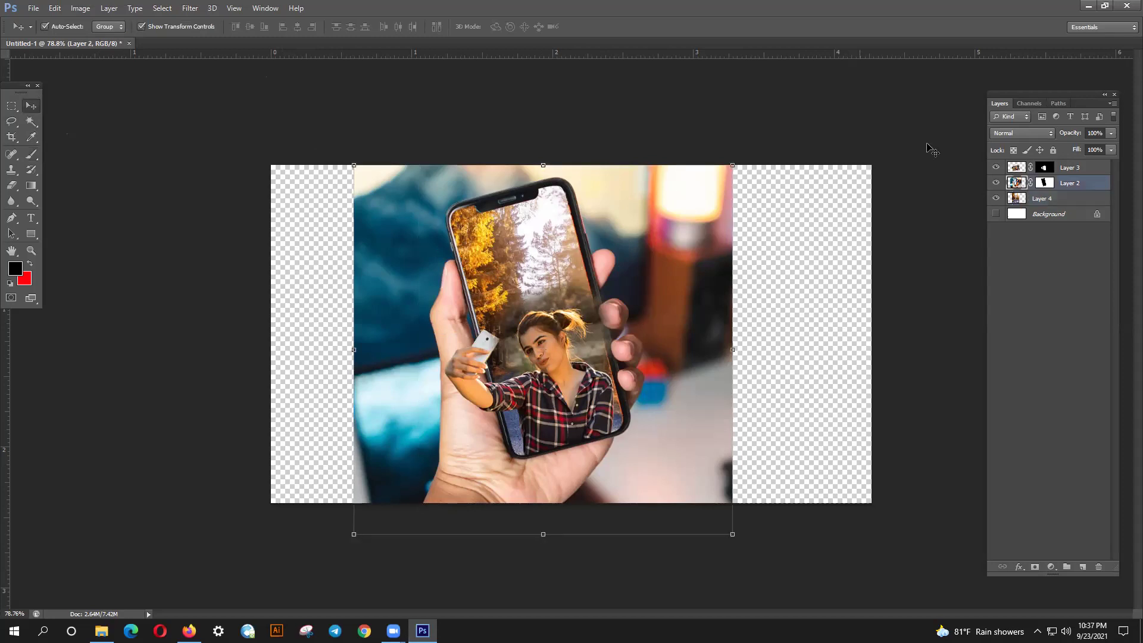
left_click(996, 183)
left_click(996, 184)
left_click(996, 184)
left_click(997, 184)
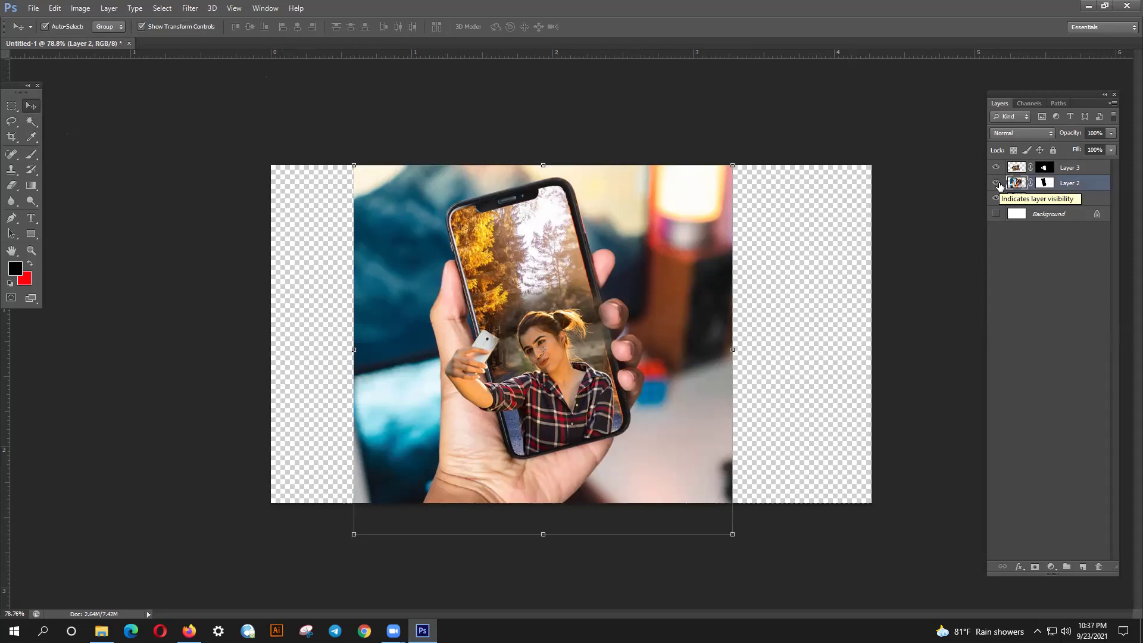
left_click(996, 184)
left_click(996, 184)
left_click(996, 184)
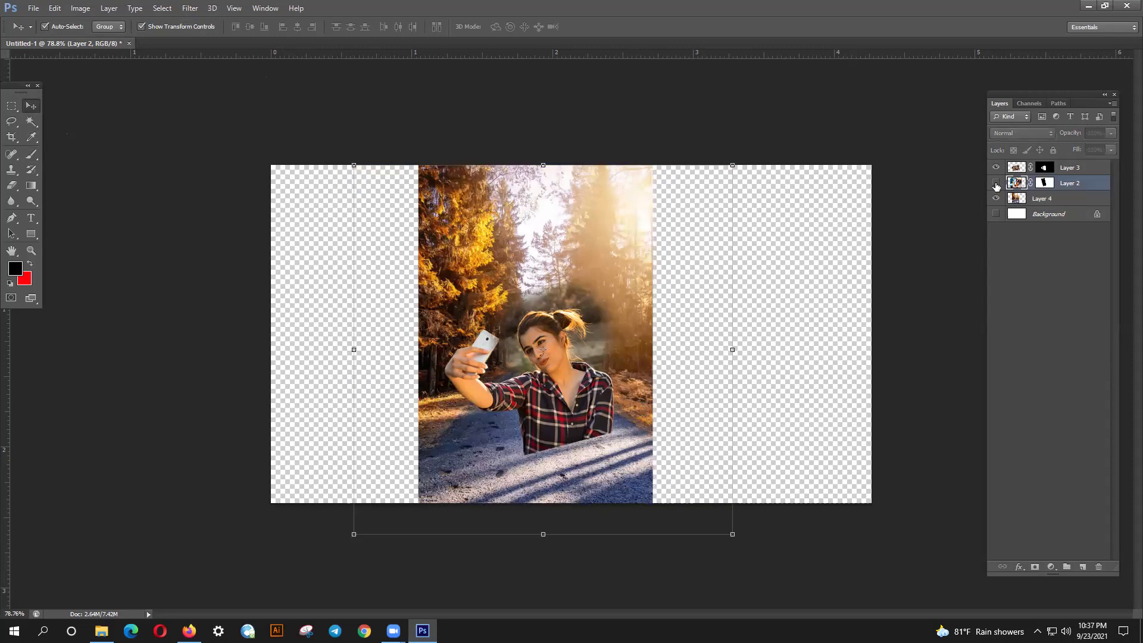
left_click(996, 185)
left_click(570, 359)
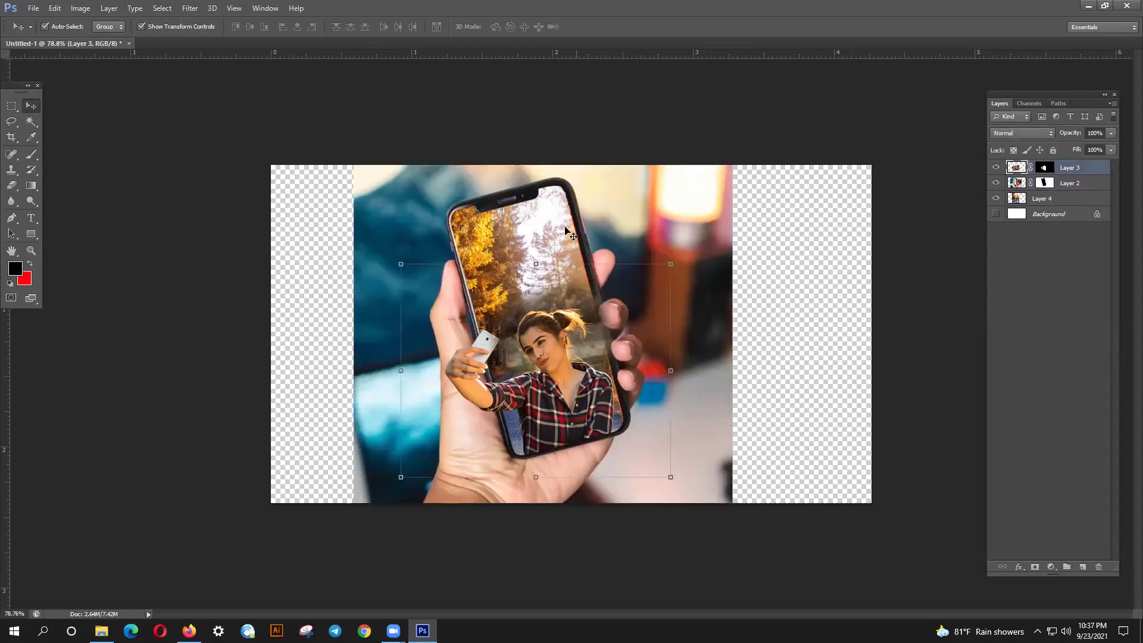
left_click(832, 365)
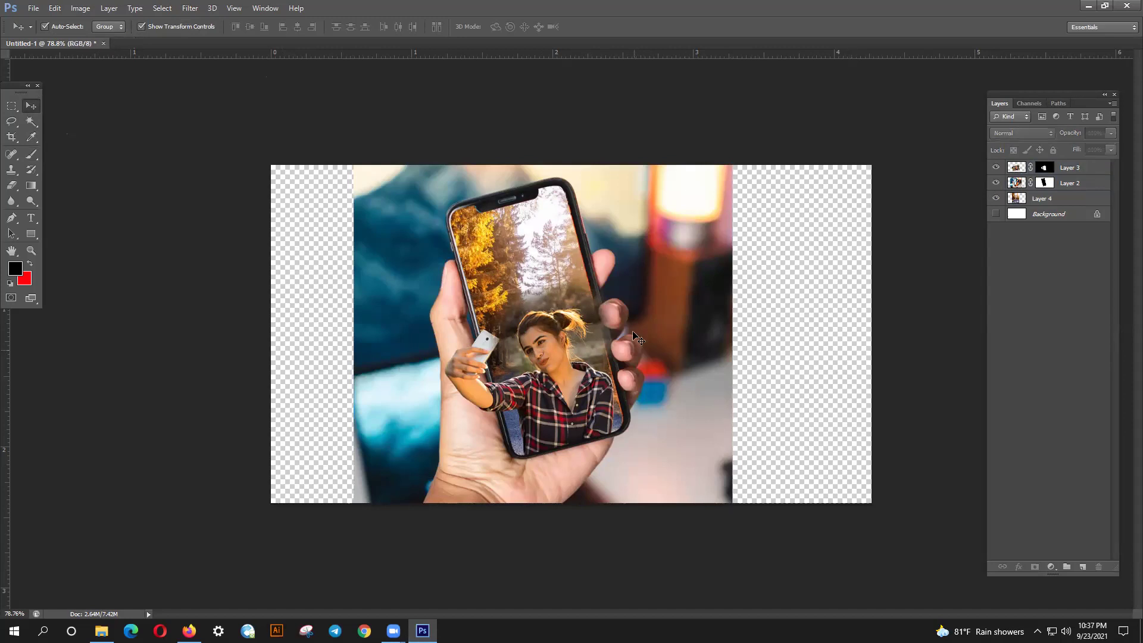
scroll(632, 427, "up", 2)
key("alt")
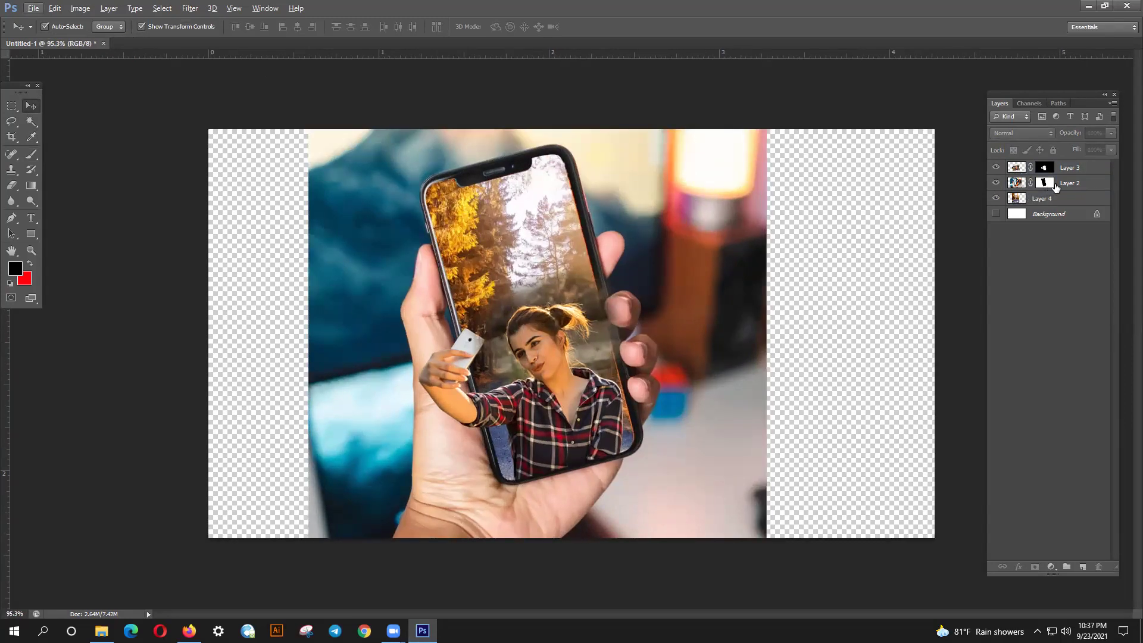
- Select Layer 2 and briefly view it on its own
scroll(662, 366, "up", 4)
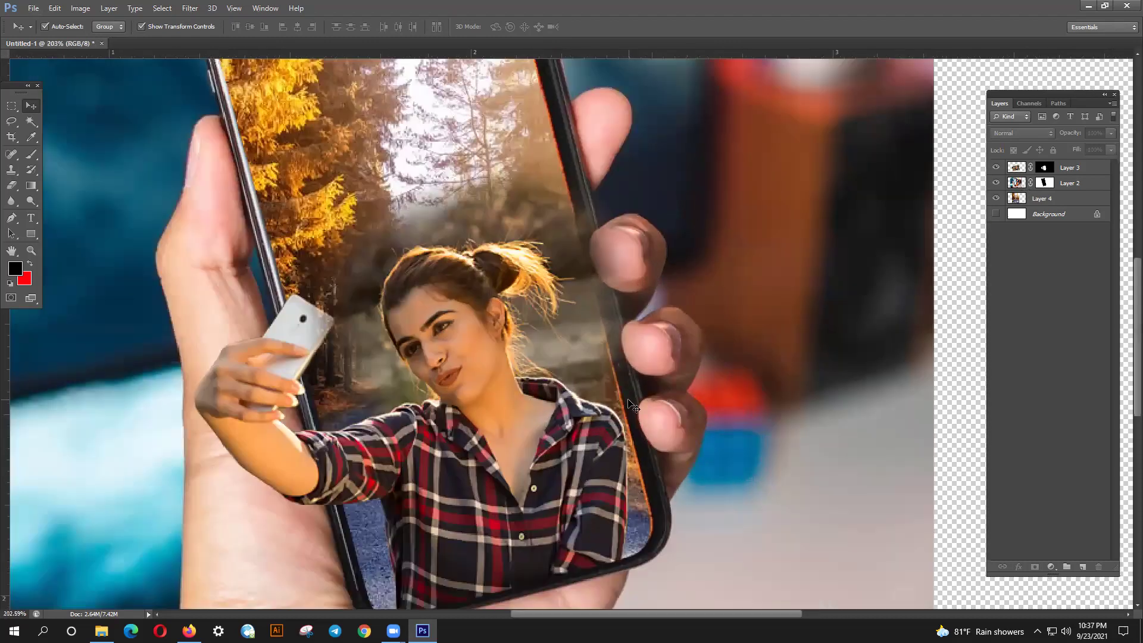
left_click(632, 407)
left_click(993, 183, "alt")
left_click(993, 183, "alt")
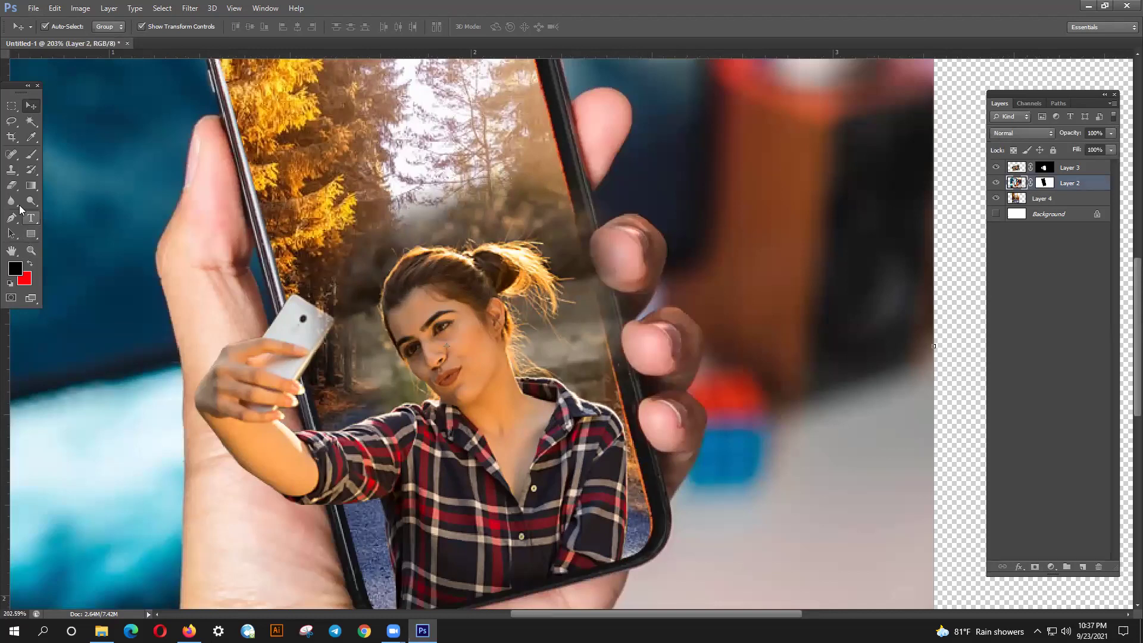
- Trace a pen path along the phone's right edge from the lower-right corner to the top corner
left_click(11, 218)
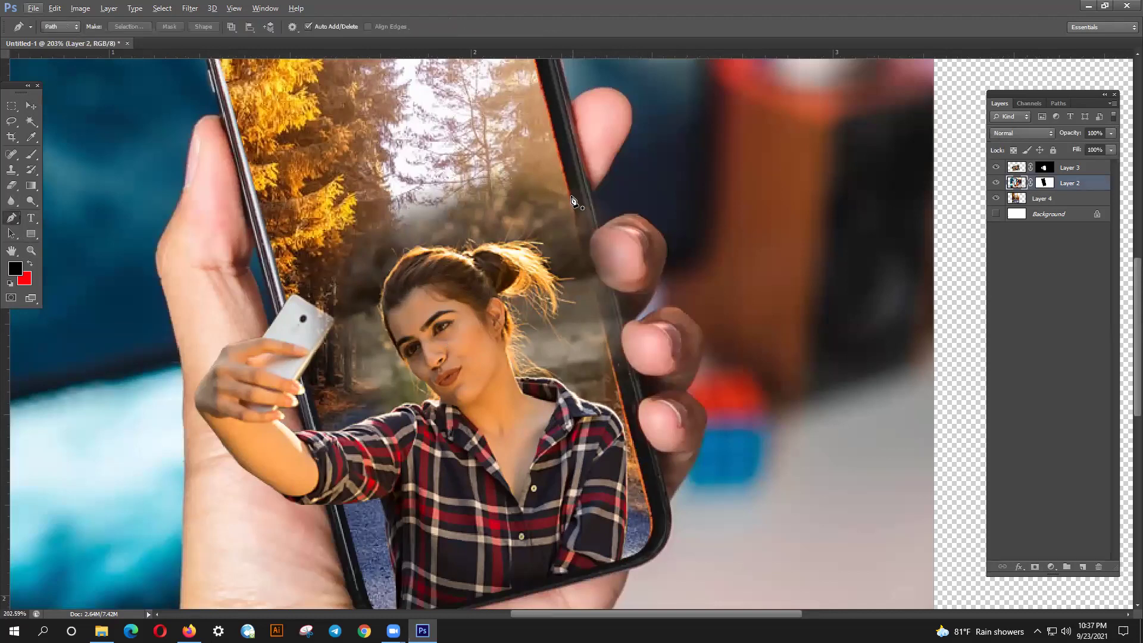
scroll(598, 363, "down", 2)
scroll(605, 415, "down", 1)
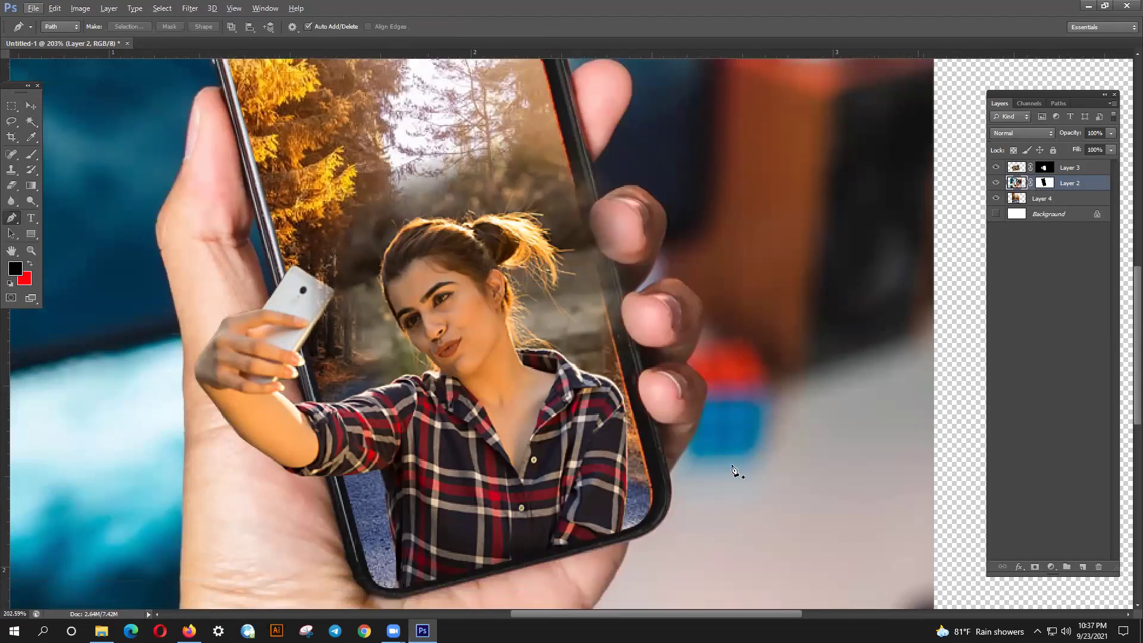
left_click(645, 518)
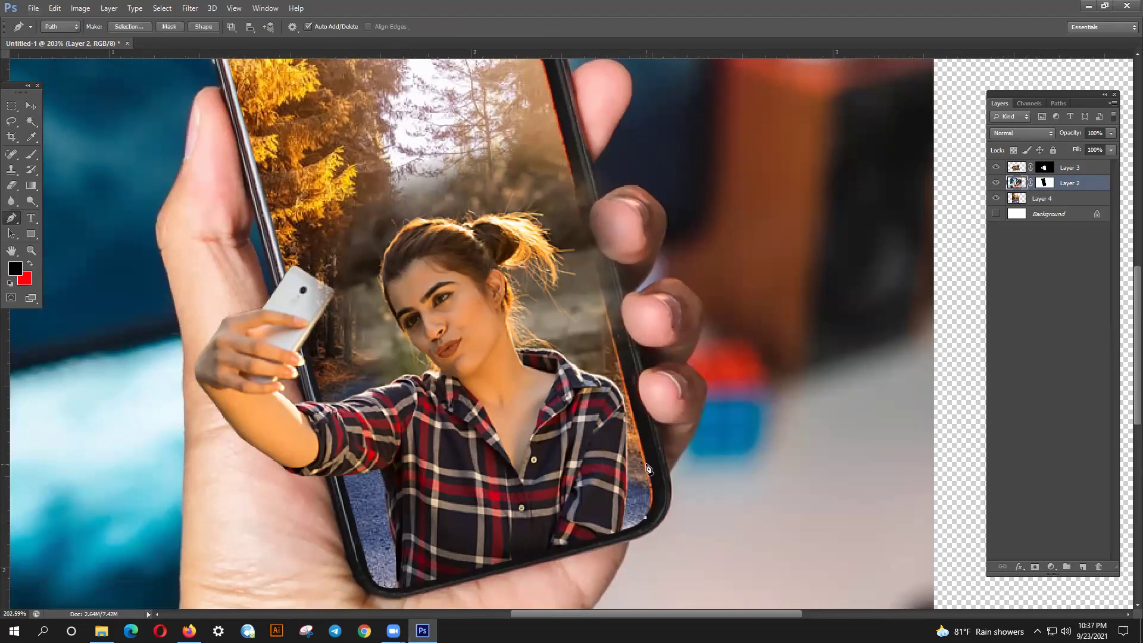
left_click_drag(643, 442, 635, 420)
left_click_drag(585, 257, 598, 381)
left_click_drag(551, 131, 563, 225)
left_click(528, 123)
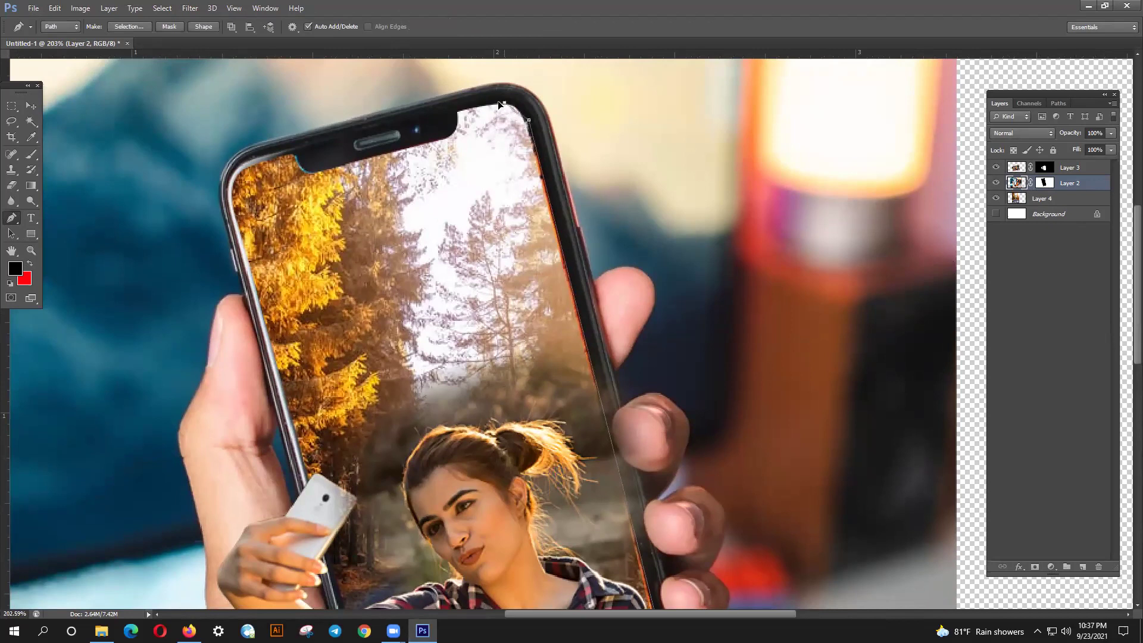
left_click_drag(488, 103, 536, 257)
scroll(536, 257, "down", 5)
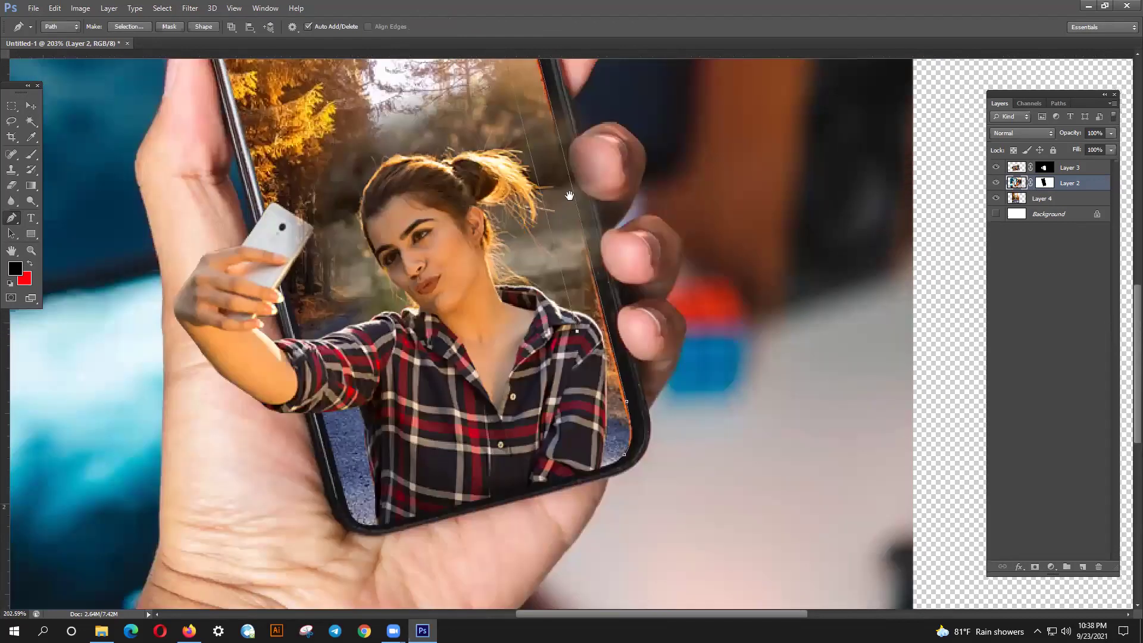
scroll(570, 196, "down", 4)
scroll(592, 255, "up", 2)
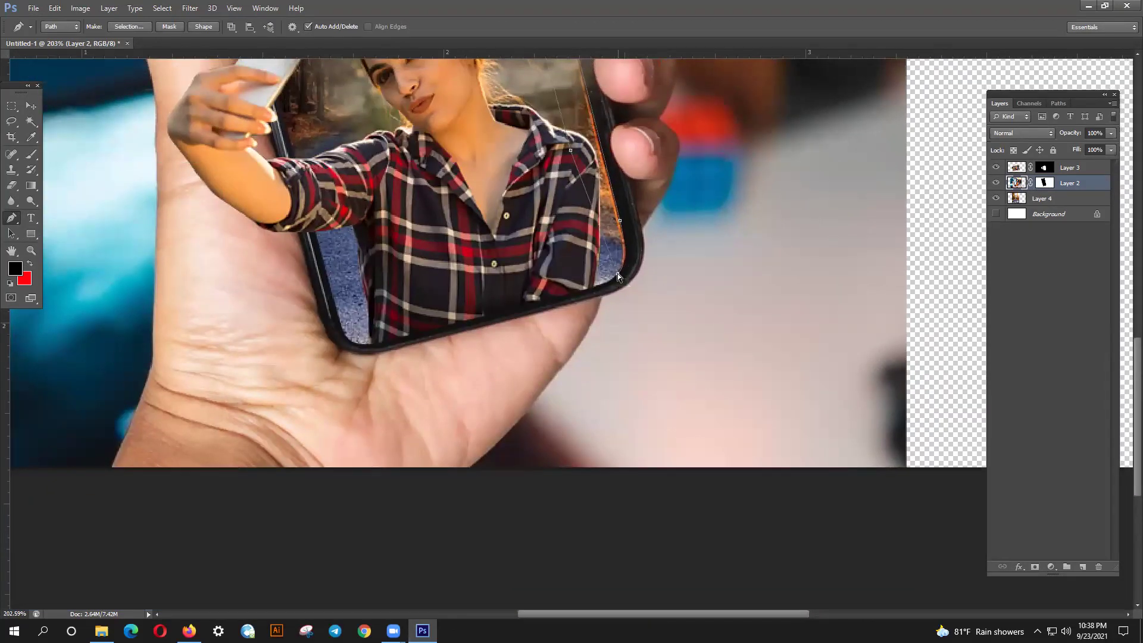
- Close the path, convert it to a selection, and delete the stray strip from Layer 2
left_click(619, 273)
key("ctrl+Return")
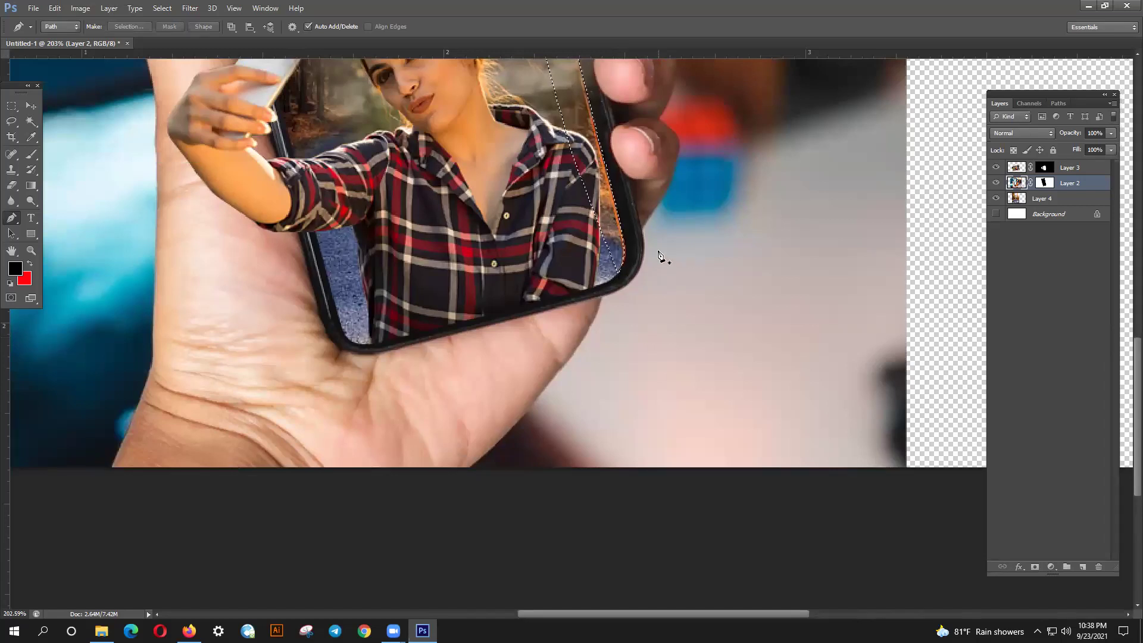
key("Delete")
key("ctrl+d")
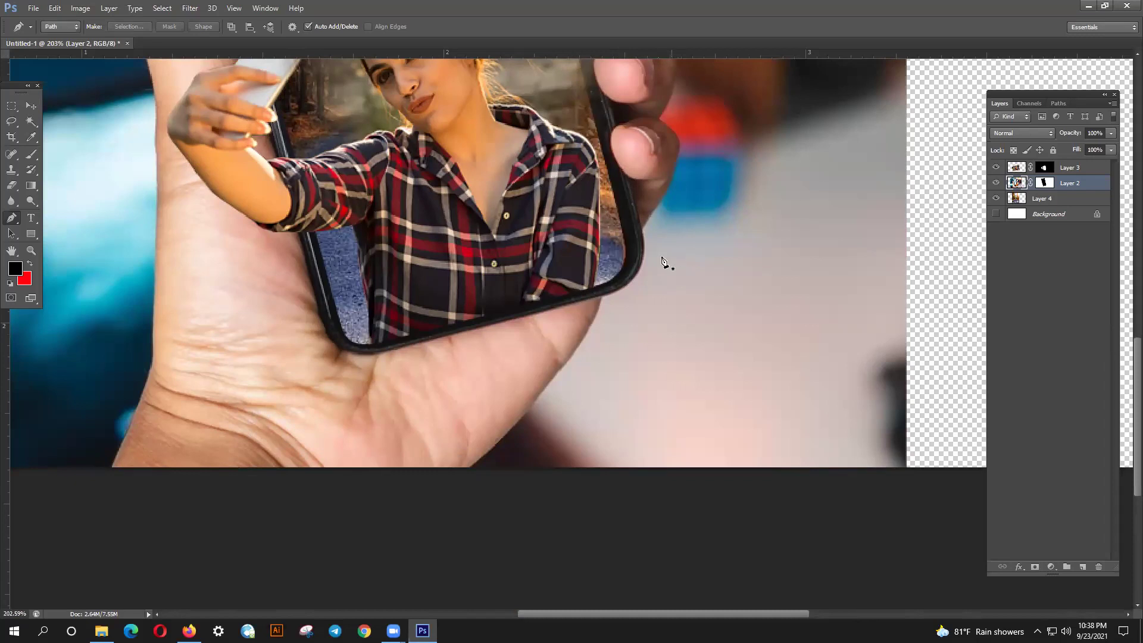
- Set up a 45 px Brush with 100% hardness on Layer 2's mask
left_click(1044, 183)
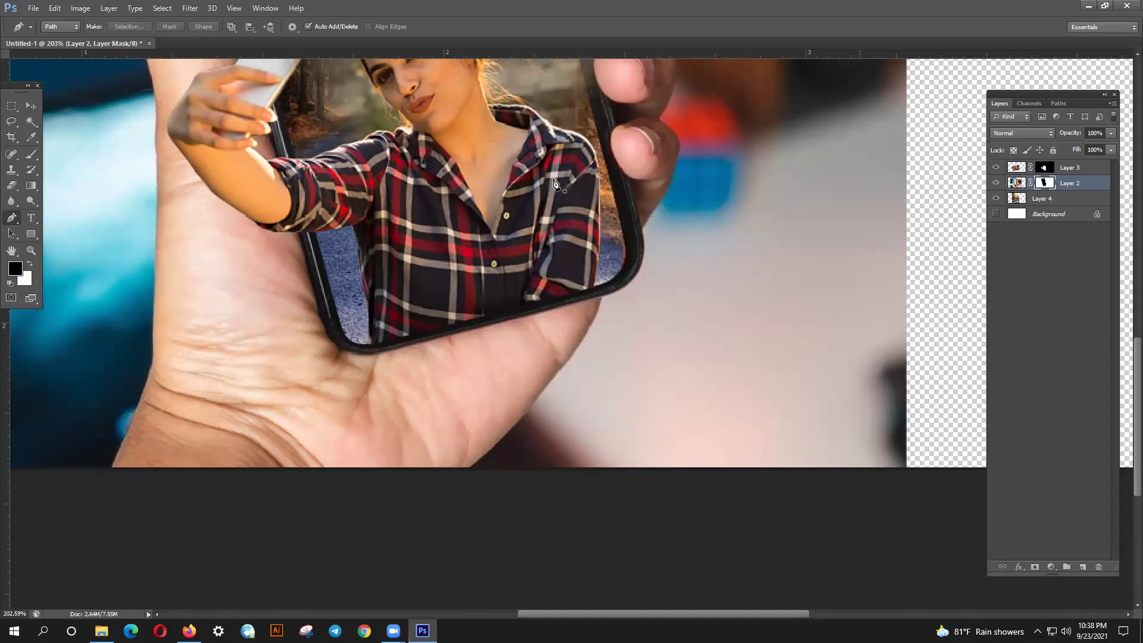
left_click(31, 154)
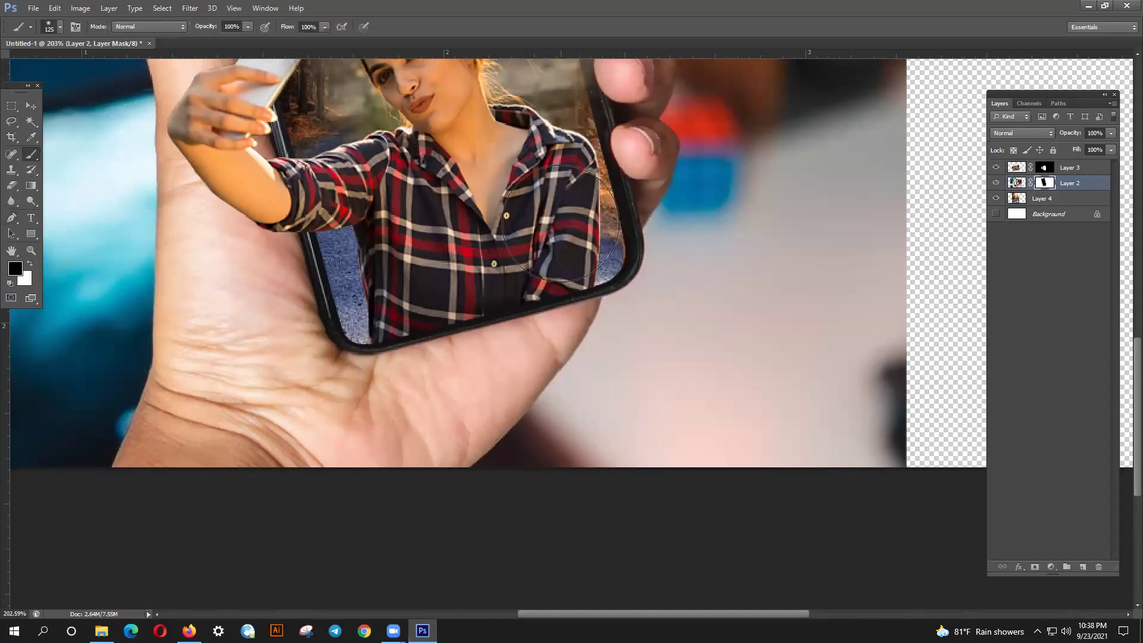
key("bracketleft")
key("bracketleft")
key("bracketleft")
key("bracketleft")
key("bracketleft")
left_click(60, 27)
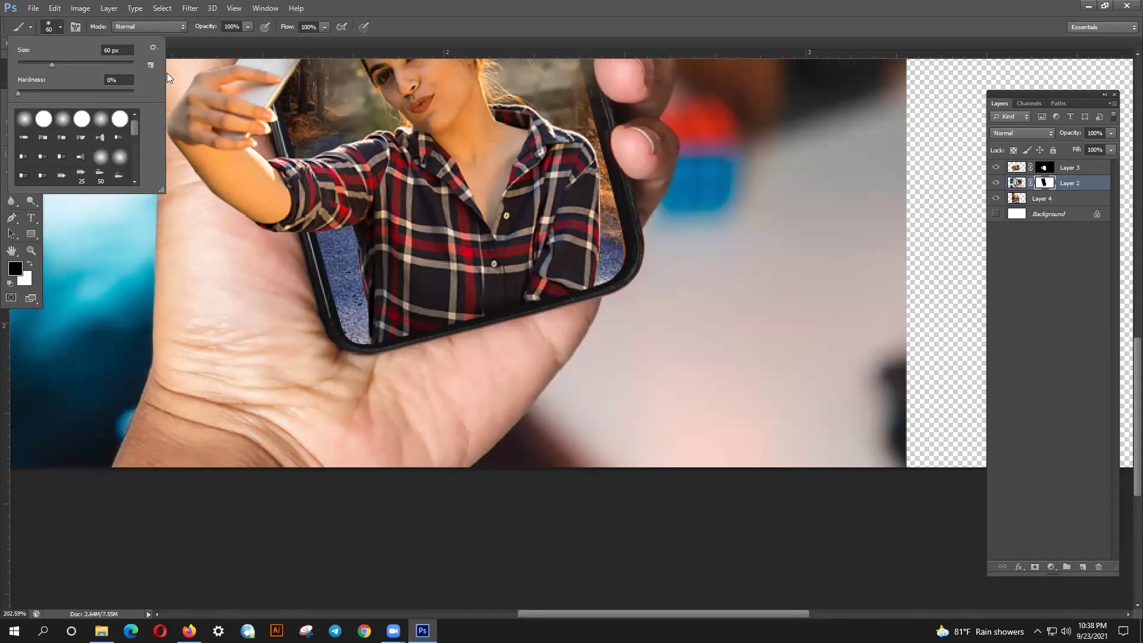
left_click_drag(37, 93, 135, 93)
key("bracketleft")
key("bracketleft")
left_click(591, 250)
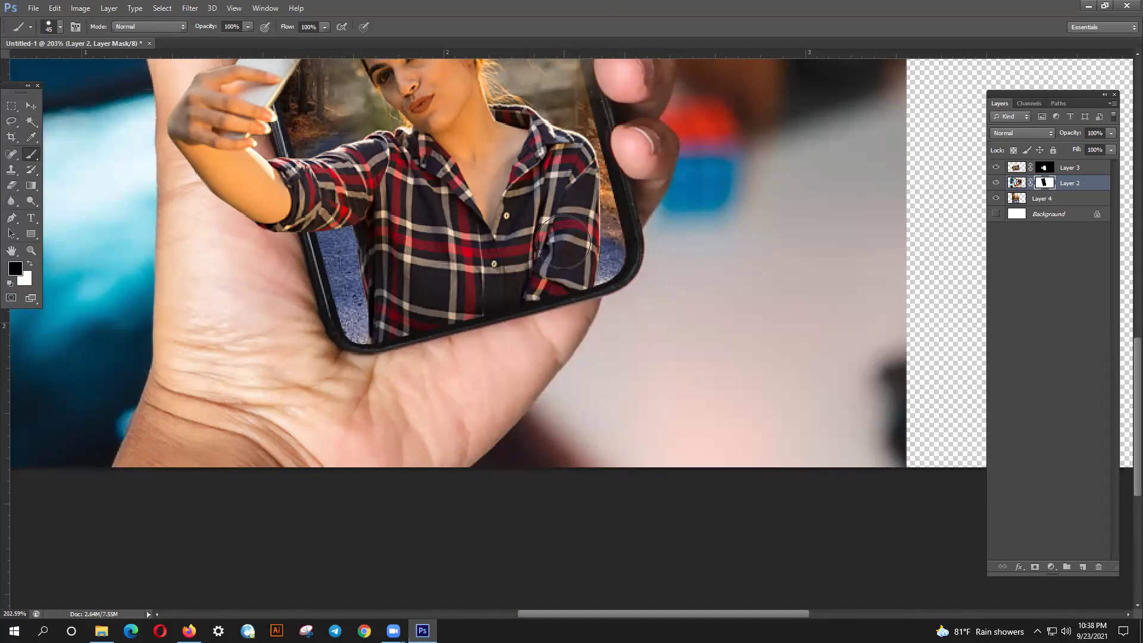
- Pan to the phone's top, check Layer 2 on its own, then target Layer 3's mask
scroll(393, 202, "down", 2)
left_click_drag(458, 76, 451, 224)
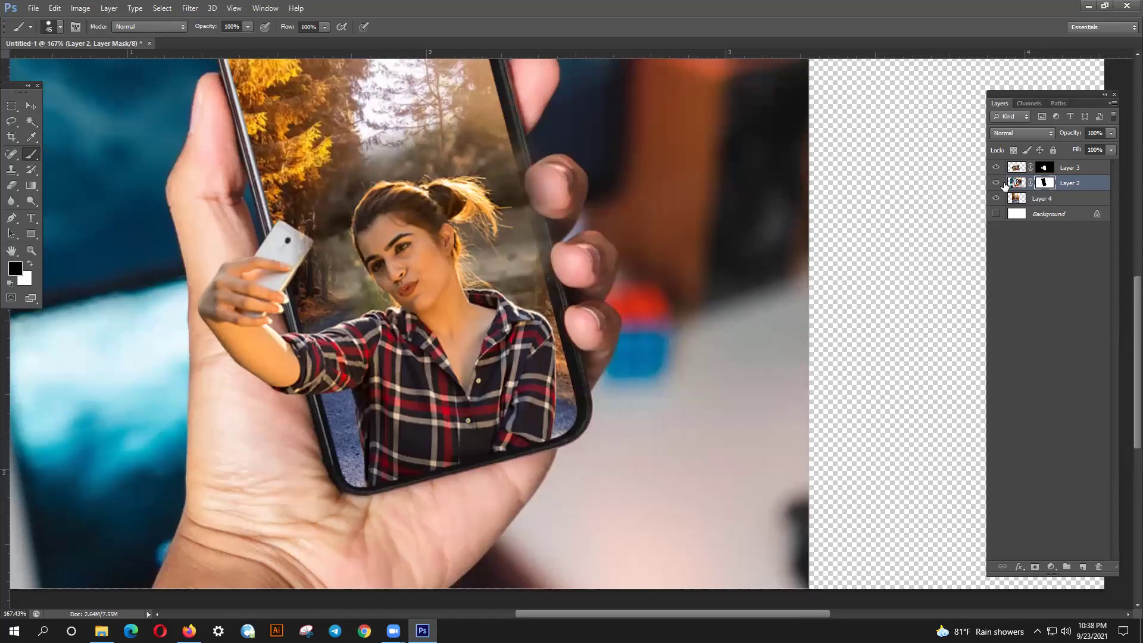
left_click(996, 184, "alt")
left_click(996, 184, "alt")
left_click(1039, 169)
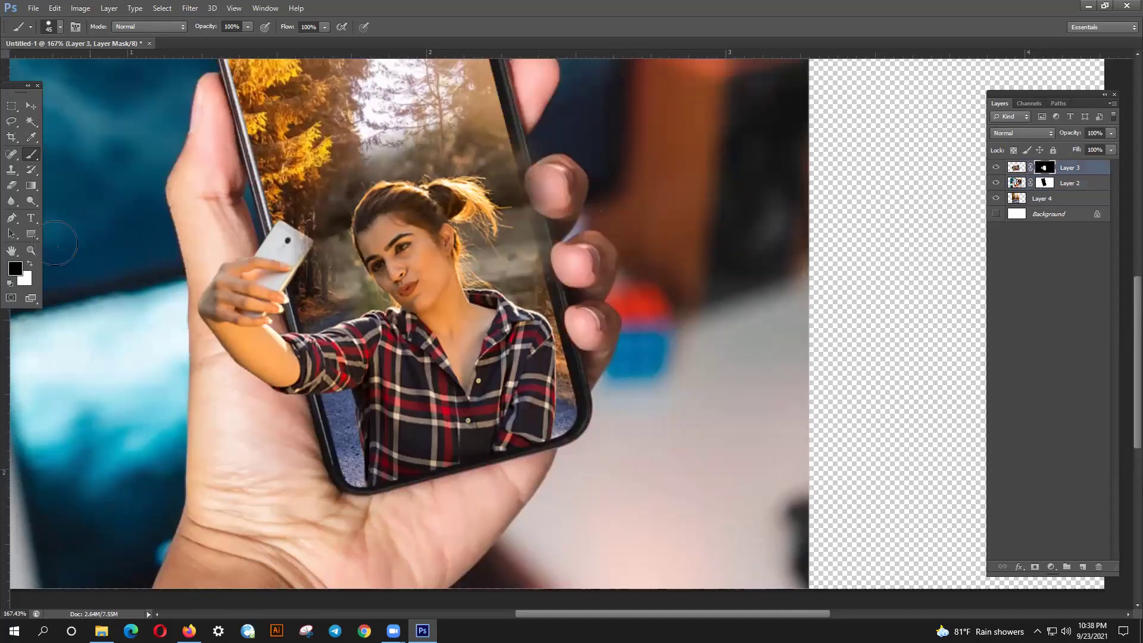
- Paint black on Layer 3's mask over the fingers overlapping the phone's edge
left_click(31, 264)
left_click_drag(569, 148, 544, 171)
key("ctrl+z")
left_click(31, 264)
mouse_move(539, 162)
left_mouse_down()
mouse_move(529, 185)
mouse_move(563, 226)
mouse_move(536, 170)
mouse_move(572, 221)
mouse_move(550, 179)
left_mouse_up()
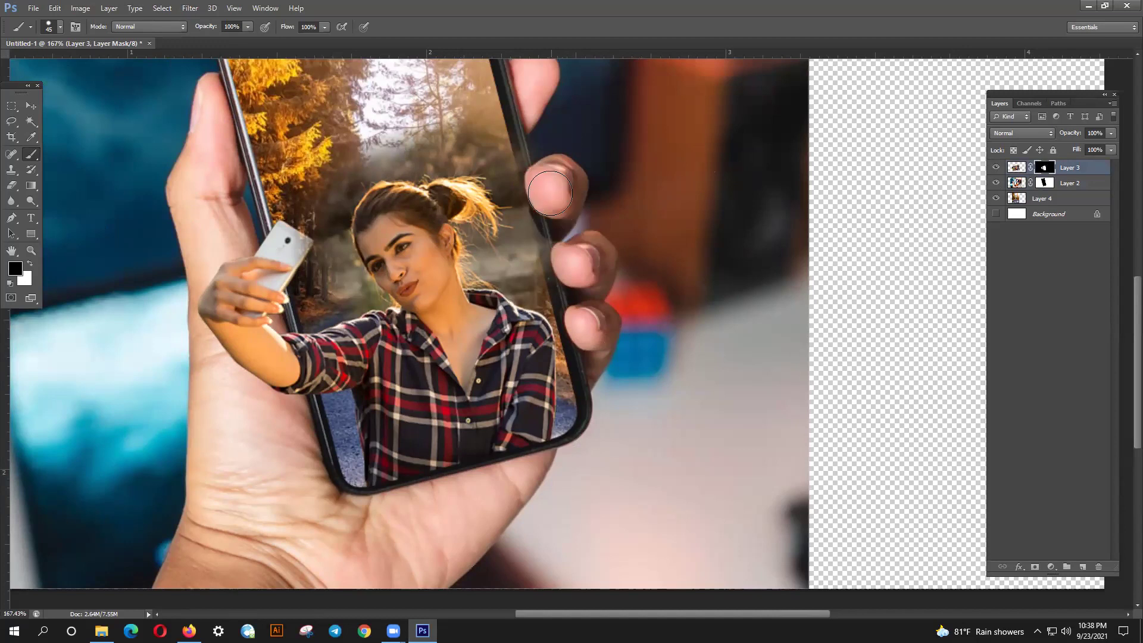
mouse_move(539, 218)
left_mouse_down()
mouse_move(566, 232)
mouse_move(581, 325)
mouse_move(540, 149)
mouse_move(555, 223)
mouse_move(565, 198)
left_mouse_up()
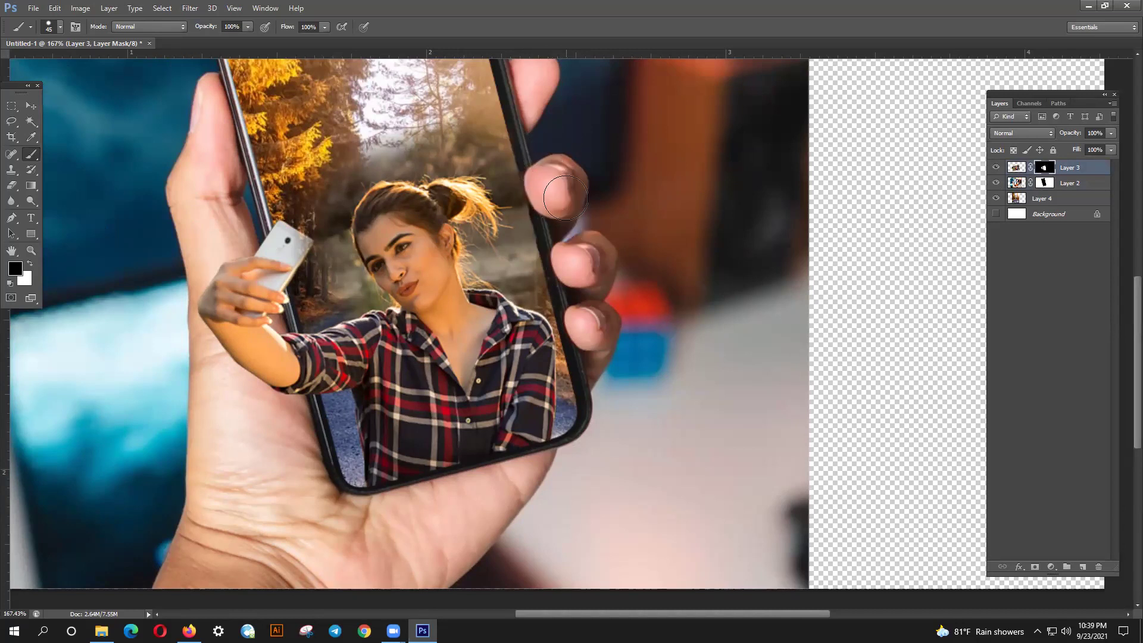
left_click_drag(604, 348, 629, 505)
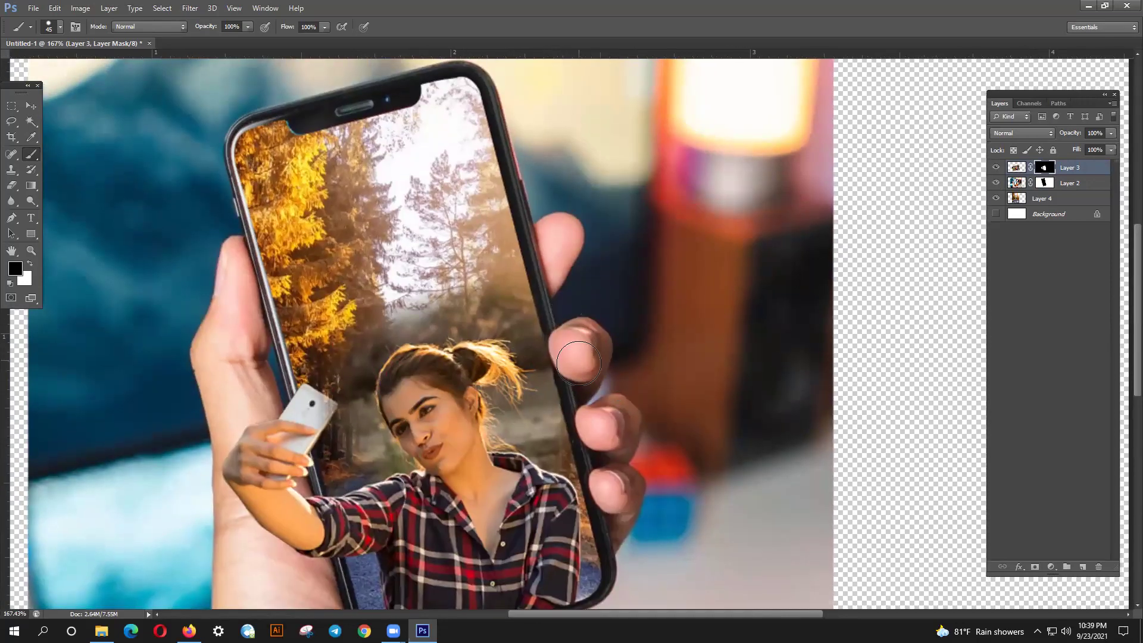
left_click_drag(575, 364, 589, 436)
scroll(584, 447, "down", 3)
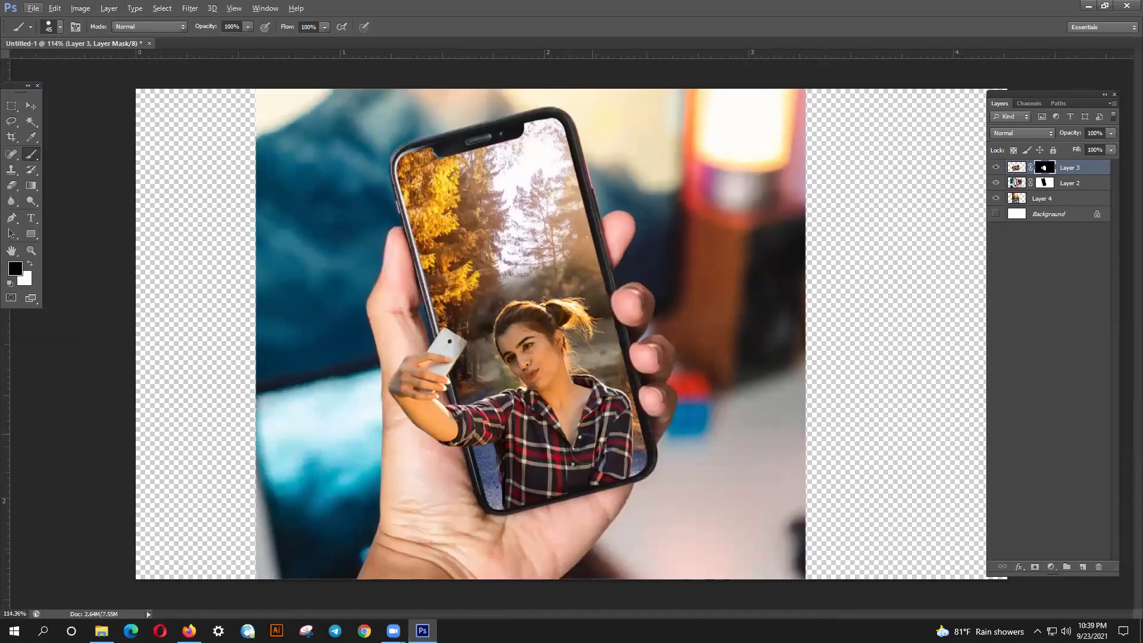
scroll(562, 452, "up", 2)
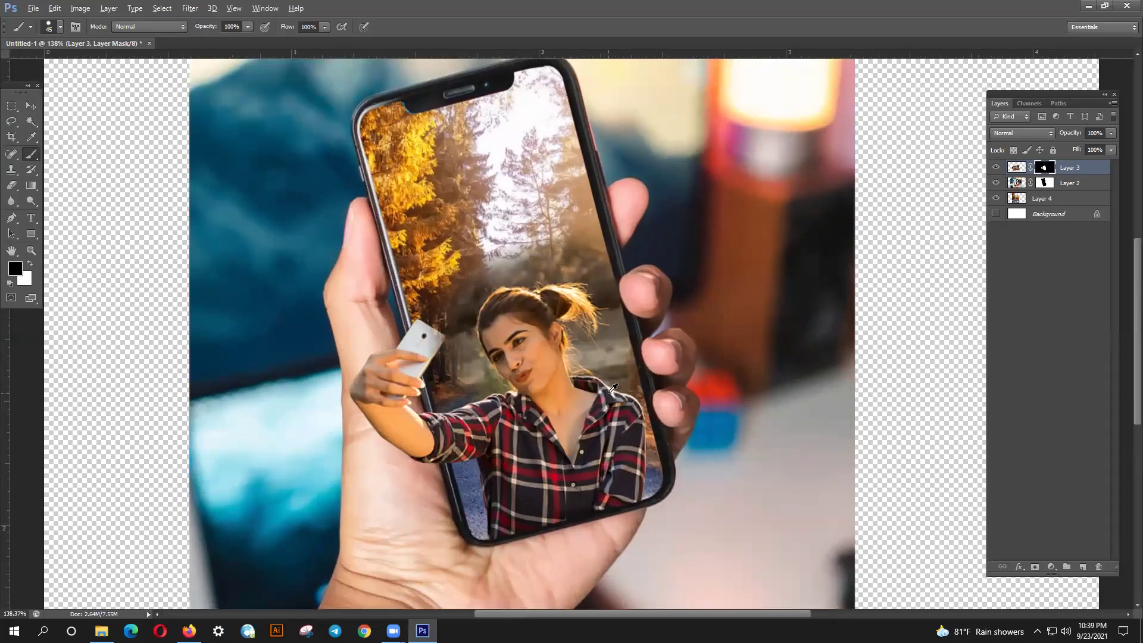
scroll(640, 326, "up", 4)
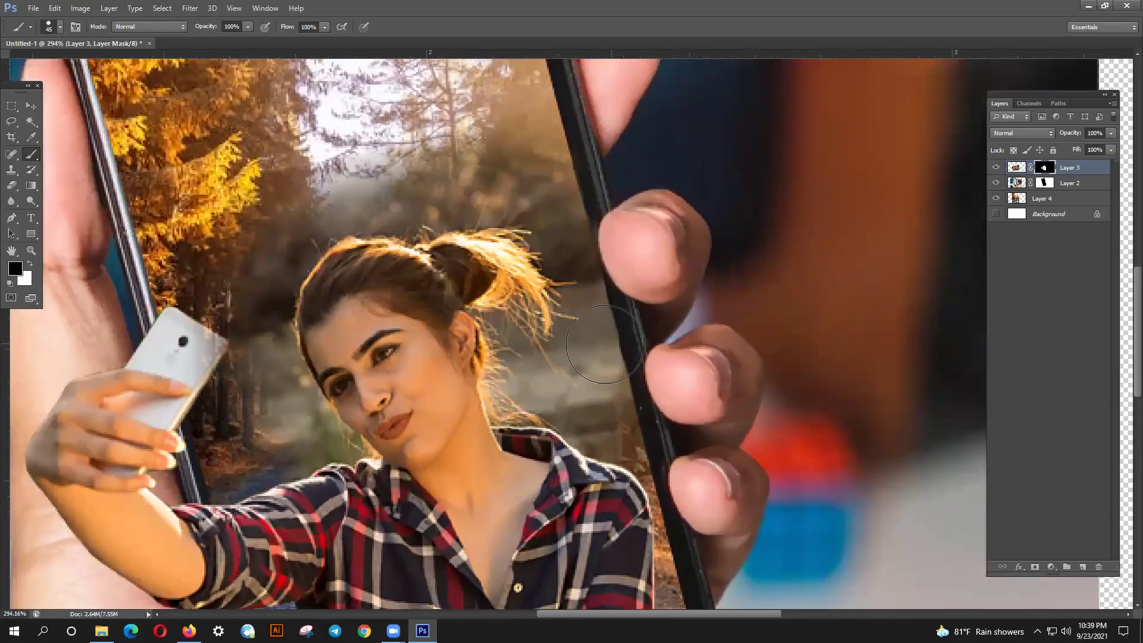
- Paint white to restore the area beside the woman's hair and the plaid shirt by the phone edge
key("x")
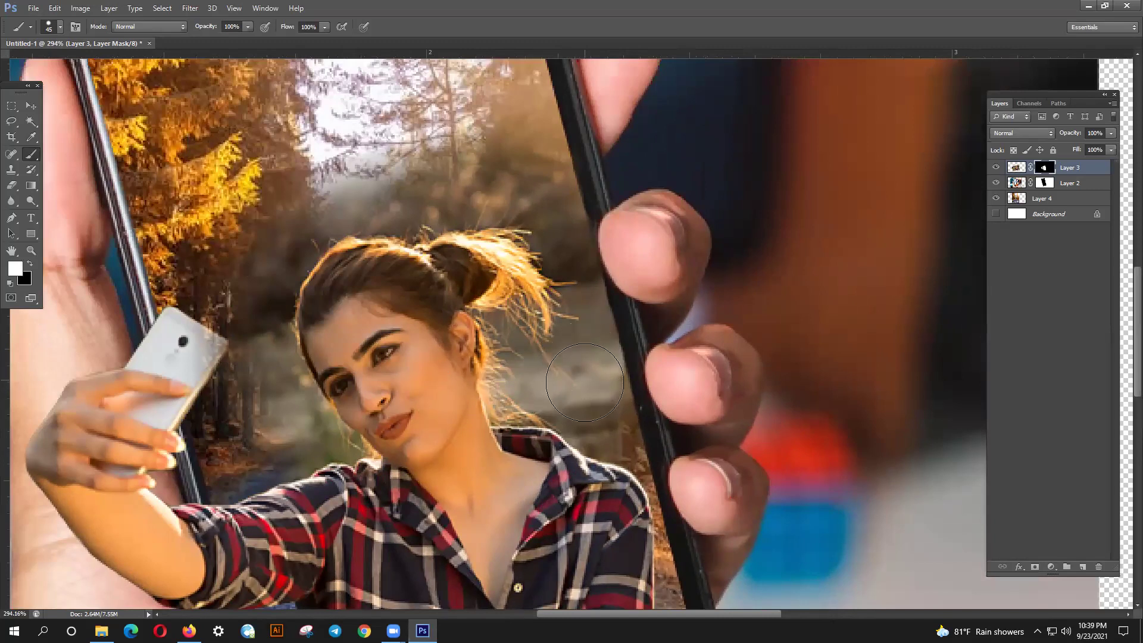
mouse_move(586, 381)
left_mouse_down()
mouse_move(619, 449)
mouse_move(612, 481)
left_mouse_up()
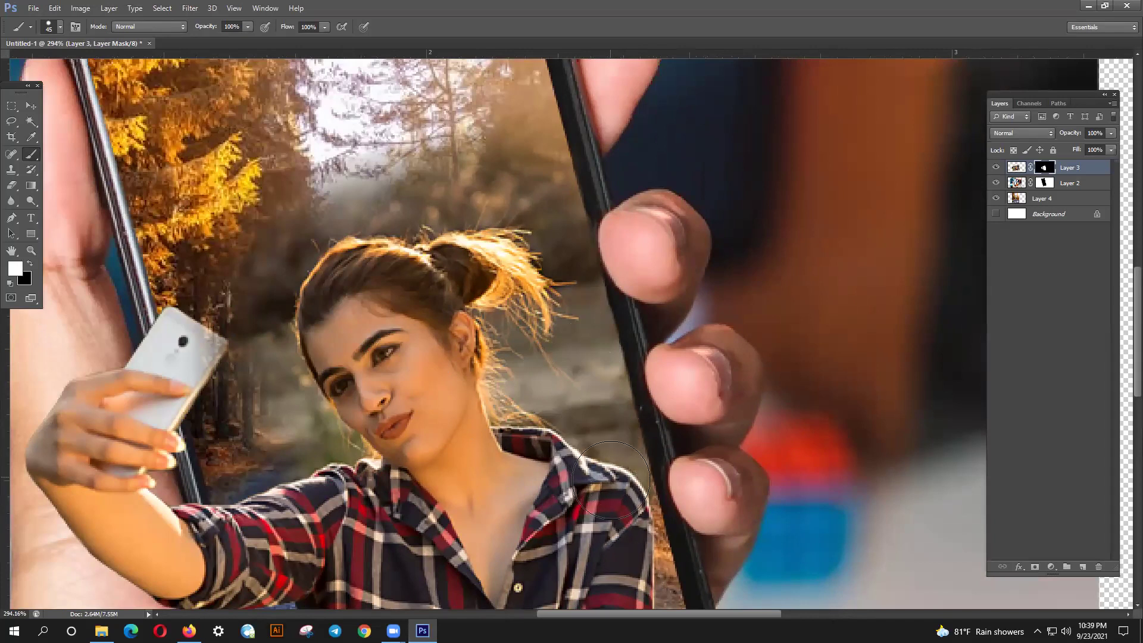
scroll(564, 464, "down", 1)
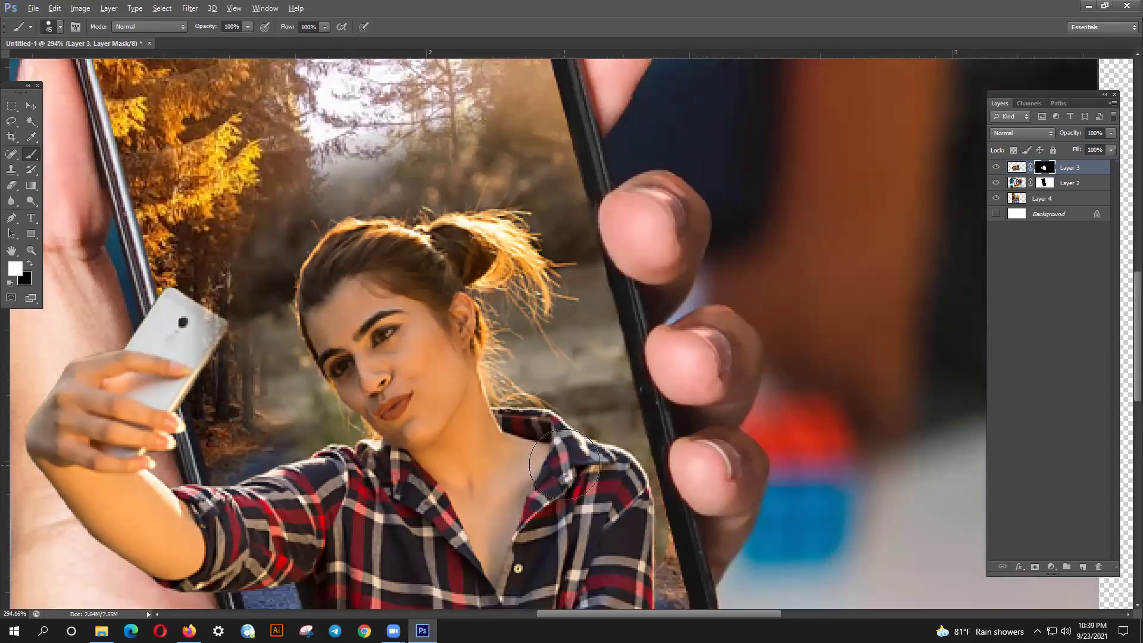
scroll(564, 465, "down", 3)
scroll(611, 505, "down", 1)
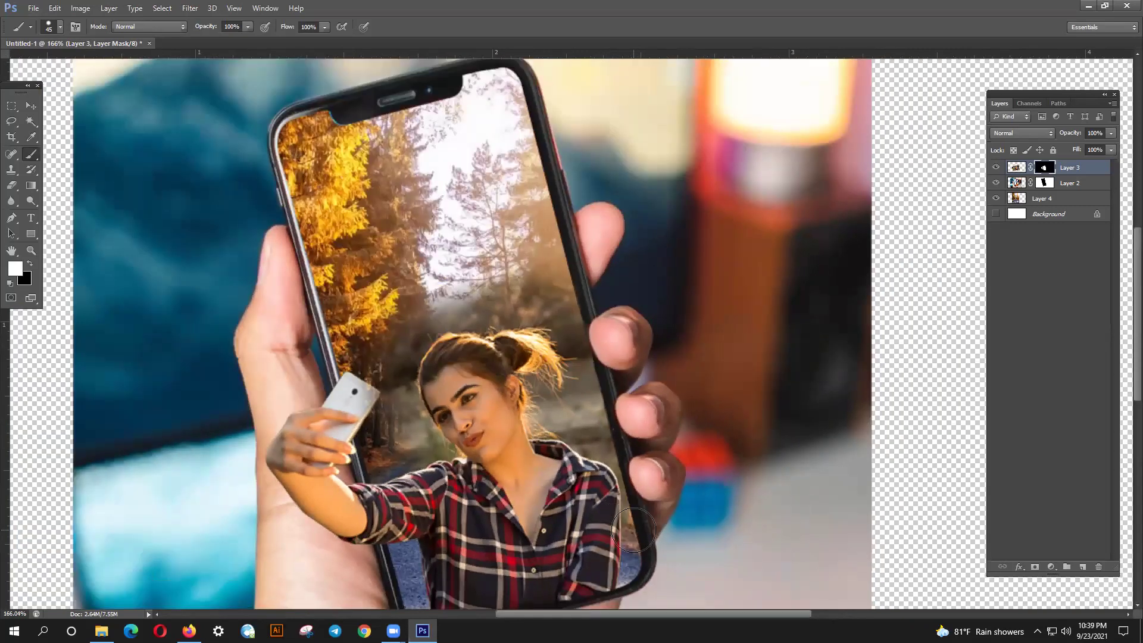
mouse_move(636, 524)
left_mouse_down()
mouse_move(643, 533)
mouse_move(613, 524)
left_mouse_up()
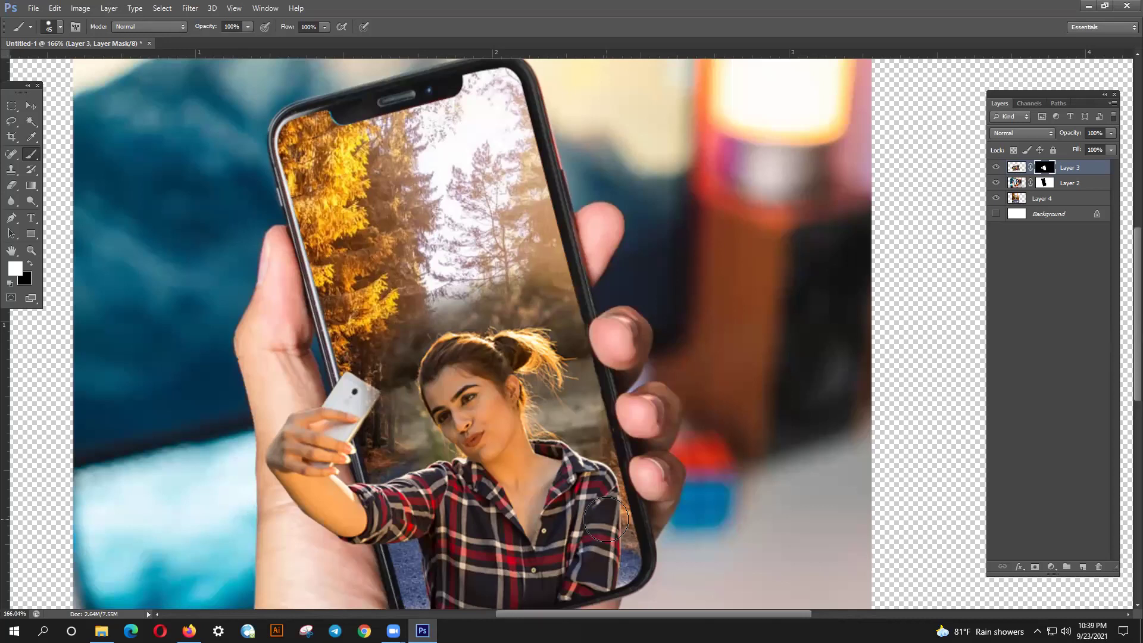
left_click(995, 200)
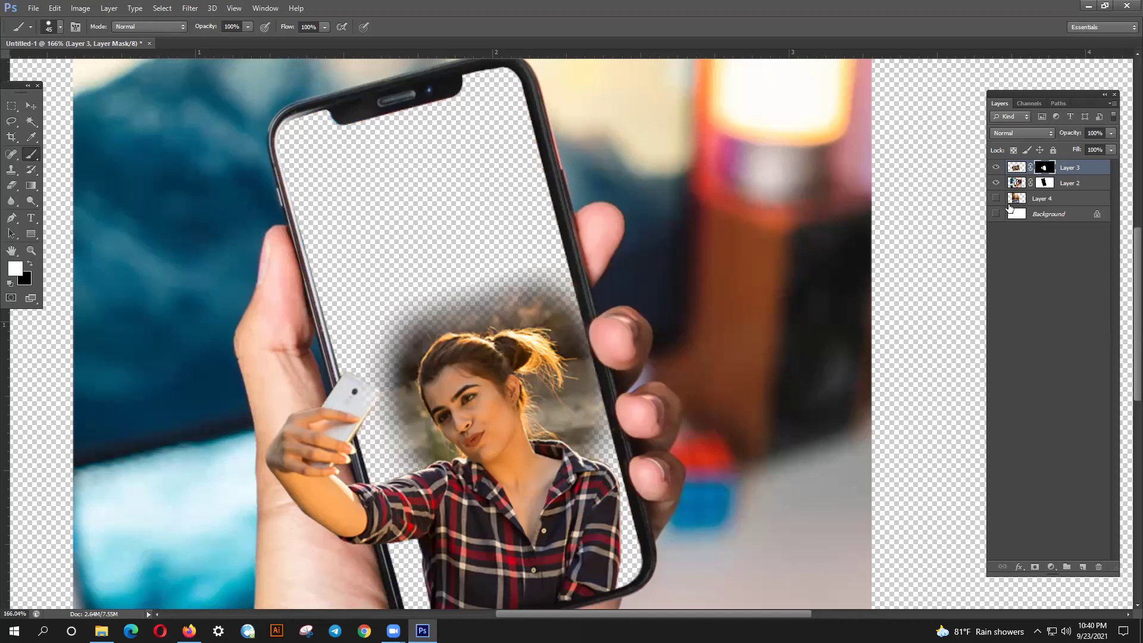
left_click(996, 200)
left_click(996, 200)
left_click(996, 200)
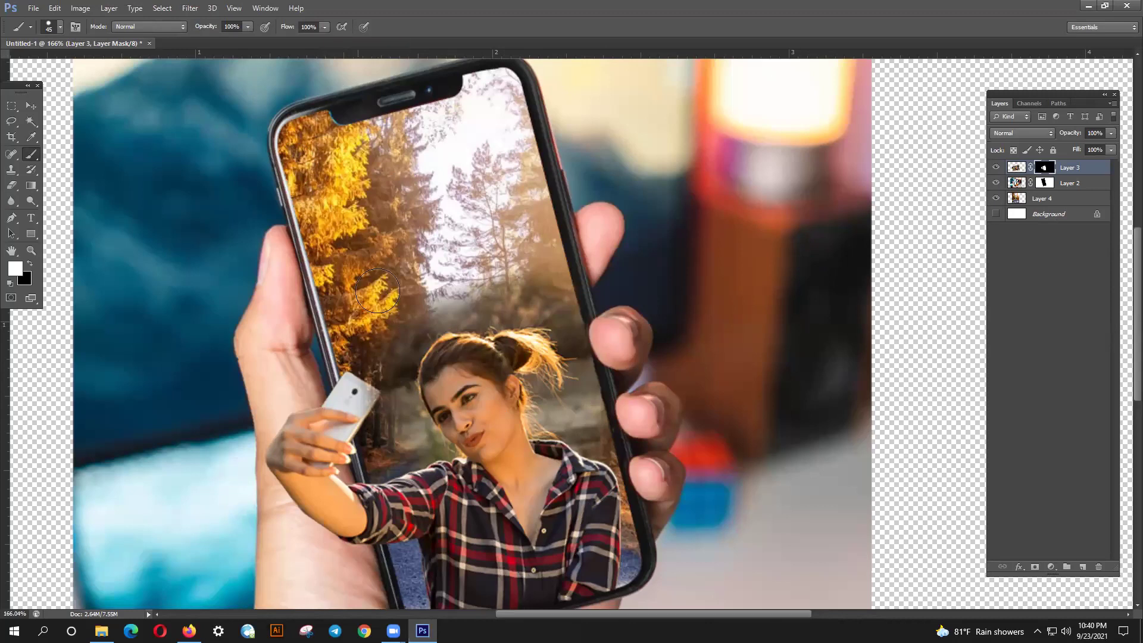
- Zoom in on the woman and set a black brush to 0% hardness and 46% flow
left_click_drag(515, 298, 697, 251)
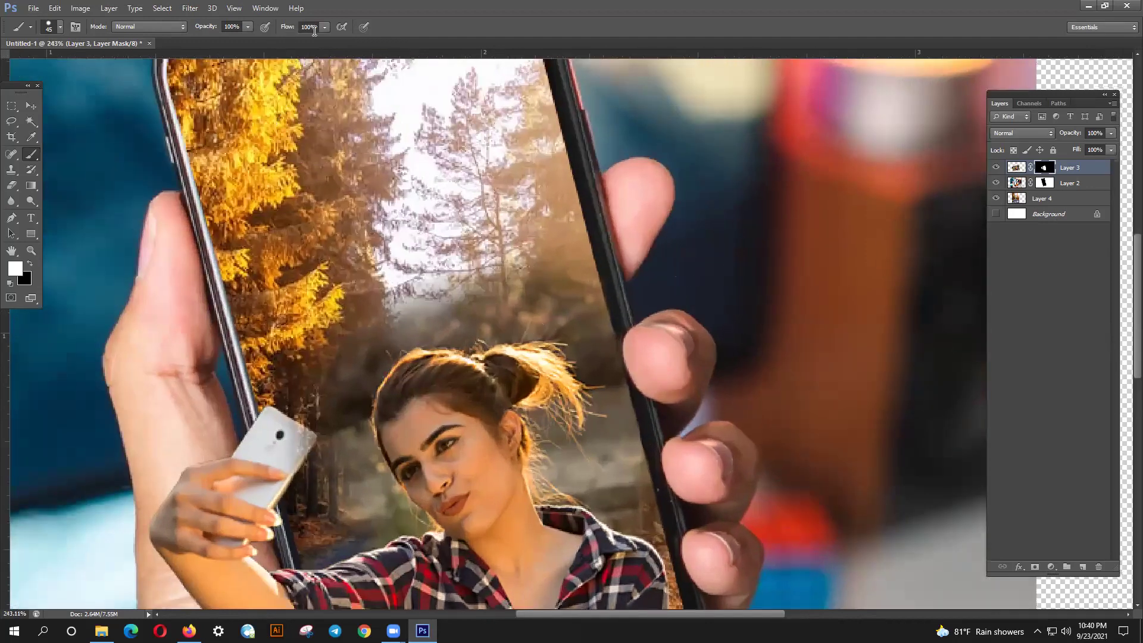
left_click_drag(307, 39, 302, 39)
left_click_drag(485, 290, 517, 295)
key("ctrl+z")
left_click(30, 264)
mouse_move(412, 290)
left_mouse_down()
mouse_move(481, 281)
mouse_move(498, 307)
left_mouse_up()
key("ctrl+z")
left_click(59, 27)
left_click_drag(22, 93, 18, 94)
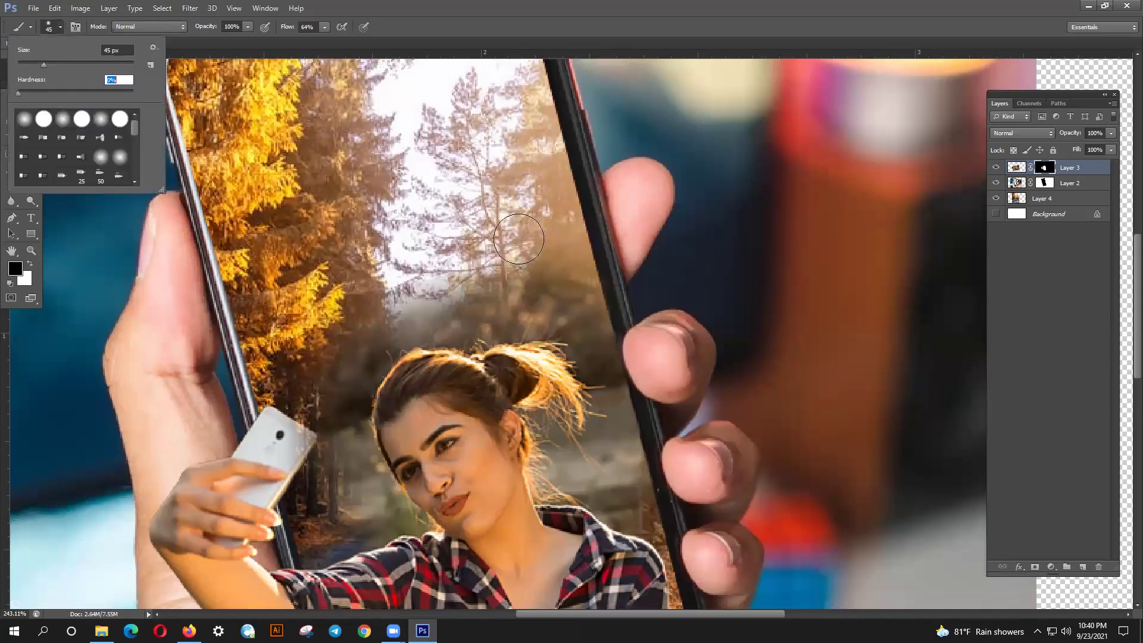
left_click(324, 26)
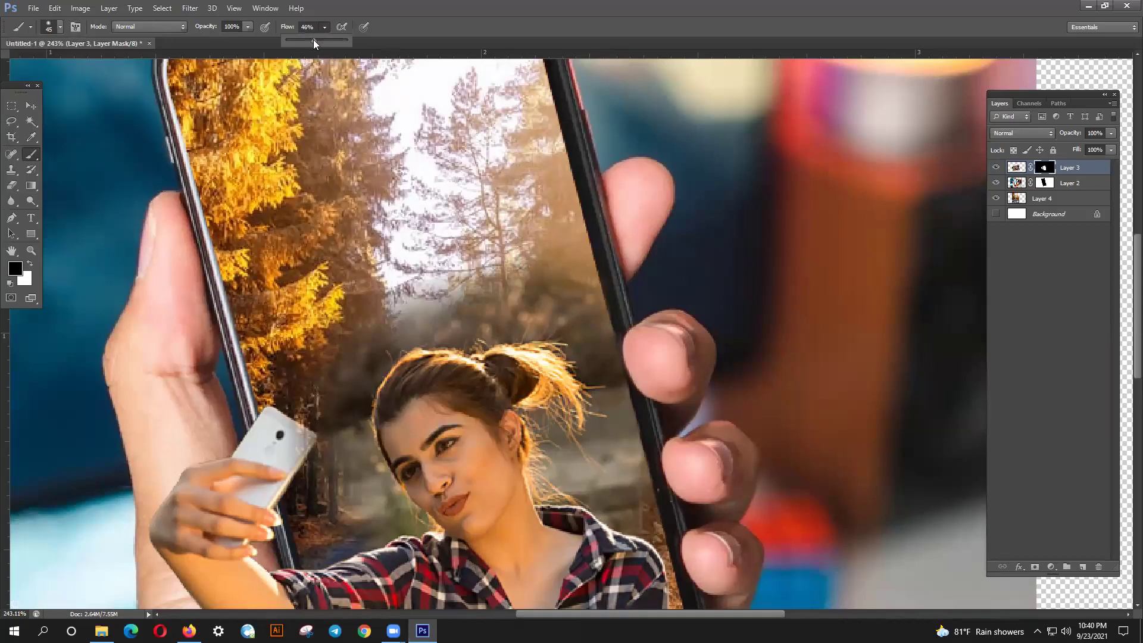
left_click(500, 304)
- Softly mask the fog above the hair, revealing the road by her shoulder and trees above
mouse_move(500, 316)
left_mouse_down()
mouse_move(505, 282)
mouse_move(524, 302)
mouse_move(538, 296)
mouse_move(540, 267)
mouse_move(554, 289)
mouse_move(477, 296)
mouse_move(458, 320)
mouse_move(423, 301)
mouse_move(410, 323)
mouse_move(373, 323)
mouse_move(359, 369)
mouse_move(369, 346)
mouse_move(346, 365)
mouse_move(344, 459)
mouse_move(346, 436)
mouse_move(393, 517)
left_mouse_up()
key("bracketleft")
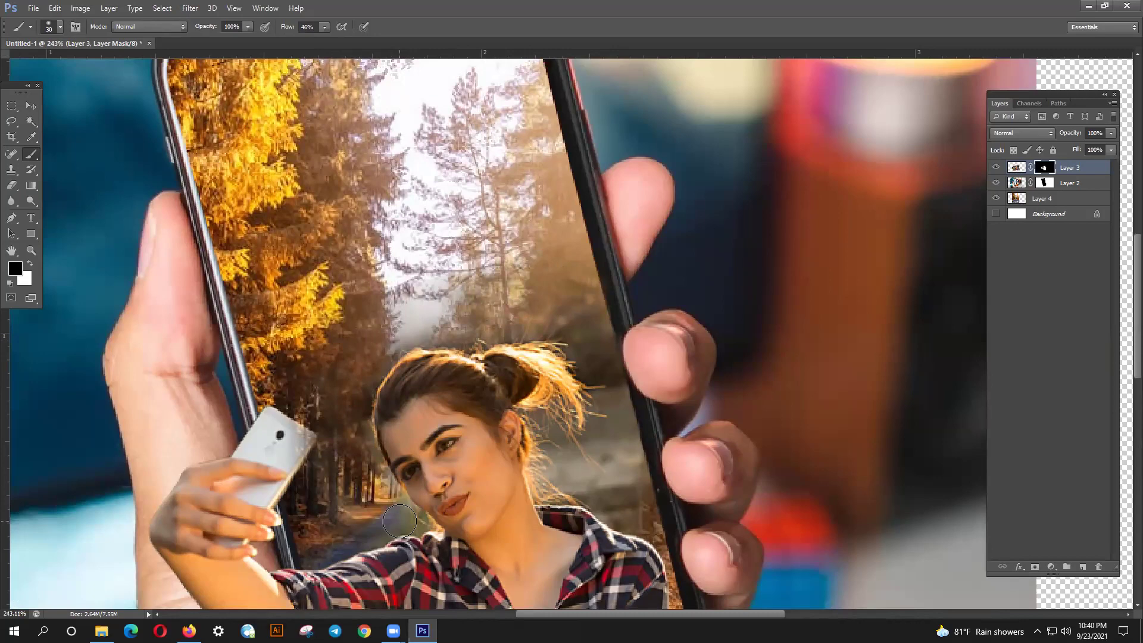
scroll(399, 521, "up", 5)
scroll(399, 510, "down", 2)
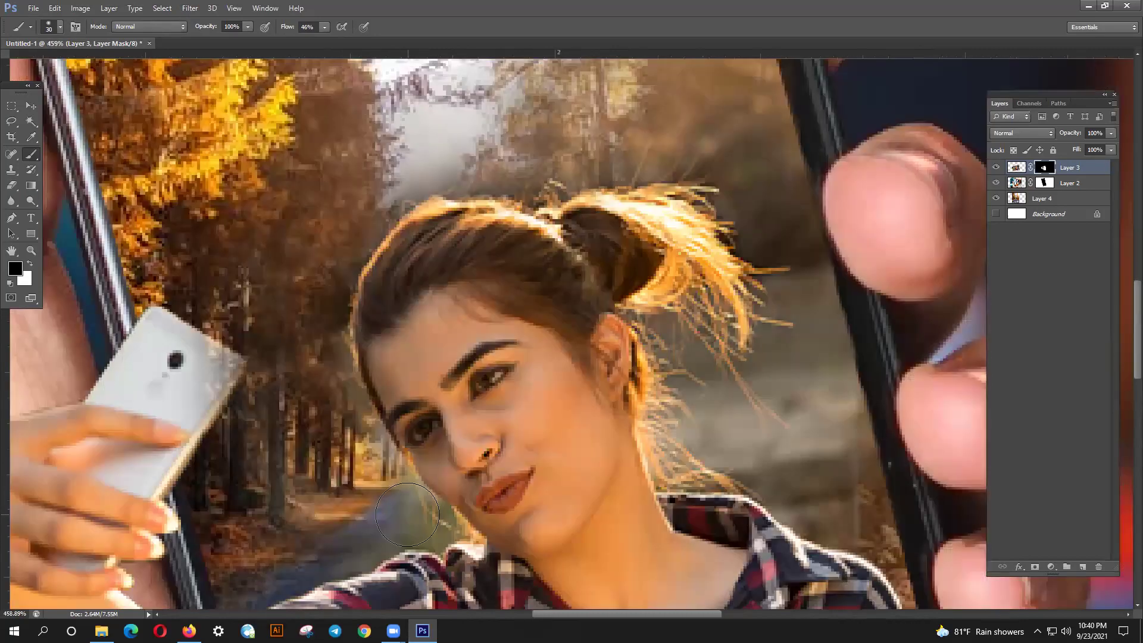
scroll(395, 510, "up", 1)
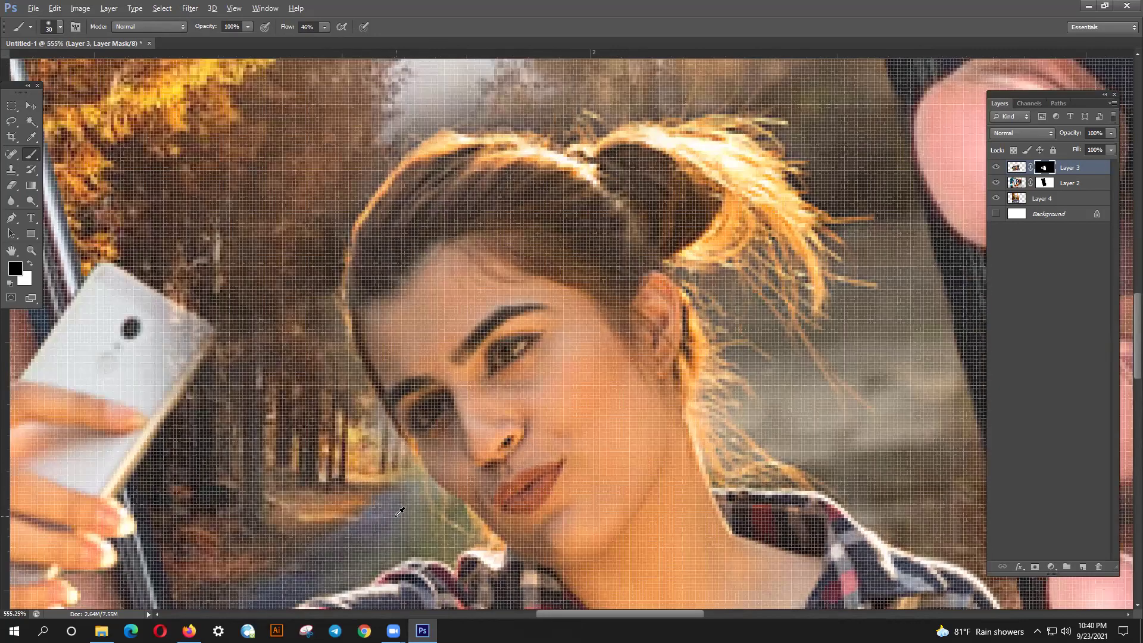
scroll(401, 512, "down", 1)
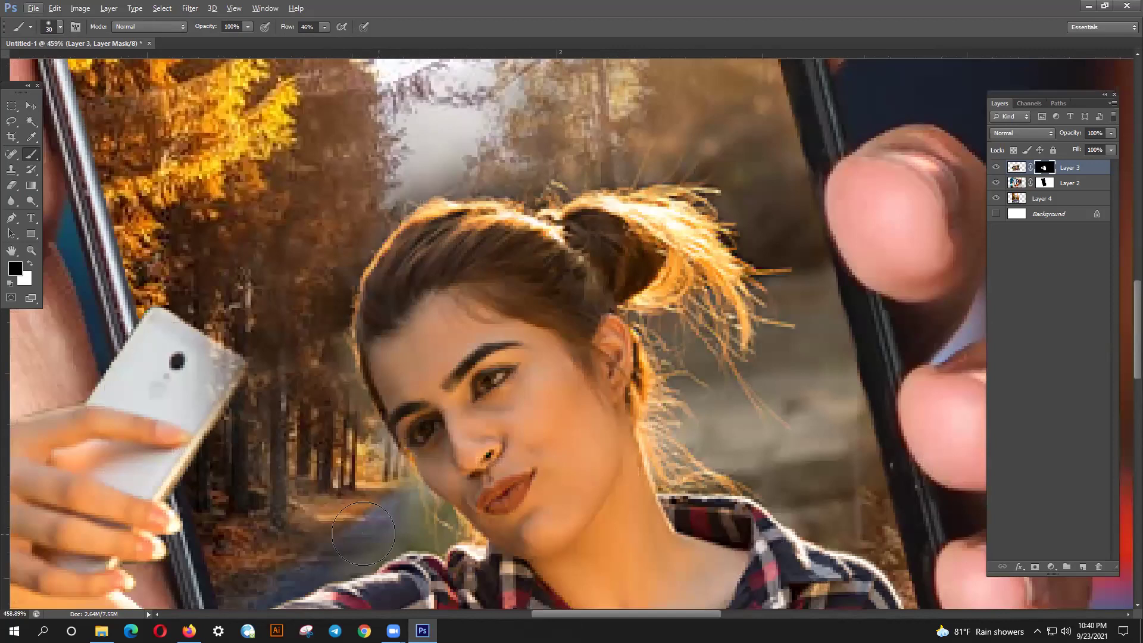
left_click_drag(351, 539, 420, 522)
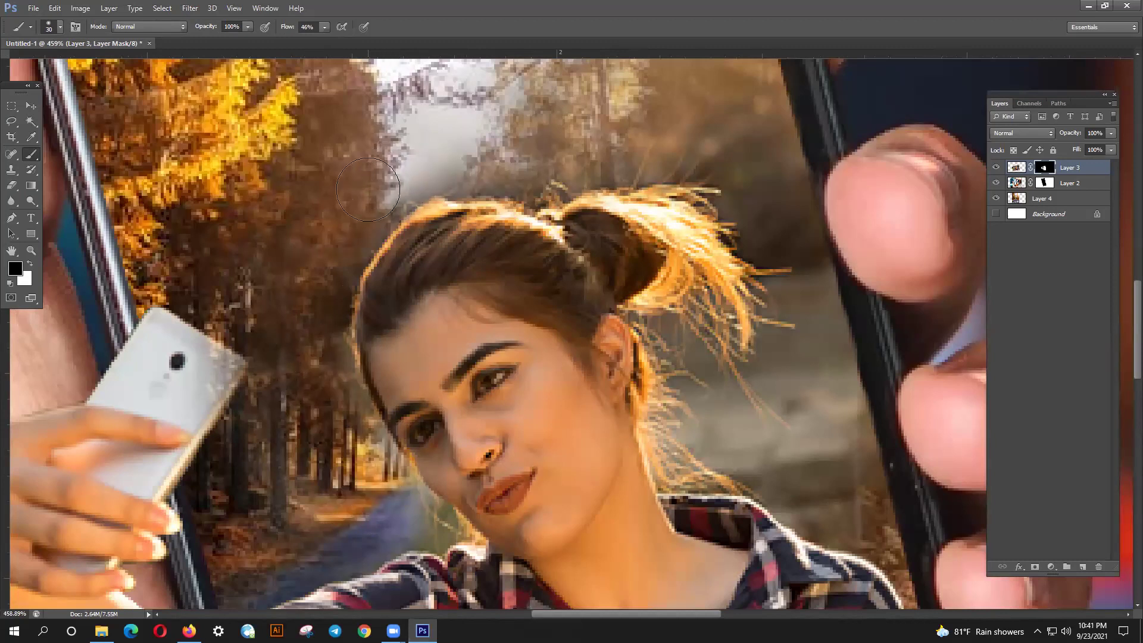
mouse_move(471, 152)
left_mouse_down()
mouse_move(506, 149)
mouse_move(460, 146)
mouse_move(571, 119)
mouse_move(635, 125)
mouse_move(679, 164)
mouse_move(691, 95)
mouse_move(771, 202)
mouse_move(762, 179)
mouse_move(774, 256)
mouse_move(754, 233)
mouse_move(747, 196)
mouse_move(691, 179)
mouse_move(566, 201)
mouse_move(434, 197)
mouse_move(387, 240)
mouse_move(333, 322)
left_mouse_up()
scroll(643, 125, "up", 1)
mouse_move(697, 268)
left_mouse_down()
mouse_move(688, 308)
mouse_move(751, 300)
mouse_move(703, 195)
mouse_move(727, 257)
mouse_move(767, 305)
mouse_move(747, 280)
mouse_move(768, 331)
mouse_move(760, 379)
mouse_move(728, 364)
mouse_move(717, 316)
mouse_move(685, 361)
mouse_move(667, 361)
mouse_move(699, 416)
mouse_move(693, 465)
mouse_move(715, 488)
mouse_move(729, 480)
mouse_move(736, 408)
mouse_move(722, 459)
mouse_move(738, 484)
mouse_move(780, 387)
mouse_move(768, 442)
mouse_move(788, 521)
mouse_move(842, 544)
mouse_move(831, 453)
mouse_move(839, 523)
mouse_move(808, 530)
mouse_move(817, 535)
mouse_move(785, 523)
mouse_move(812, 539)
mouse_move(819, 364)
mouse_move(817, 340)
mouse_move(802, 357)
mouse_move(803, 322)
mouse_move(769, 281)
mouse_move(792, 413)
mouse_move(808, 309)
mouse_move(801, 351)
mouse_move(832, 472)
mouse_move(798, 492)
mouse_move(803, 507)
mouse_move(761, 454)
mouse_move(749, 485)
left_mouse_up()
- Lightly brush Layer 3's mask along the top of the woman's hair to soften the edge
scroll(749, 485, "down", 5)
scroll(774, 477, "up", 1)
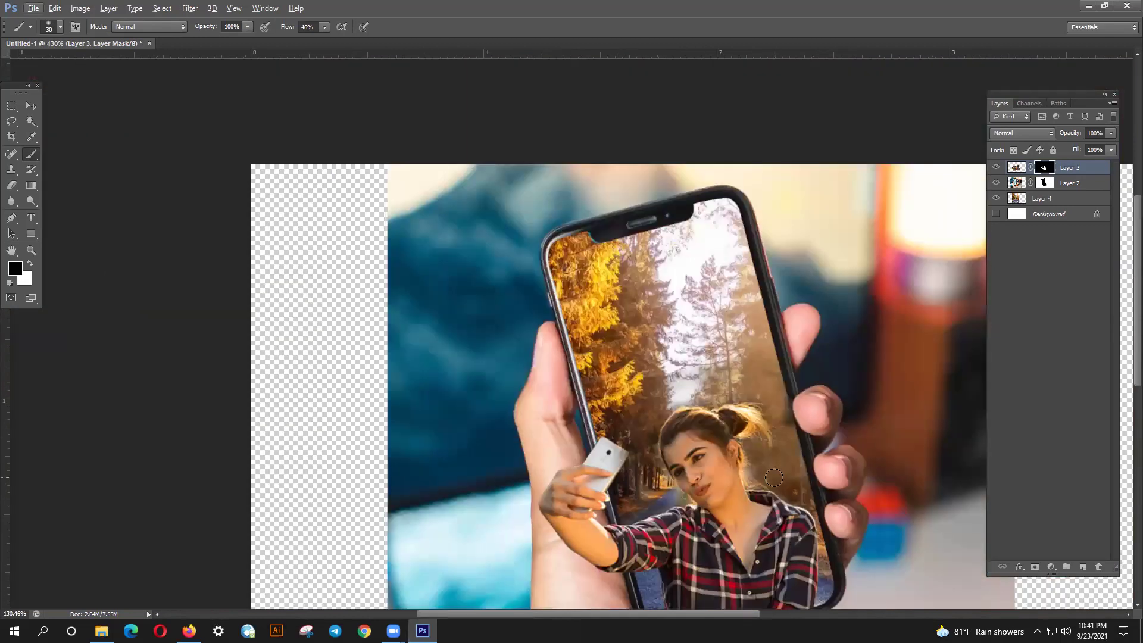
key("alt")
left_click_drag(691, 404, 750, 400)
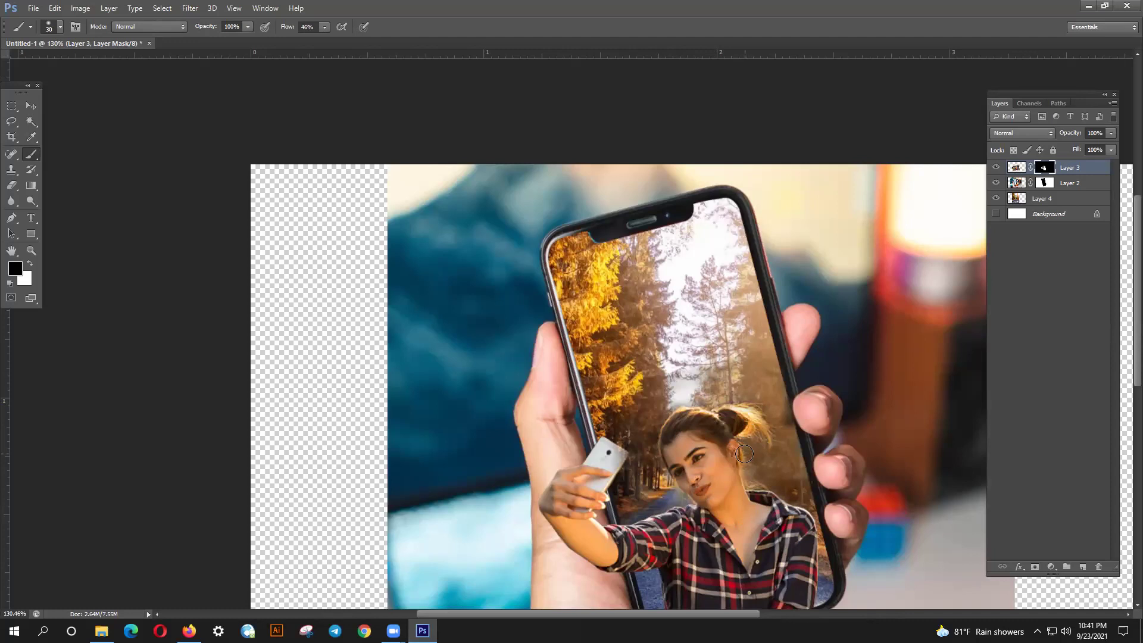
left_click_drag(682, 408, 690, 405)
scroll(745, 478, "down", 2, "alt")
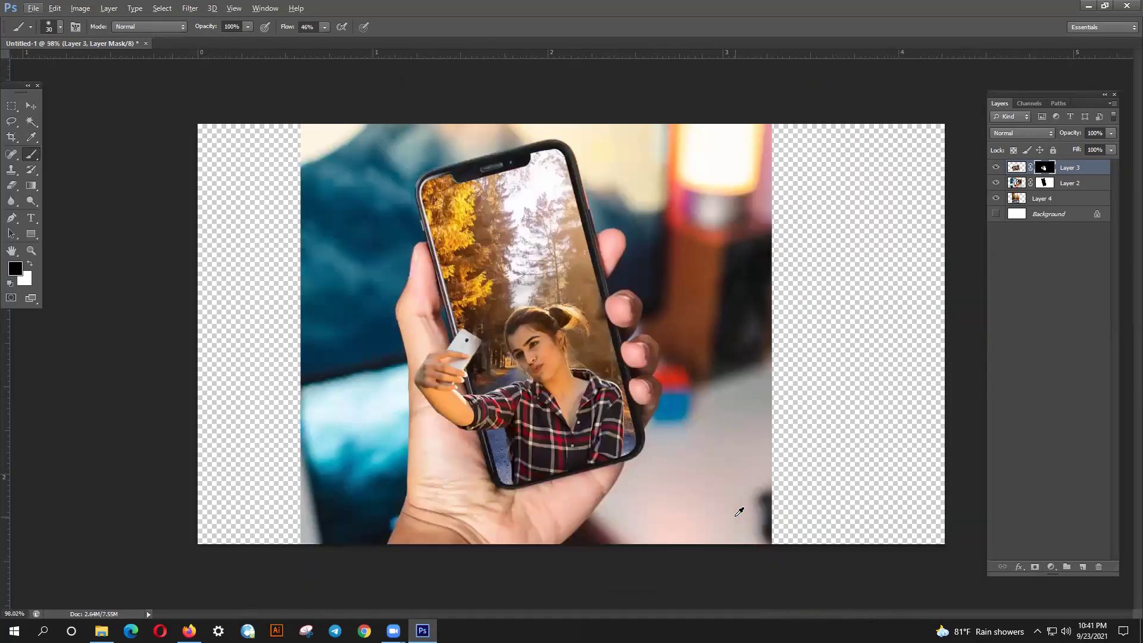
key("alt")
scroll(573, 203, "up", 4, "alt")
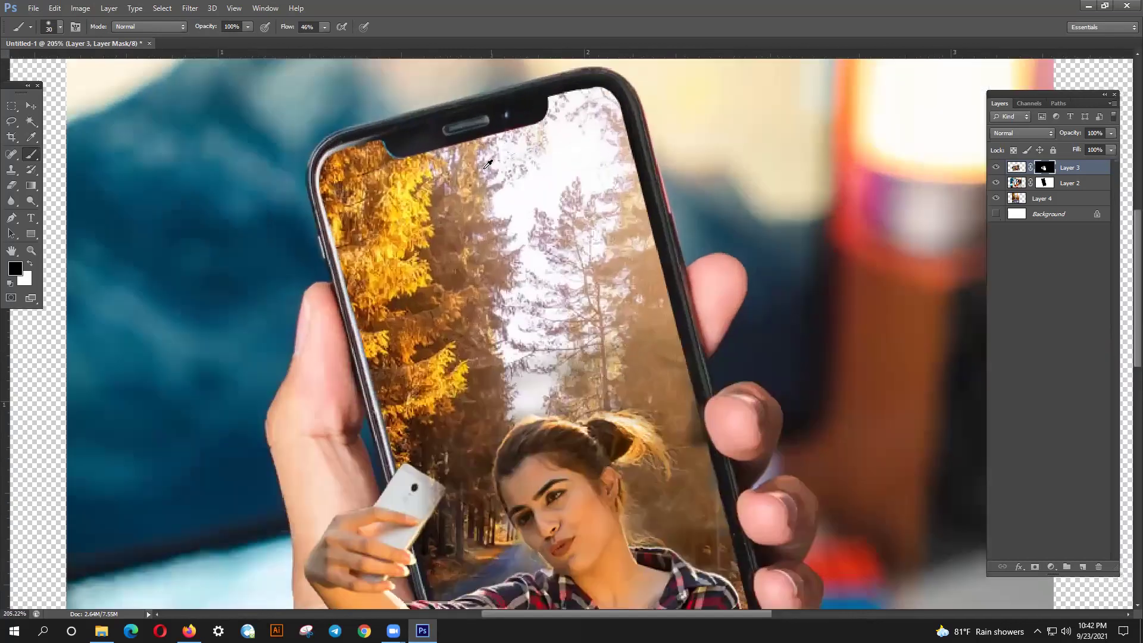
key("alt")
- Trace a closed pen path around the phone's top notch
left_click(12, 218)
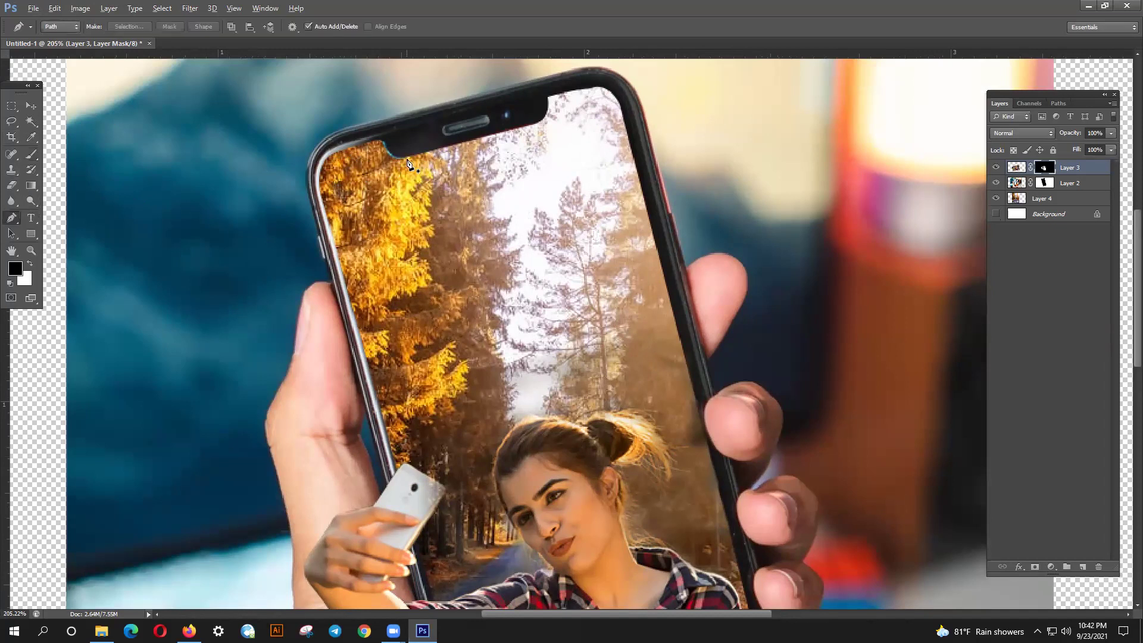
scroll(408, 164, "up", 2)
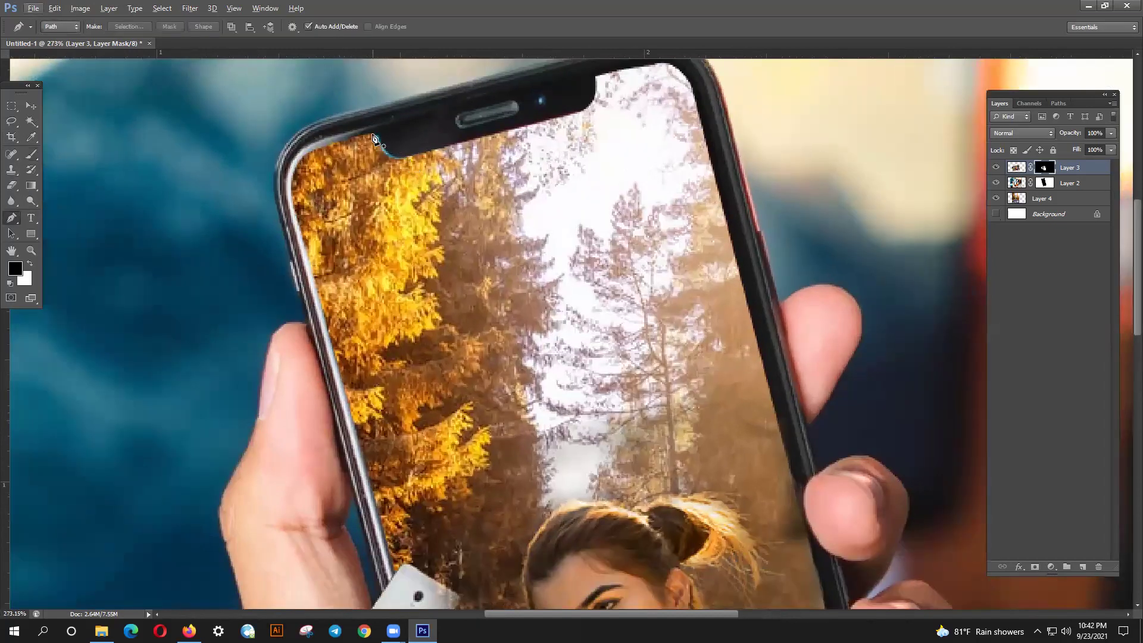
left_click(413, 156)
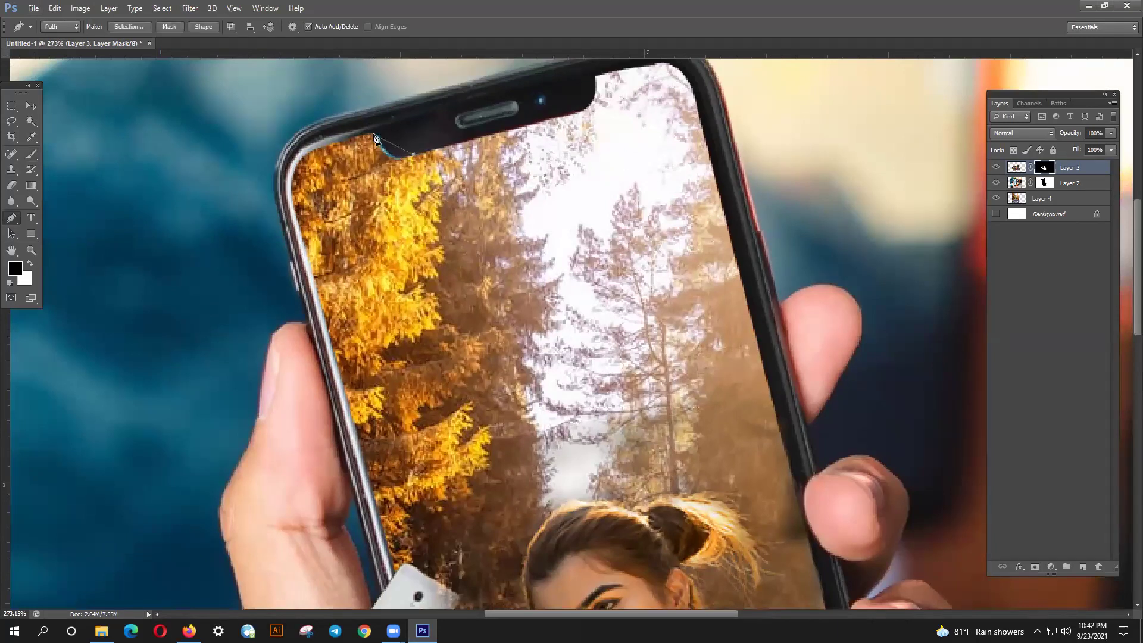
left_click_drag(368, 120, 371, 113)
left_click(413, 156)
scroll(413, 185, "up", 1)
- Paint black on Layer 2's mask to hide foliage overlapping the notch
left_click(31, 105)
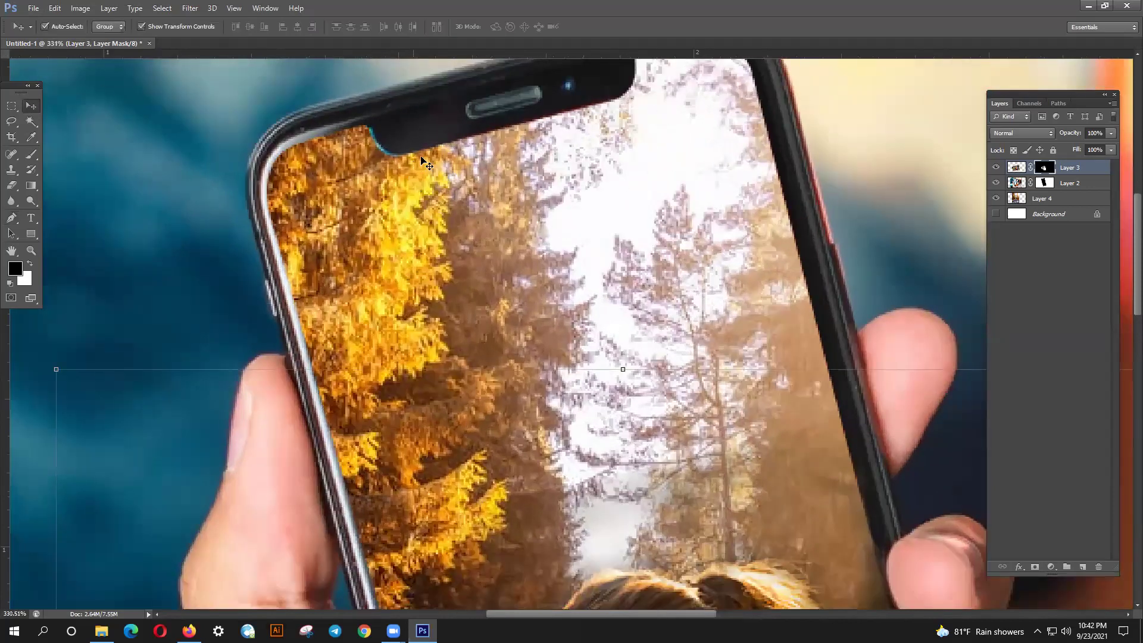
left_click(438, 138)
left_click(1042, 183)
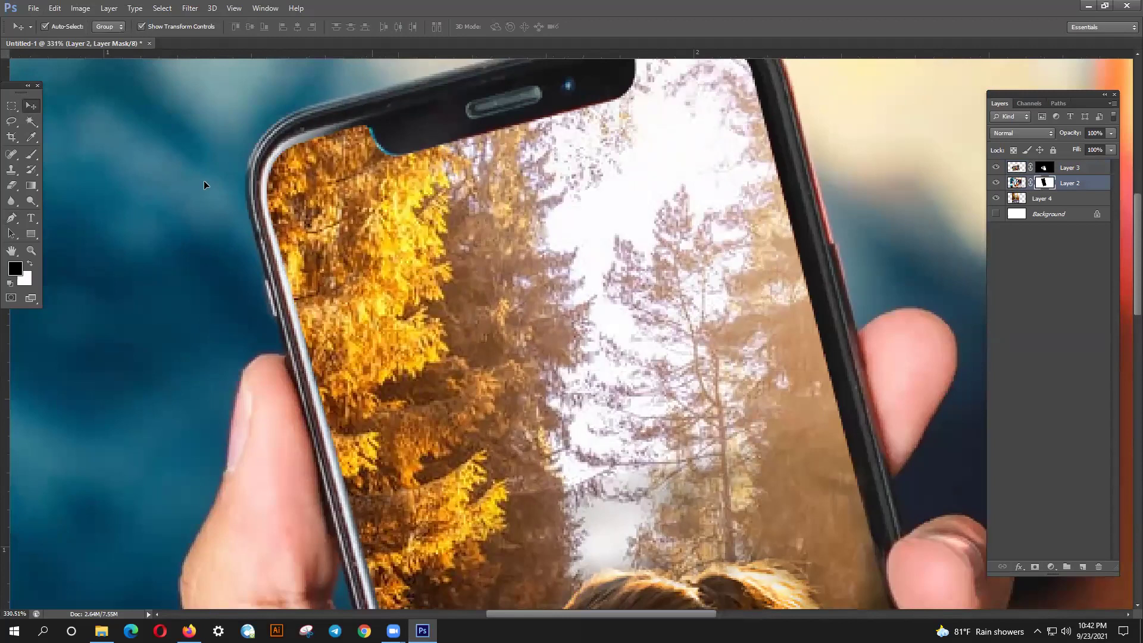
left_click(31, 154)
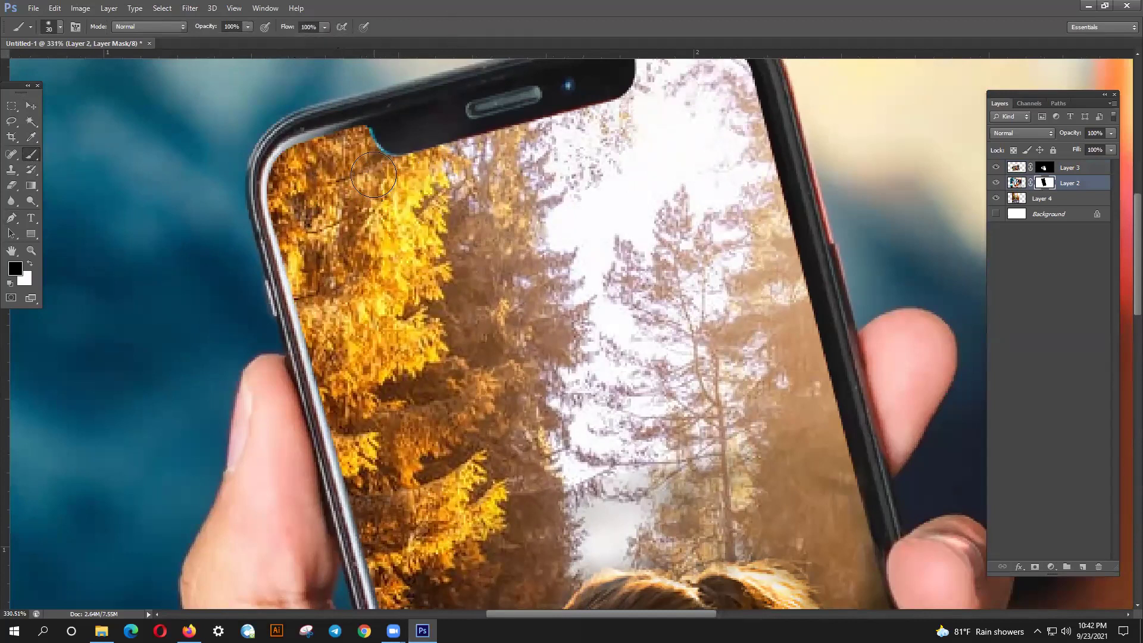
scroll(374, 175, "up", 1)
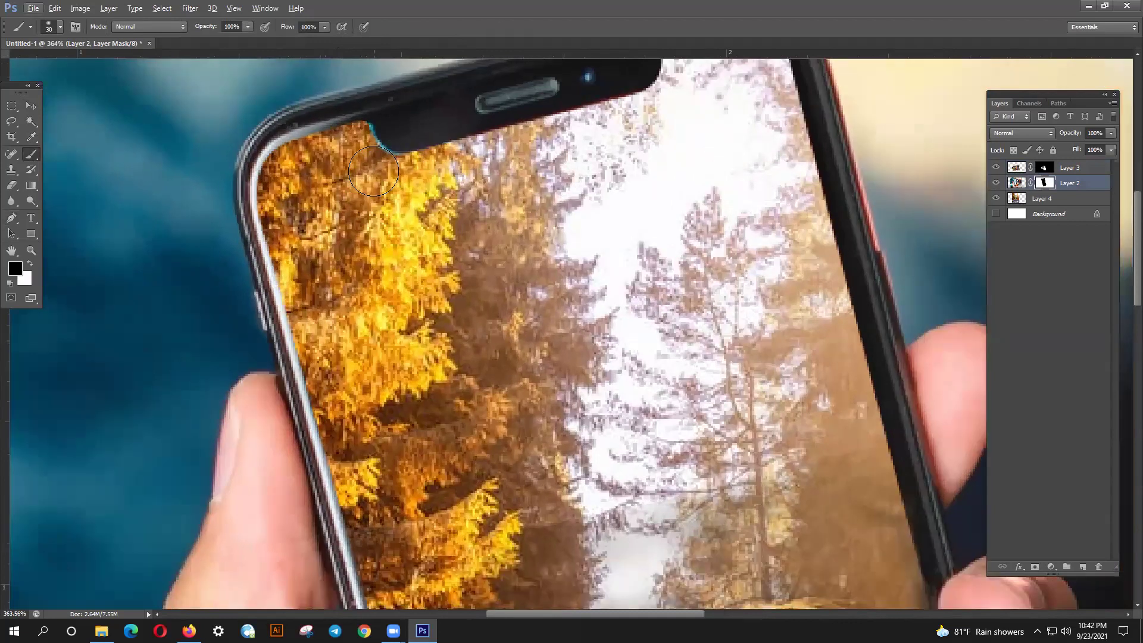
left_click_drag(373, 171, 389, 160)
- Reduce the brush to 10 px for the notch edge
left_click(60, 28)
left_click(240, 92)
scroll(374, 177, "up", 1)
key("bracketleft")
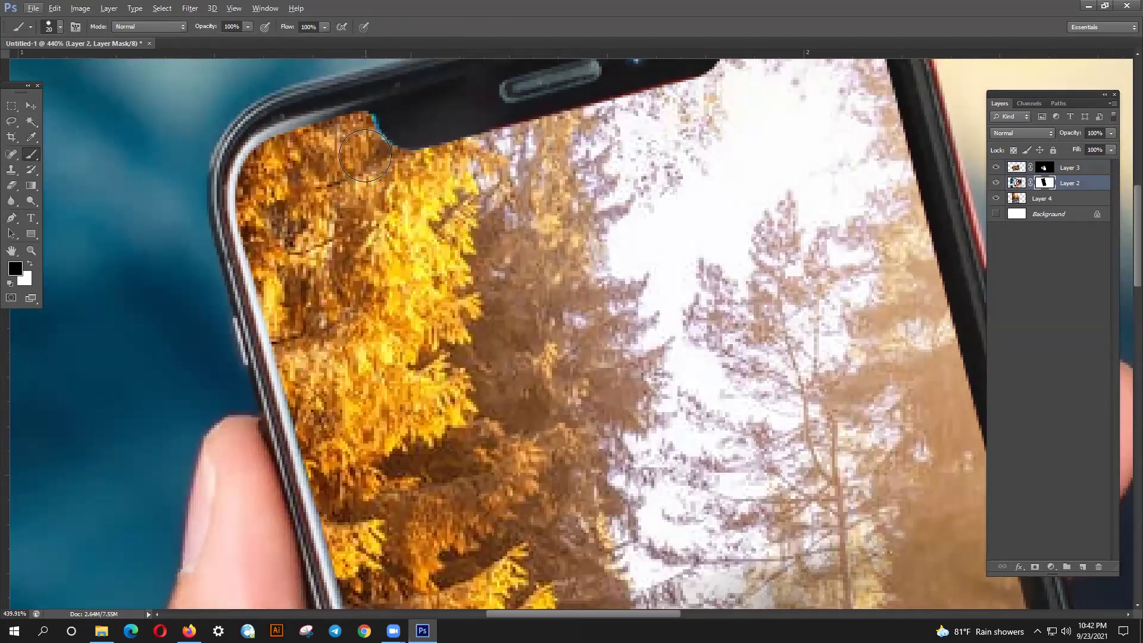
key("bracketleft")
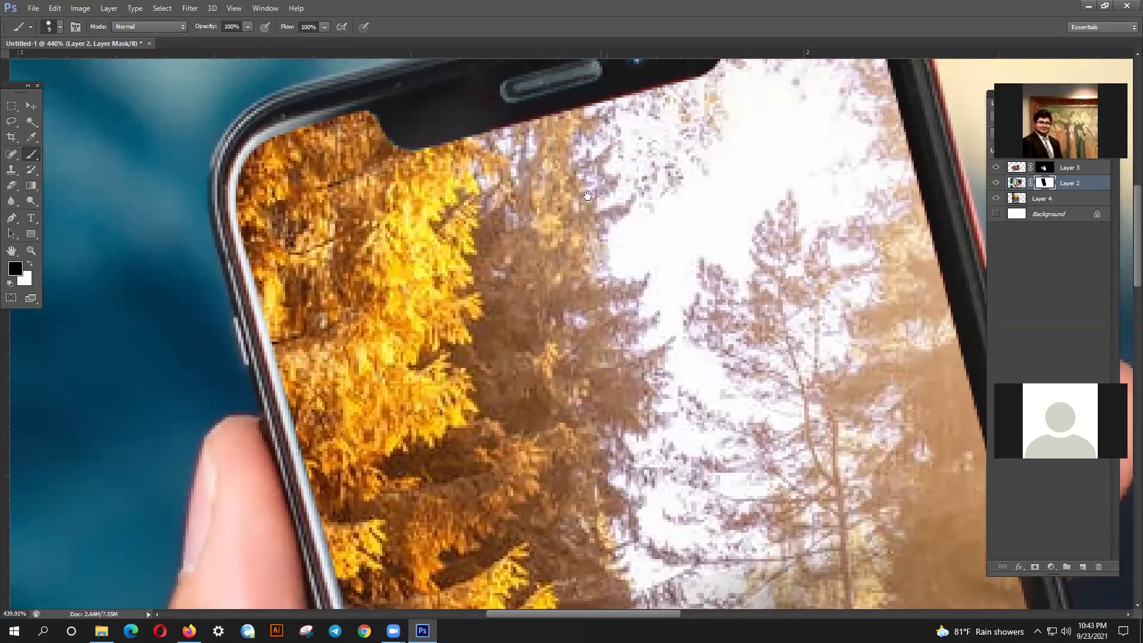
left_click_drag(599, 156, 570, 245)
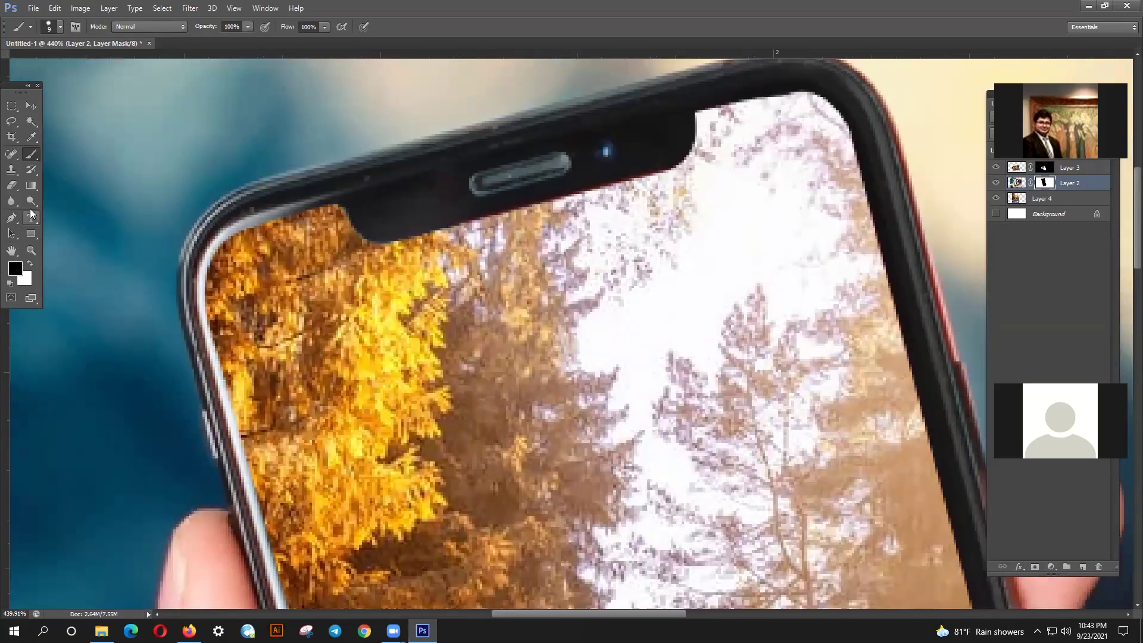
left_click(11, 217)
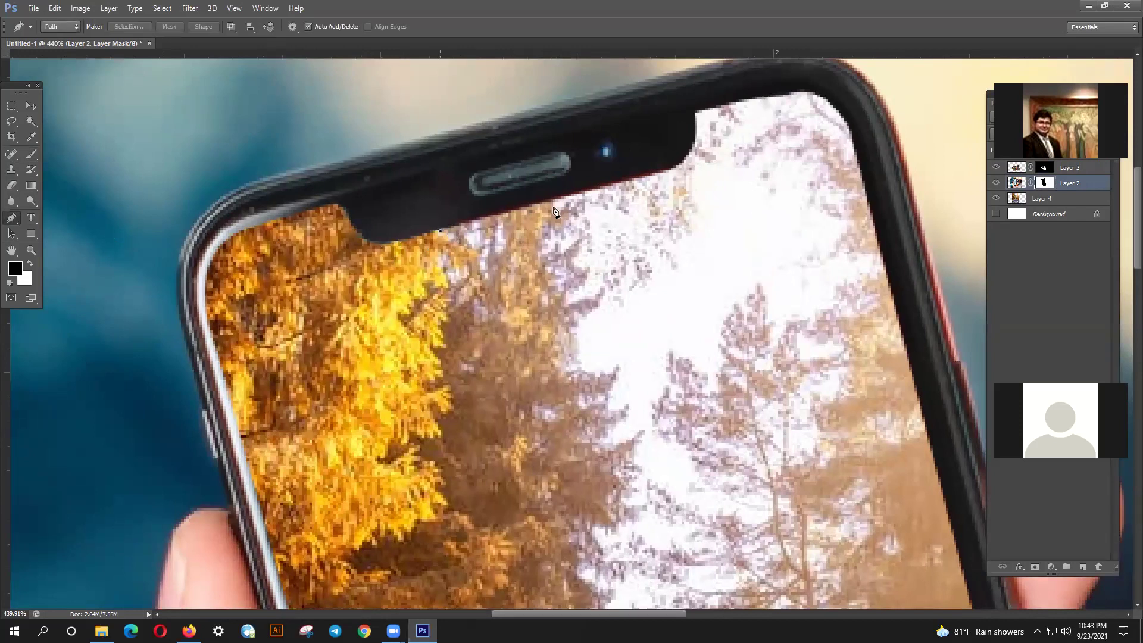
left_click(671, 174)
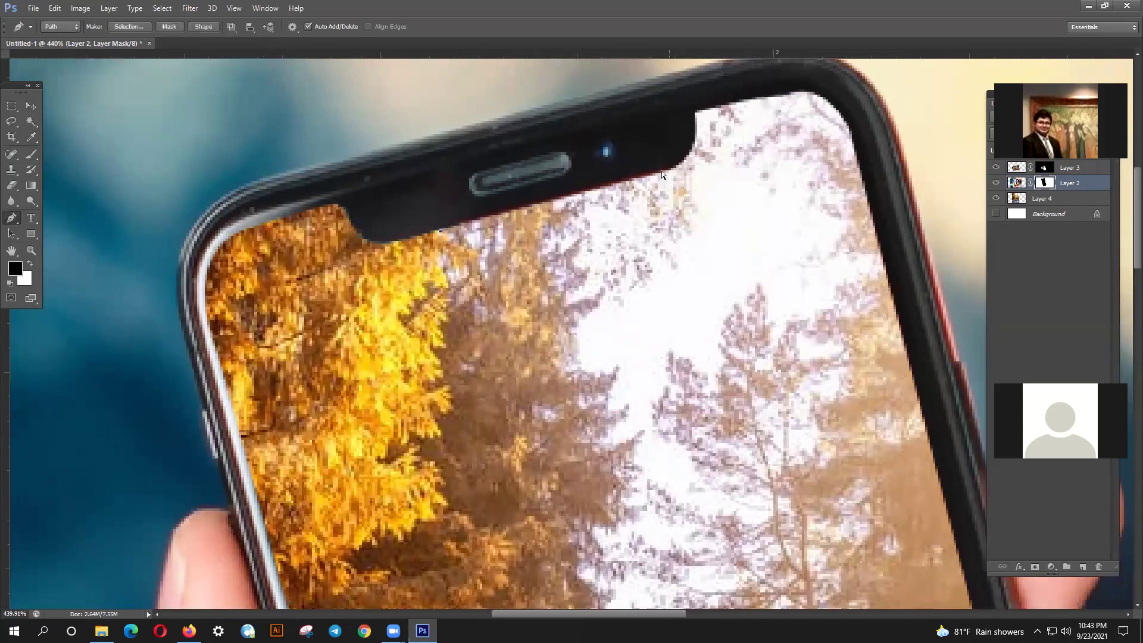
left_click(662, 170, "ctrl")
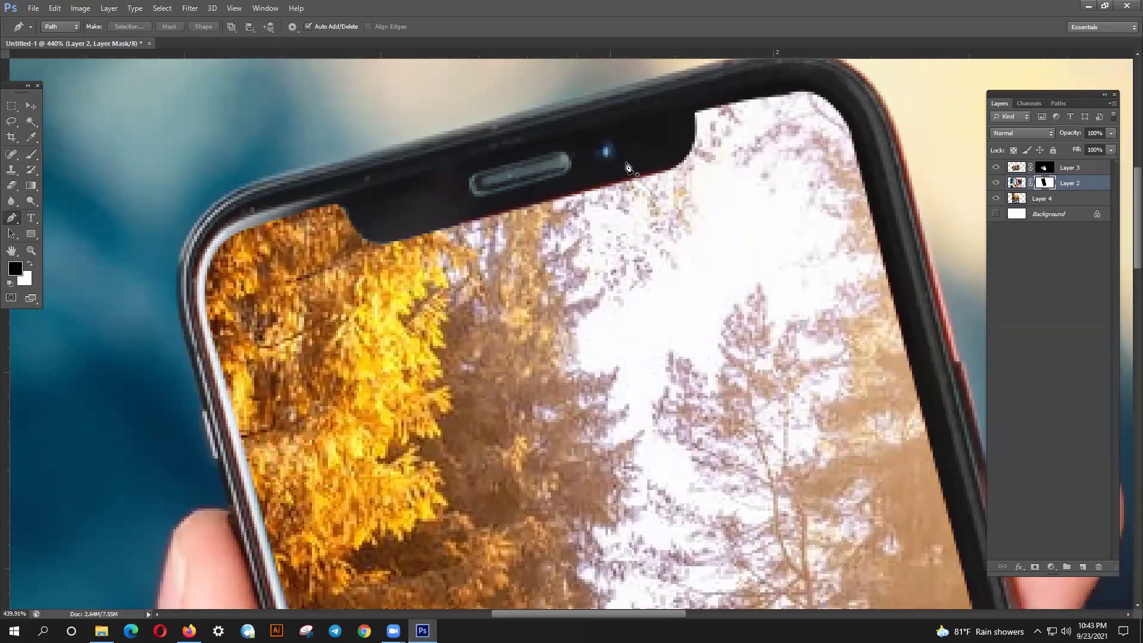
key("alt")
left_click_drag(625, 189, 700, 172)
left_click(386, 256, "ctrl")
left_click_drag(628, 189, 703, 165)
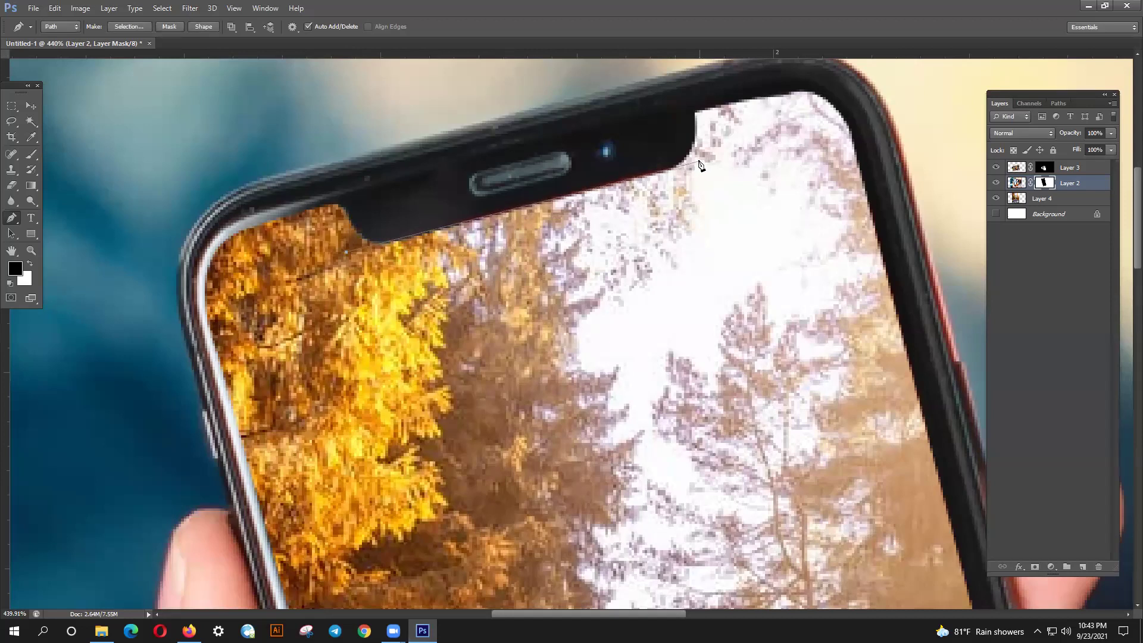
left_click_drag(693, 169, 685, 173)
left_click(345, 252)
left_click(326, 235, "ctrl")
key("ctrl+Return")
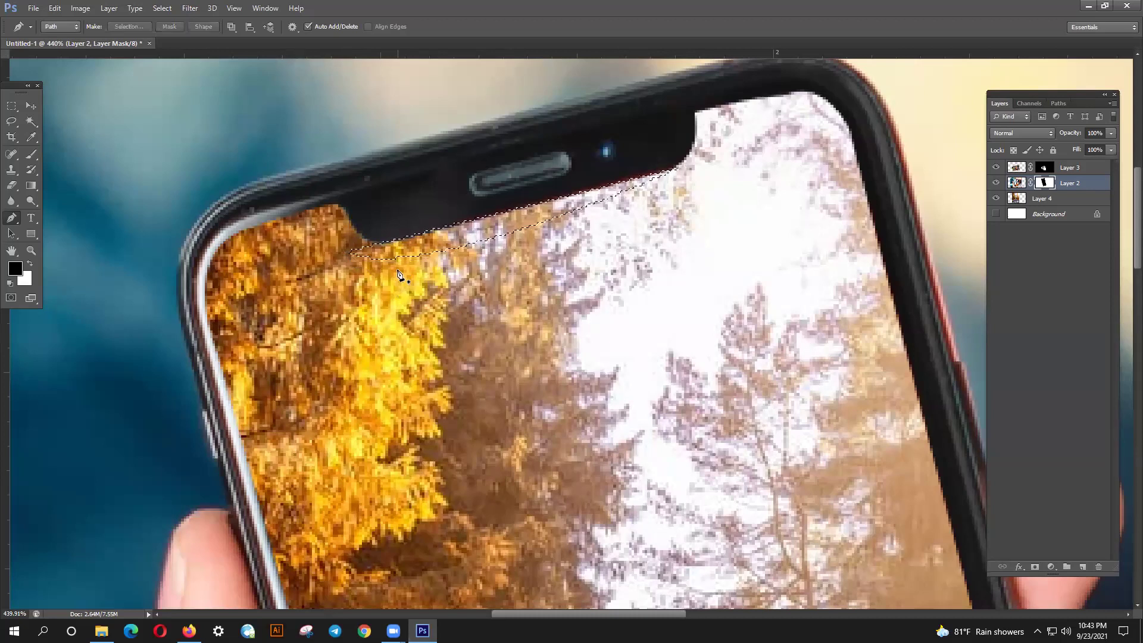
left_click(1010, 187)
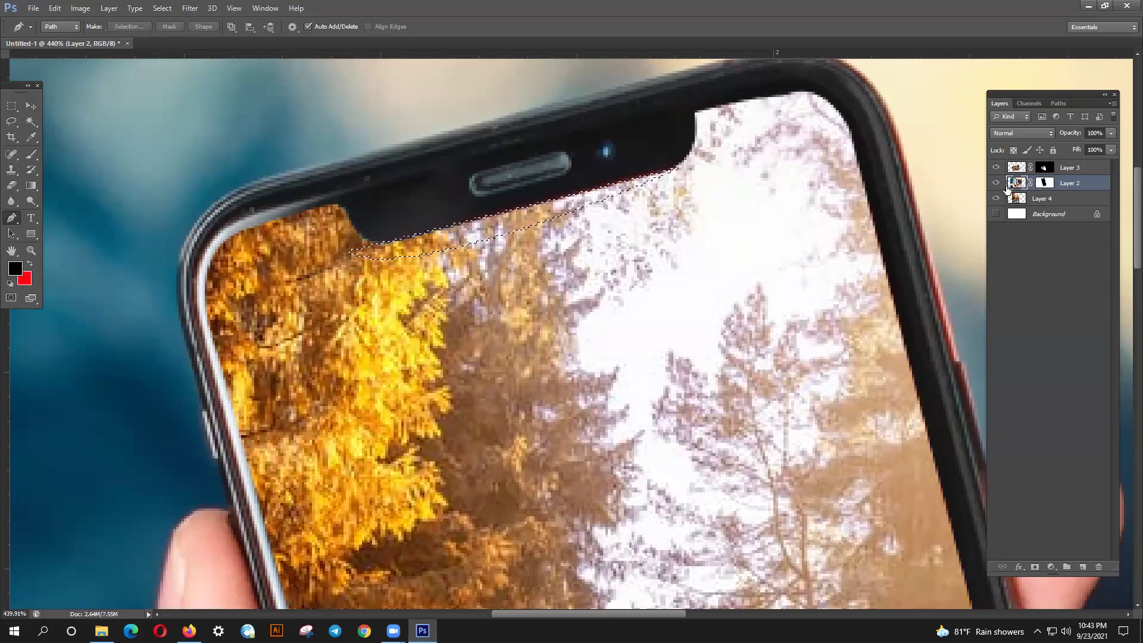
key("ctrl+d")
key("alt")
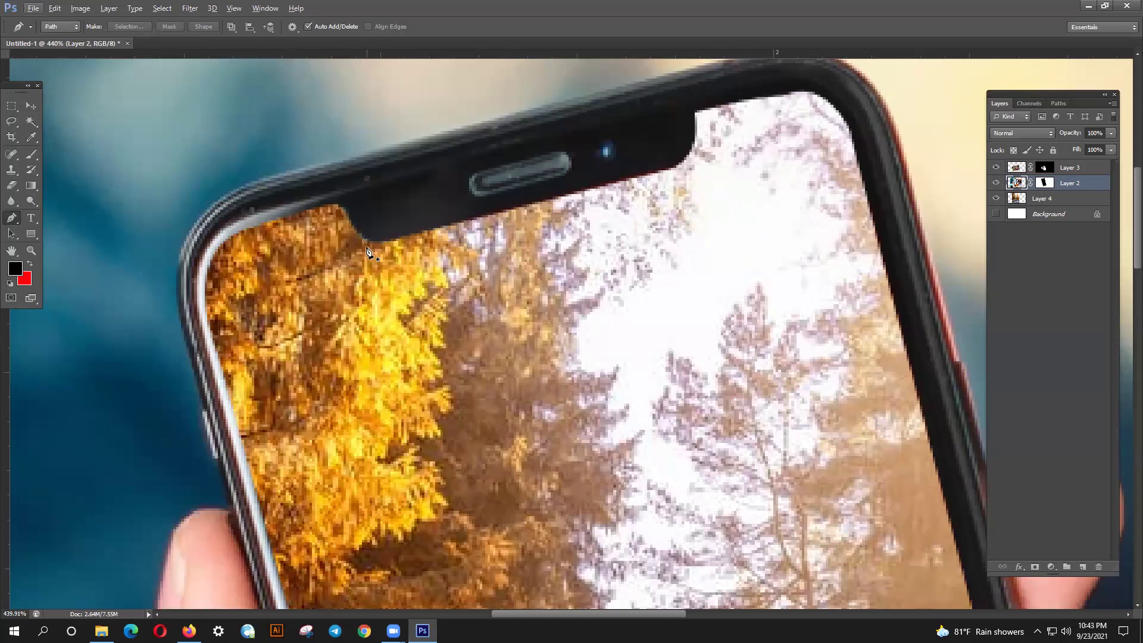
key("alt")
scroll(664, 175, "down", 1)
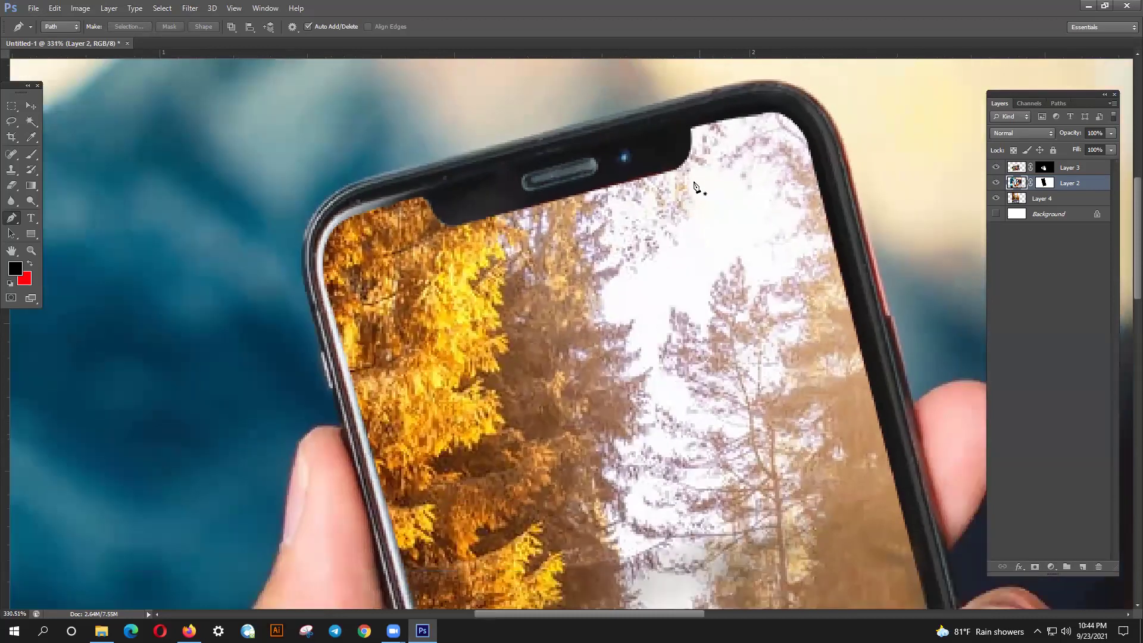
- Paint white on Layer 2's mask at the small phone's top-right edge, then undo it
left_click_drag(575, 348, 518, 342)
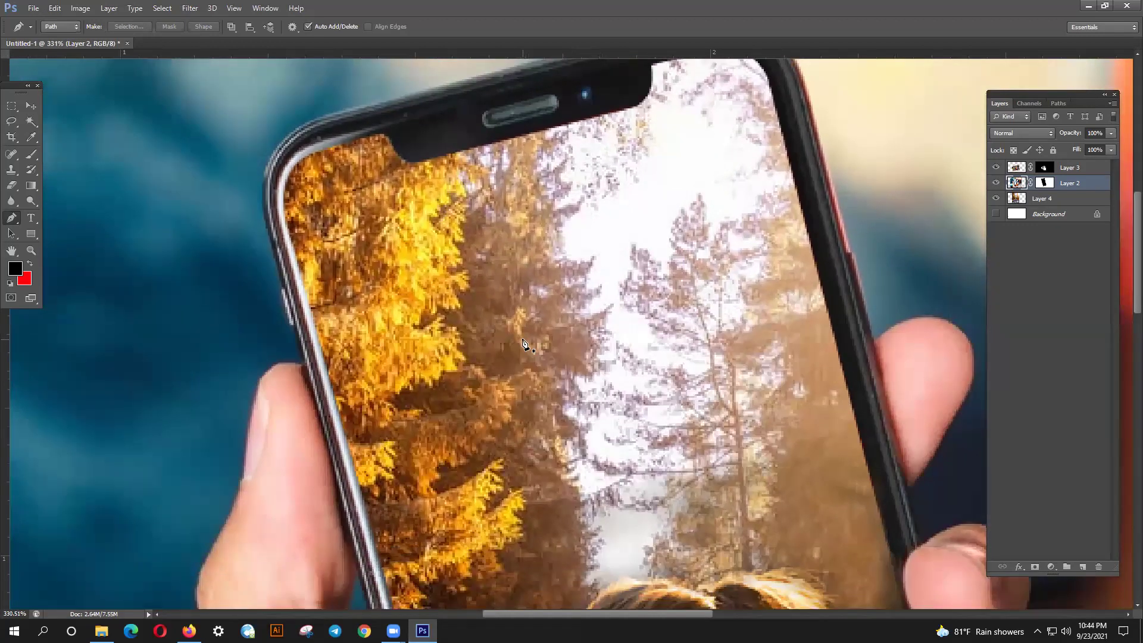
scroll(524, 345, "down", 3)
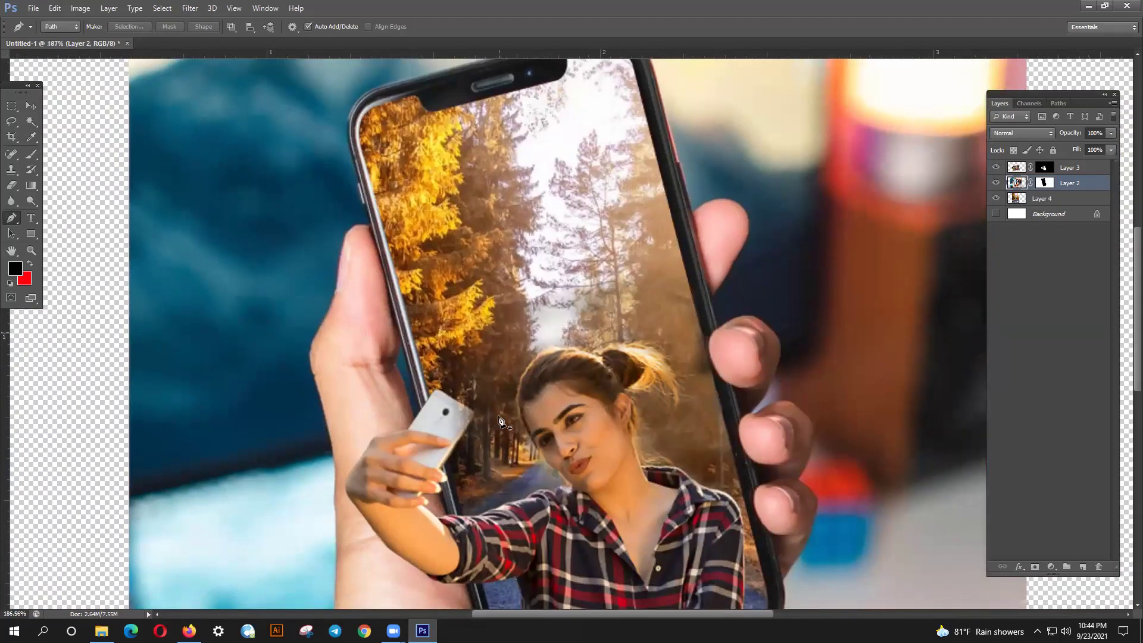
scroll(485, 456, "up", 1)
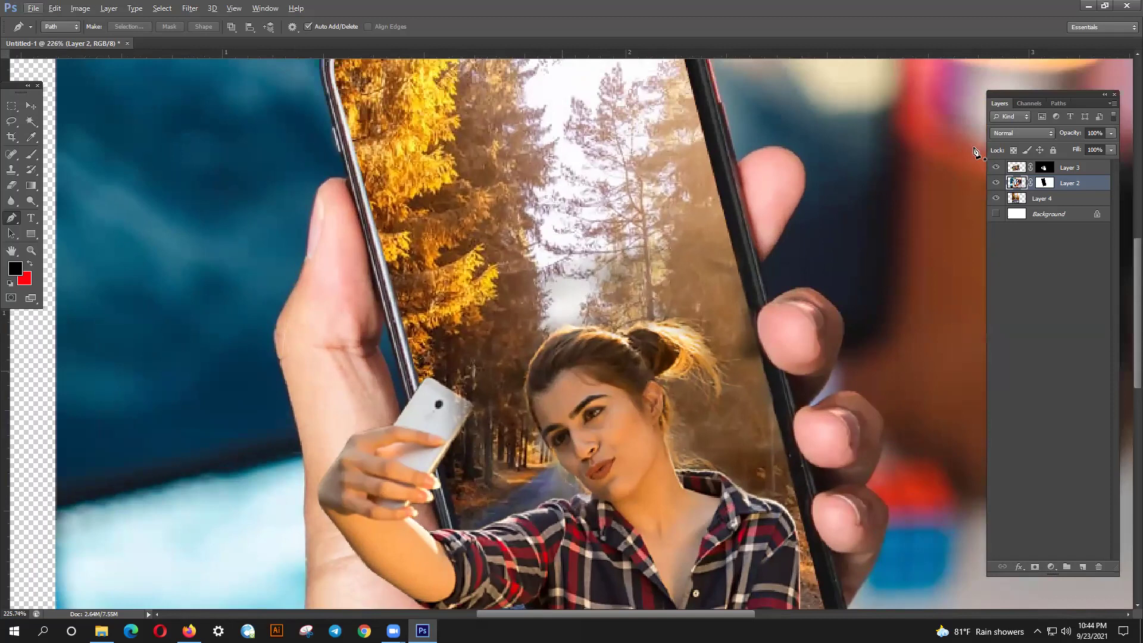
left_click(1044, 182)
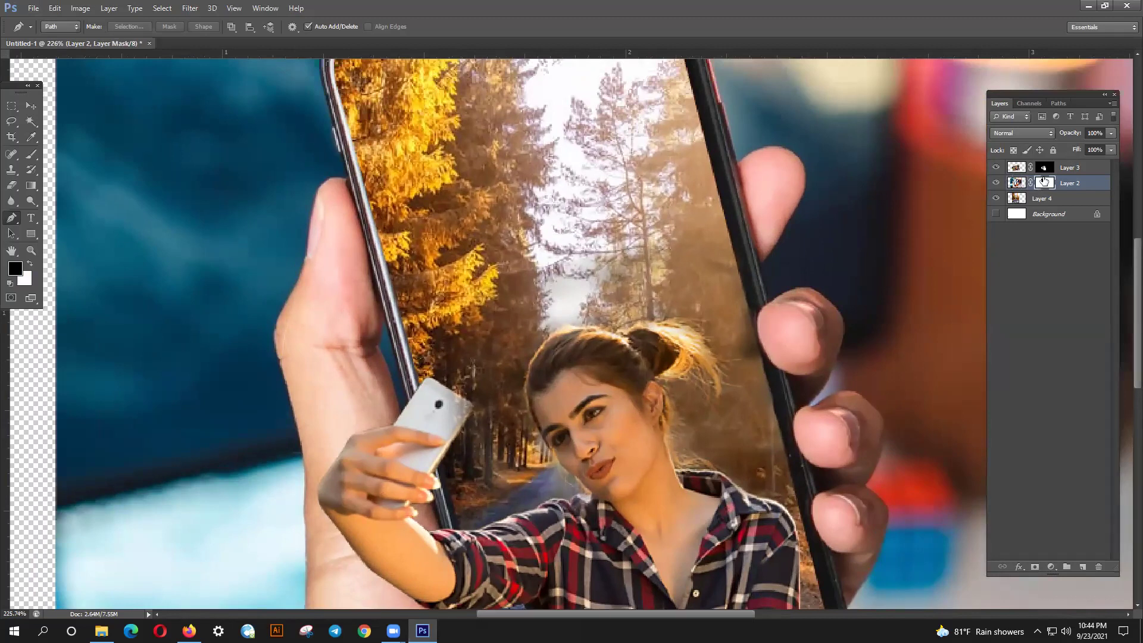
left_click(27, 265)
left_click(31, 155)
mouse_move(465, 403)
left_mouse_down()
mouse_move(476, 408)
mouse_move(460, 420)
left_mouse_up()
key("ctrl+z")
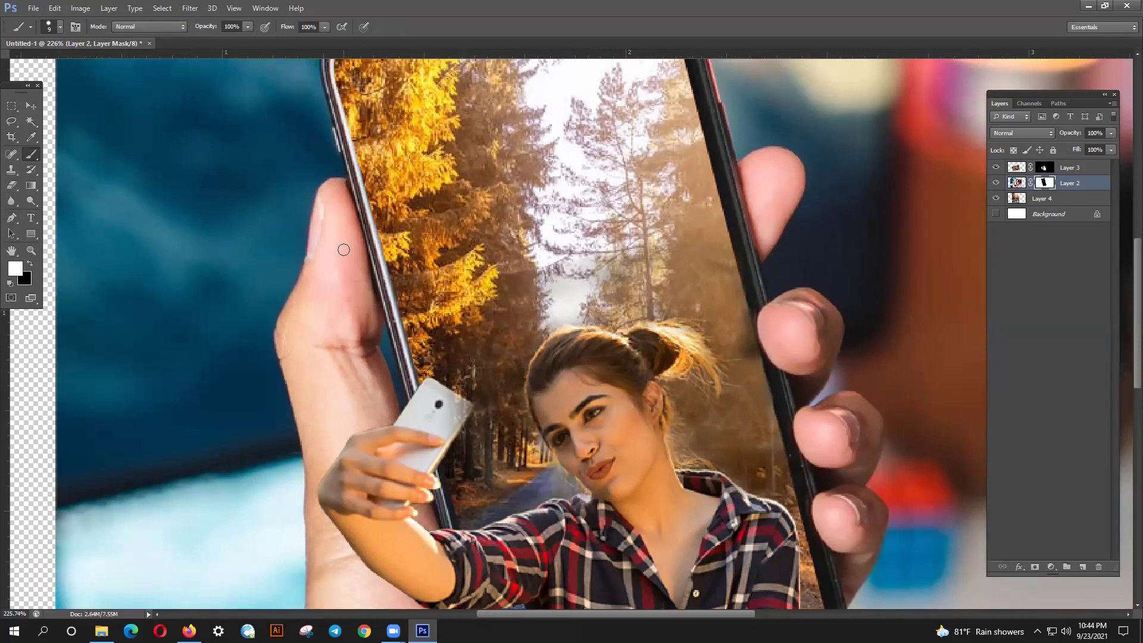
- Retry the small phone's edge on Layer 2's mask with a size 25 white brush, and undo
key("bracketright")
key("bracketright")
key("bracketright")
key("bracketright")
left_click(30, 263)
left_click(30, 262)
left_click(463, 407)
left_click_drag(463, 408, 458, 413)
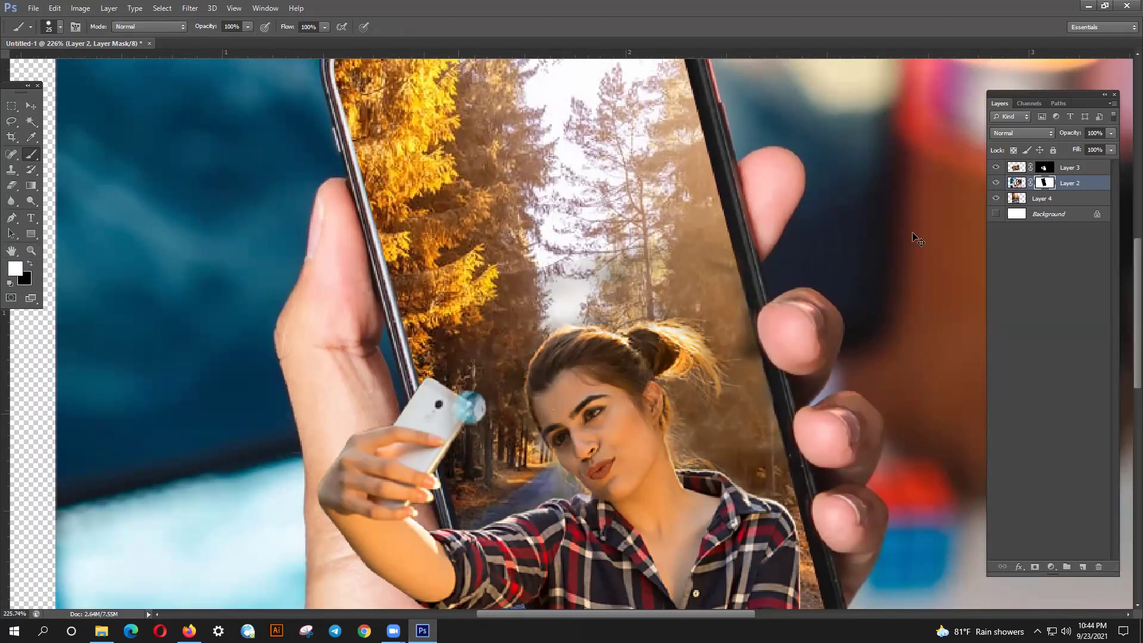
key("ctrl+z")
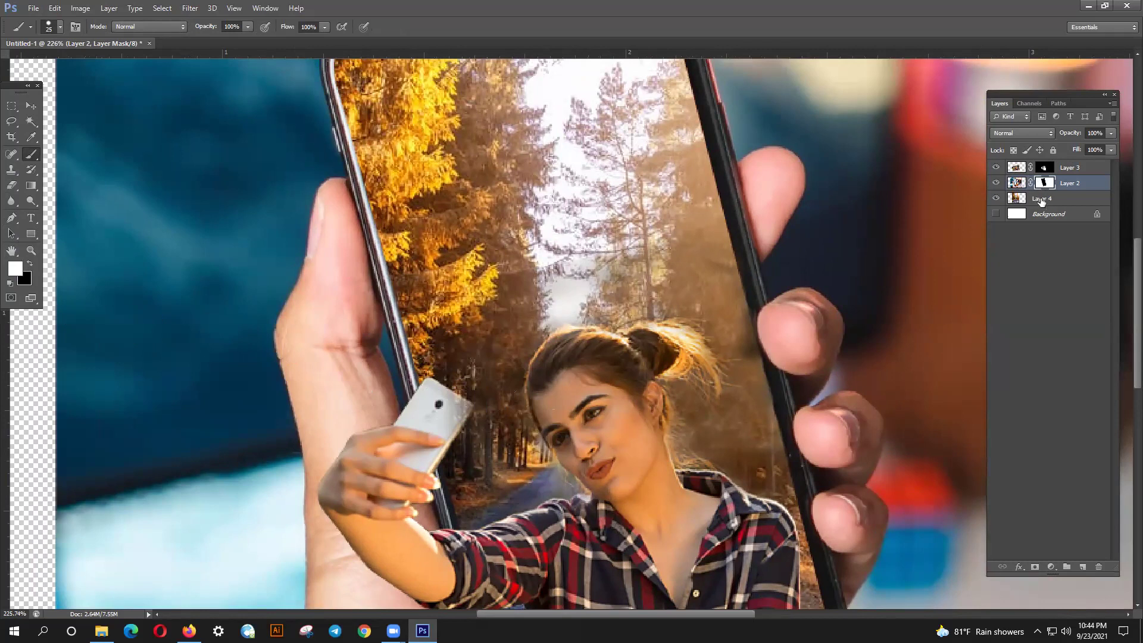
- Paint white on Layer 3's mask to reveal the small white phone in her hand
left_click(1041, 202)
left_click(1043, 168)
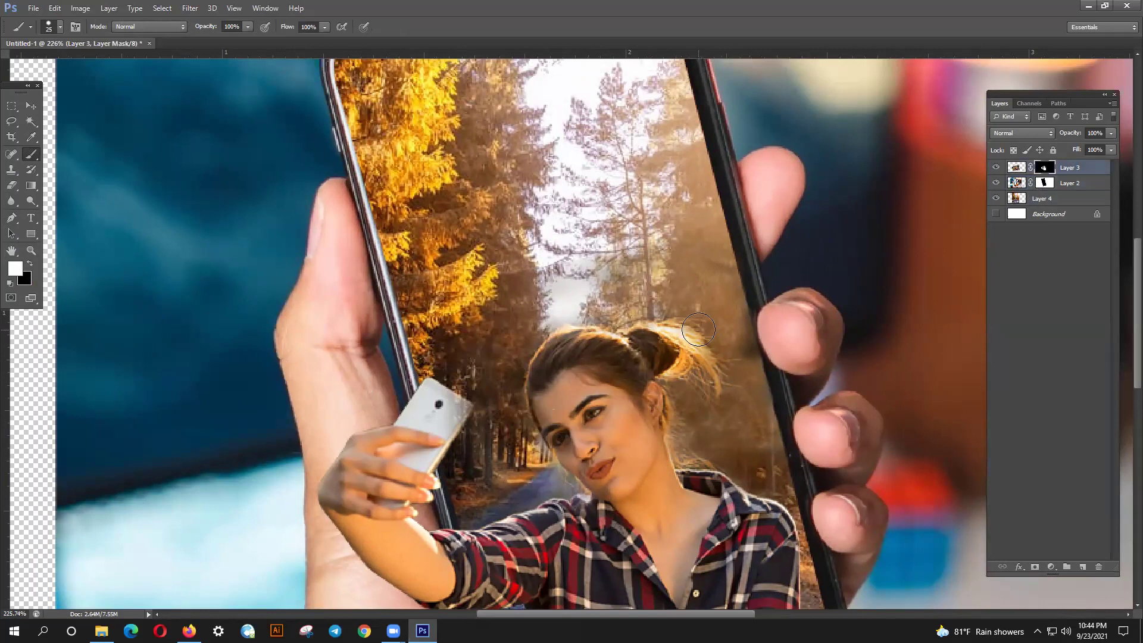
mouse_move(467, 408)
left_mouse_down()
mouse_move(451, 417)
mouse_move(448, 406)
mouse_move(424, 451)
mouse_move(459, 410)
mouse_move(438, 402)
mouse_move(417, 474)
mouse_move(449, 443)
mouse_move(442, 420)
mouse_move(459, 432)
mouse_move(437, 442)
left_mouse_up()
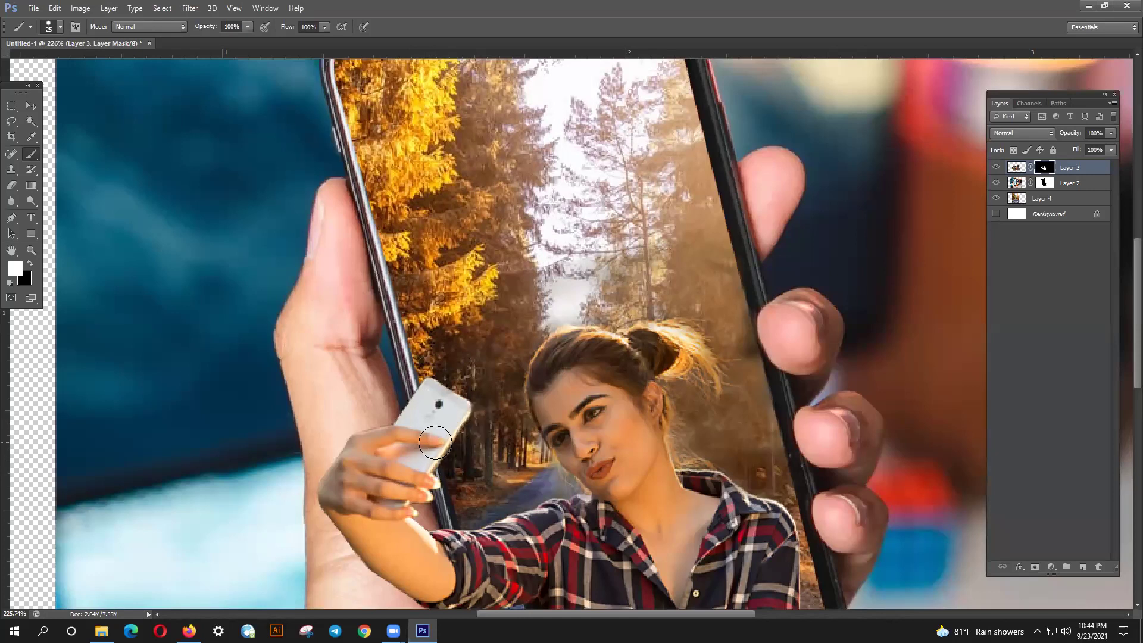
scroll(436, 443, "up", 3)
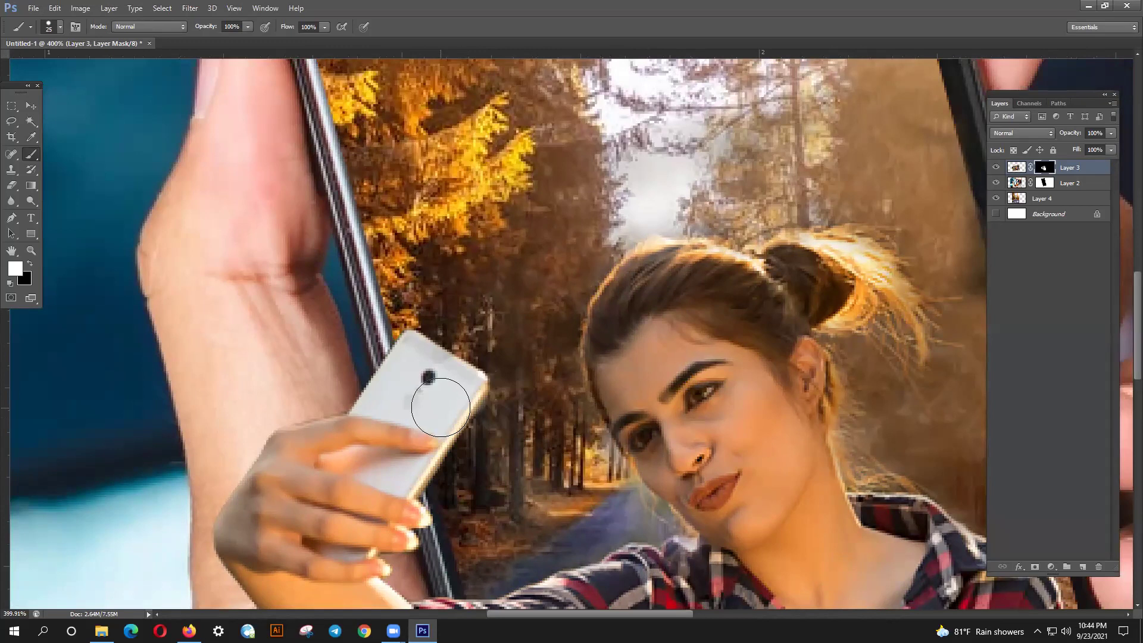
key("x")
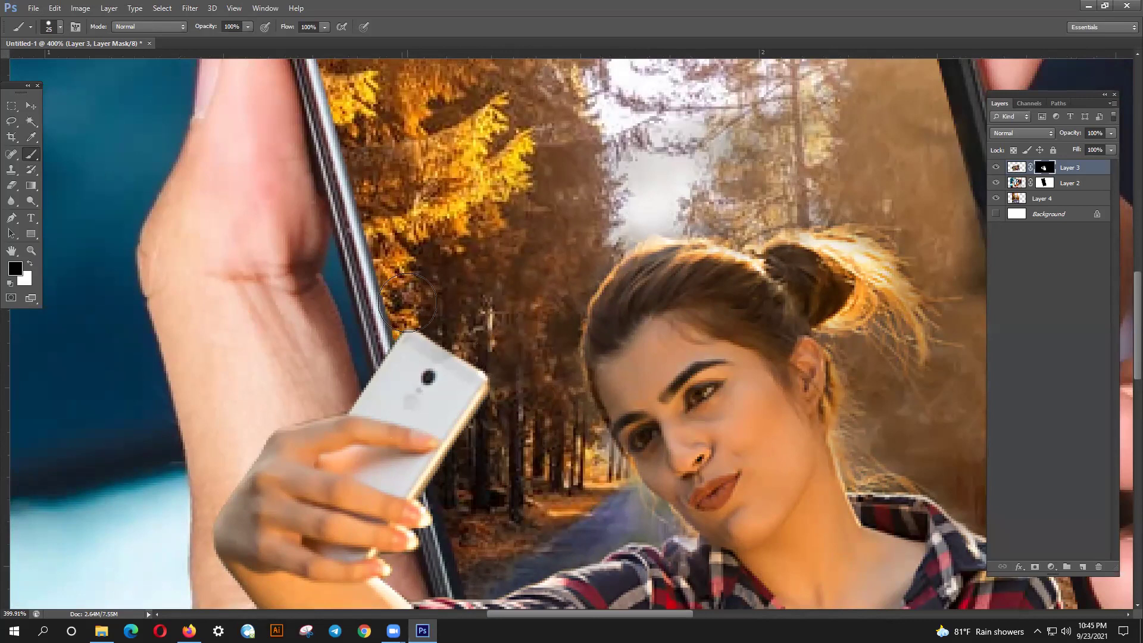
- Zoom out to view the entire composite, including the transparent side strips
scroll(423, 248, "down", 2)
scroll(424, 247, "down", 6)
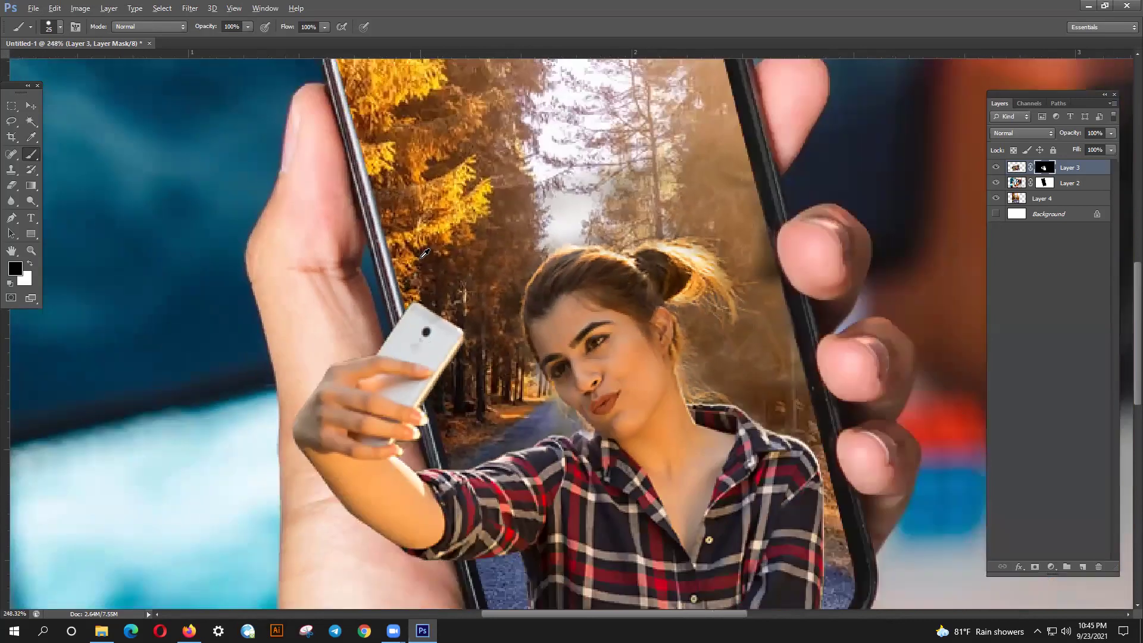
scroll(458, 203, "down", 2)
scroll(459, 203, "down", 2)
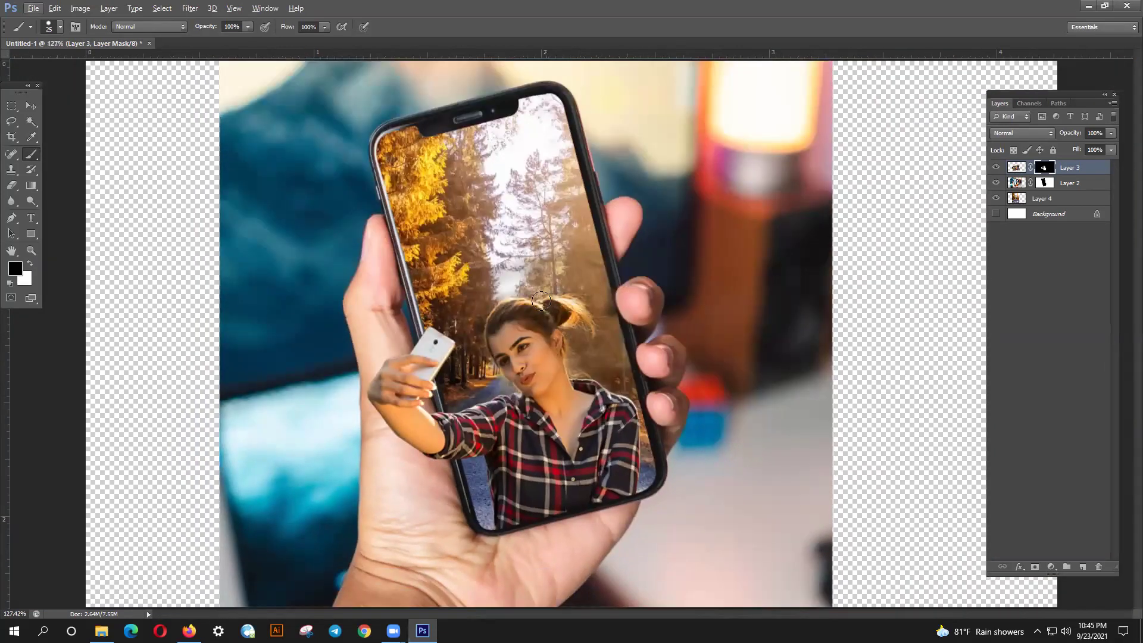
scroll(363, 445, "up", 3)
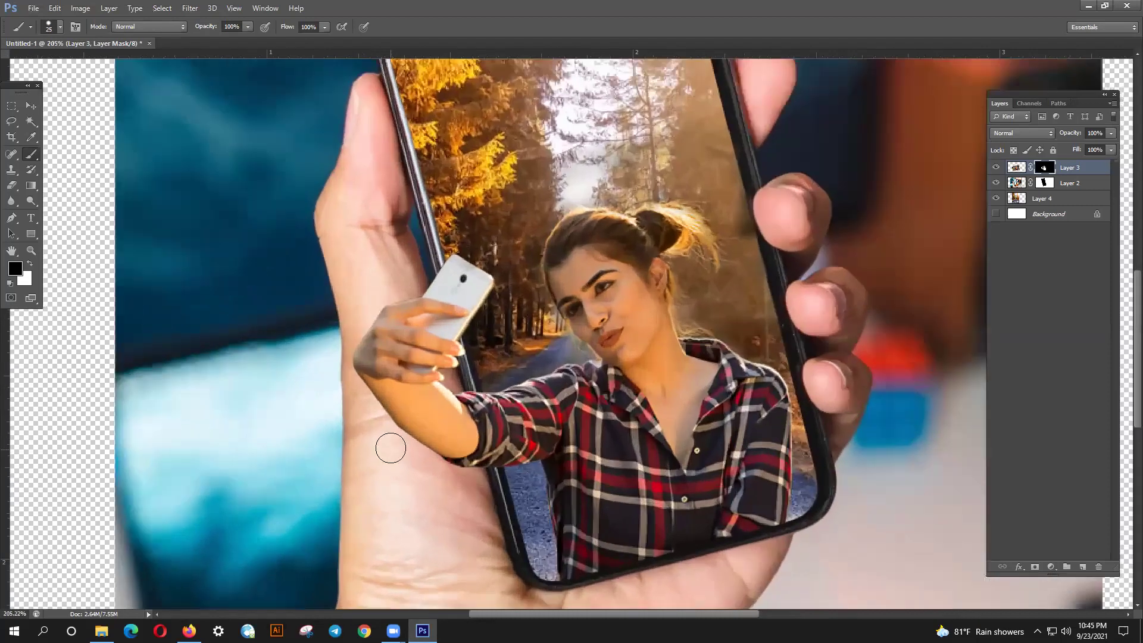
scroll(388, 440, "up", 2)
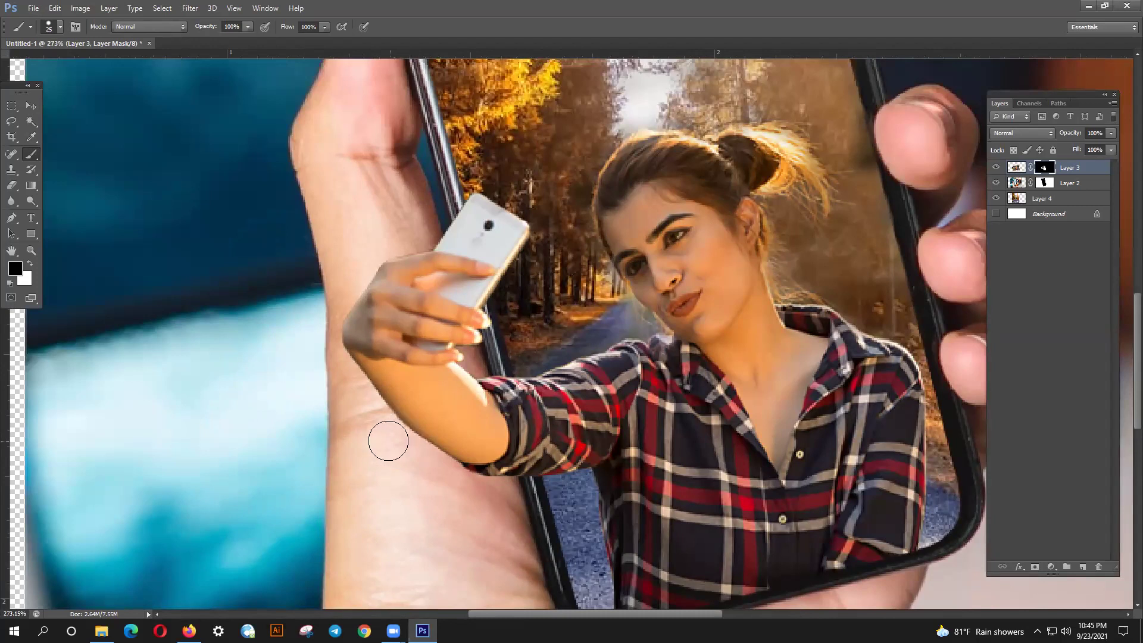
scroll(400, 461, "down", 3)
scroll(757, 520, "down", 2)
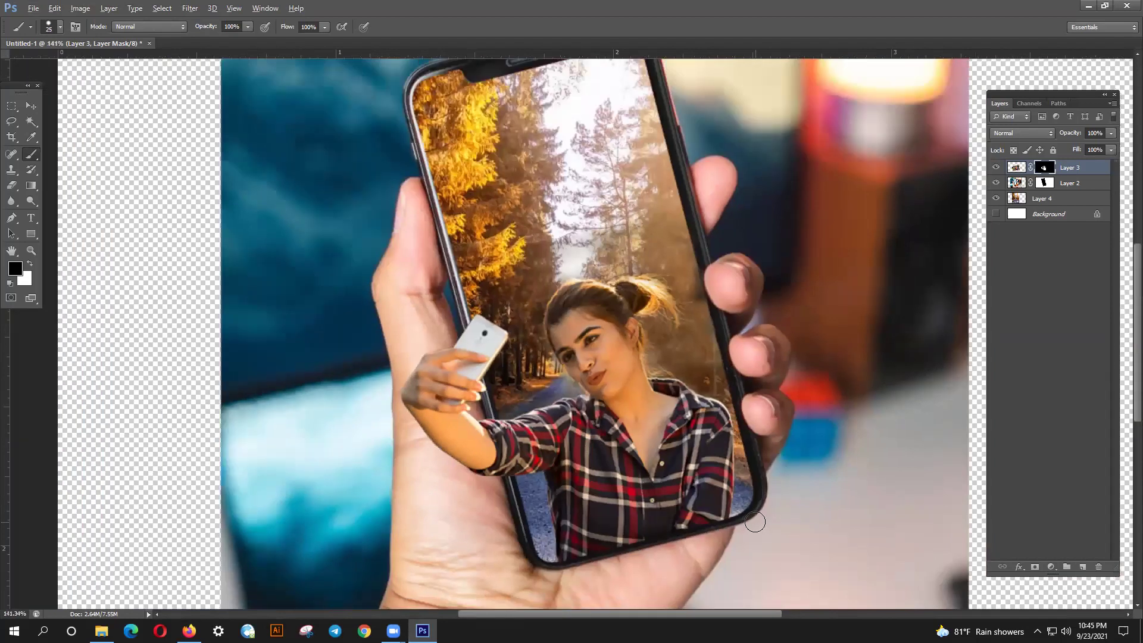
scroll(722, 502, "down", 1)
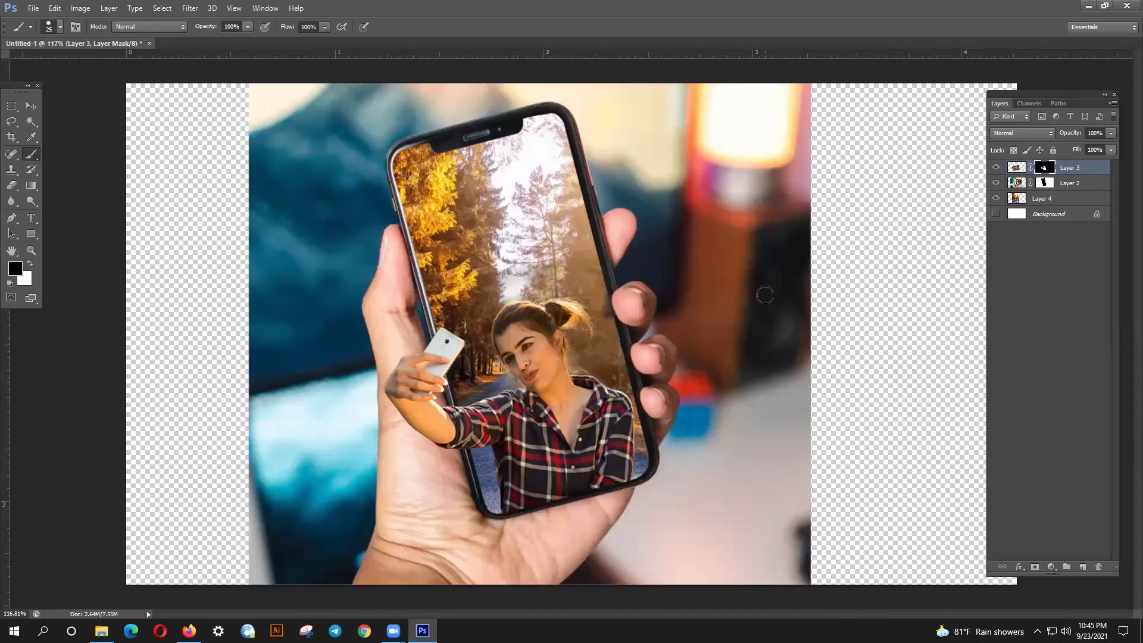
scroll(760, 370, "down", 2)
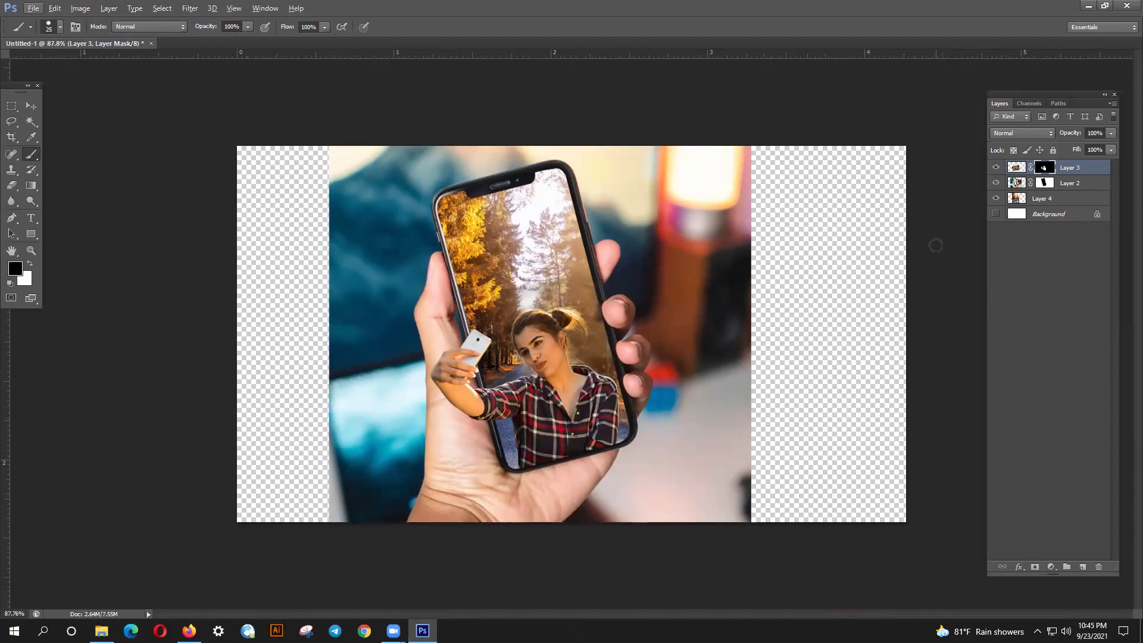
scroll(936, 245, "down", 1)
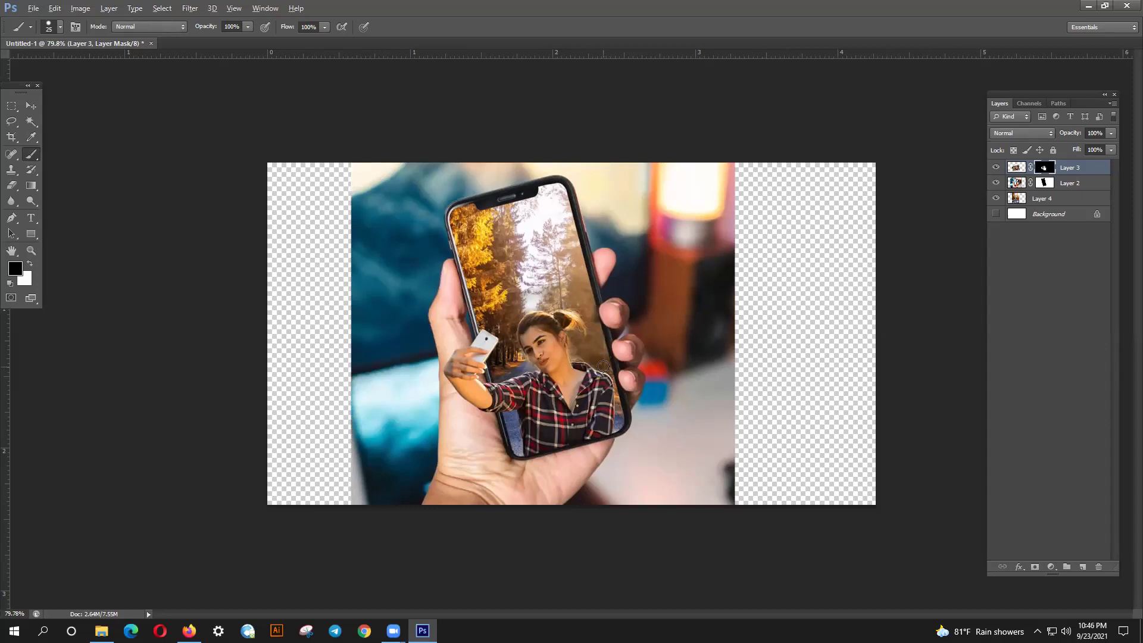
key("alt")
- Crop the canvas to the photo's width by pulling the left and right crop edges inward
left_click(11, 136)
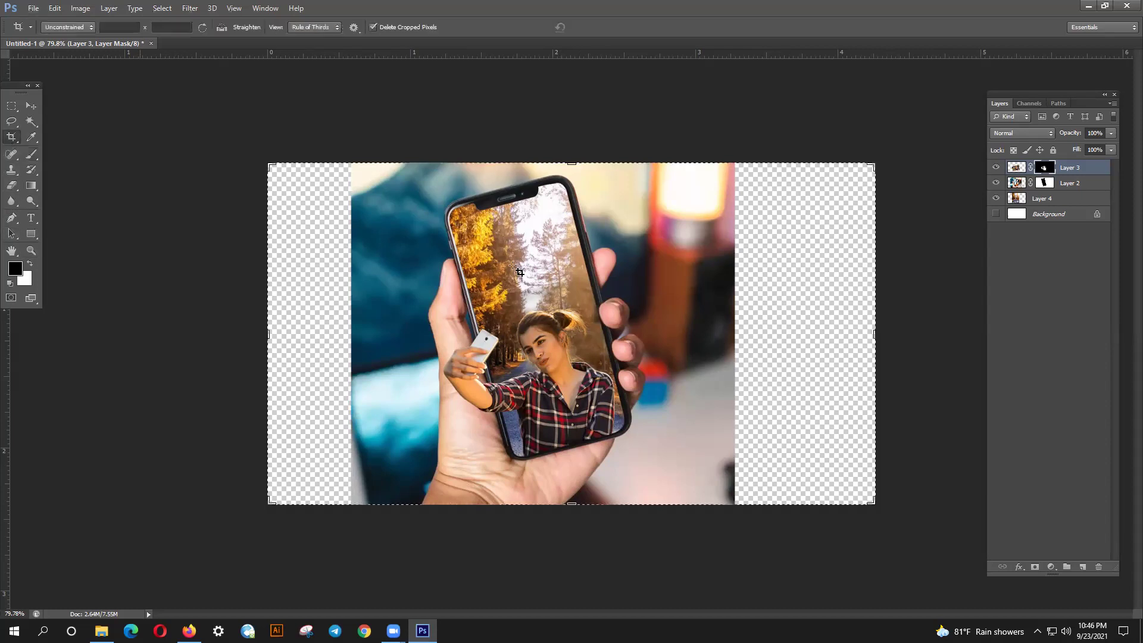
left_click_drag(875, 333, 804, 327)
left_click_drag(336, 333, 390, 333)
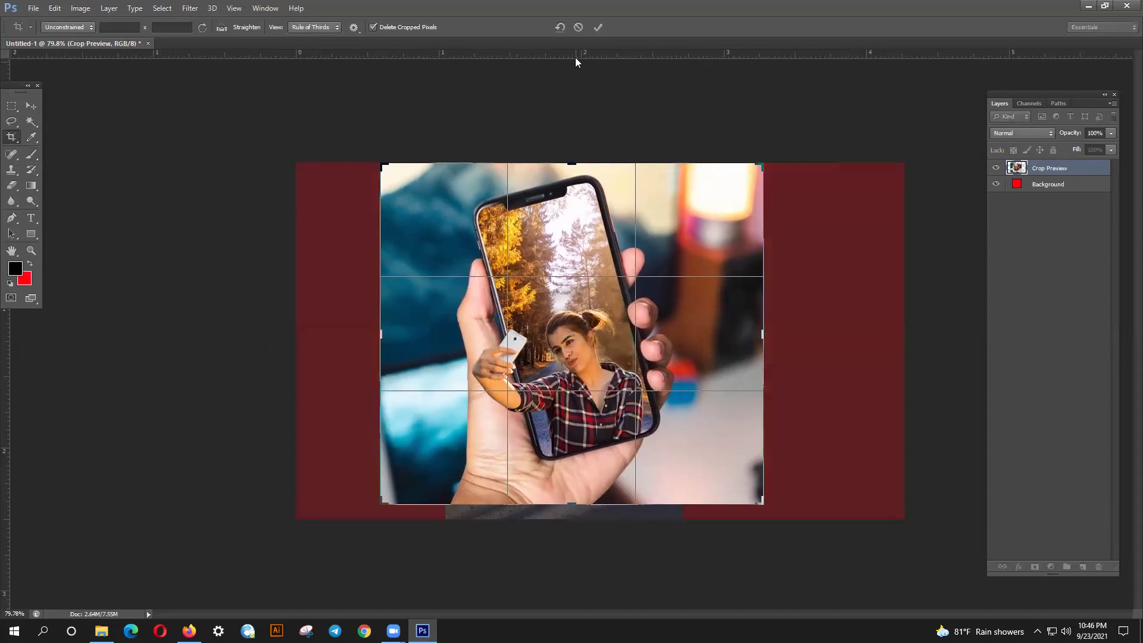
left_click(597, 28)
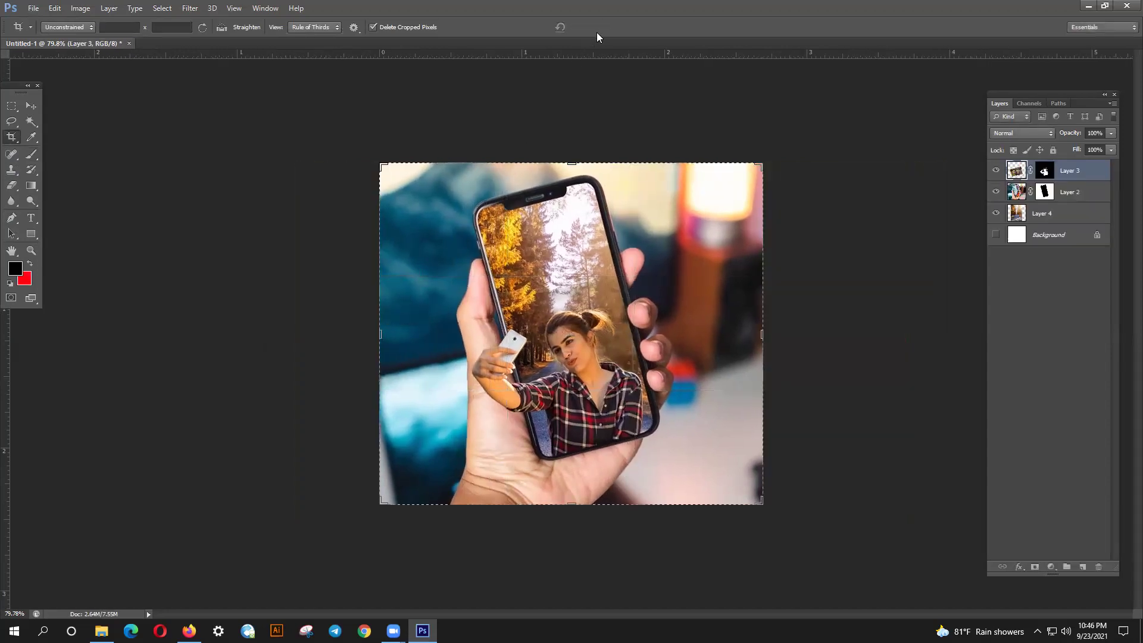
left_click(31, 105)
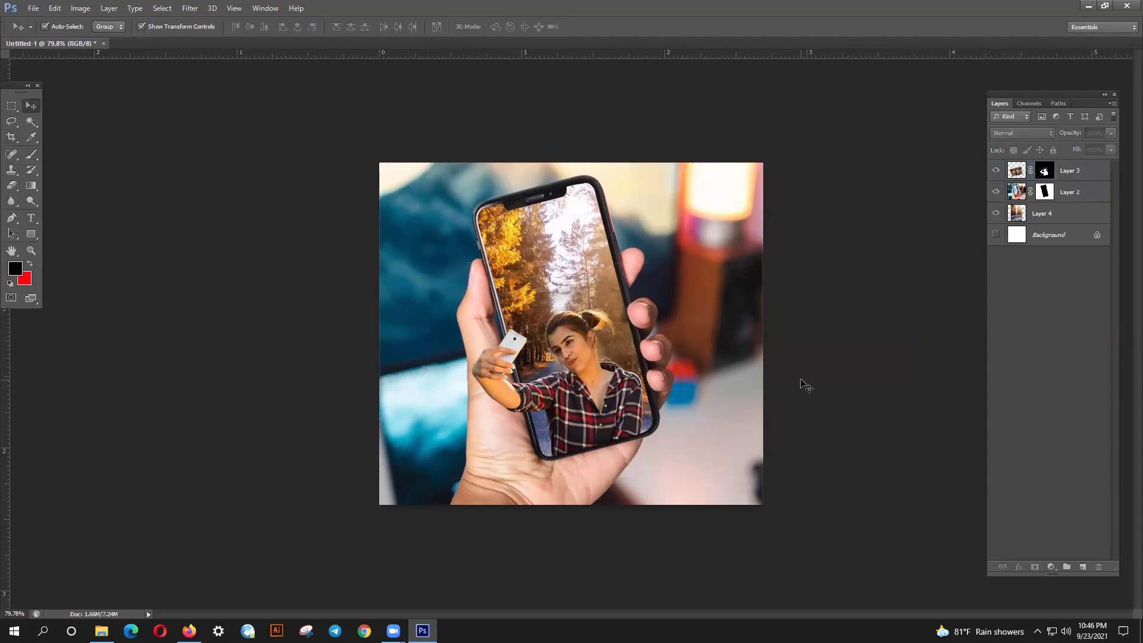
- Save the composite as a JPEG named 'Image Manipulation' on the Desktop
left_click(34, 8)
left_click(65, 153)
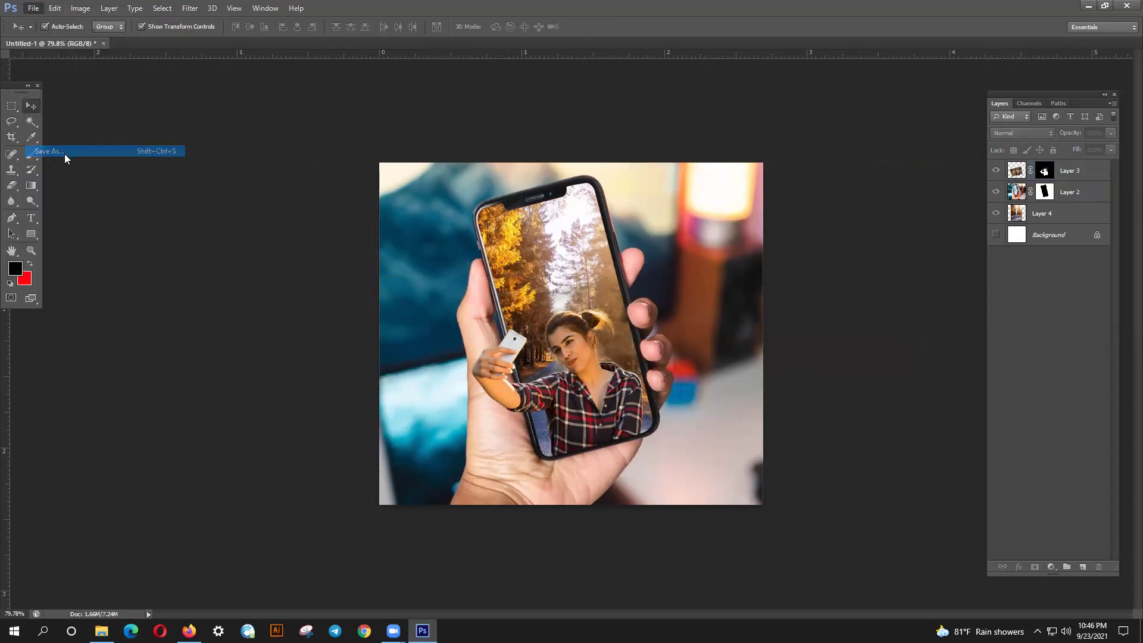
left_click(617, 373)
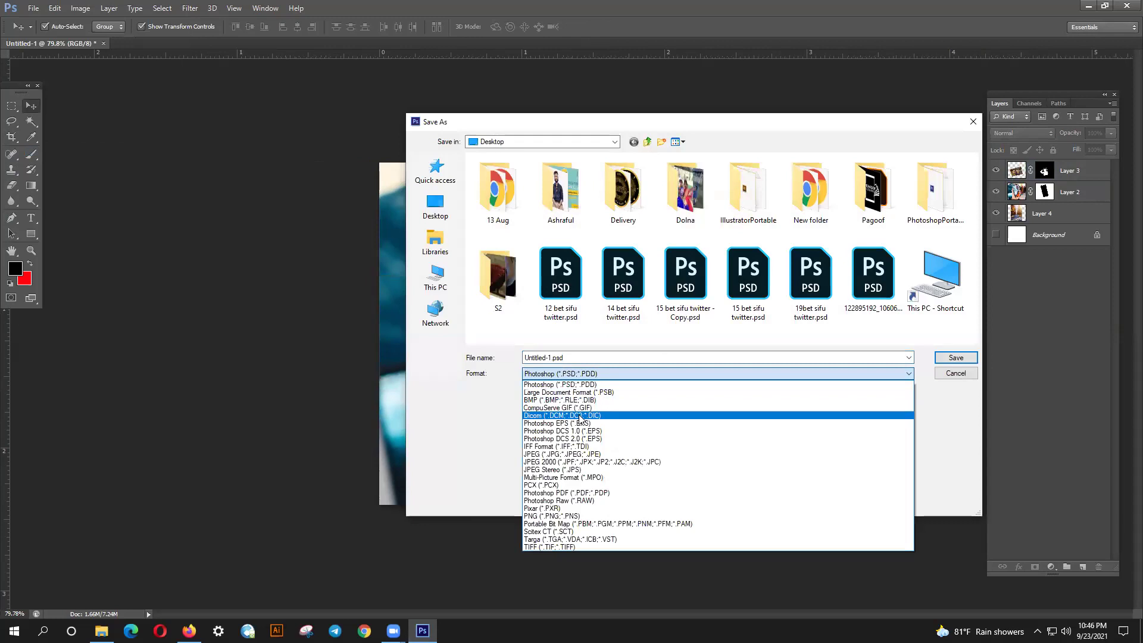
left_click(580, 454)
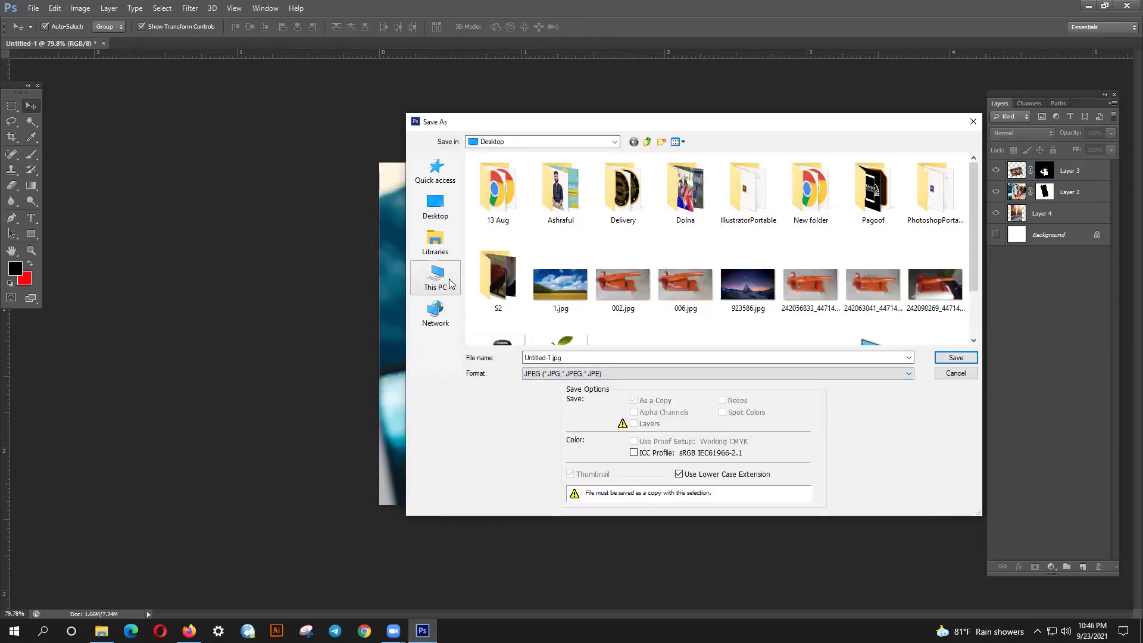
left_click(436, 206)
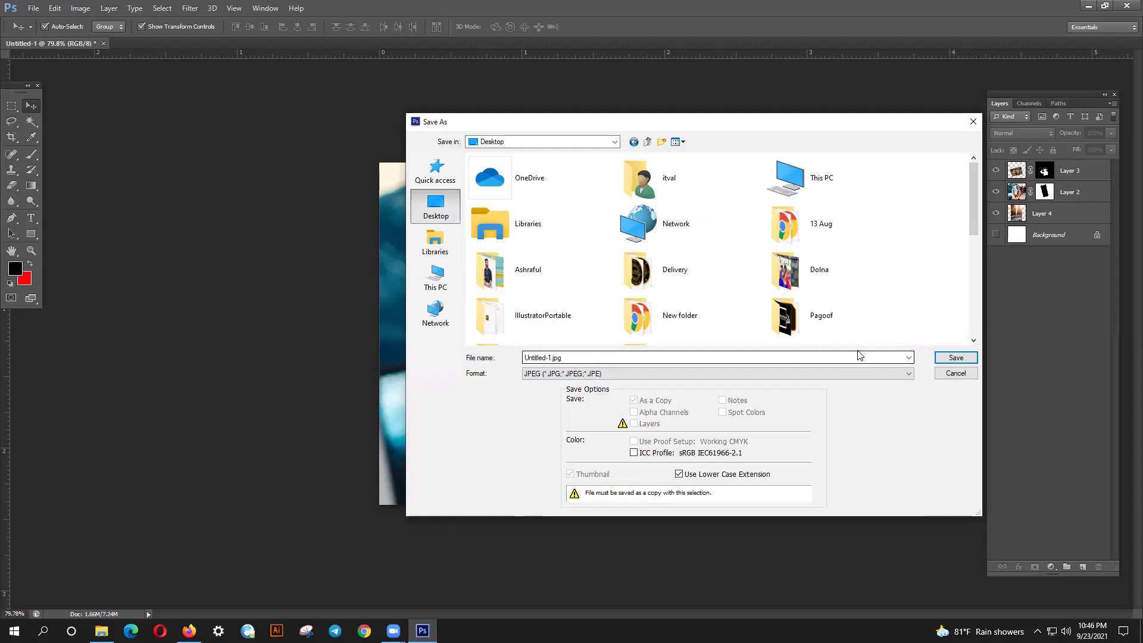
left_click(859, 356)
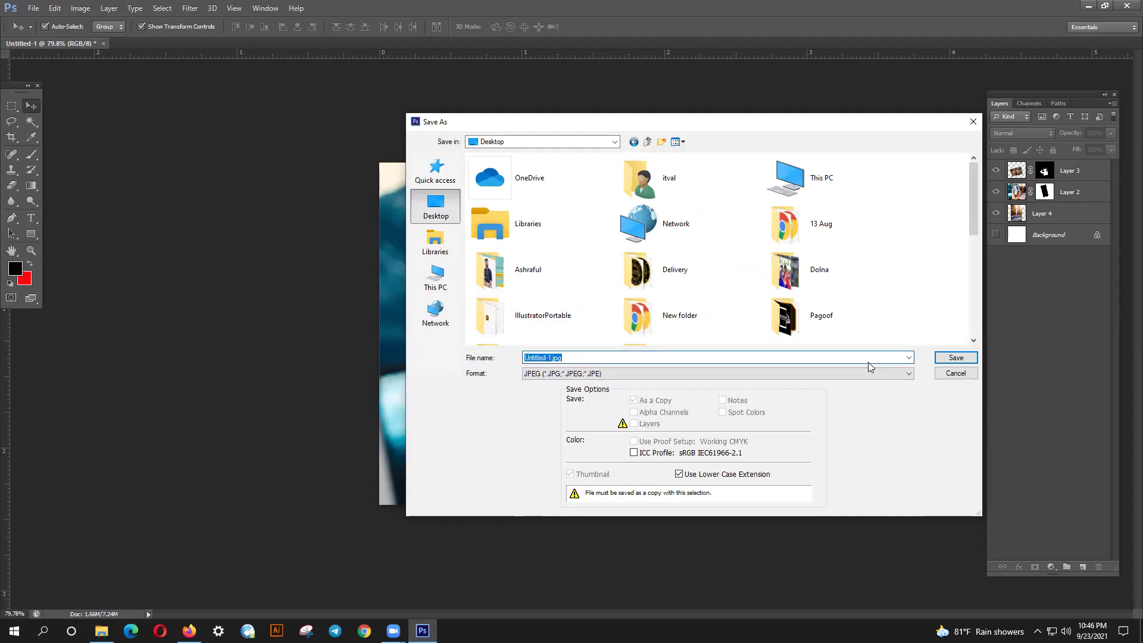
type("Image Manipulation")
left_click(963, 357)
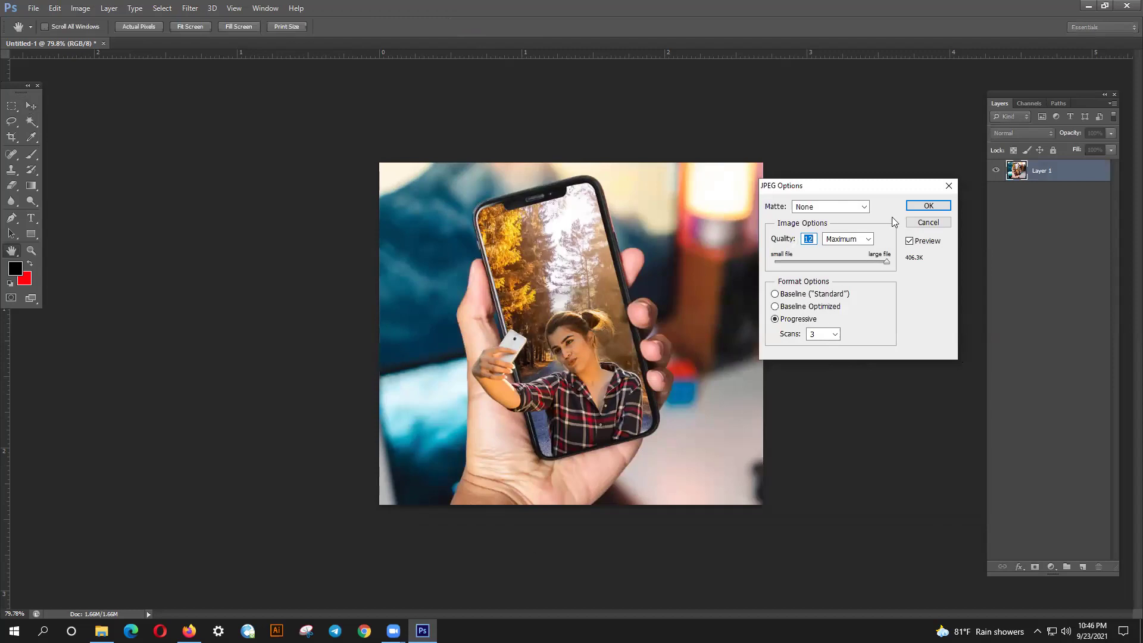
- Accept the JPEG Options at quality 12 (Maximum), then zoom in and back out on the composite
left_click(925, 206)
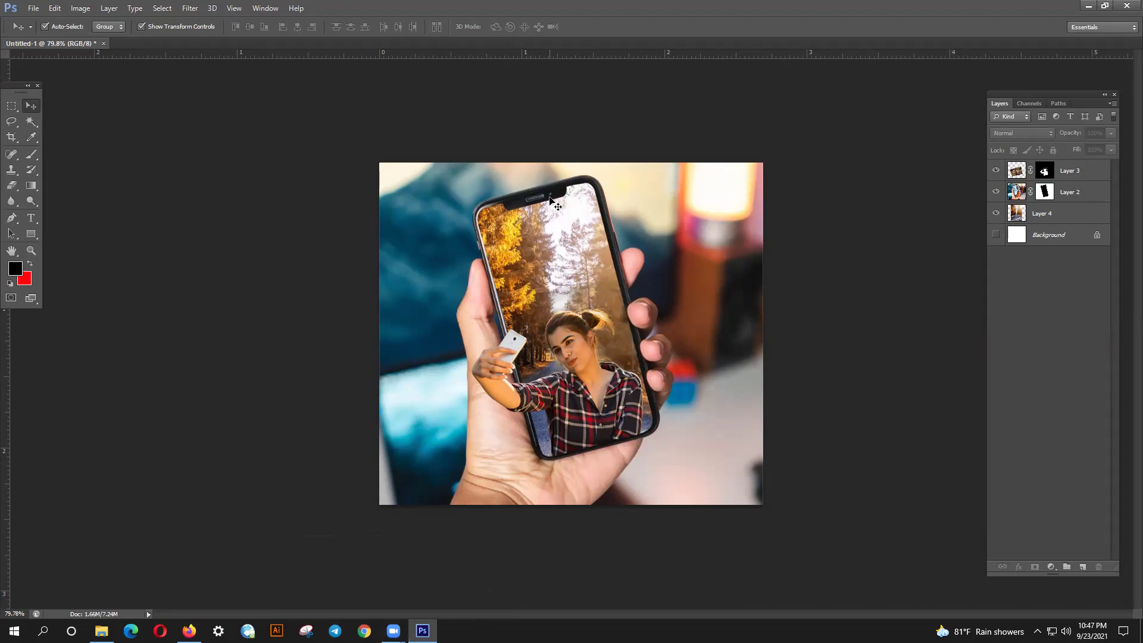
scroll(551, 201, "up", 3)
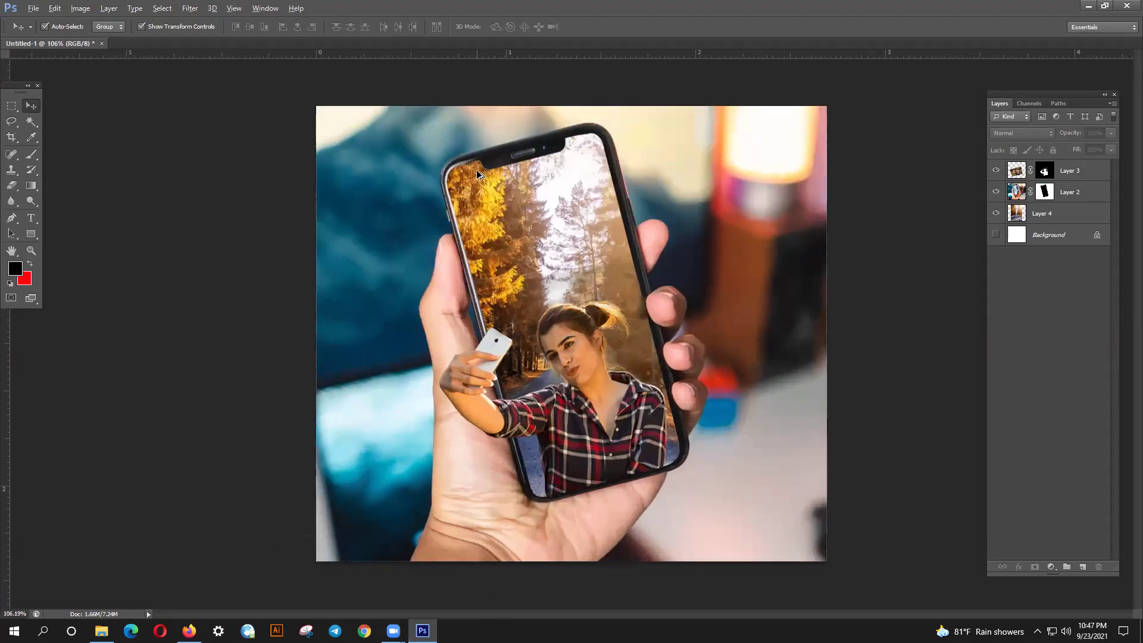
scroll(481, 179, "up", 3)
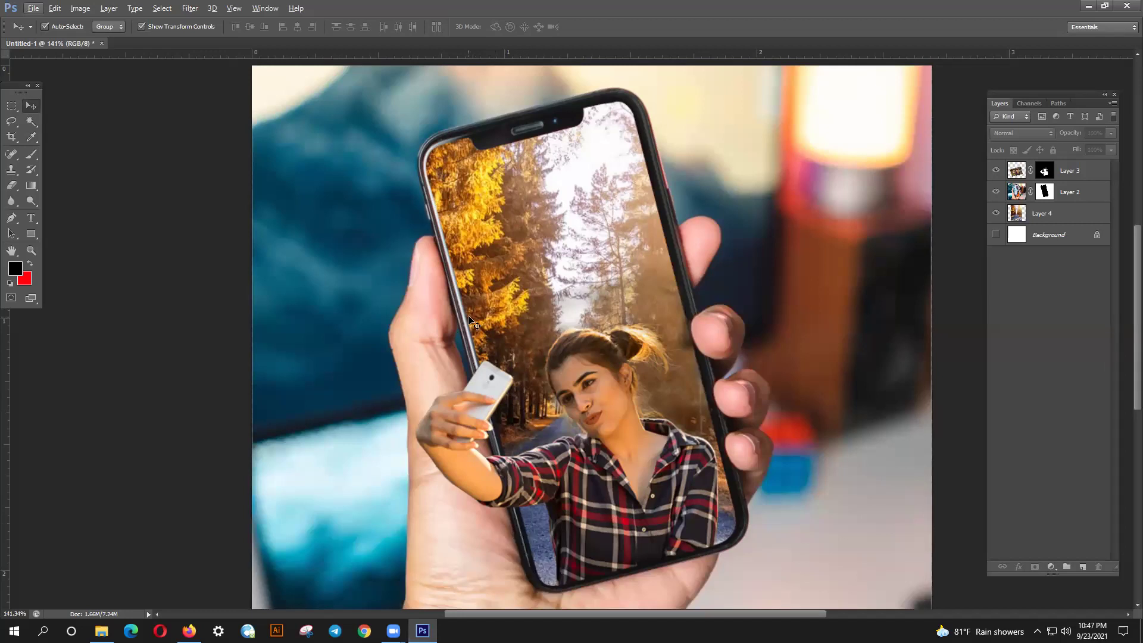
scroll(473, 321, "down", 1)
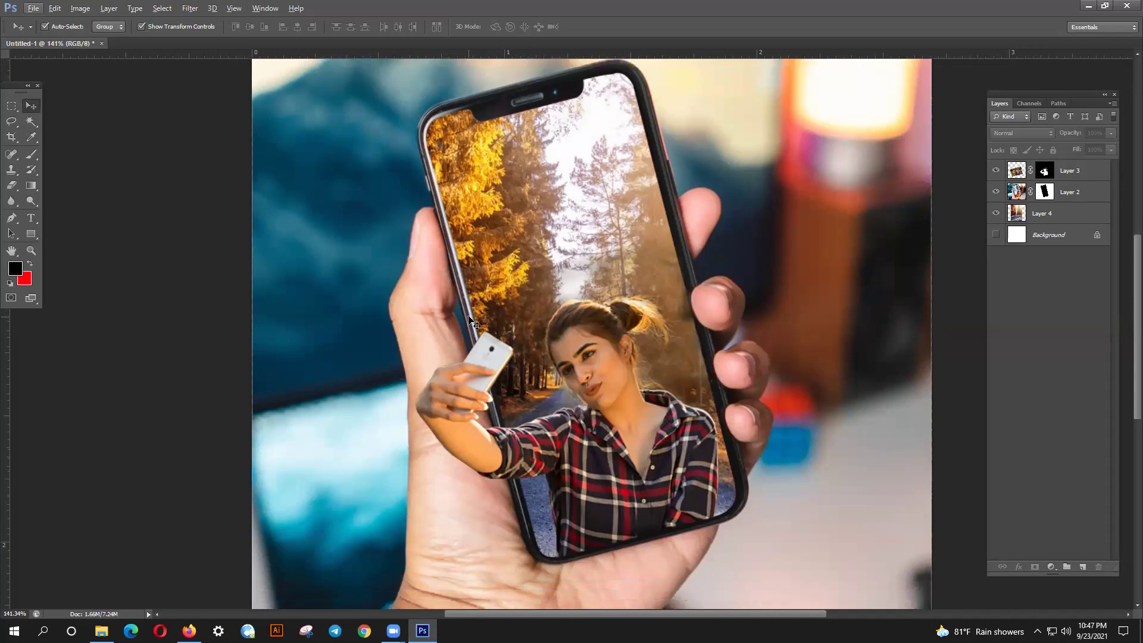
scroll(473, 322, "down", 1)
scroll(469, 317, "down", 3)
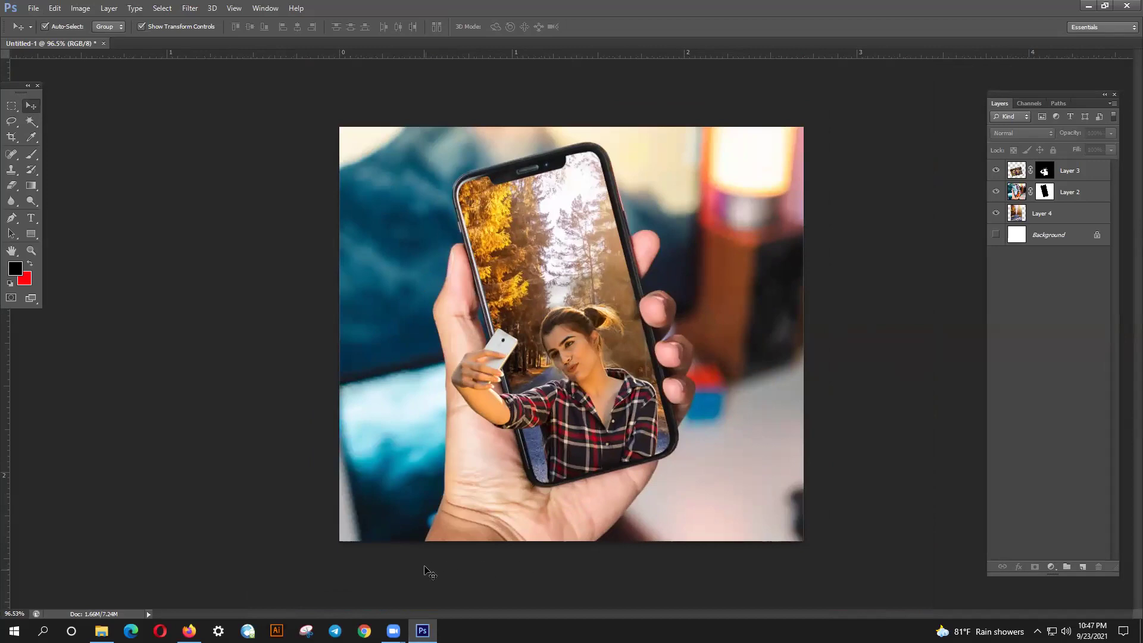
- In Firefox, go to the 'image manipulation' results tab and preview the sewing-machine landscape photo
left_click(188, 631)
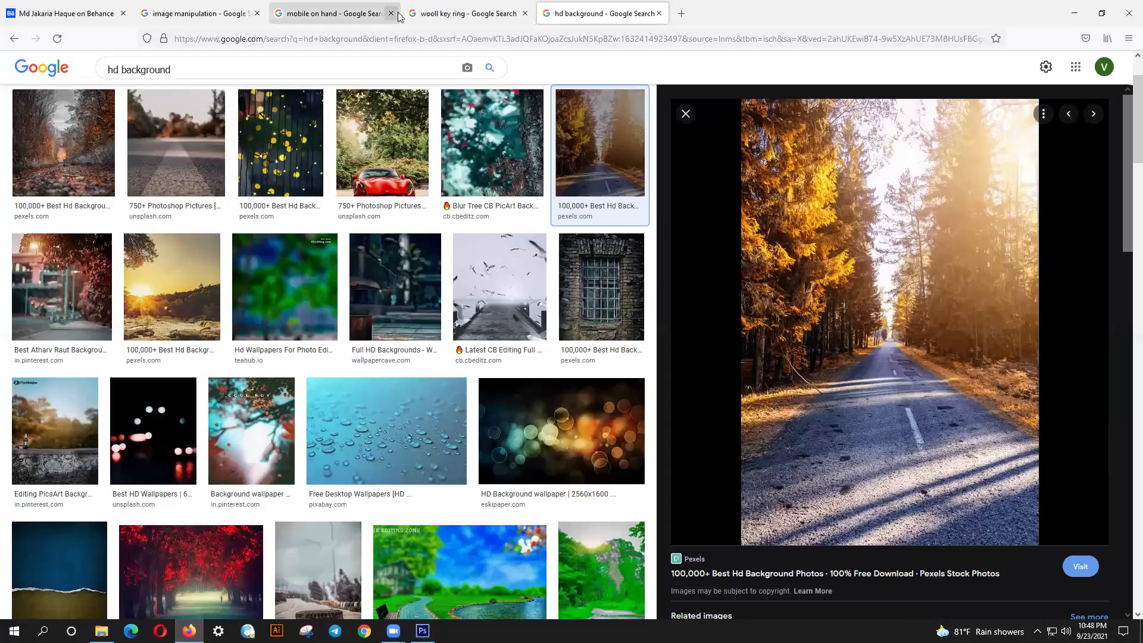
left_click(267, 13)
left_click(265, 14)
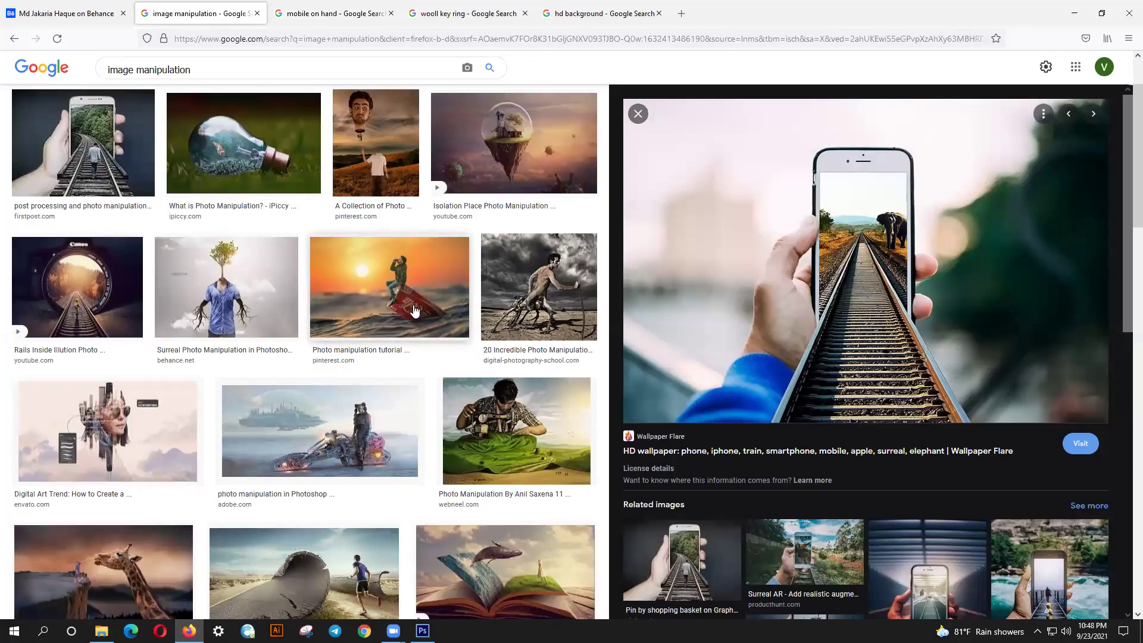
scroll(415, 309, "down", 3)
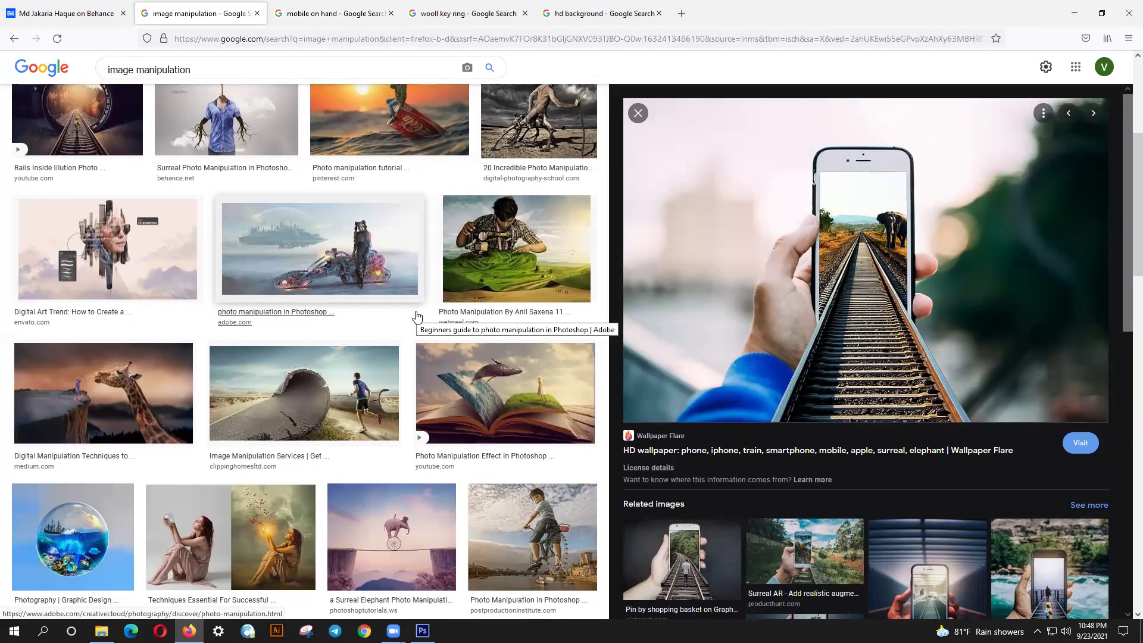
left_click(531, 256)
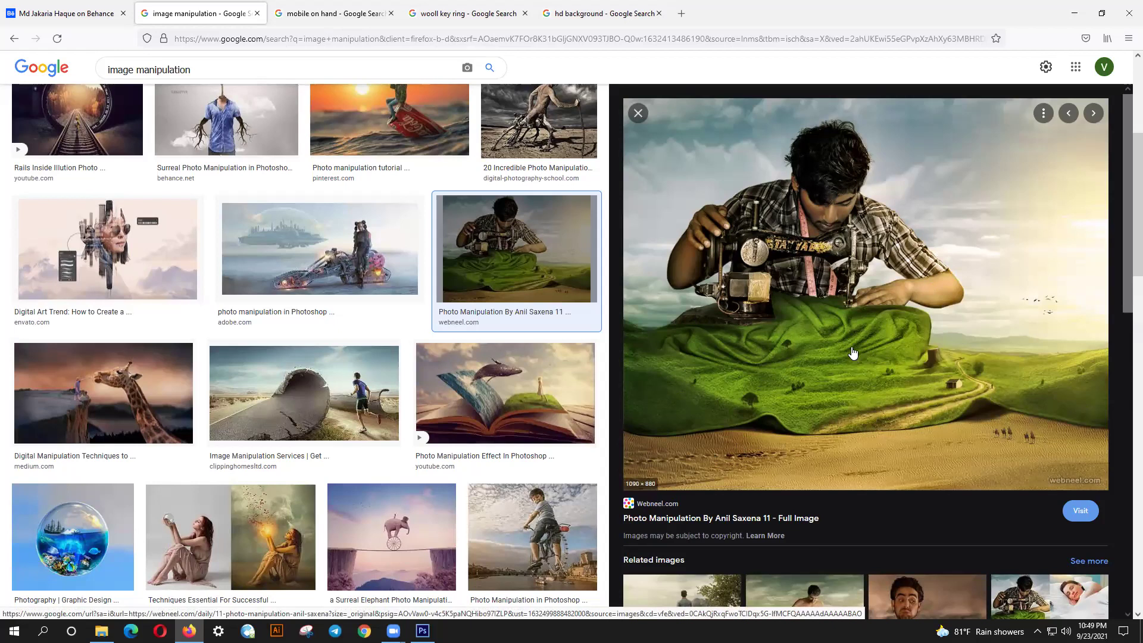
- Preview the runner-on-peeling-road, tree-headed man, futuristic bike and whale-and-book results in turn
scroll(853, 354, "up", 1)
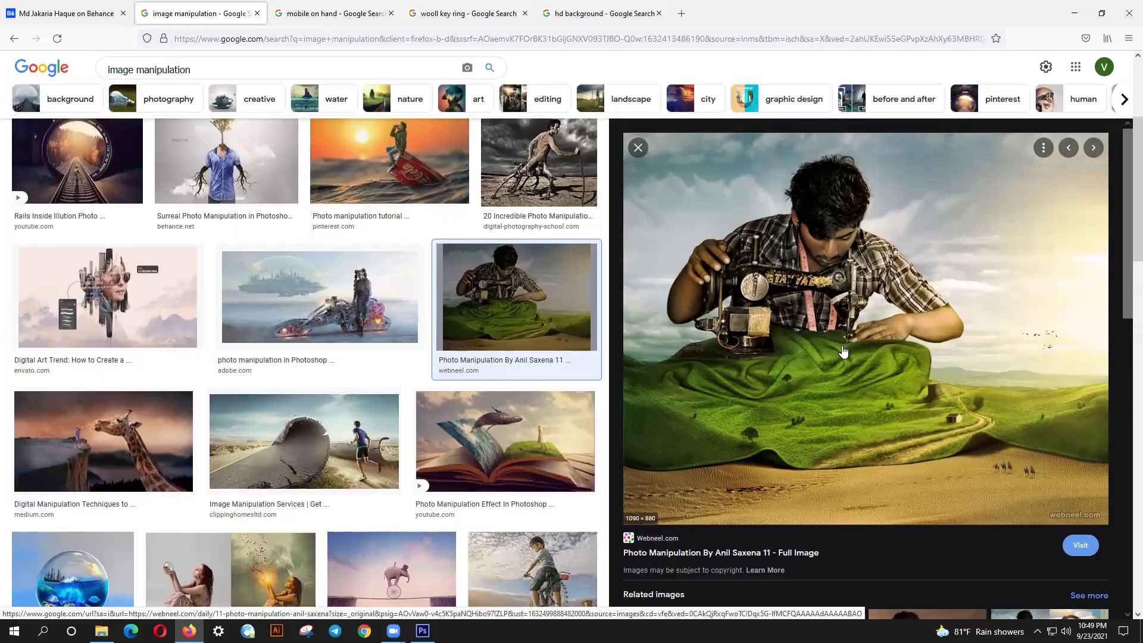
scroll(843, 352, "down", 4)
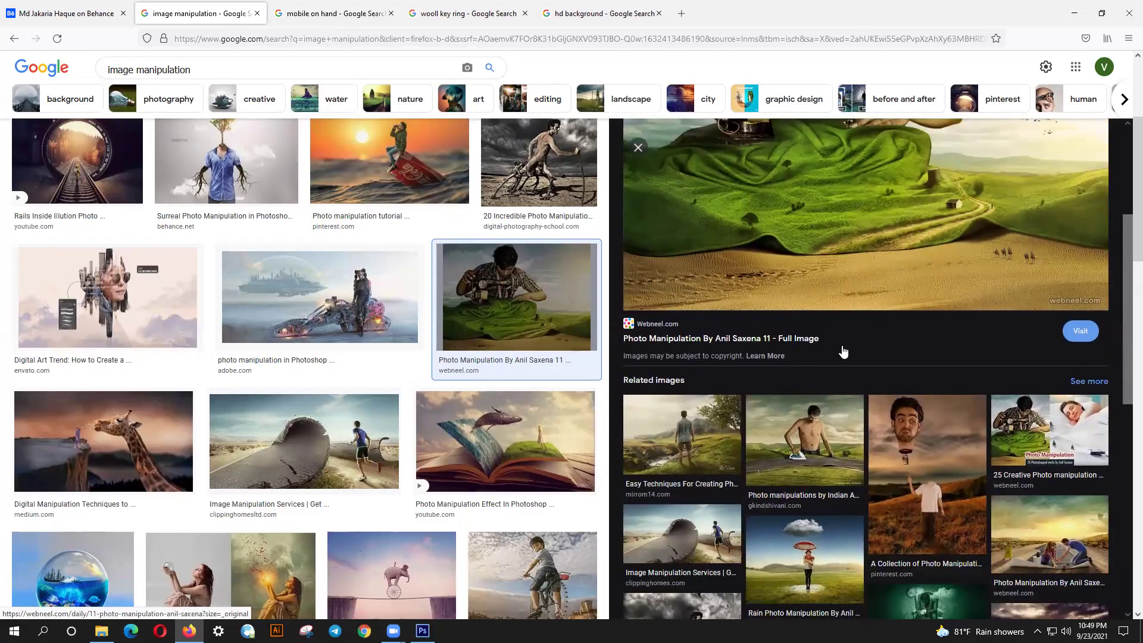
scroll(843, 352, "down", 1)
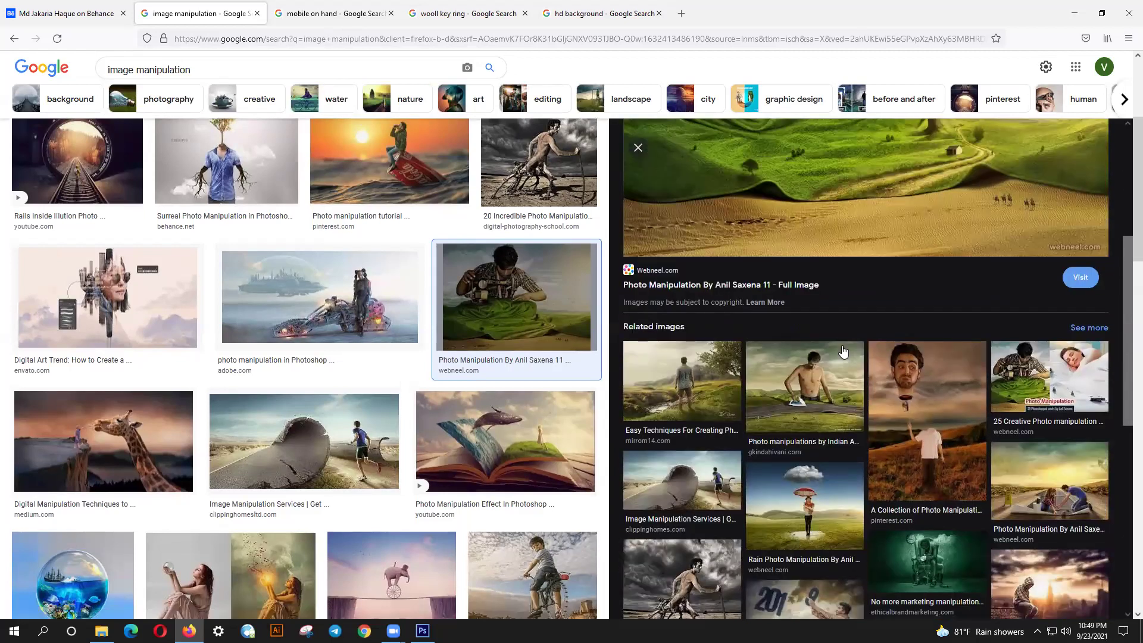
scroll(843, 352, "down", 1)
left_click(716, 430)
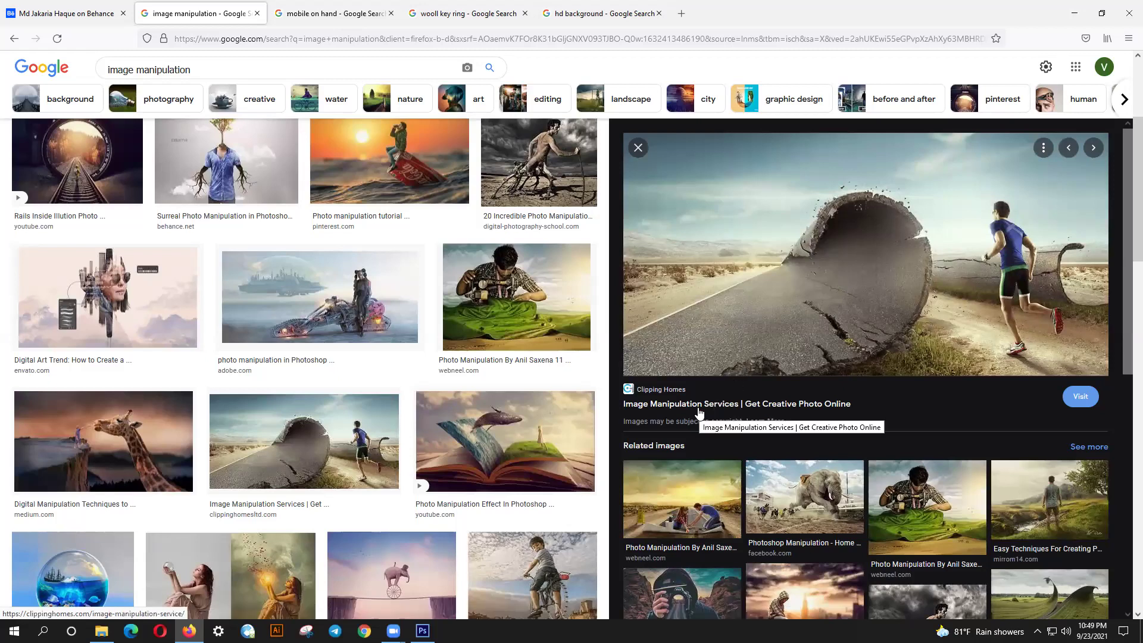
left_click(257, 197)
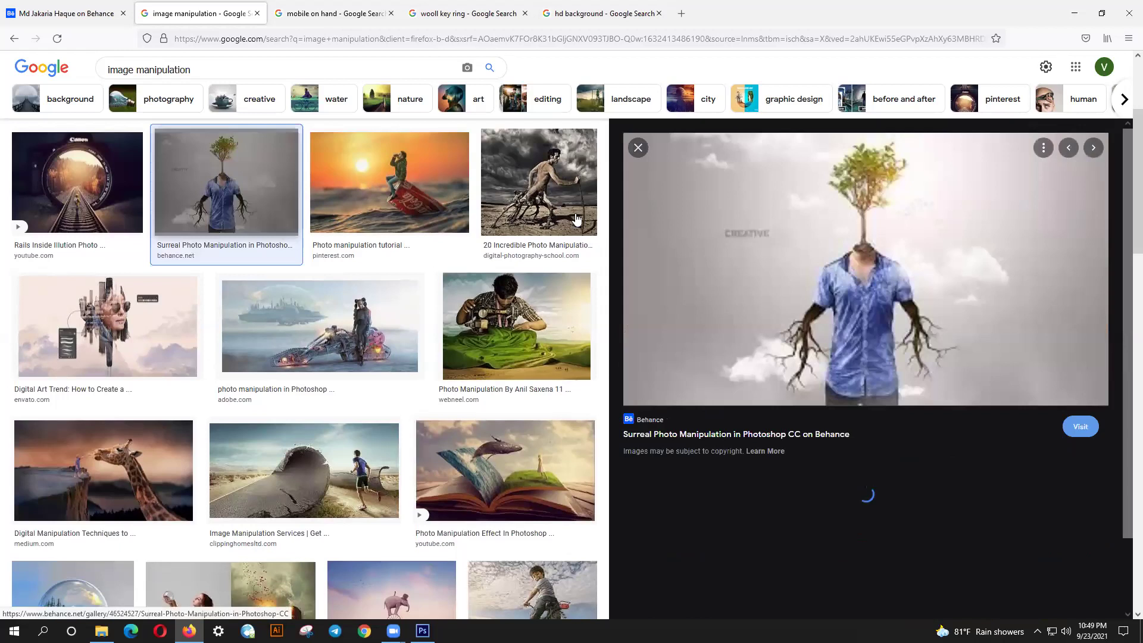
left_click(374, 327)
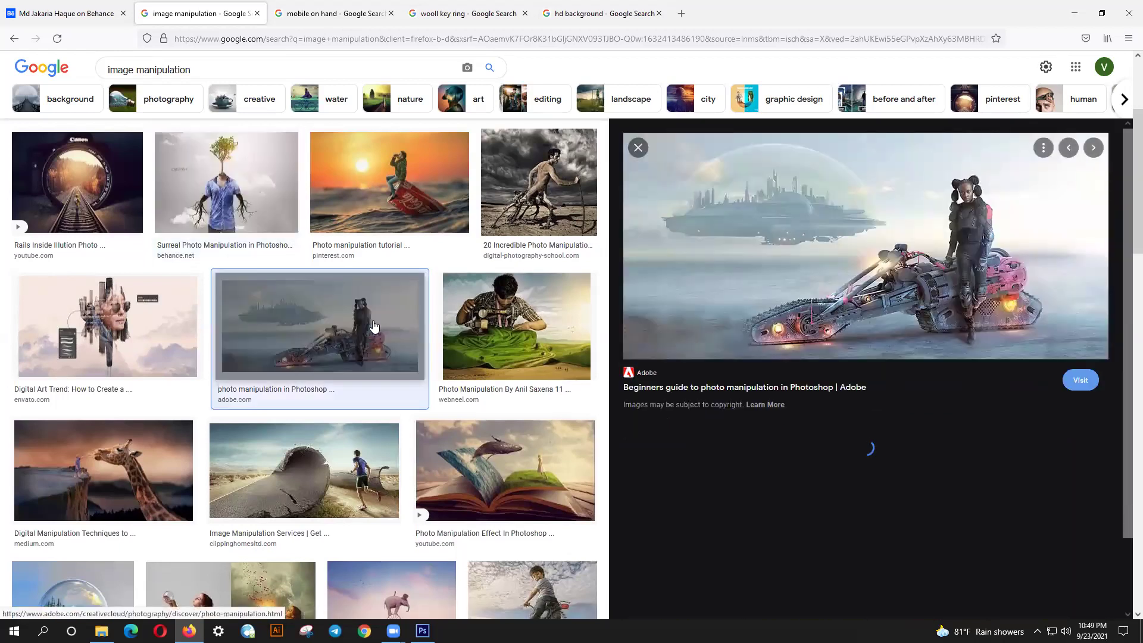
left_click(540, 481)
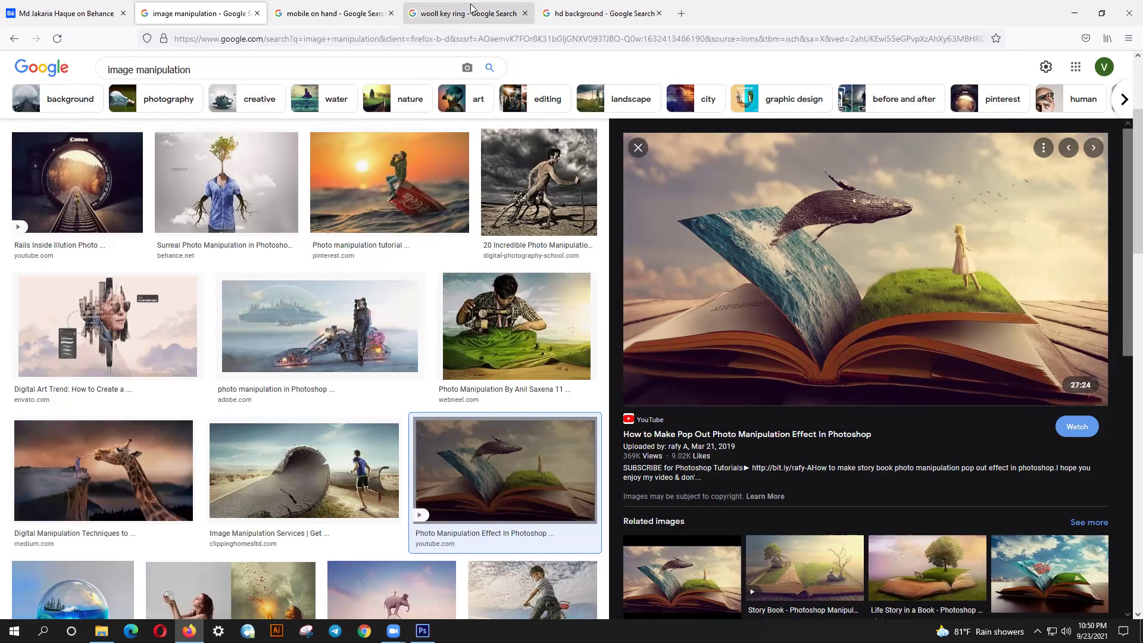
- Scroll further down the results and preview the mountain-and-moon collage
scroll(431, 303, "down", 4)
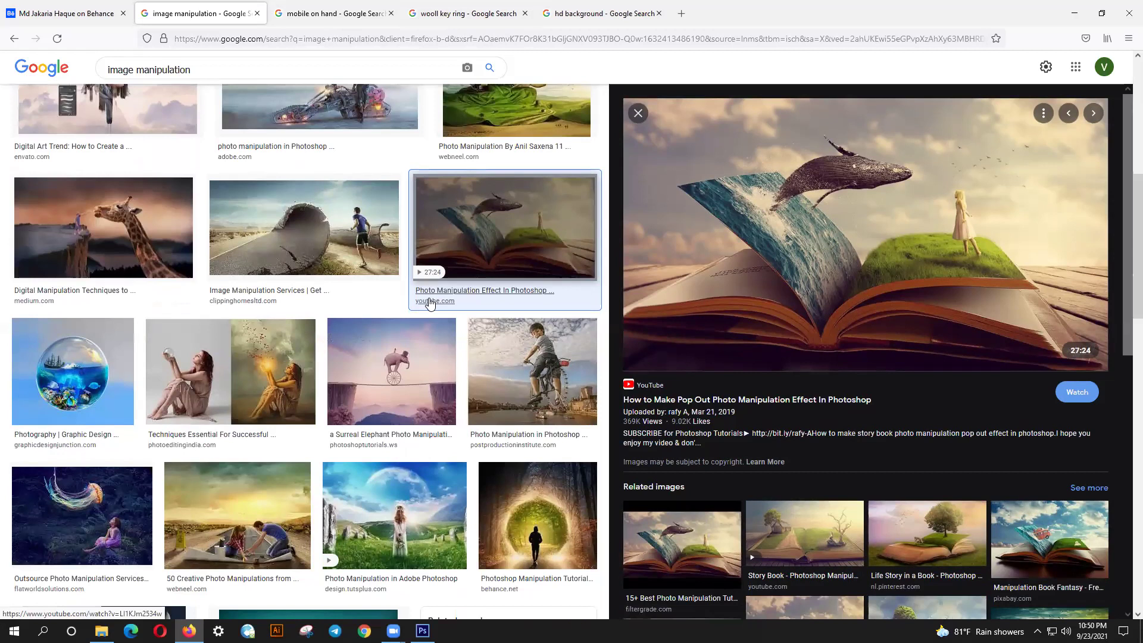
scroll(431, 303, "down", 3)
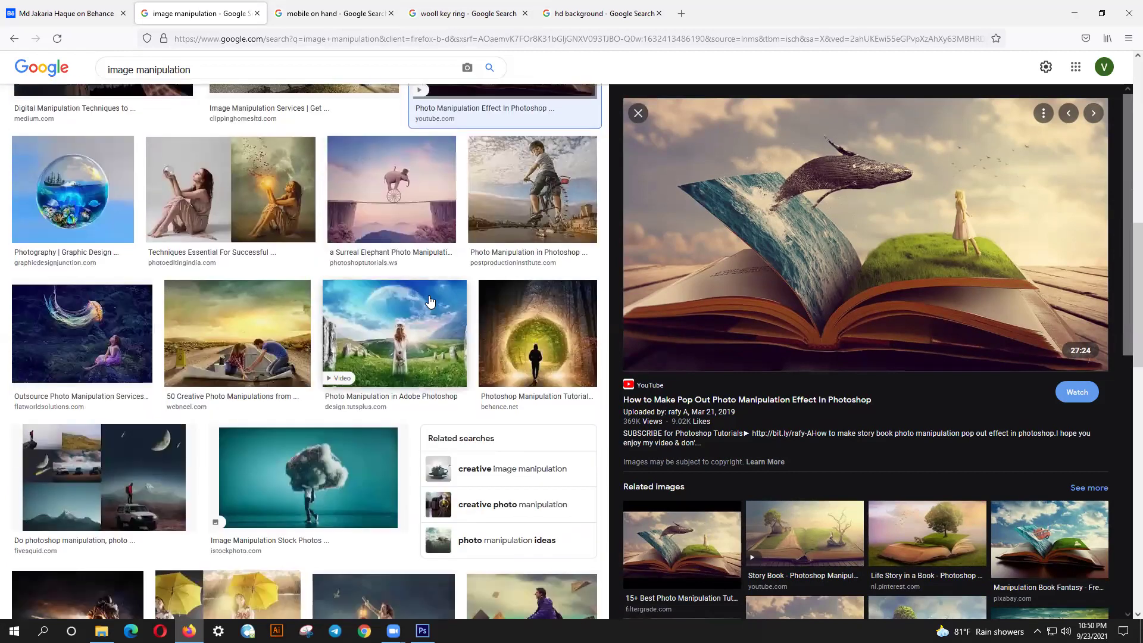
scroll(431, 303, "down", 2)
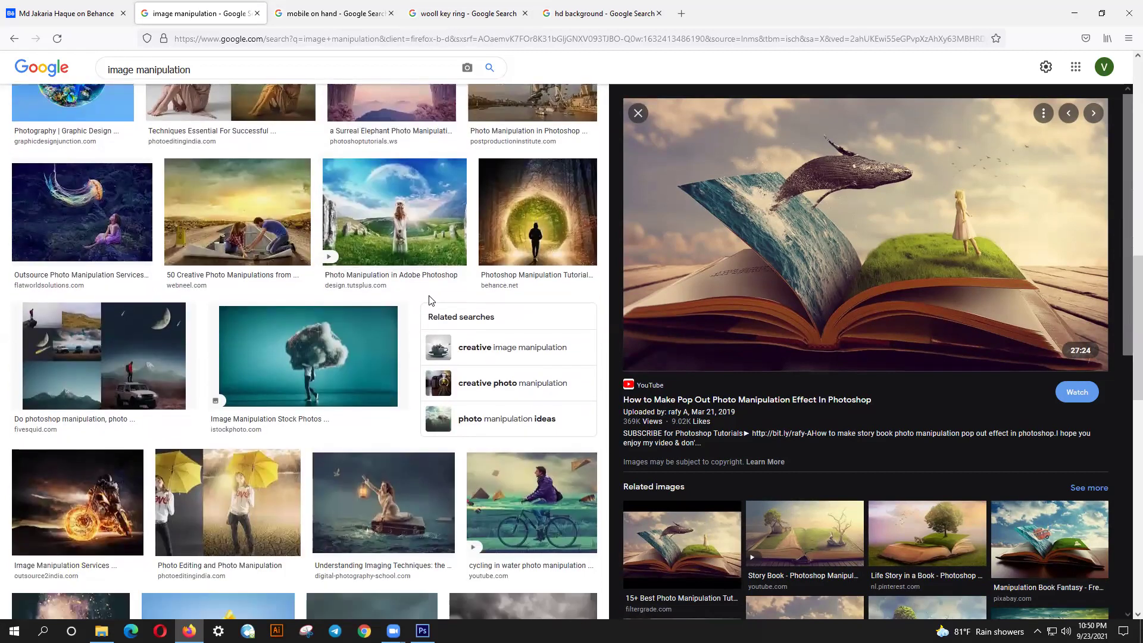
scroll(431, 299, "down", 3)
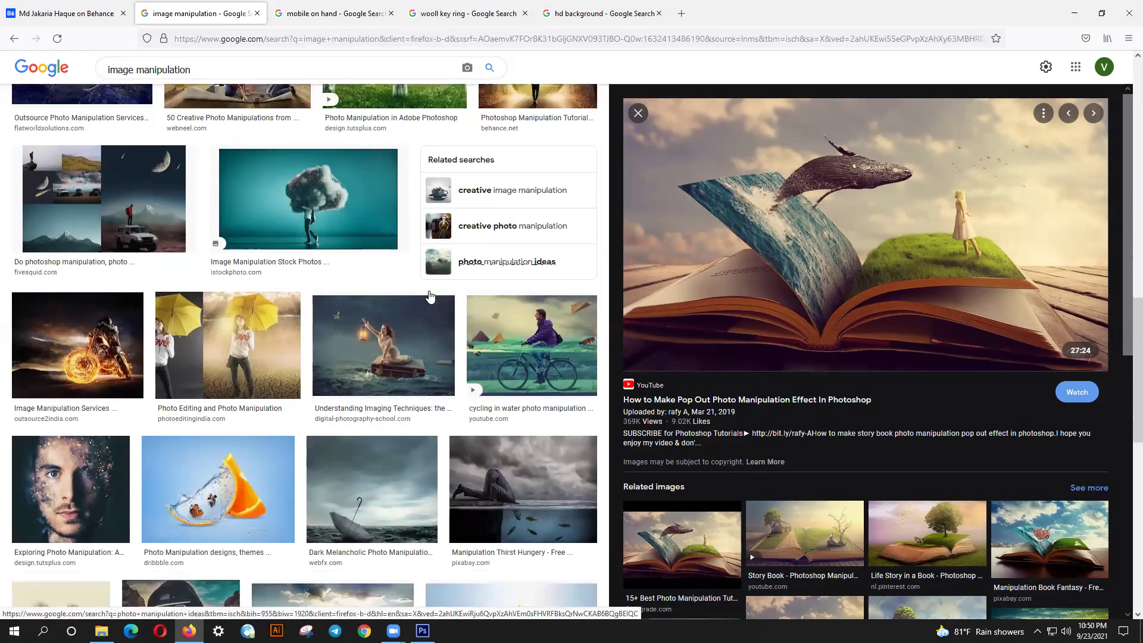
left_click(119, 197)
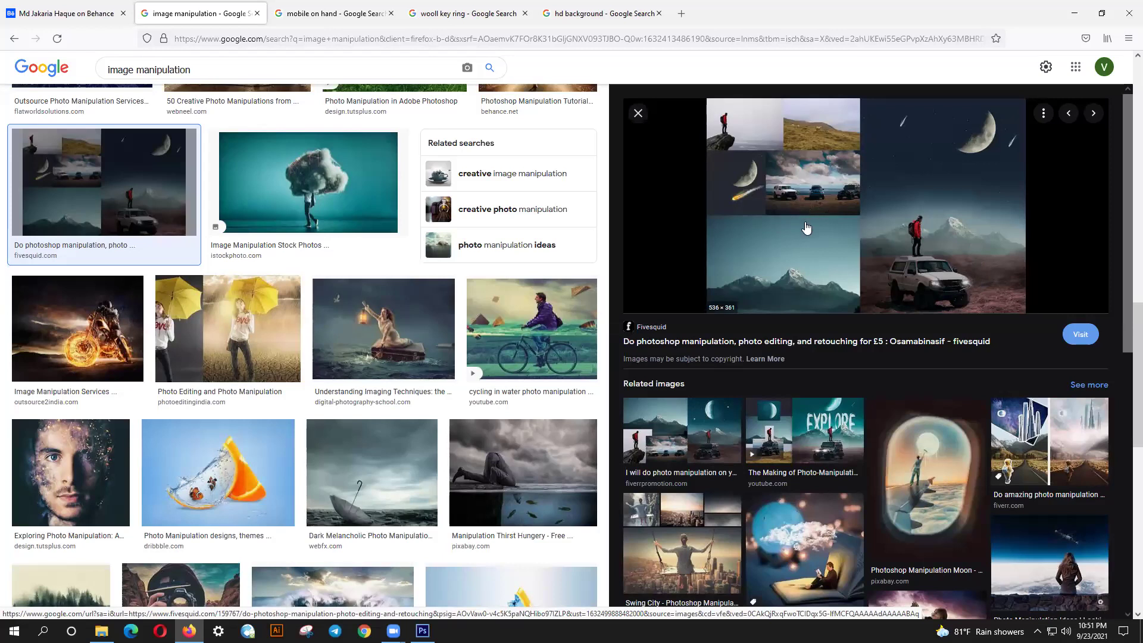
- Preview the Swing City photo manipulation and scroll through its related images
scroll(784, 316, "down", 2)
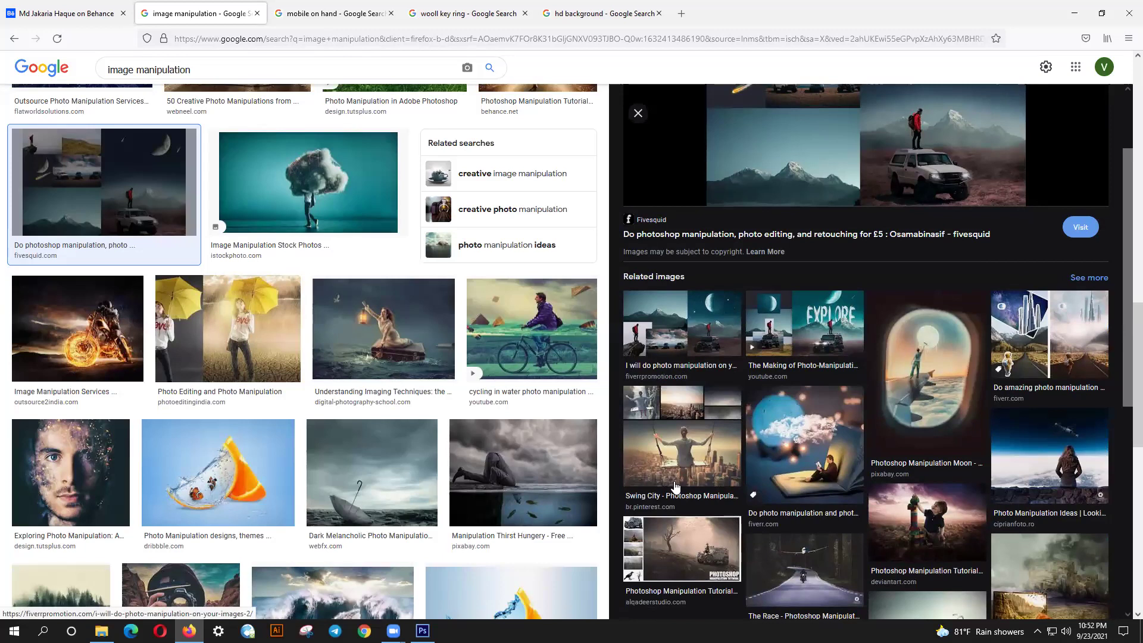
left_click(691, 458)
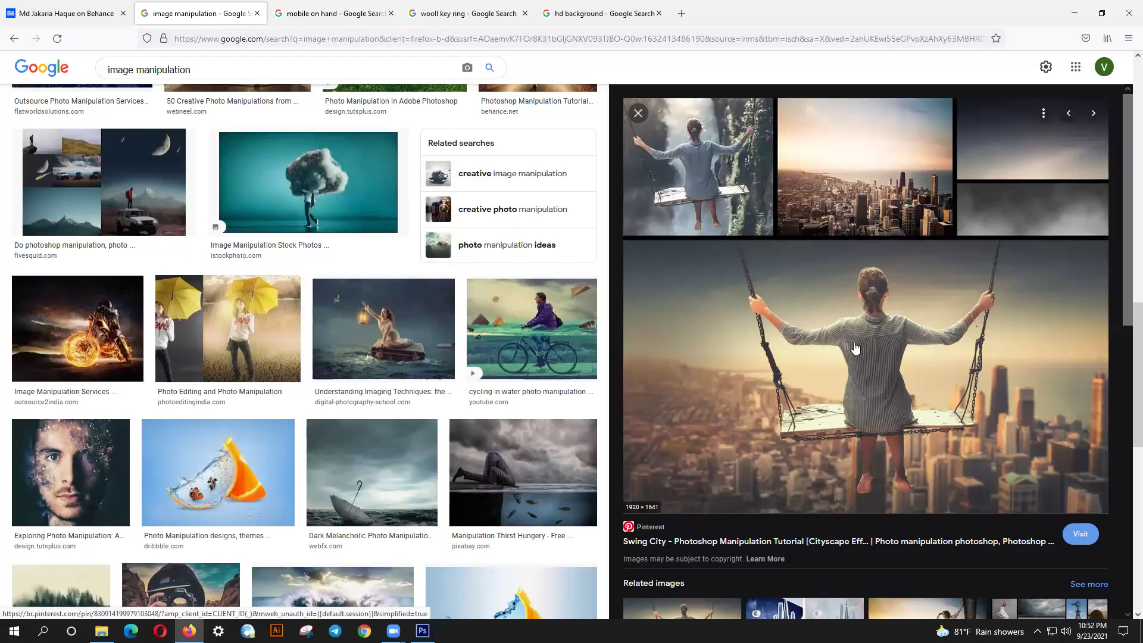
scroll(813, 321, "down", 2)
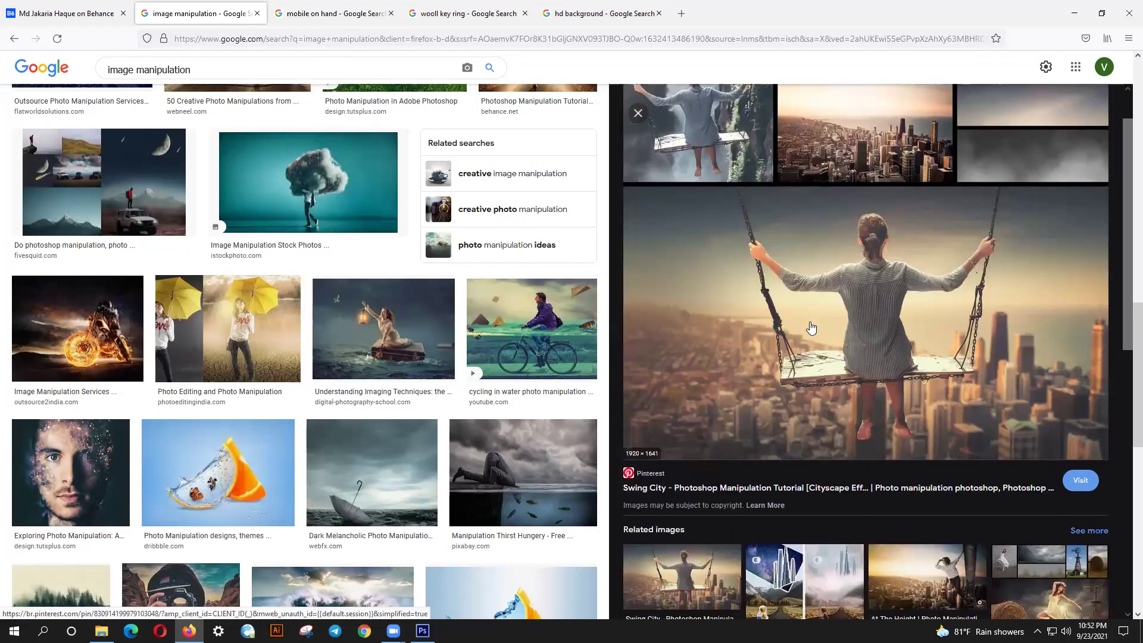
scroll(811, 326, "down", 1)
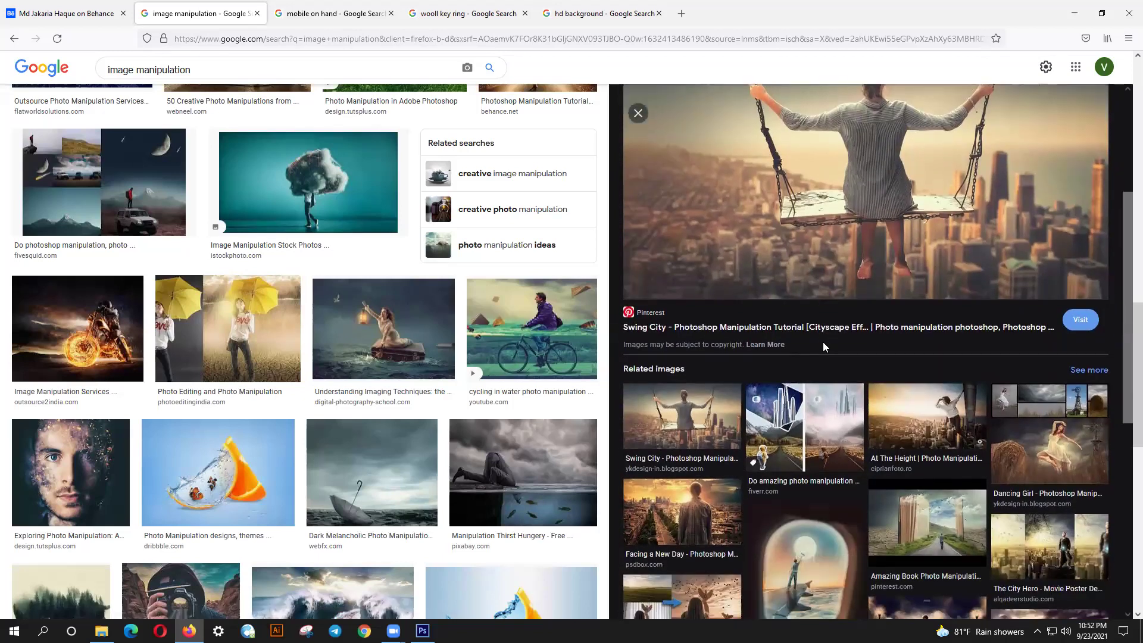
scroll(824, 348, "down", 3)
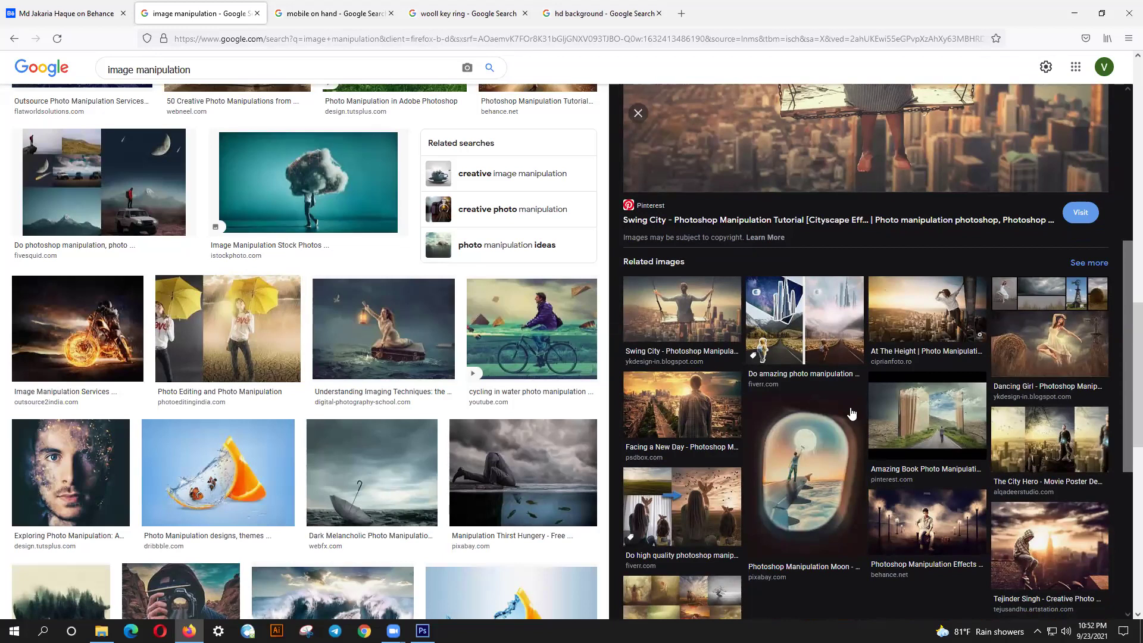
scroll(848, 411, "up", 2)
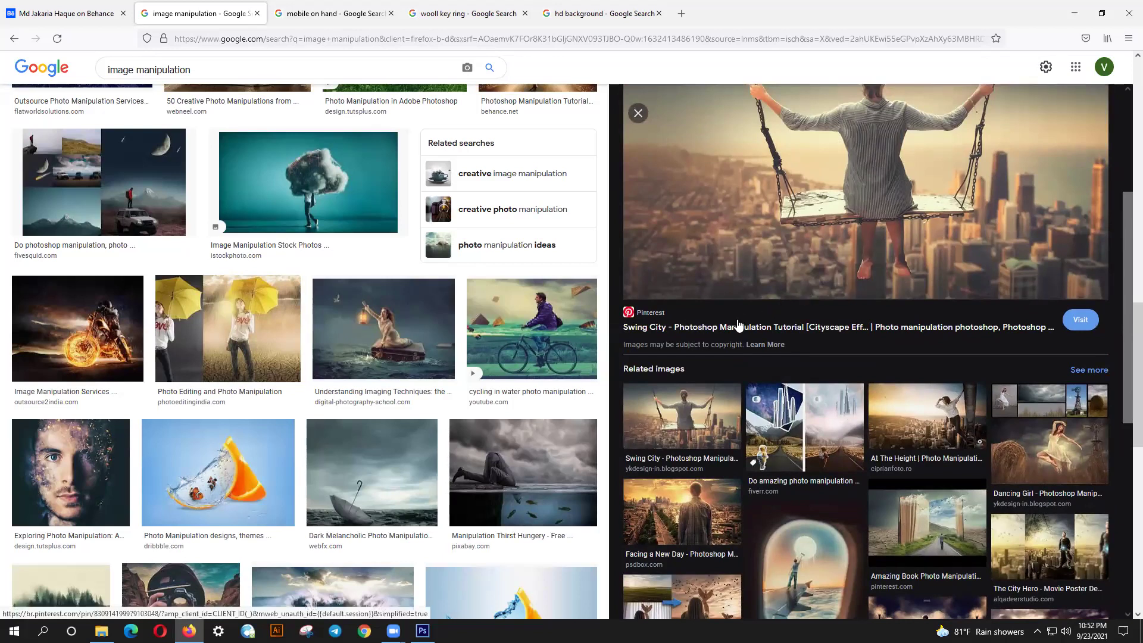
scroll(863, 211, "up", 1)
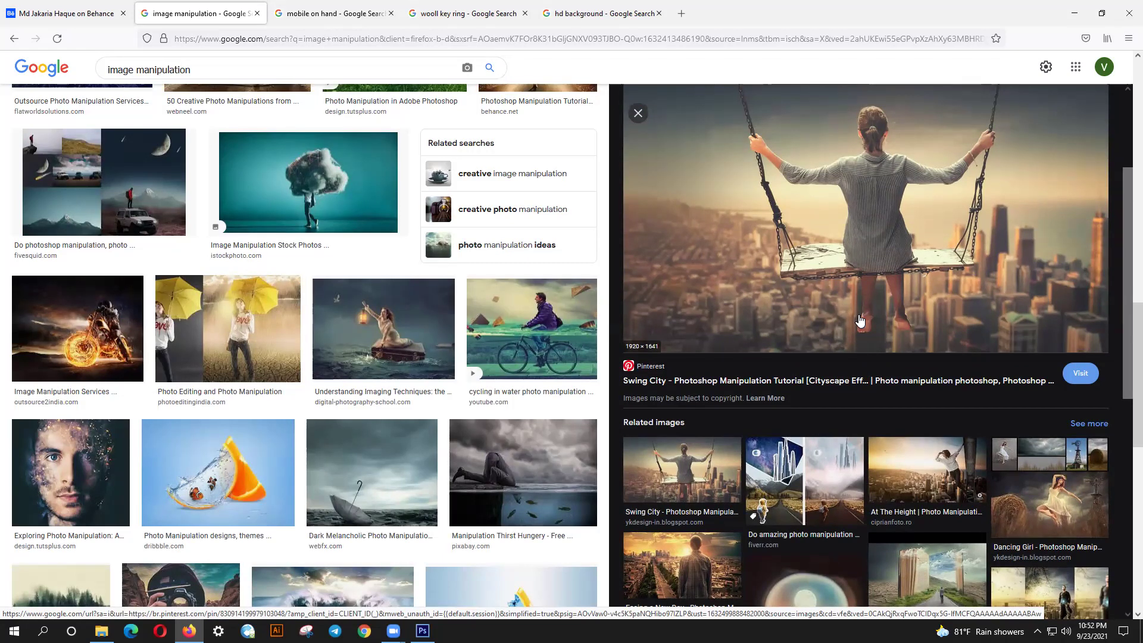
scroll(860, 320, "down", 3)
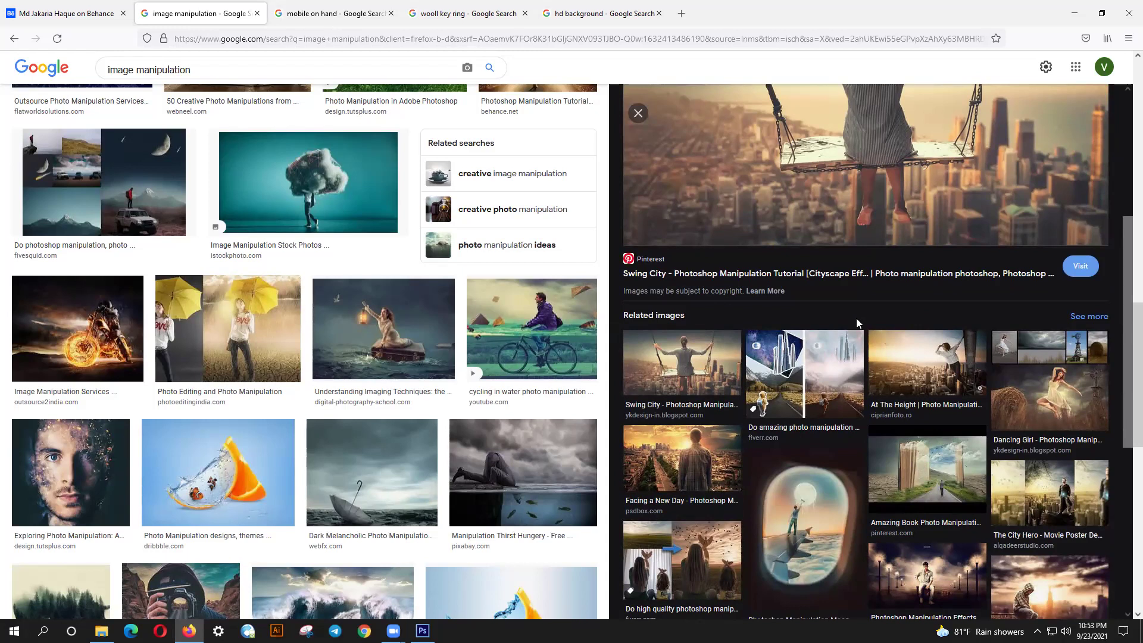
scroll(856, 318, "down", 2)
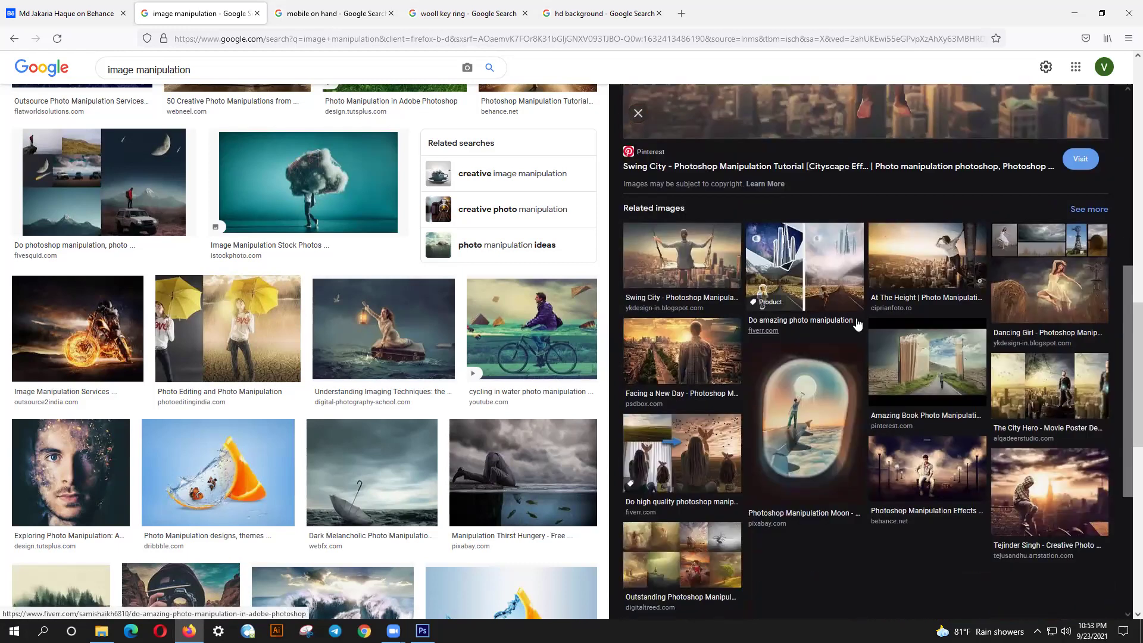
scroll(856, 323, "down", 1)
- Preview the Fiverr 'do high quality photoshop manipulation' collage of women reaching toward birds
left_click(682, 398)
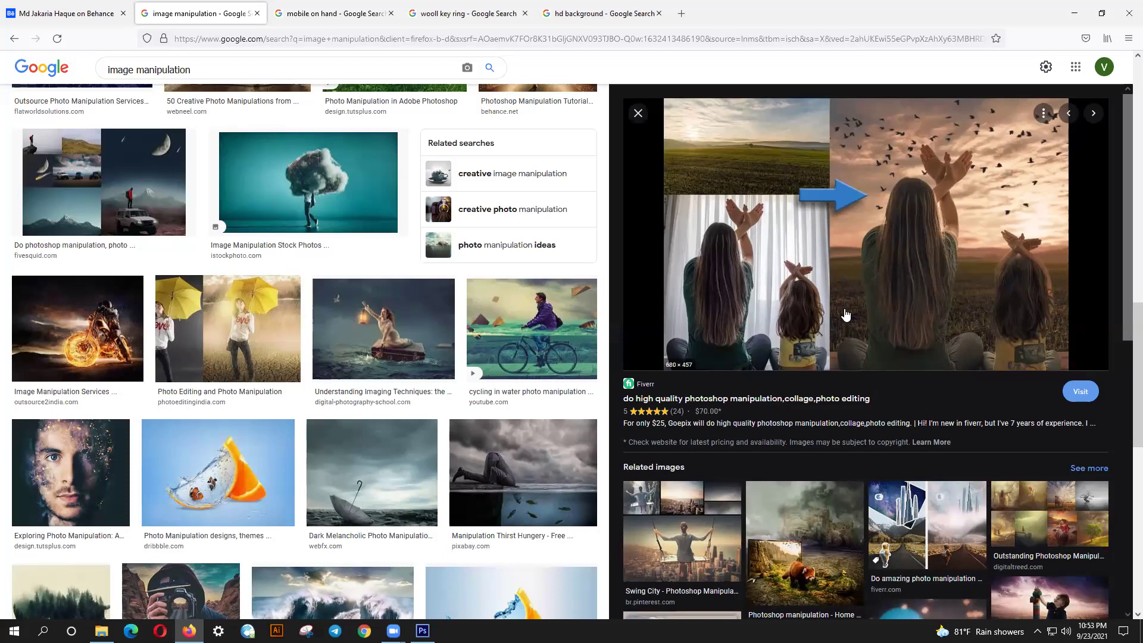
scroll(770, 379, "down", 1)
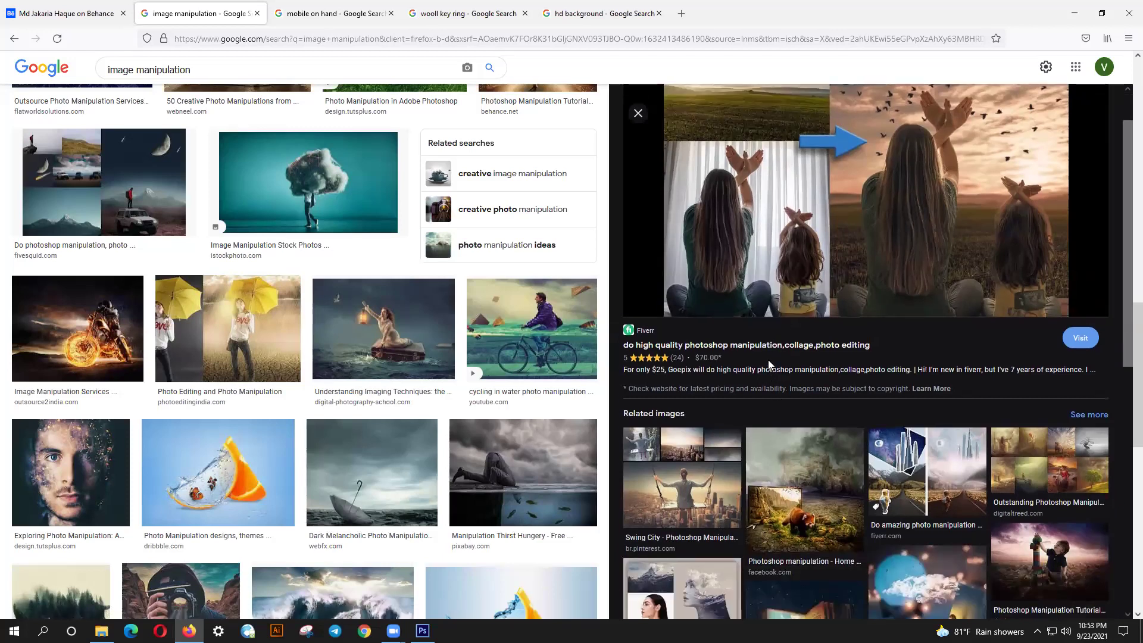
scroll(768, 359, "down", 2)
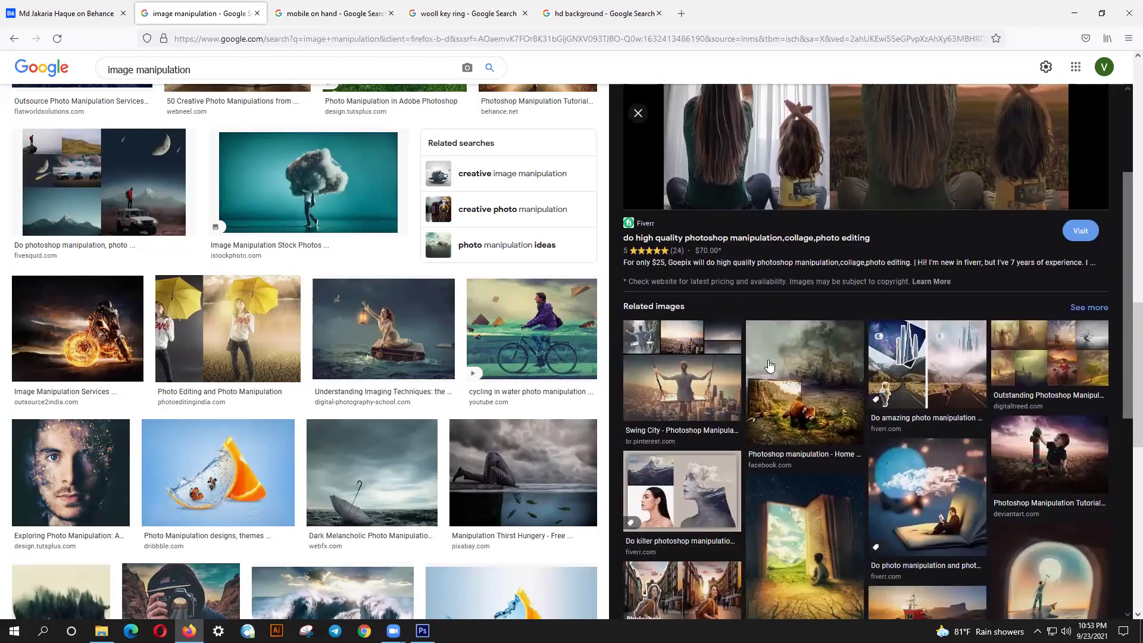
scroll(768, 364, "up", 3)
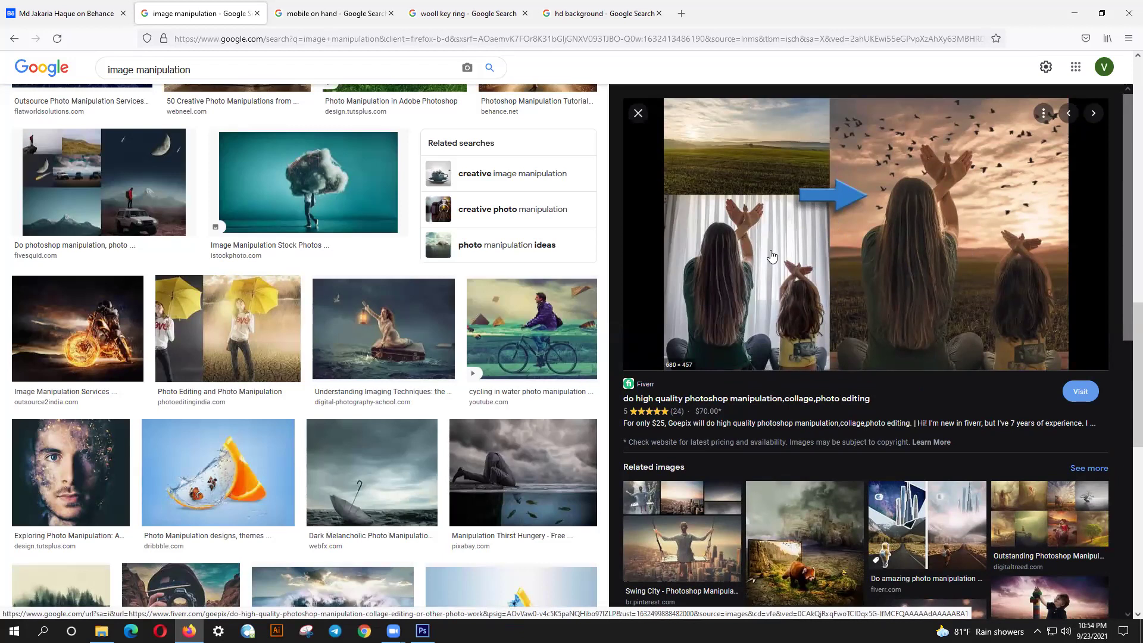
- Search Google Images for 'yoga exercise' in a new browser tab
left_click(681, 13)
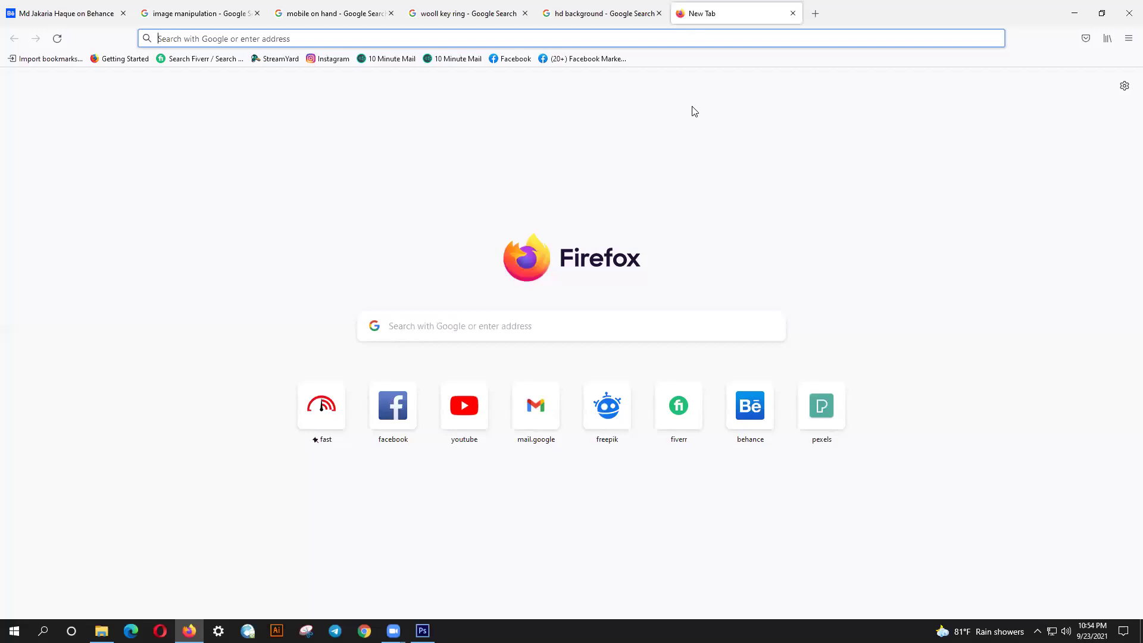
type("yooga")
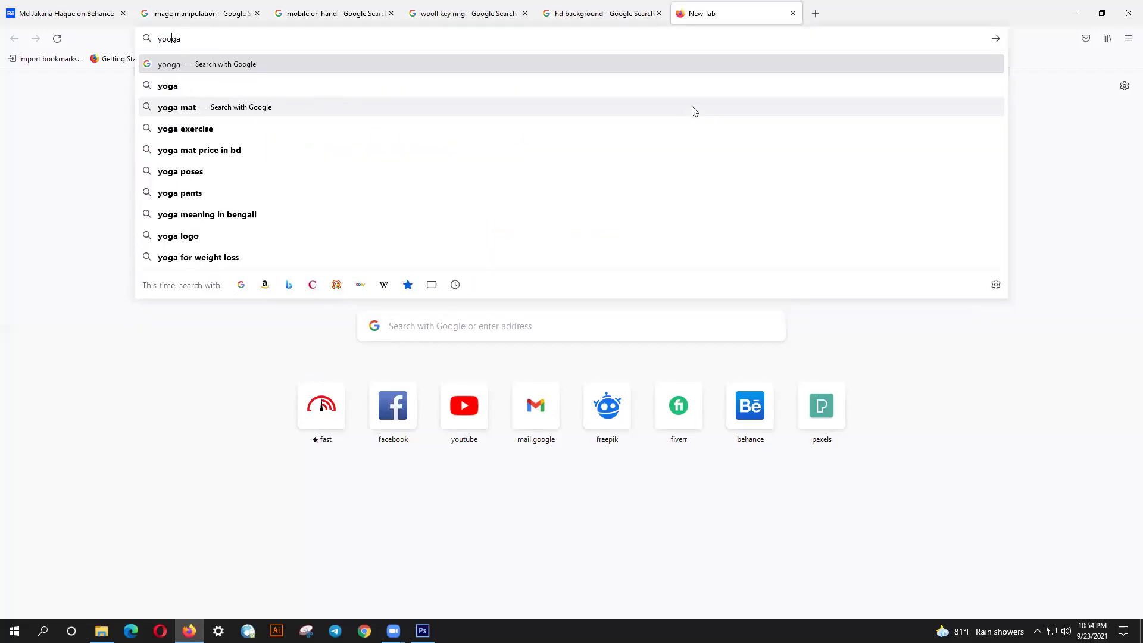
key("BackSpace")
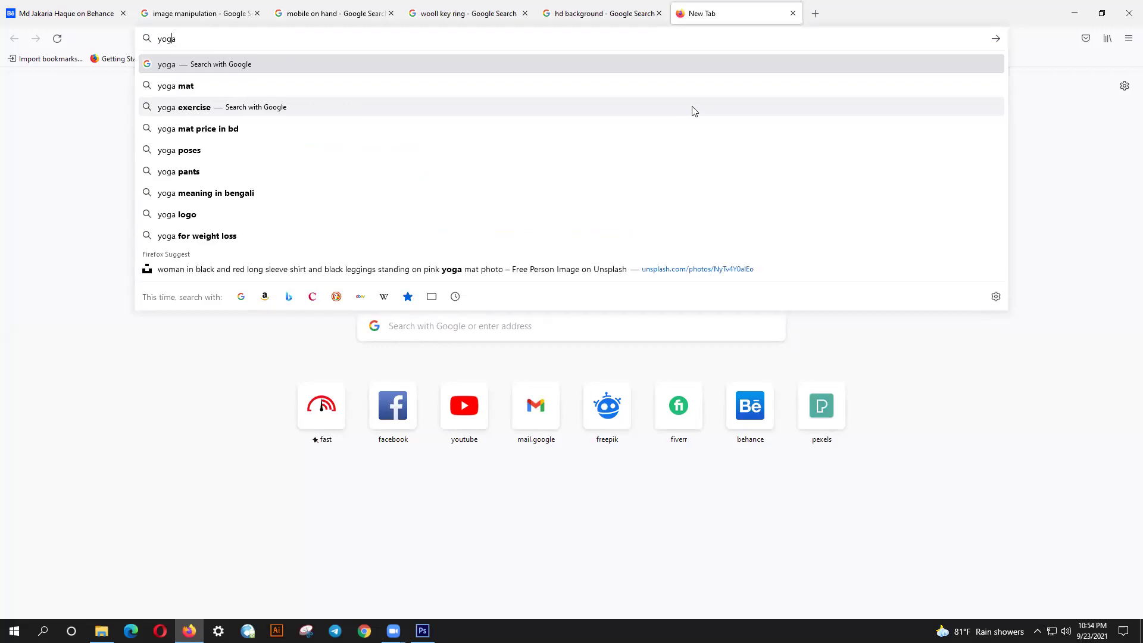
key("Down")
key("Down")
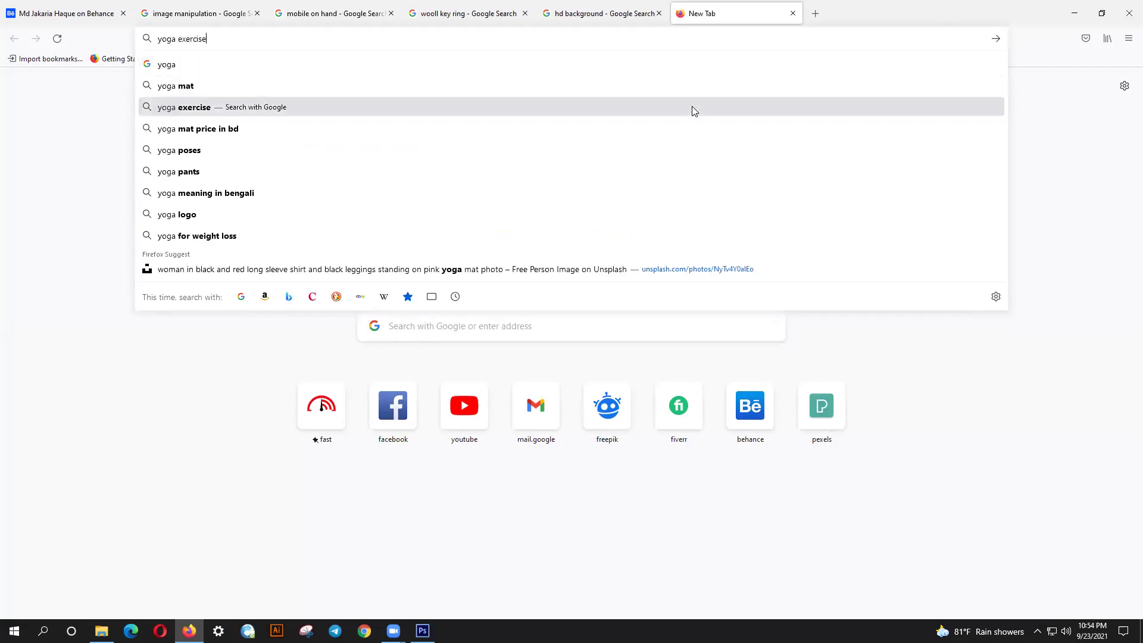
key("Return")
left_click(151, 116)
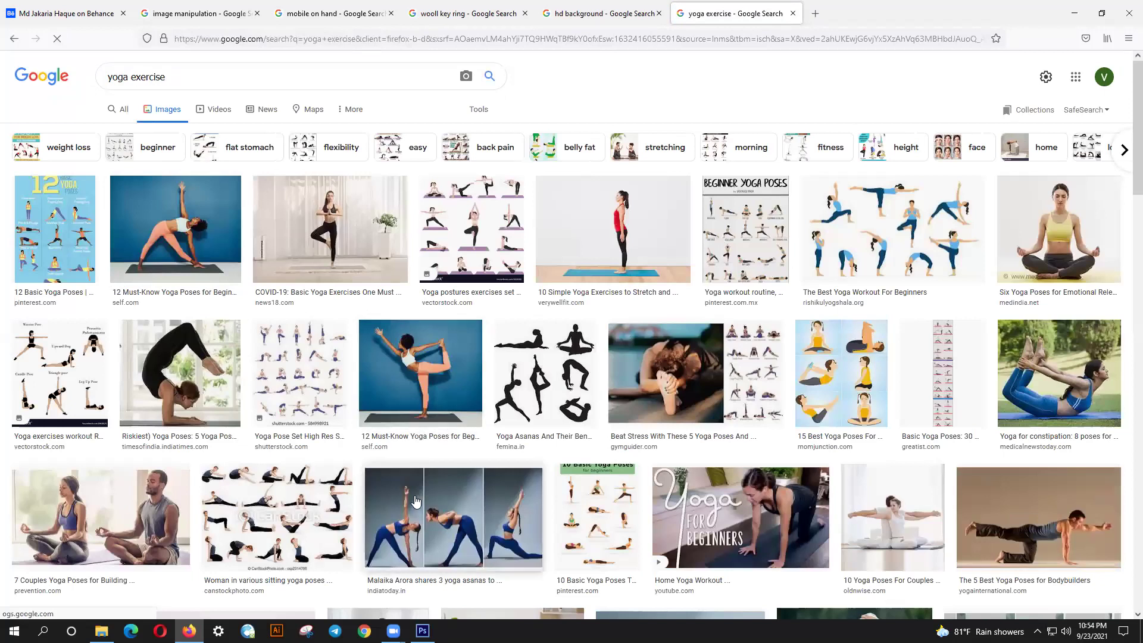
- Scroll the yoga results and preview the 'Yoga Poses to Improve your Movement' photo
scroll(1127, 132, "down", 2)
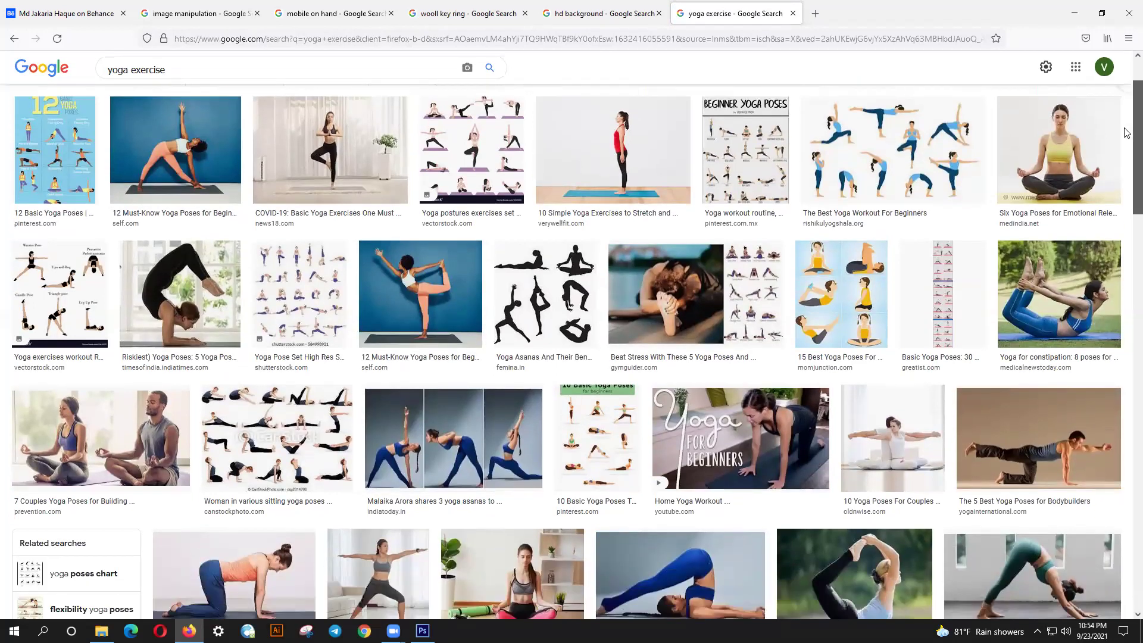
scroll(1127, 132, "down", 2)
left_click_drag(1127, 162, 1127, 213)
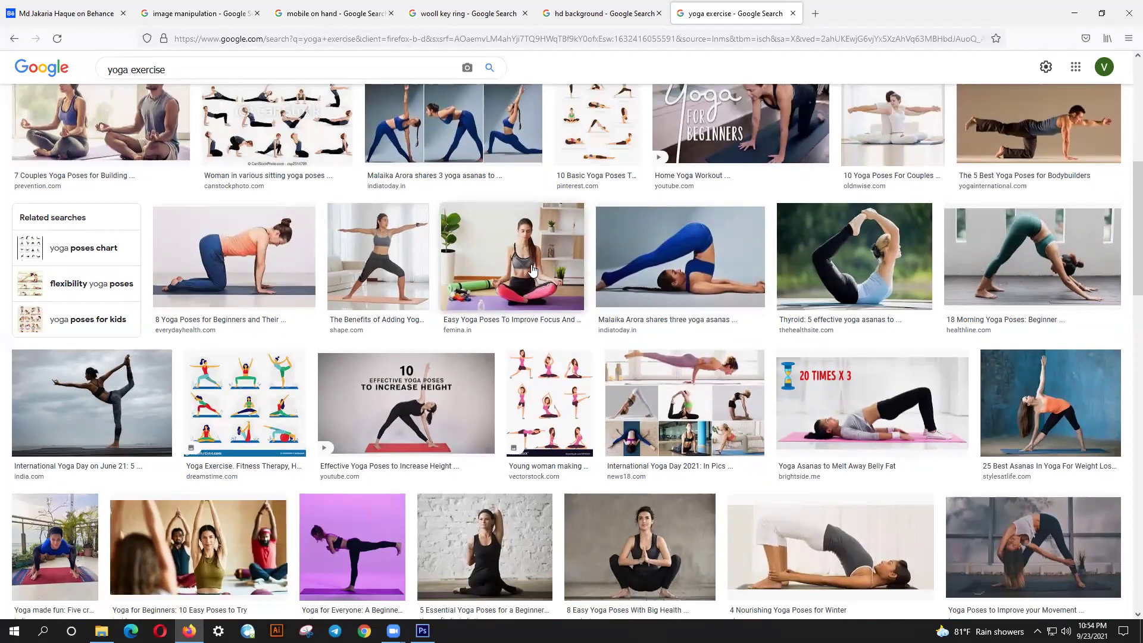
left_click(1044, 569)
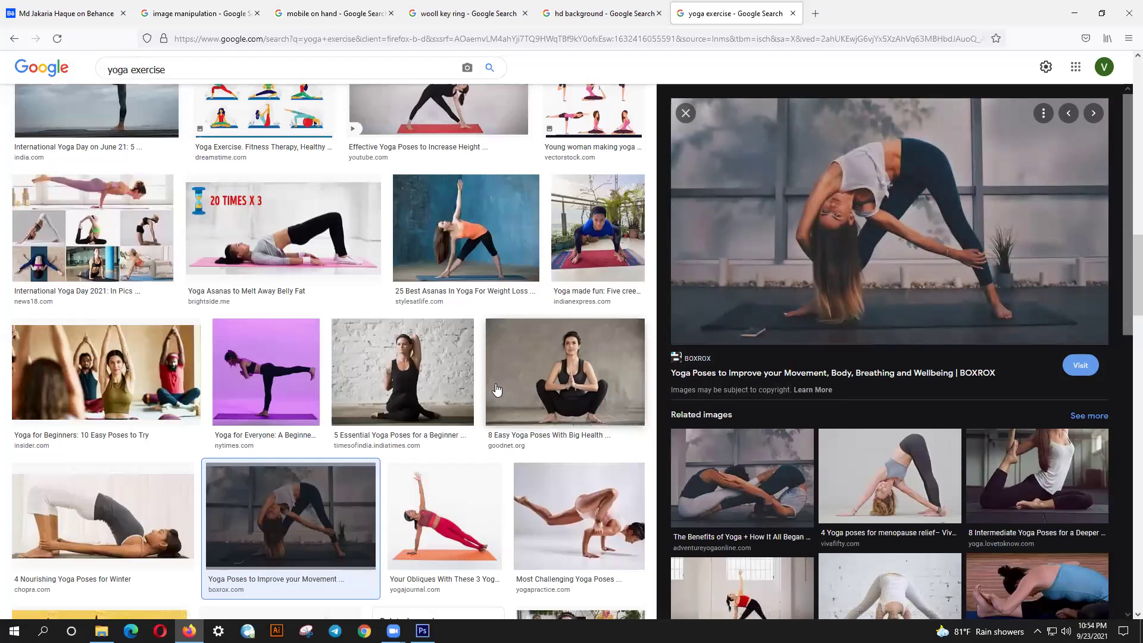
- Preview the '5 Essential Yoga Poses for a Beginner' photo and browse its related images
left_click(369, 388)
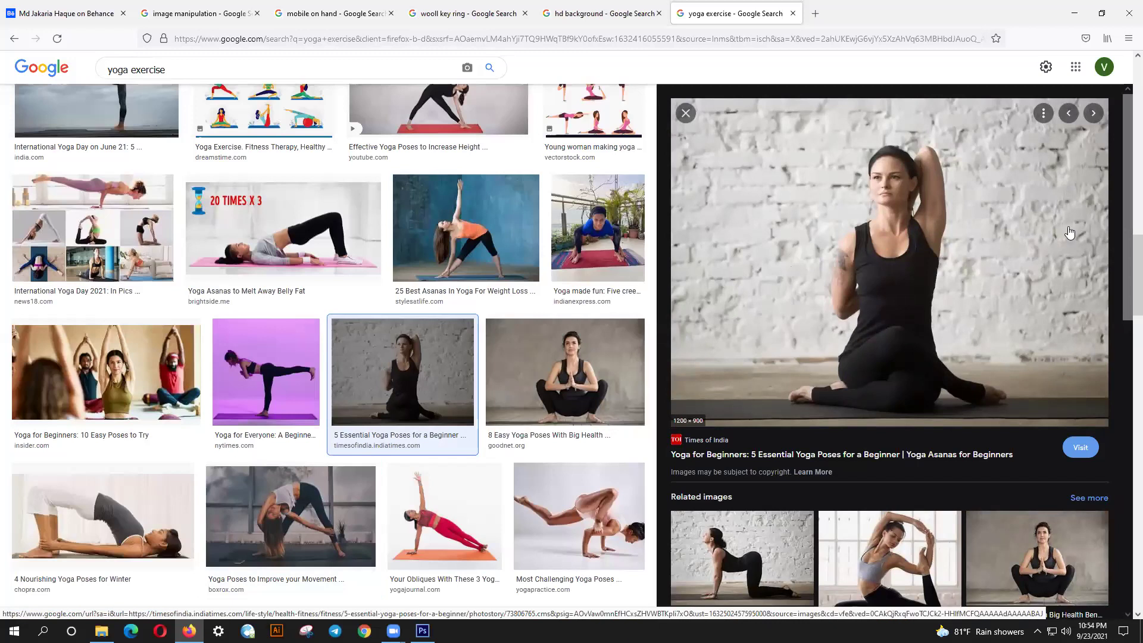
scroll(1122, 249, "down", 2)
scroll(1122, 248, "down", 3)
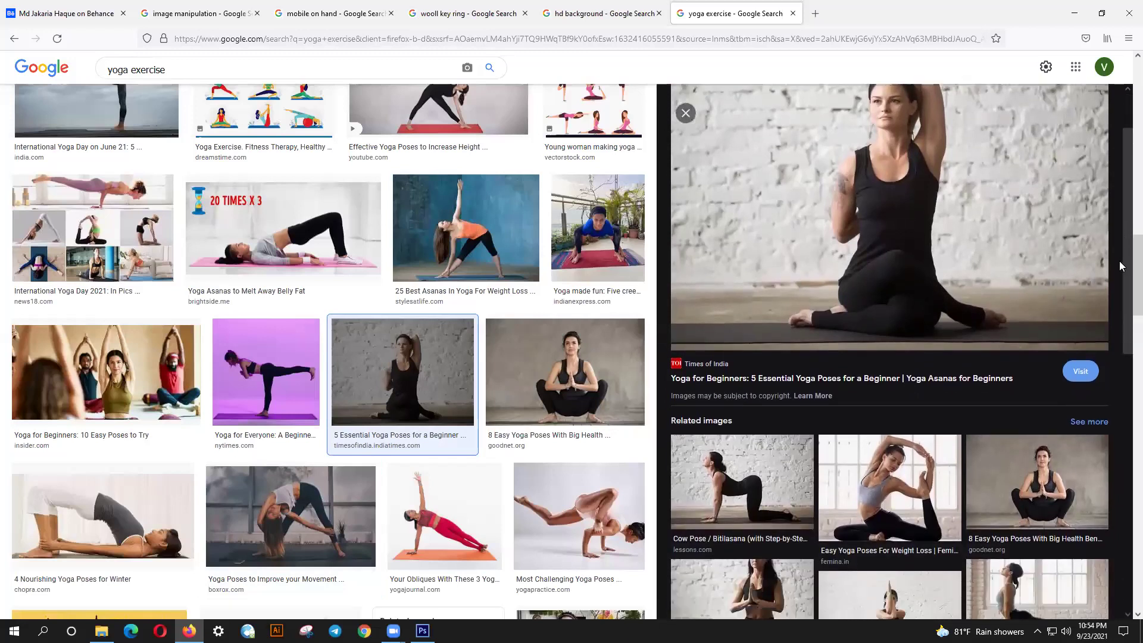
scroll(1118, 292, "down", 2)
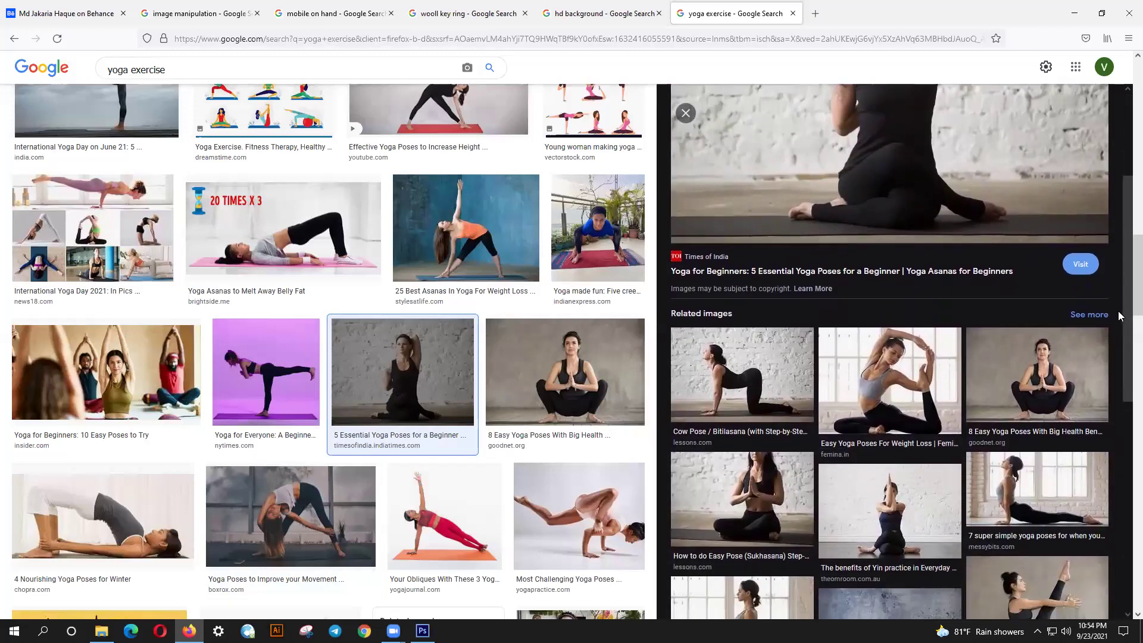
scroll(1111, 248, "up", 5)
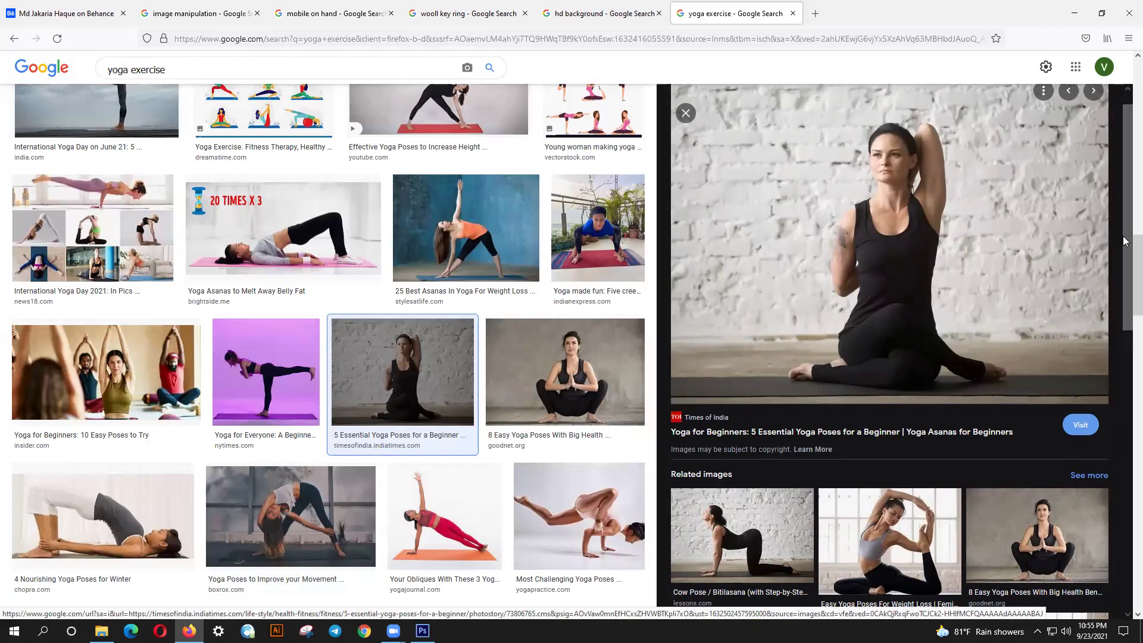
left_click_drag(1125, 249, 1082, 485)
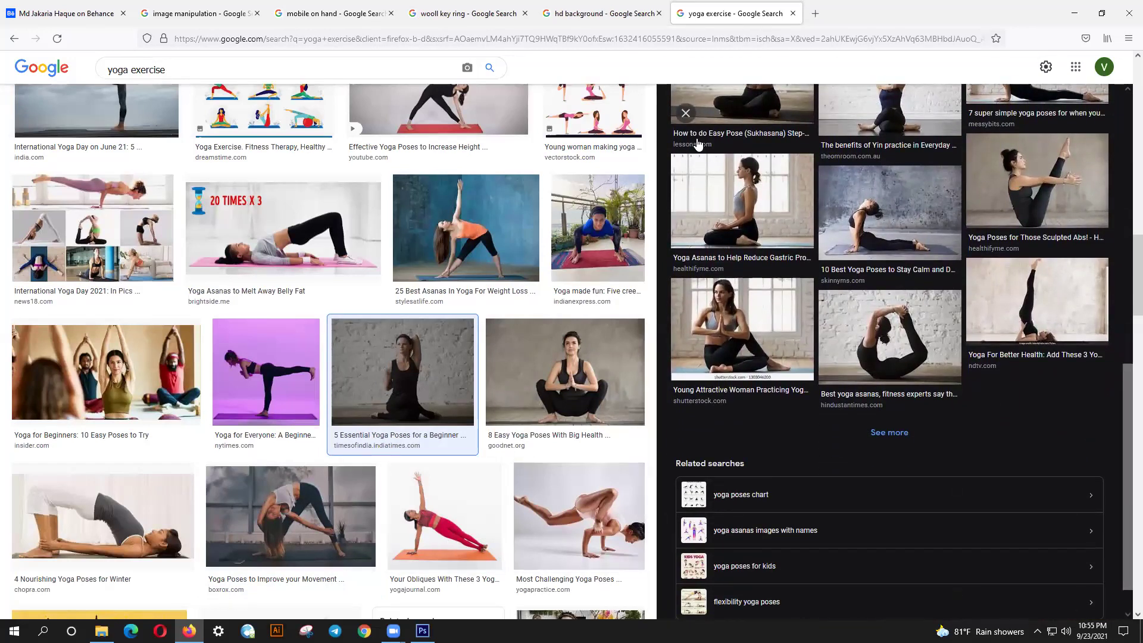
left_click(638, 4)
key("ctrl+Tab")
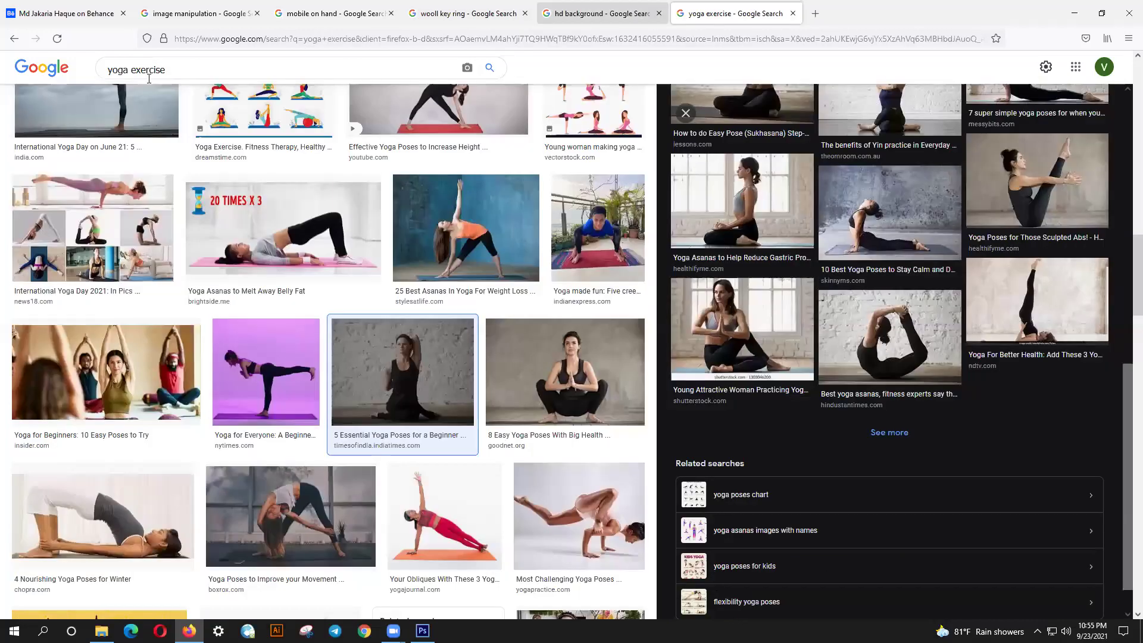
- Return to the 'image manipulation' results tab and scroll the Fiverr preview's related images
left_click(503, 7)
left_click(333, 10)
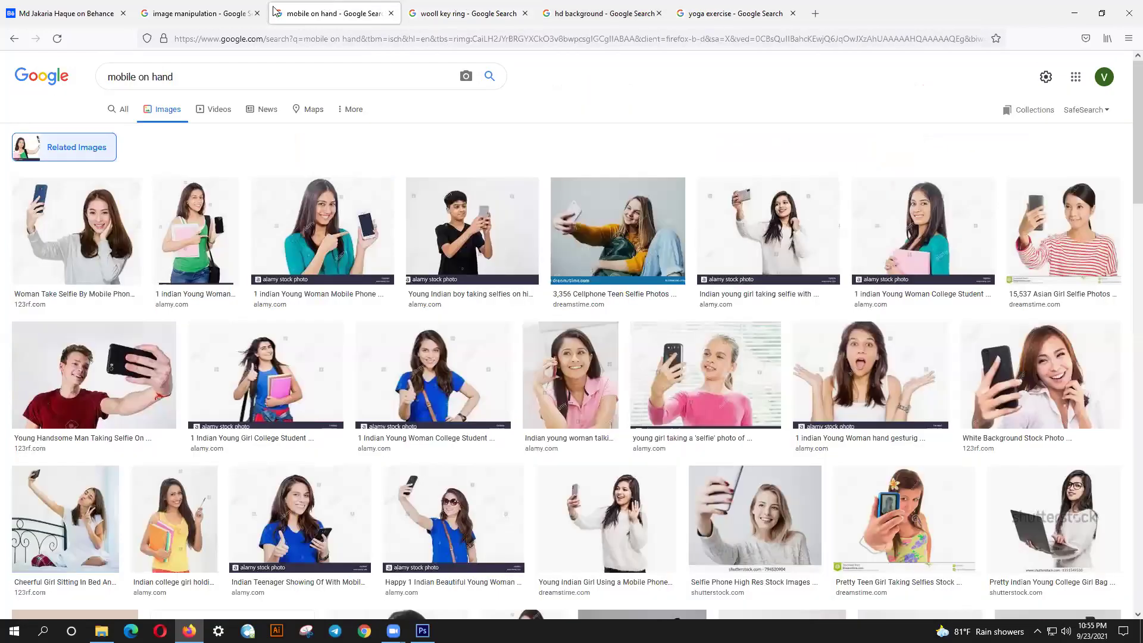
left_click(219, 10)
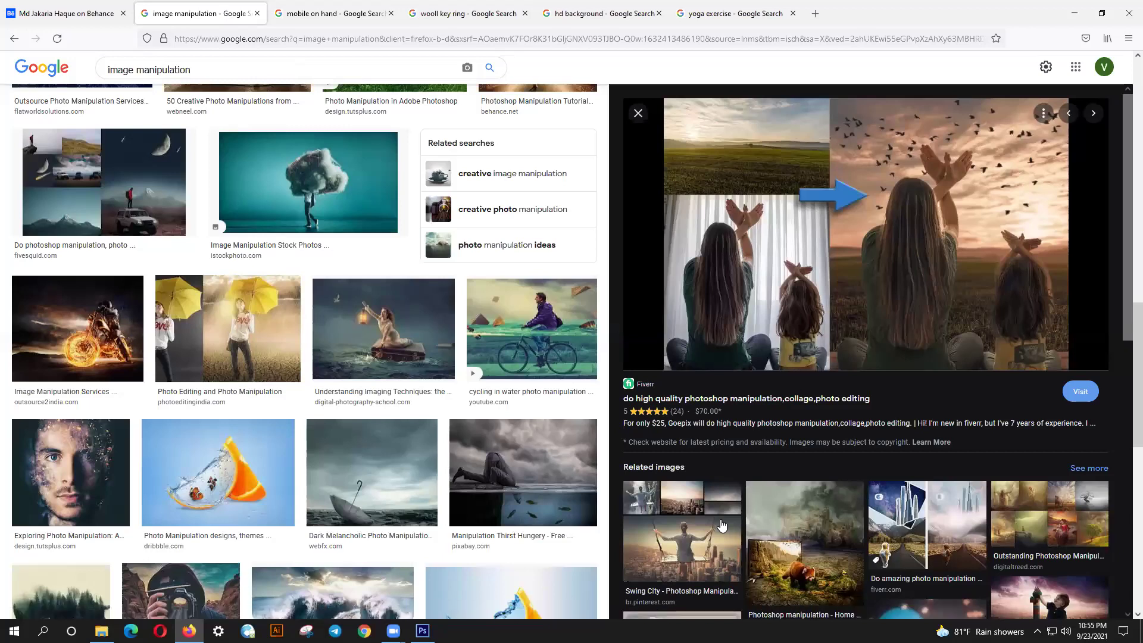
scroll(744, 524, "down", 1)
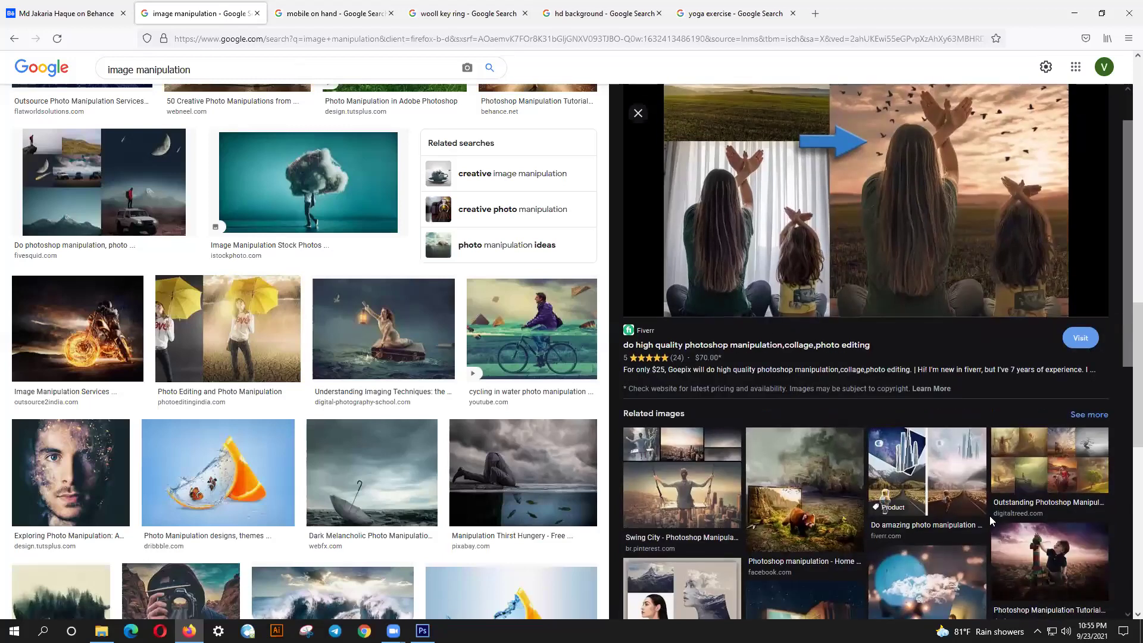
scroll(1005, 511, "down", 2)
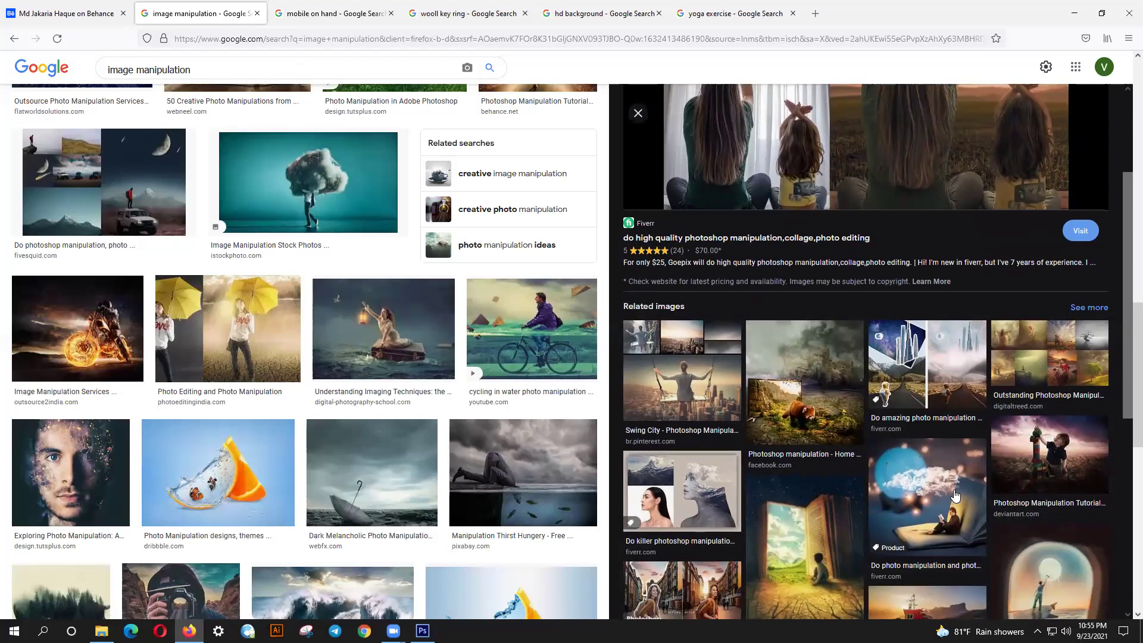
scroll(955, 494, "down", 3)
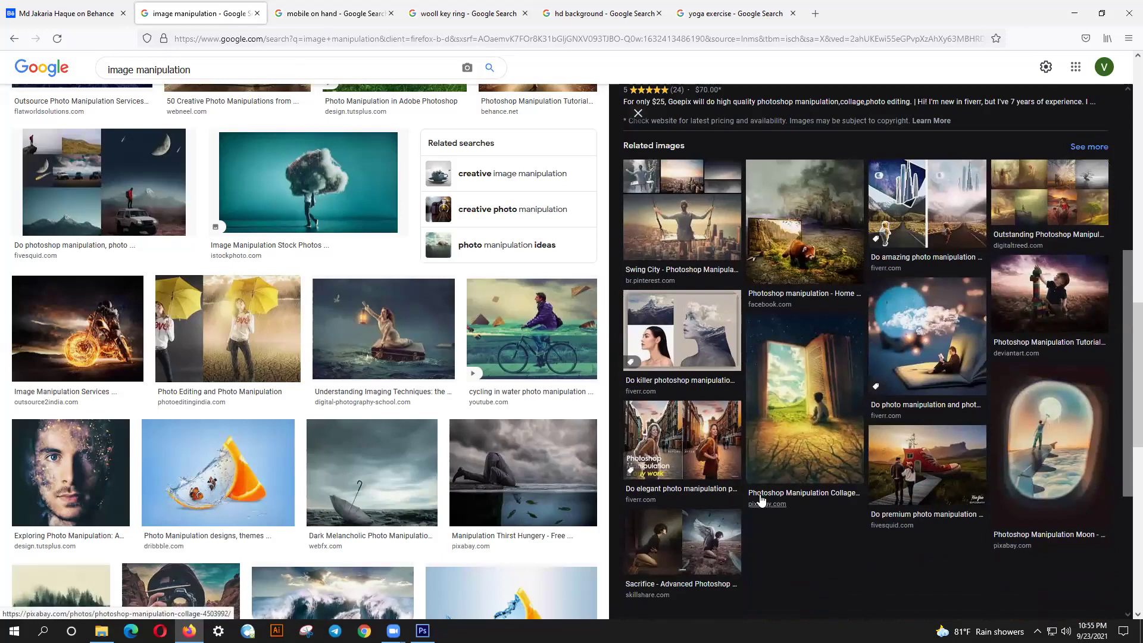
scroll(760, 500, "down", 1)
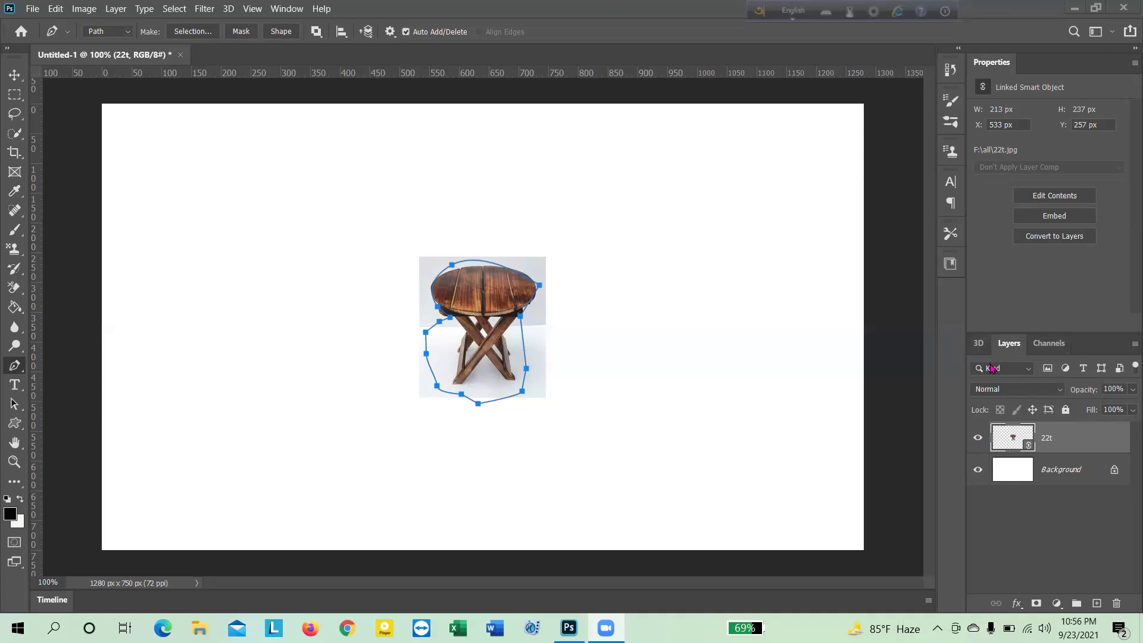
- Show the Paths panel from the Window menu to see the stool's Work Path
left_click(1134, 345)
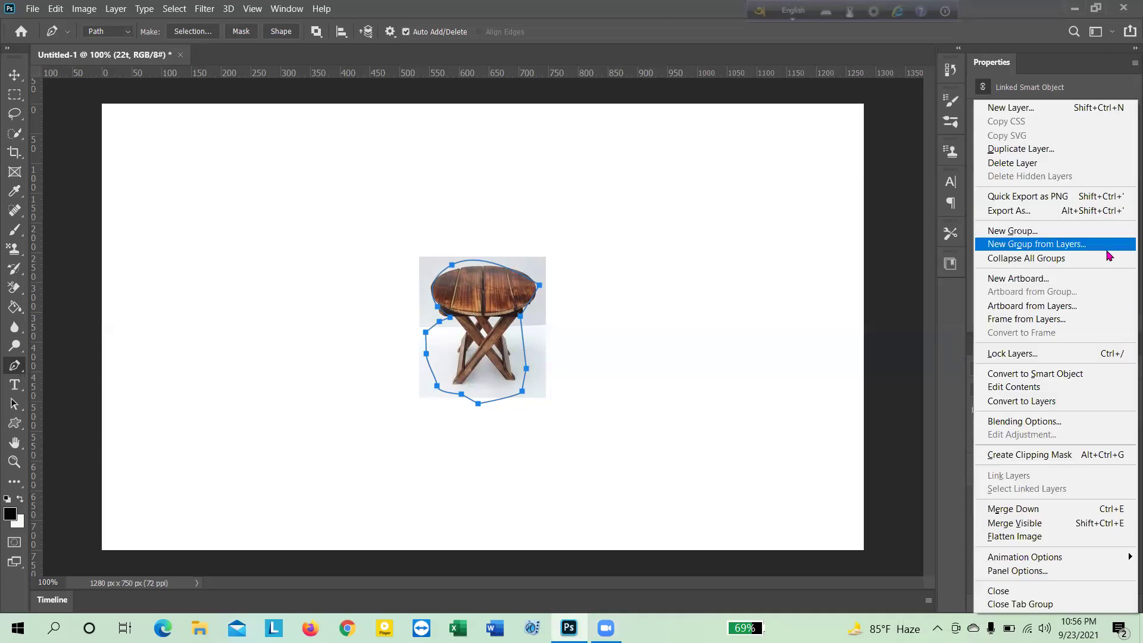
left_click(1068, 62)
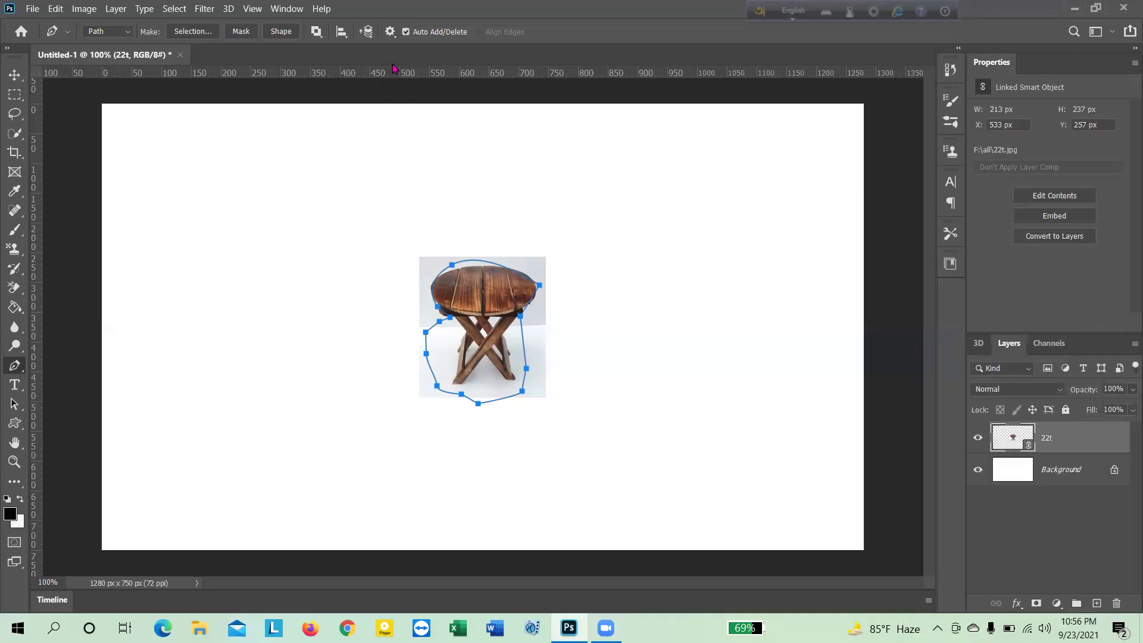
left_click(285, 9)
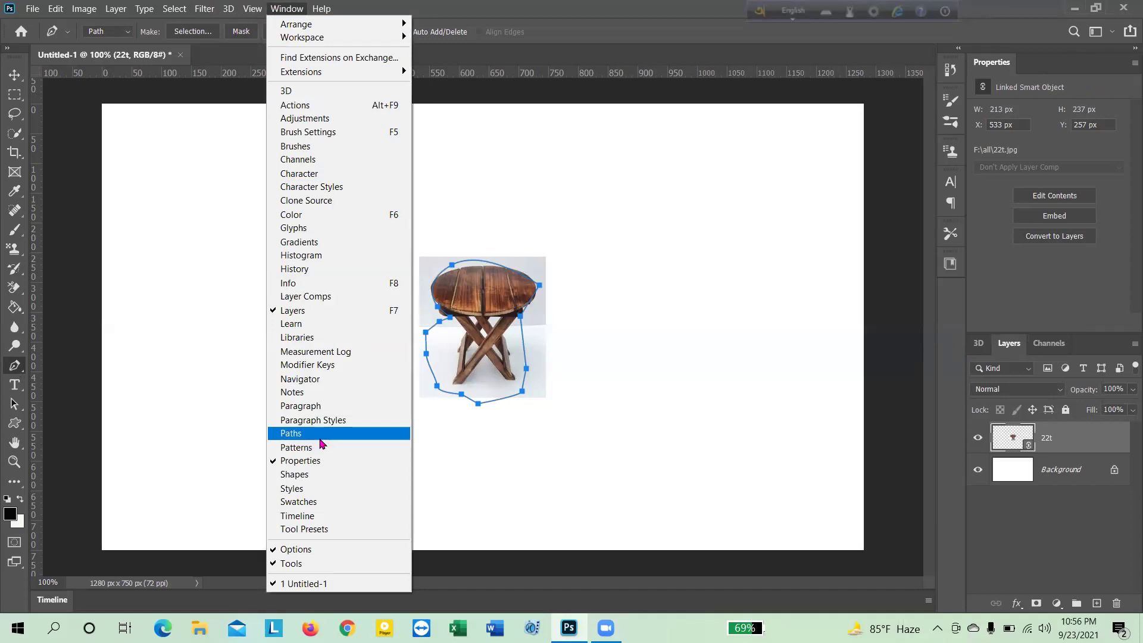
left_click(320, 442)
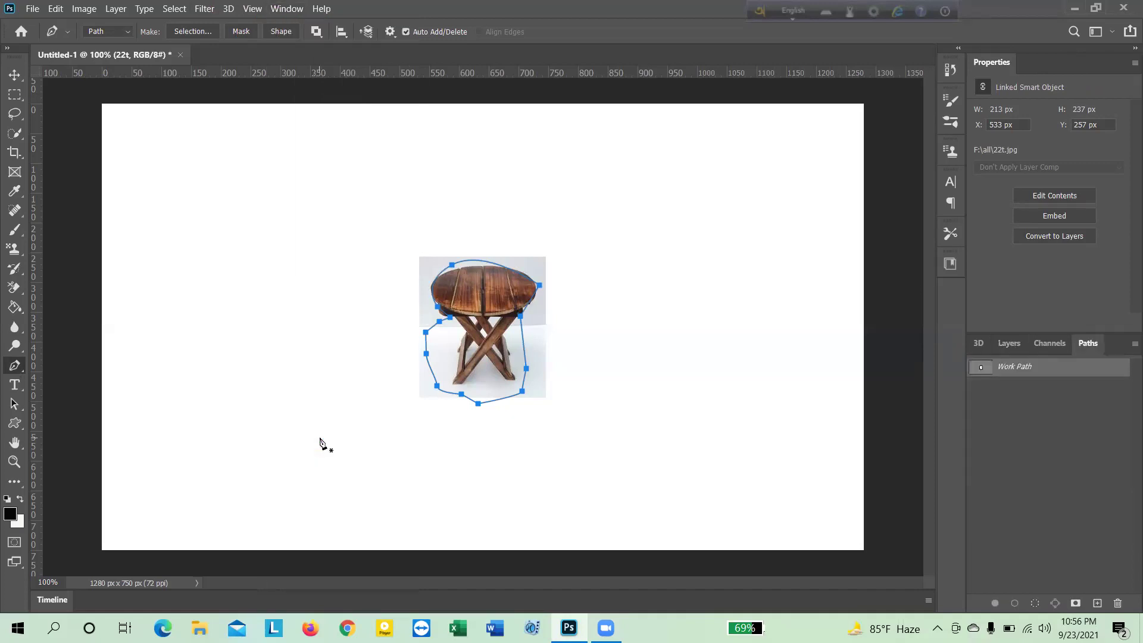